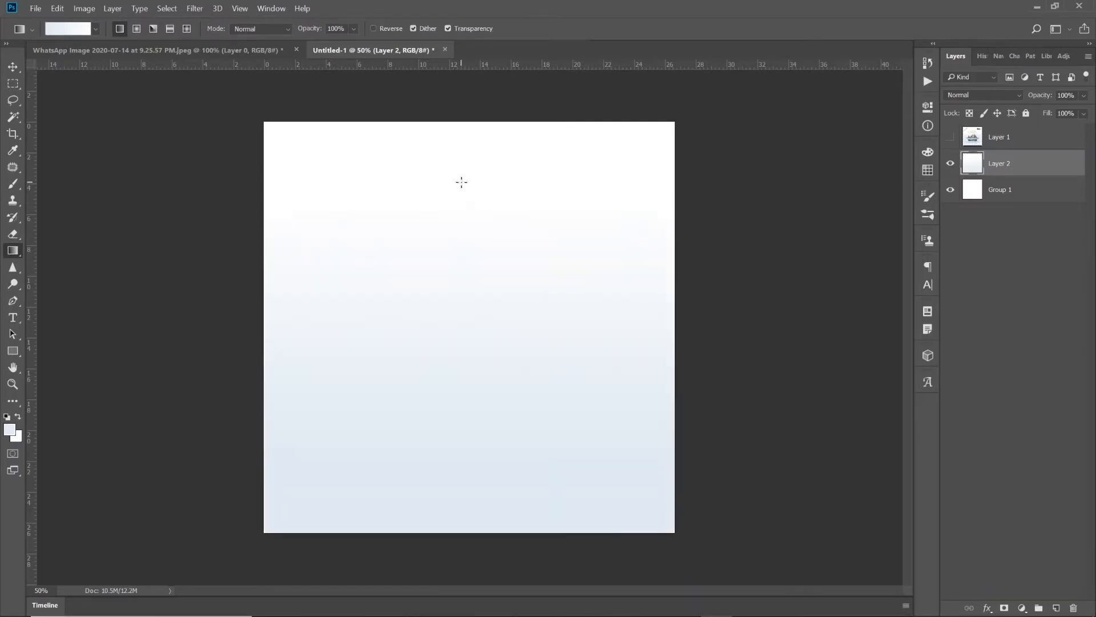
Step: Redraw Layer 2's vertical gradient from light blue just below mid-canvas to white near the upper edge
drag(467, 381, 469, 178)
click(949, 138)
click(12, 67)
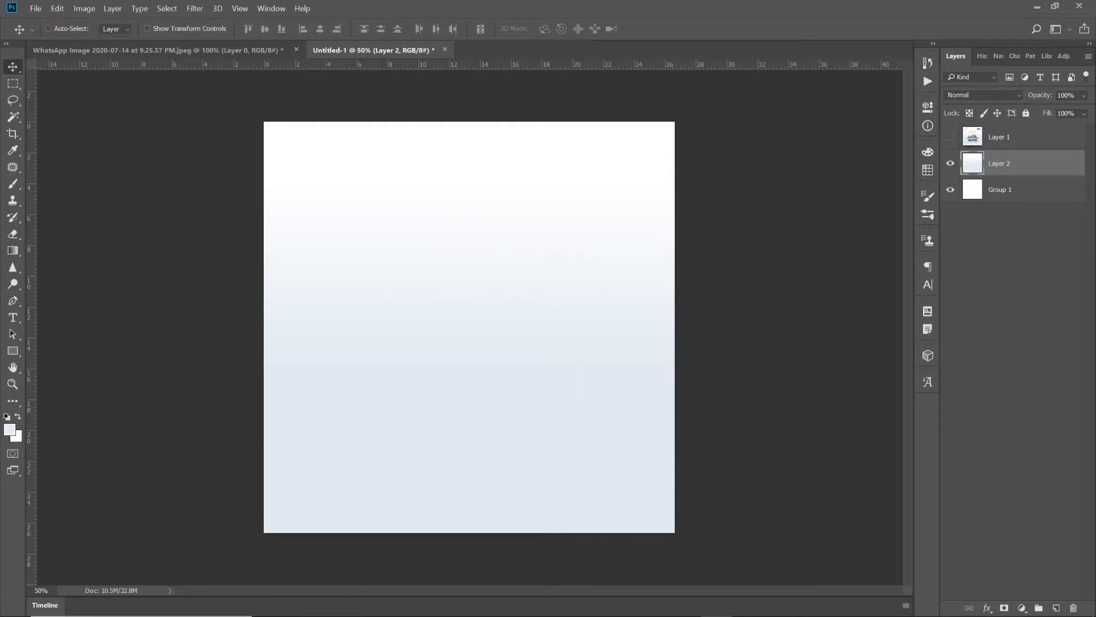
Step: Switch to Chrome and review the "iphone x on angle" image results and the Fintechtime iphonex_2 picture
mouse_move(380, 605)
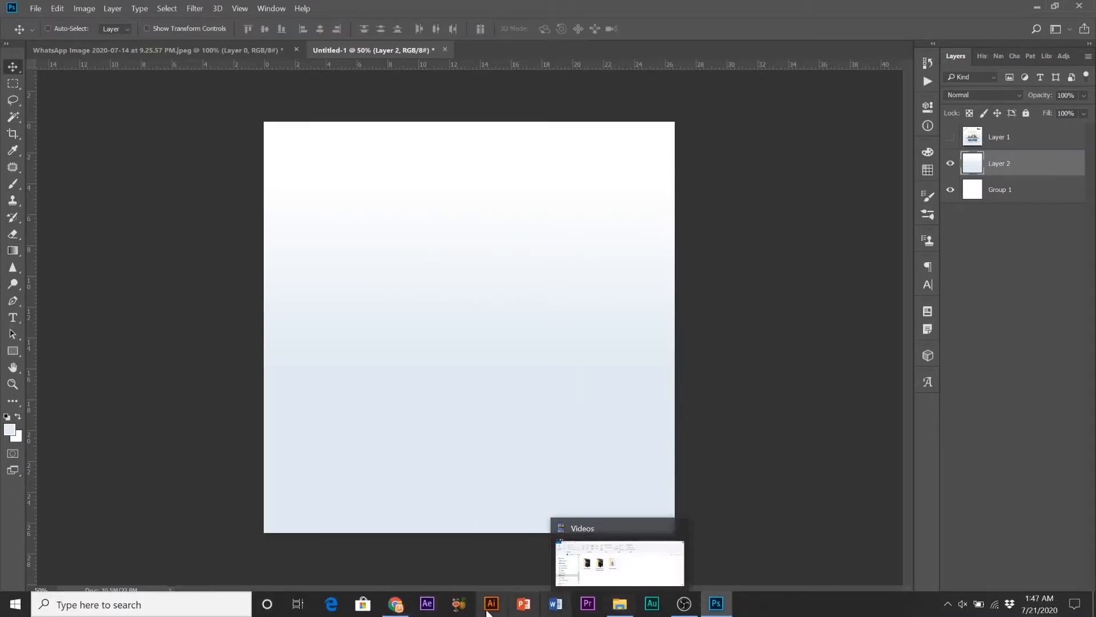
click(395, 604)
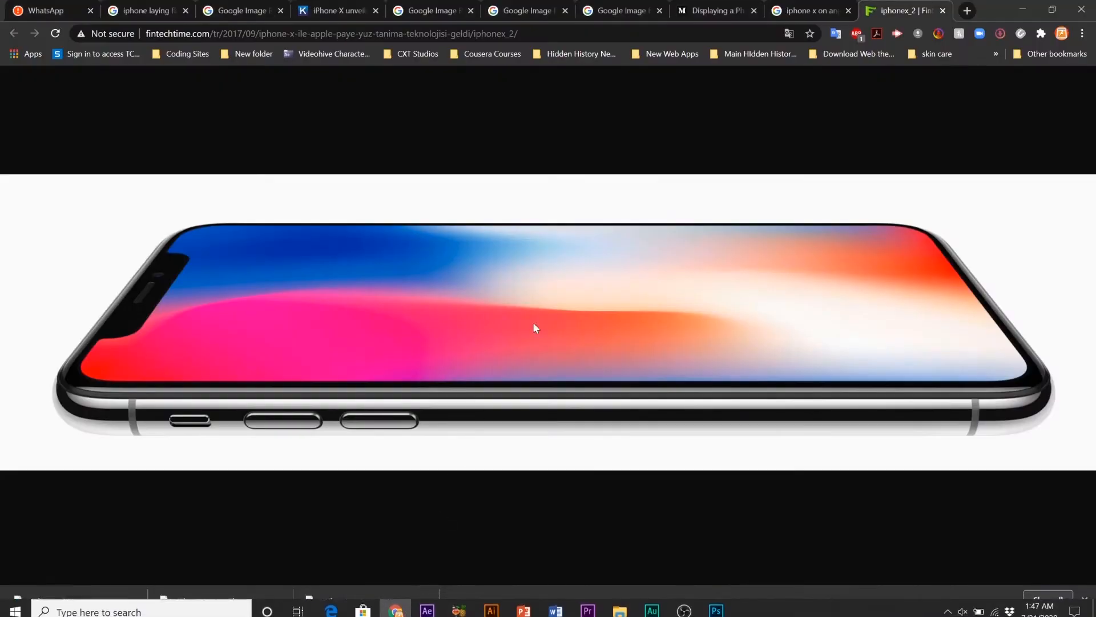
click(771, 8)
scroll(444, 213, up, 1)
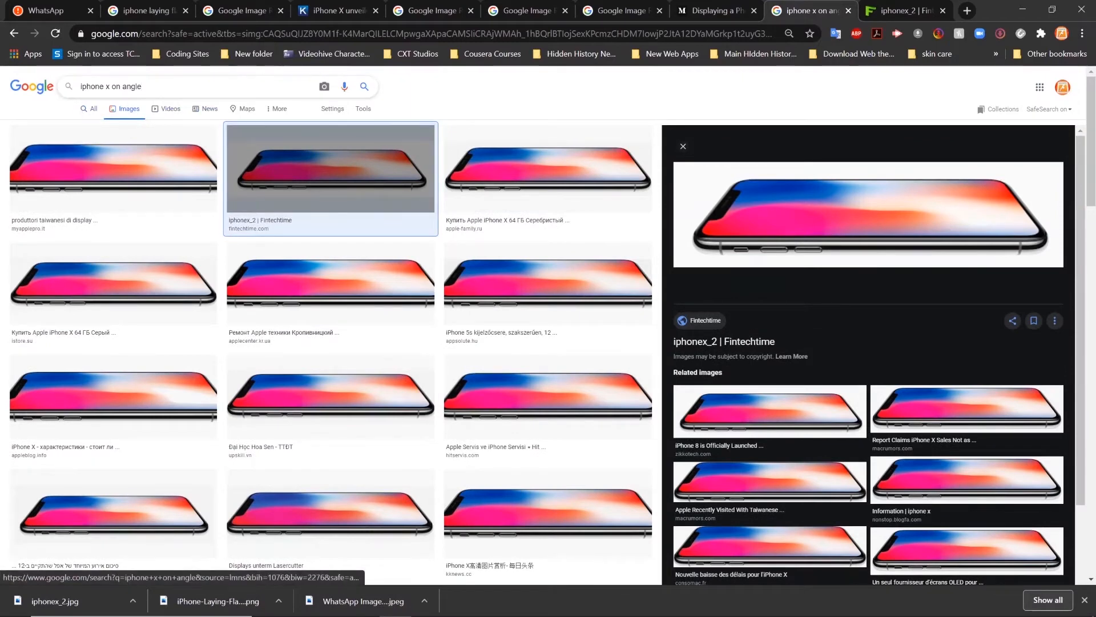
drag(88, 86, 142, 86)
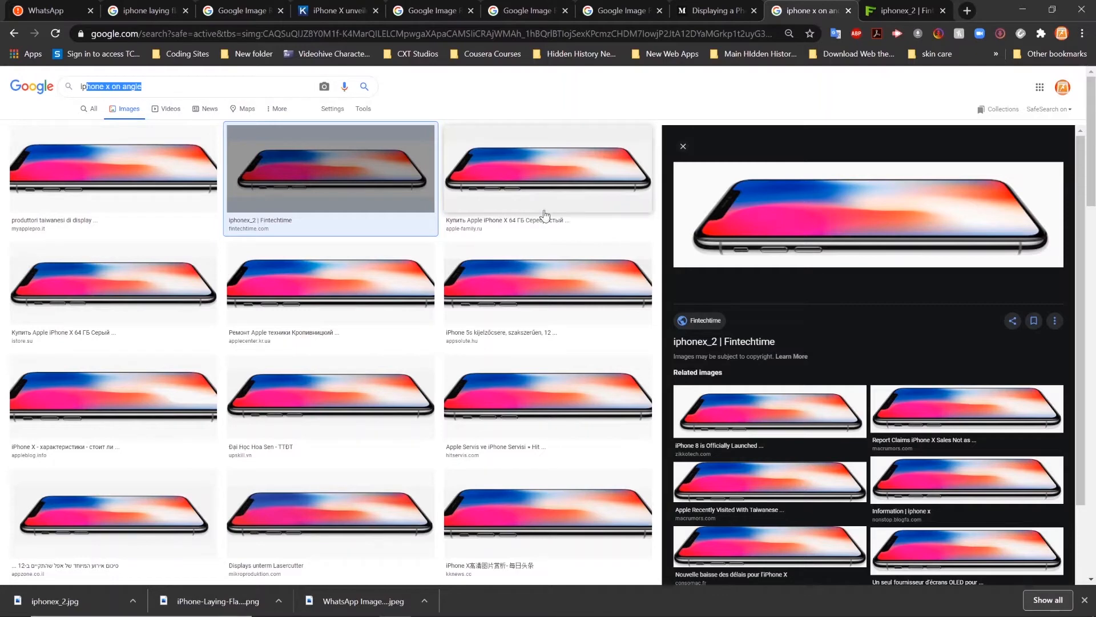
click(879, 7)
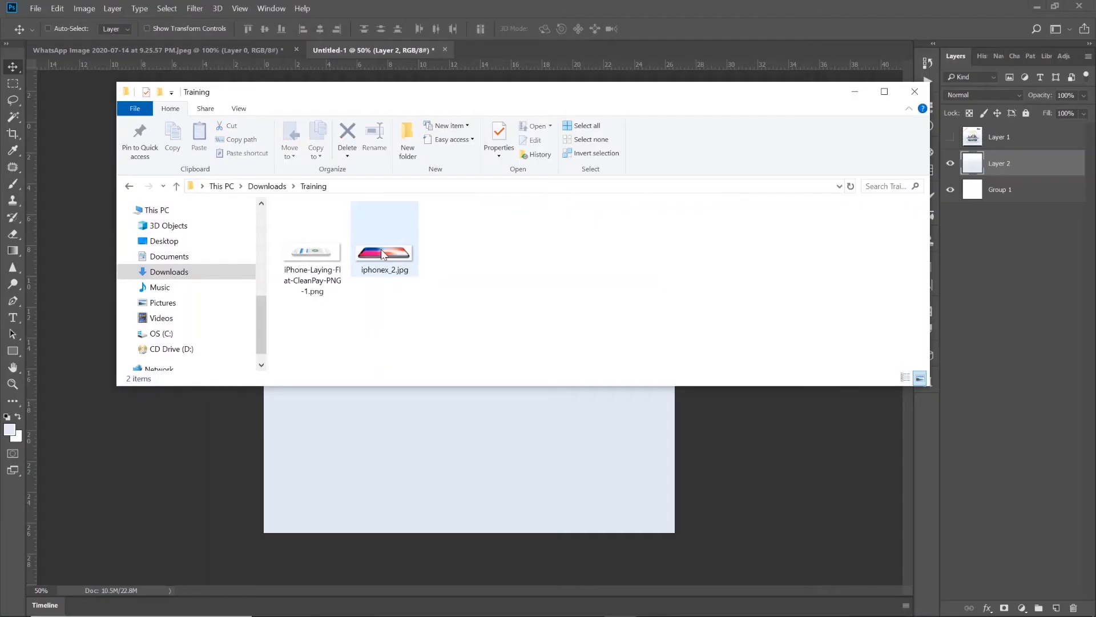
Step: Open iphonex_2.jpg from the Downloads > Training folder in Photoshop
click(391, 257)
right_click(393, 258)
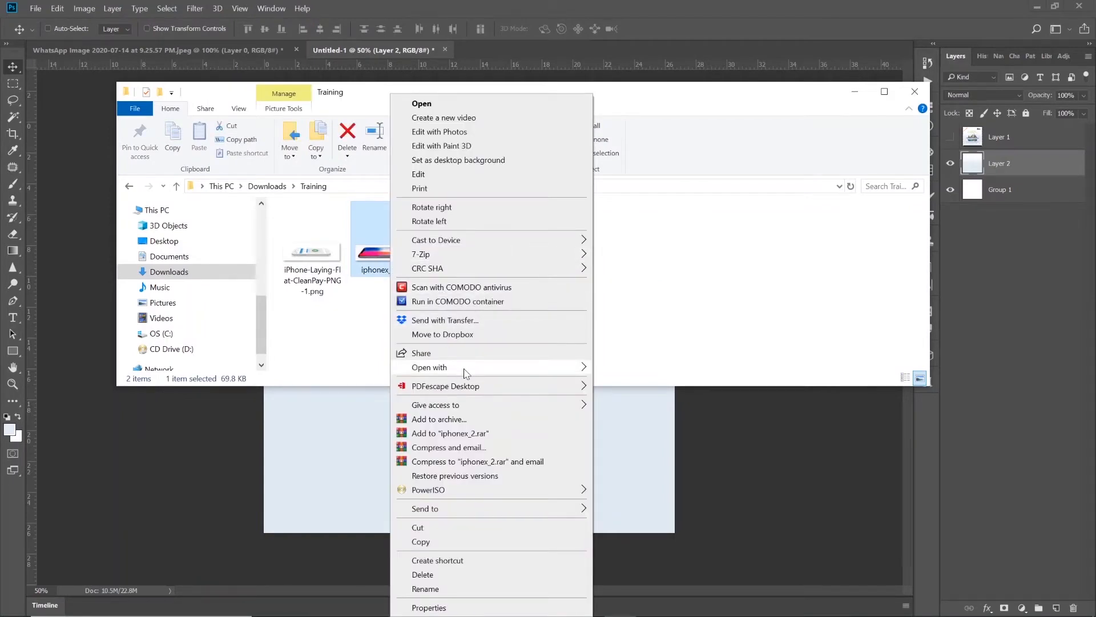
mouse_move(466, 372)
click(666, 466)
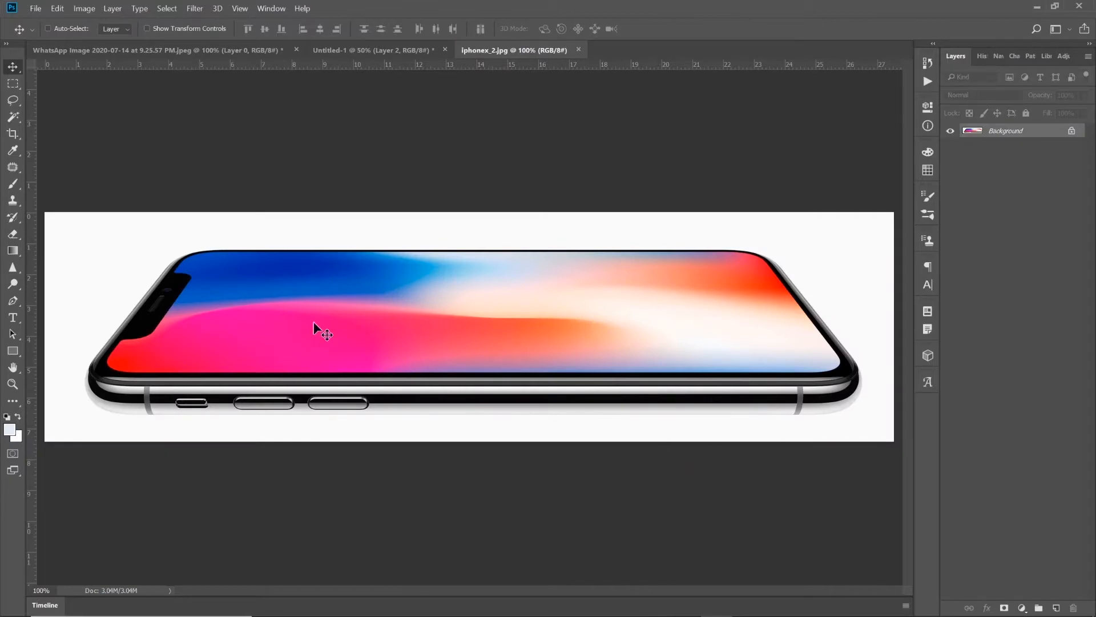
Step: Select the white background around the phone with the Magic Wand at a tolerance of 10
click(15, 119)
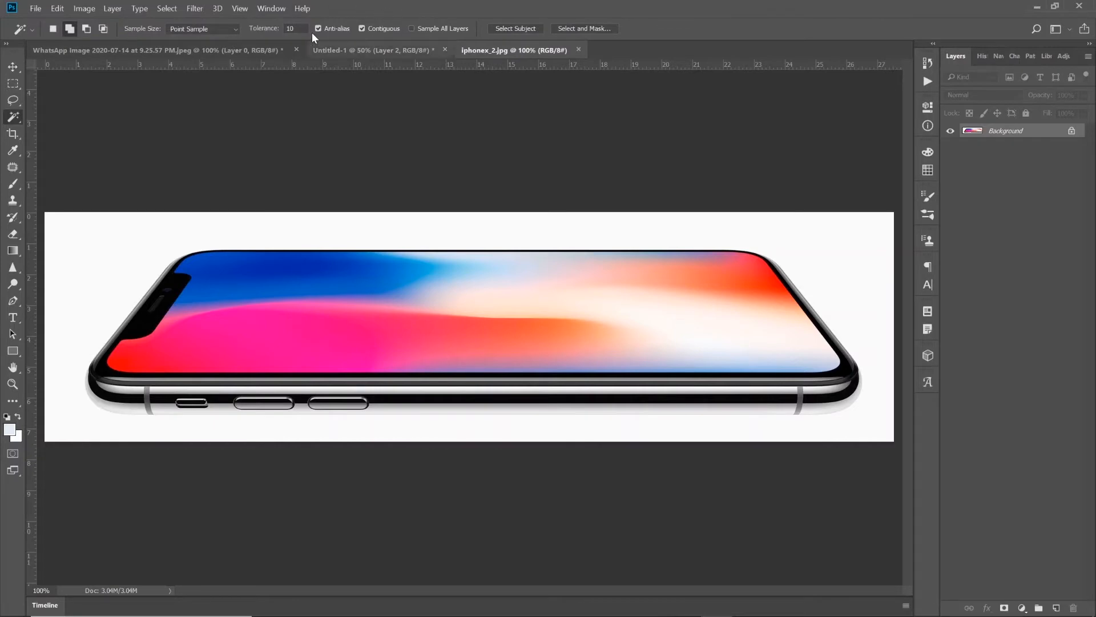
click(295, 28)
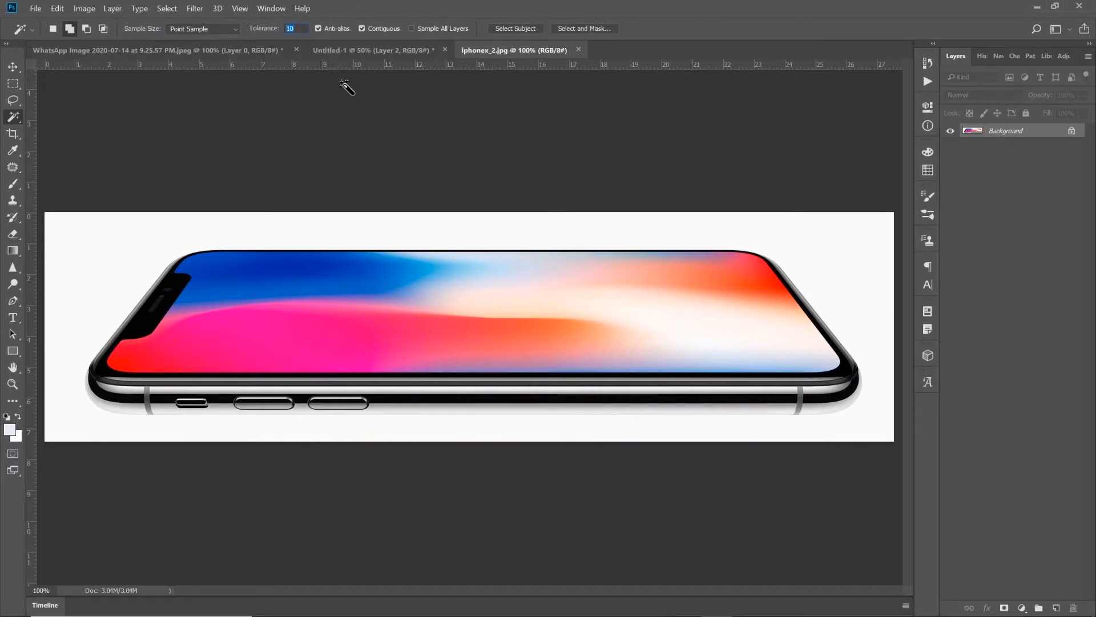
text(3)
text(0)
text(1)
click(90, 264)
Step: Mask out the phone's background with an inverted layer mask and convert the layer to a smart object
click(1003, 609)
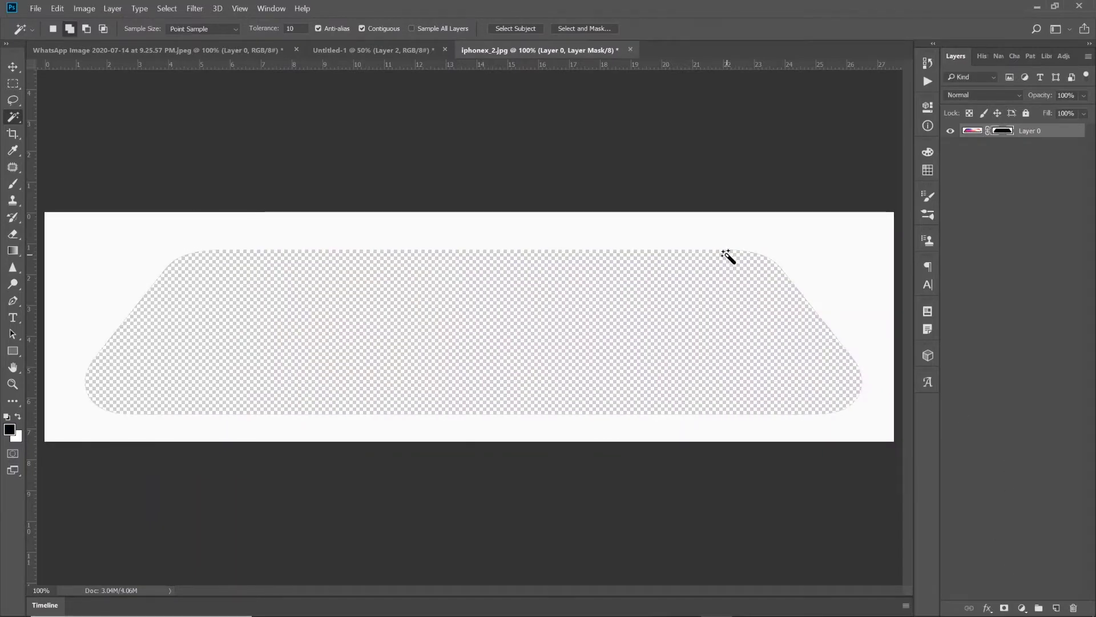
key(ctrl+i)
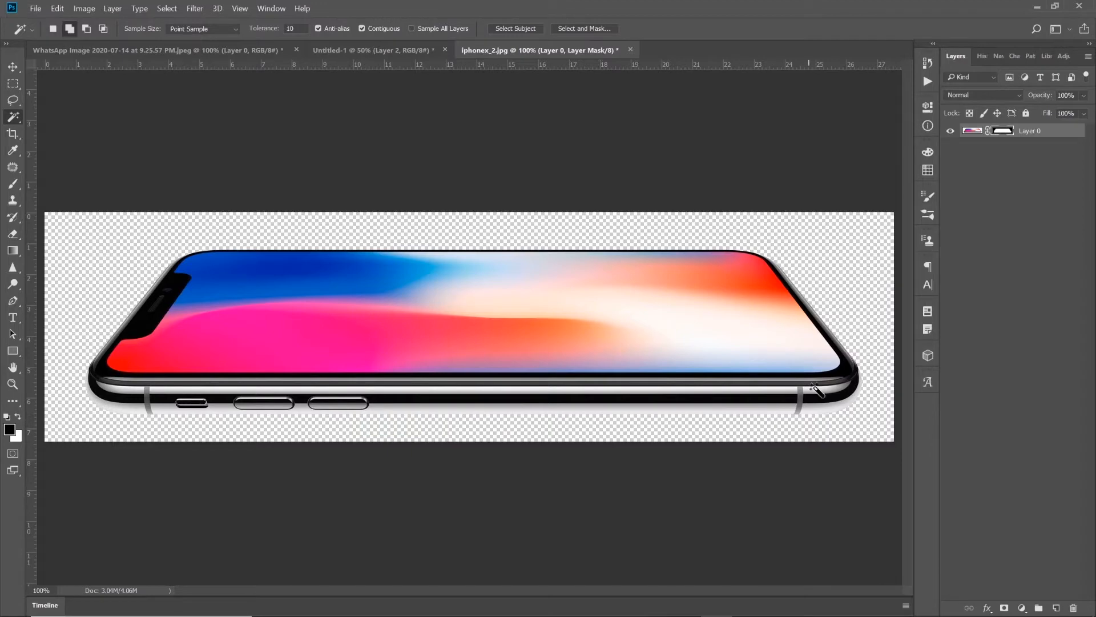
right_click(1055, 132)
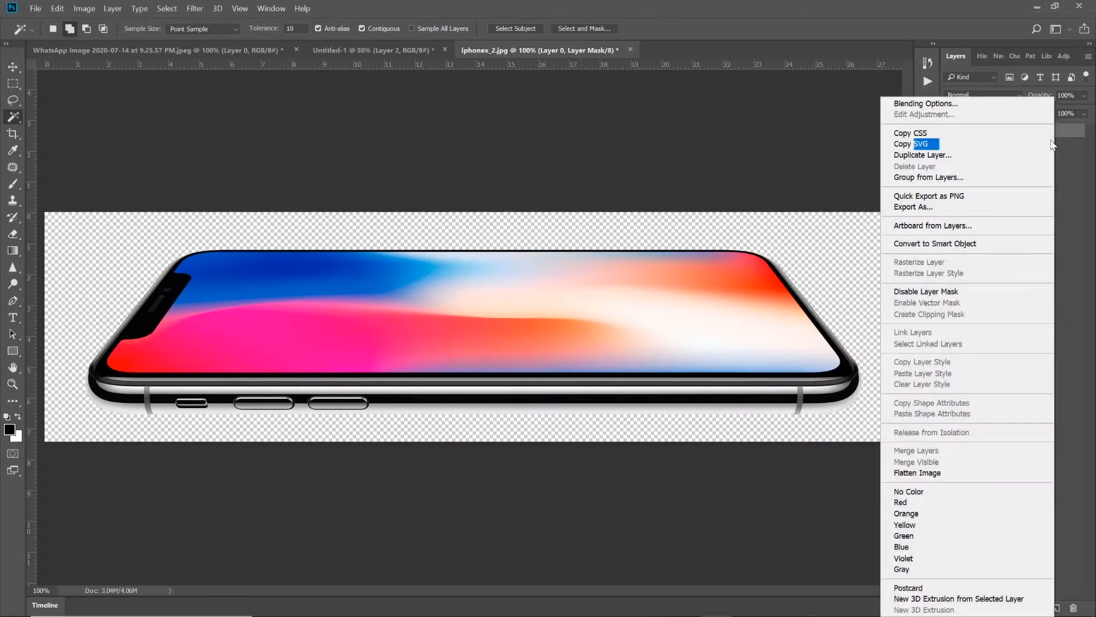
click(964, 248)
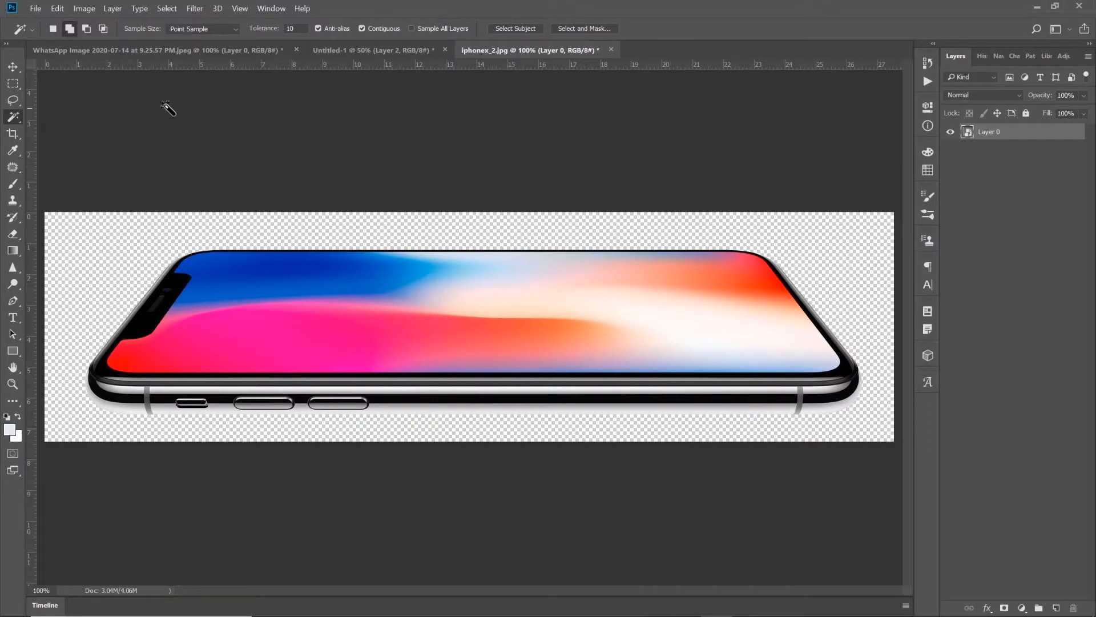
Step: Move the cut-out phone into the Untitled-1 document and place it at the centre of the canvas
click(17, 66)
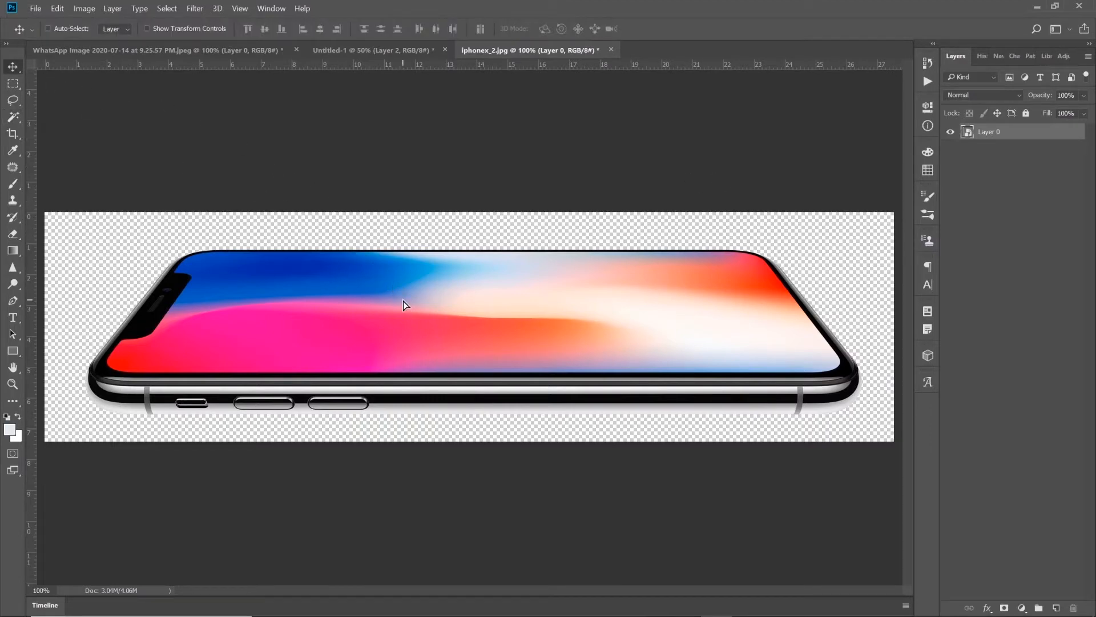
drag(403, 302, 484, 339)
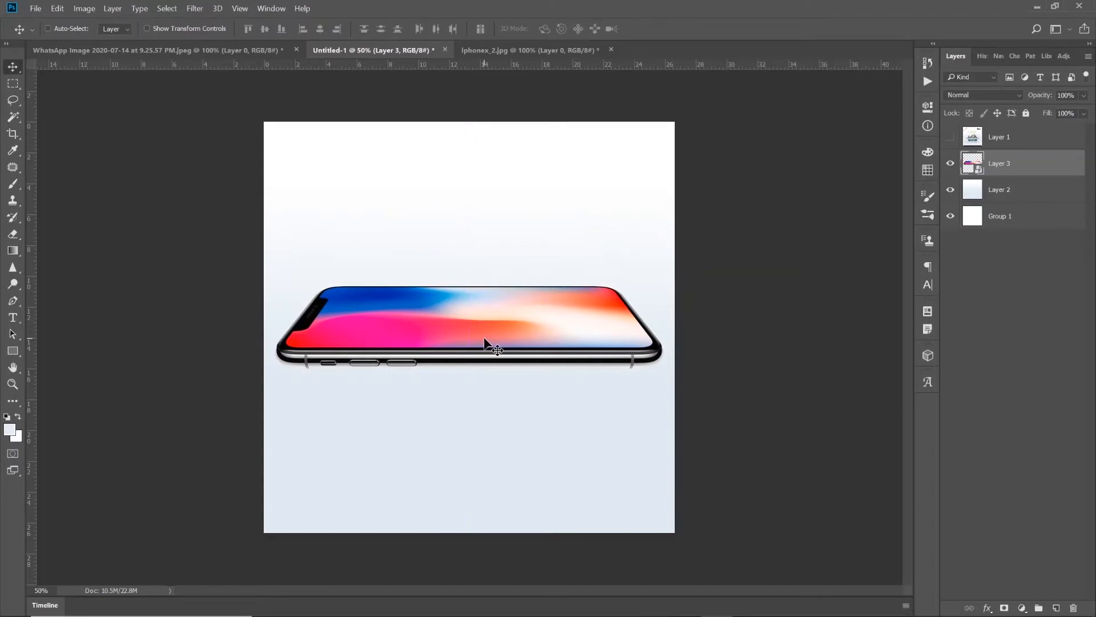
key(ctrl)
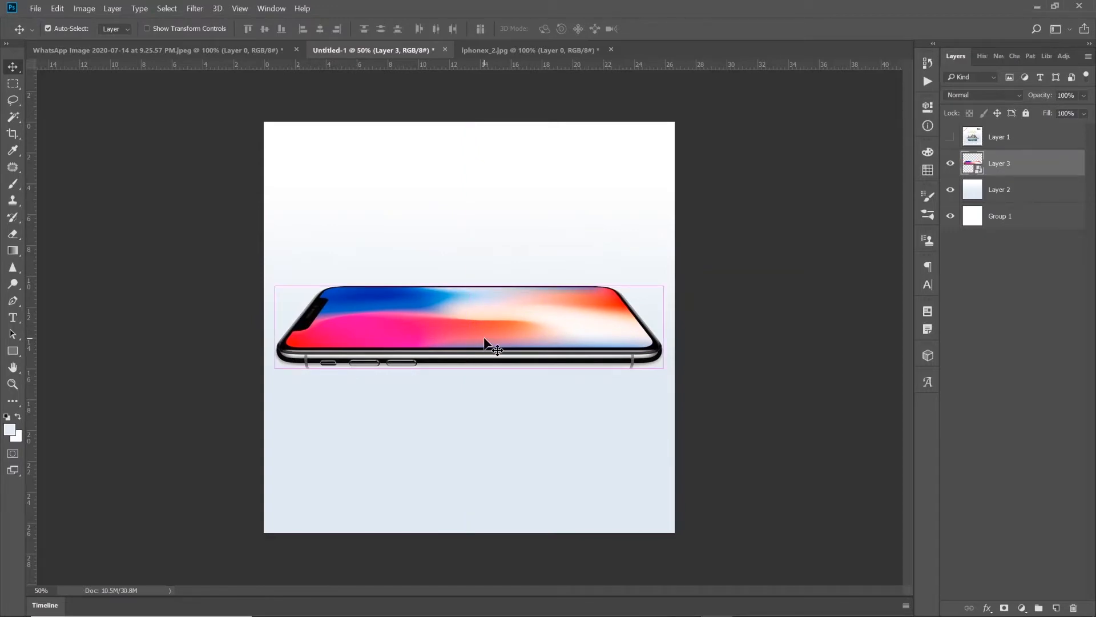
Step: Scale the phone proportionally to 79% and compare it with the reference design on Layer 1
key(ctrl+t)
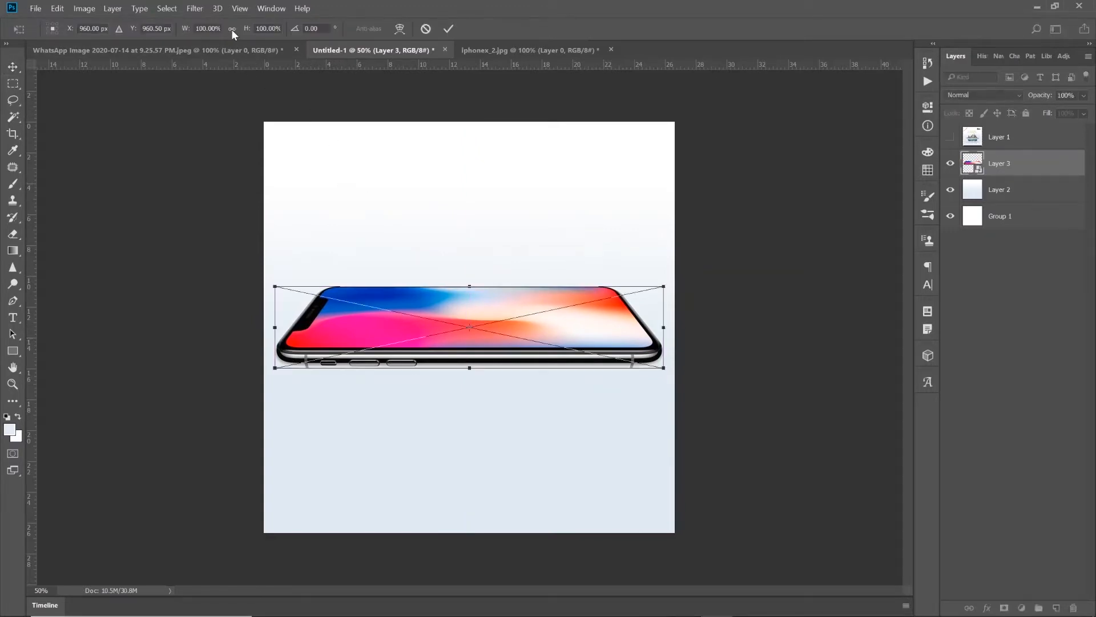
drag(249, 31, 237, 32)
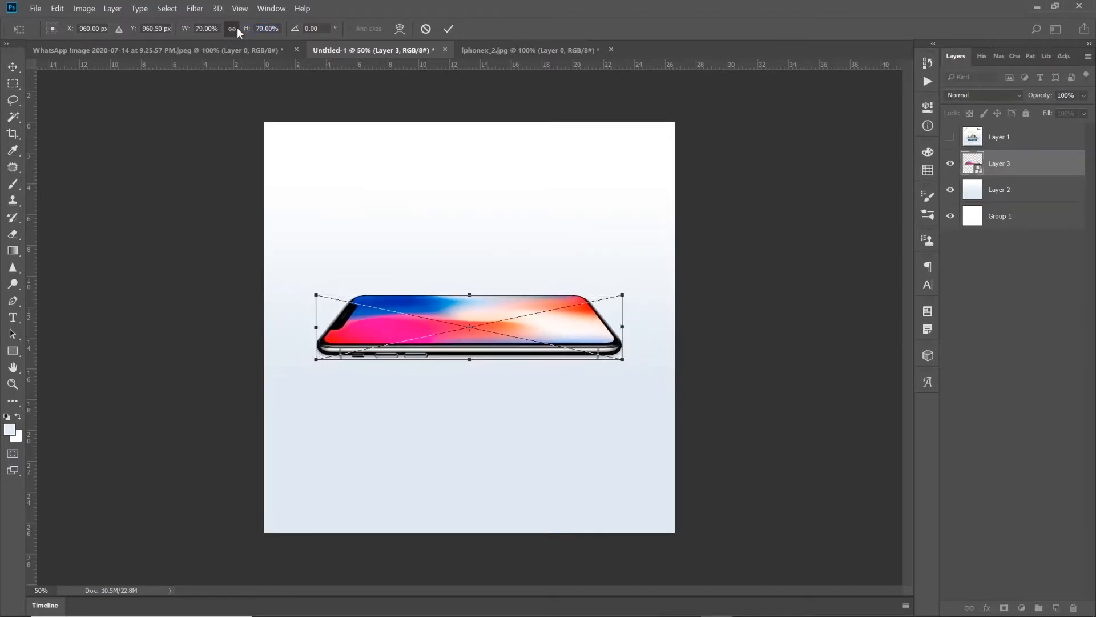
key(Return)
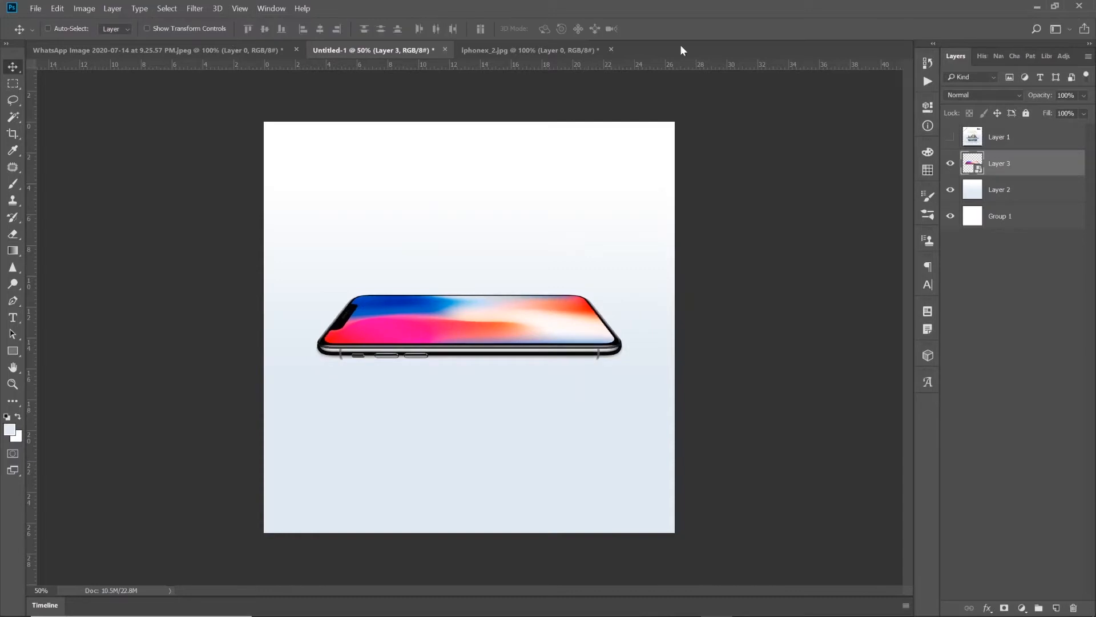
click(950, 138)
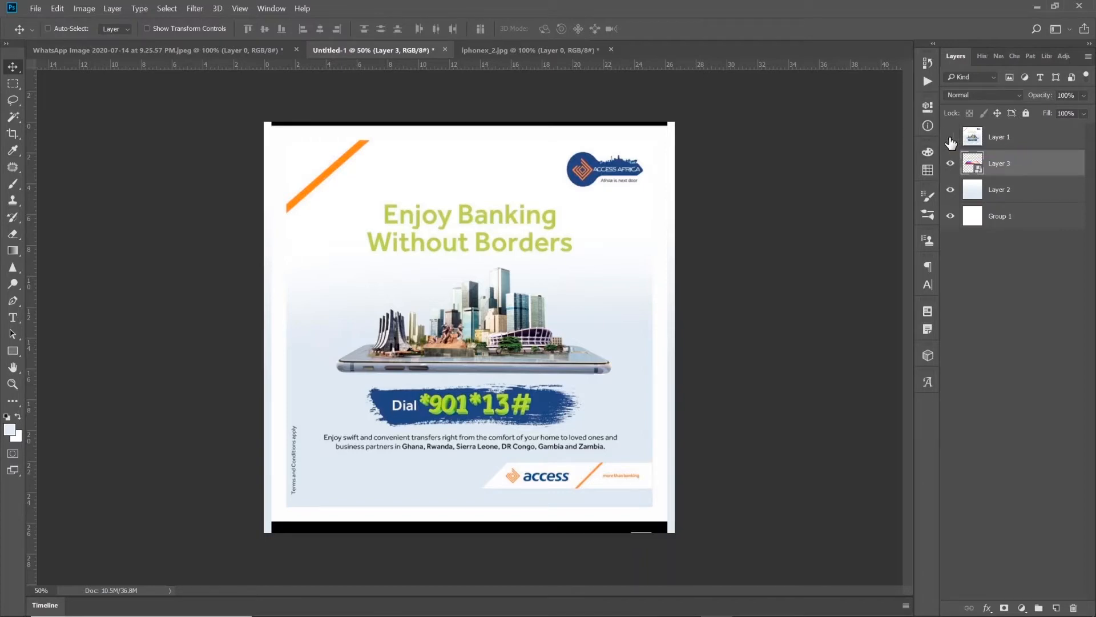
click(951, 138)
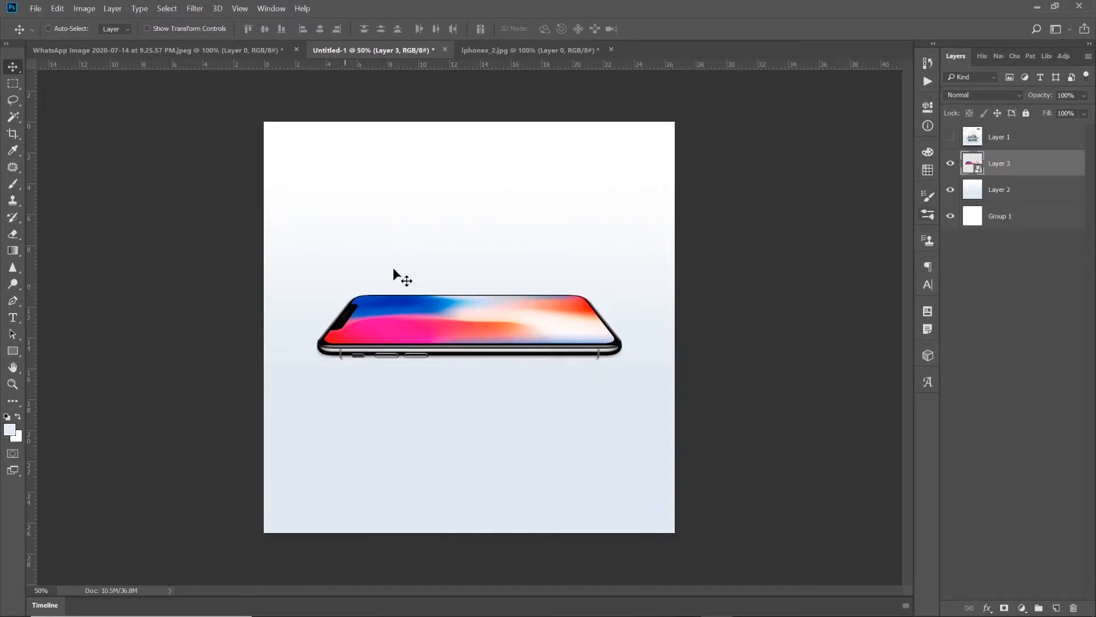
Step: Select the phone's entire coloured screen area with the Quick Selection tool
click(13, 117)
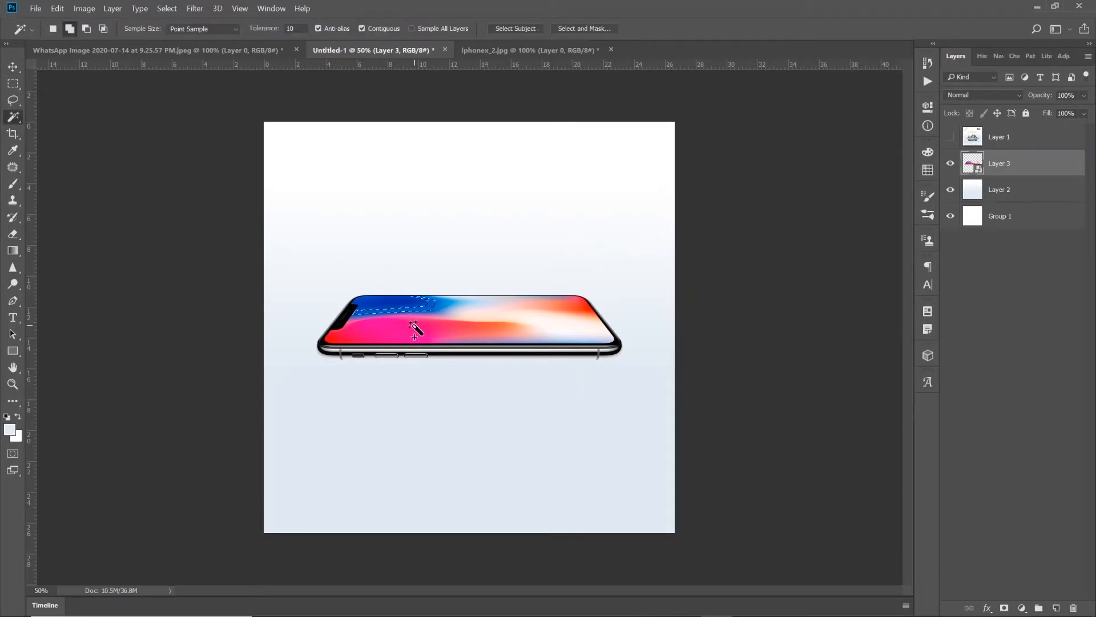
click(405, 305)
right_click(15, 121)
click(63, 119)
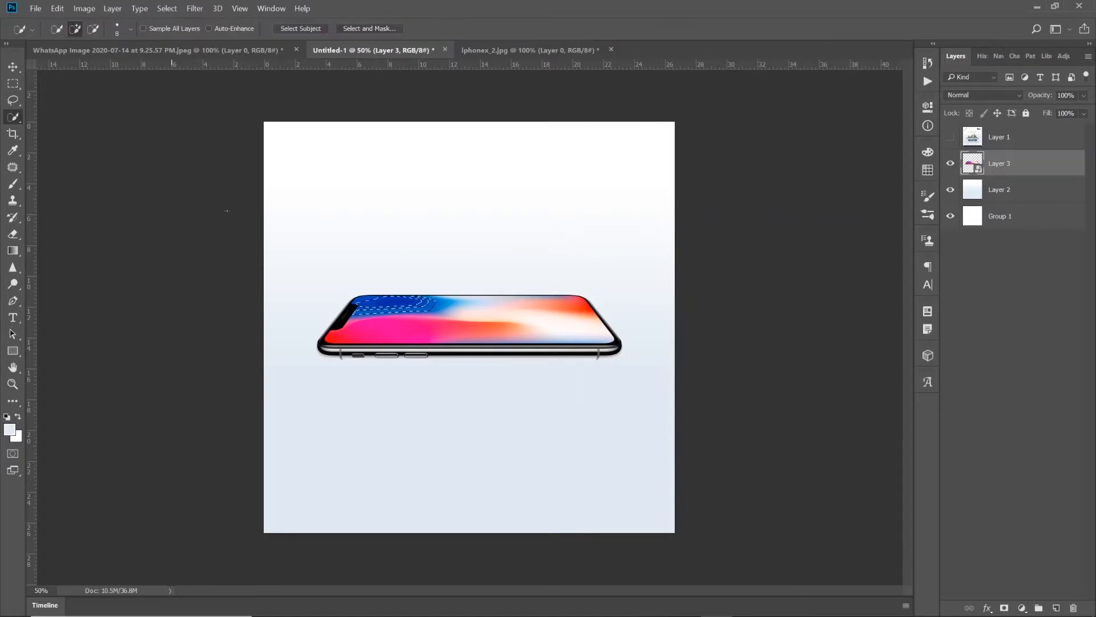
mouse_move(370, 299)
mouse_down()
mouse_move(360, 304)
mouse_move(455, 324)
mouse_up()
Step: Create a new layer above the phone, fill the screen selection with the light blue background color, and deselect
click(1057, 608)
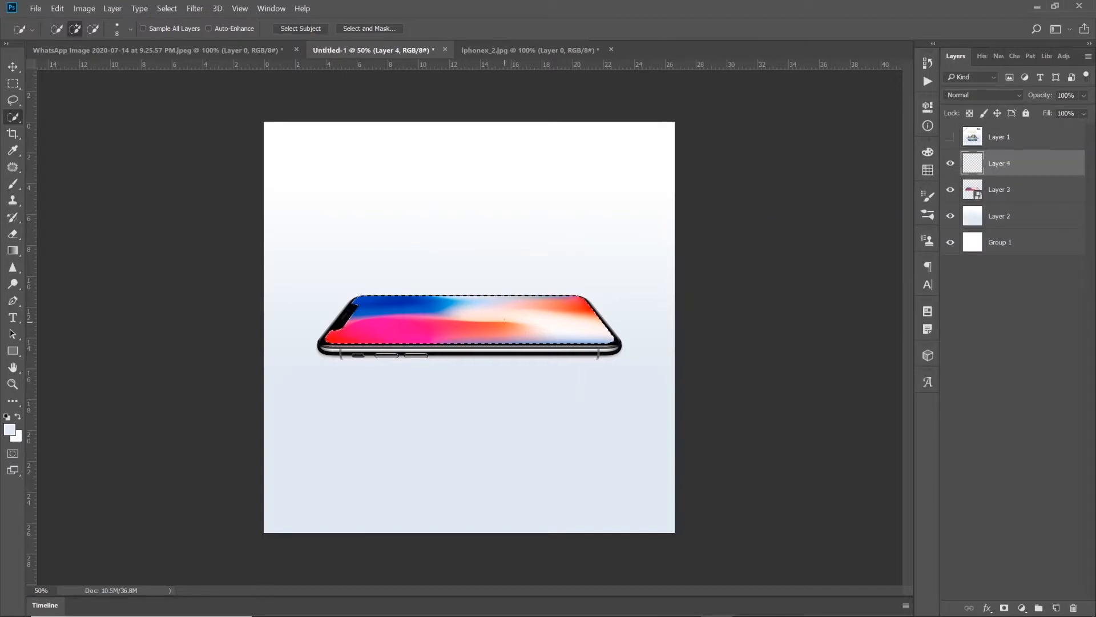
right_click(505, 322)
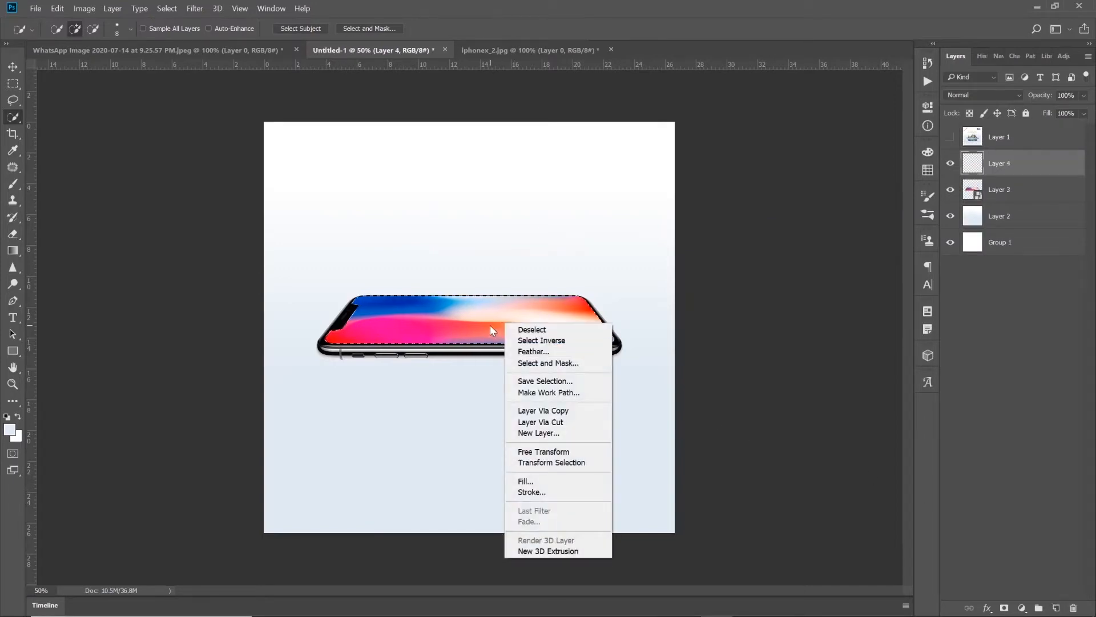
click(490, 326)
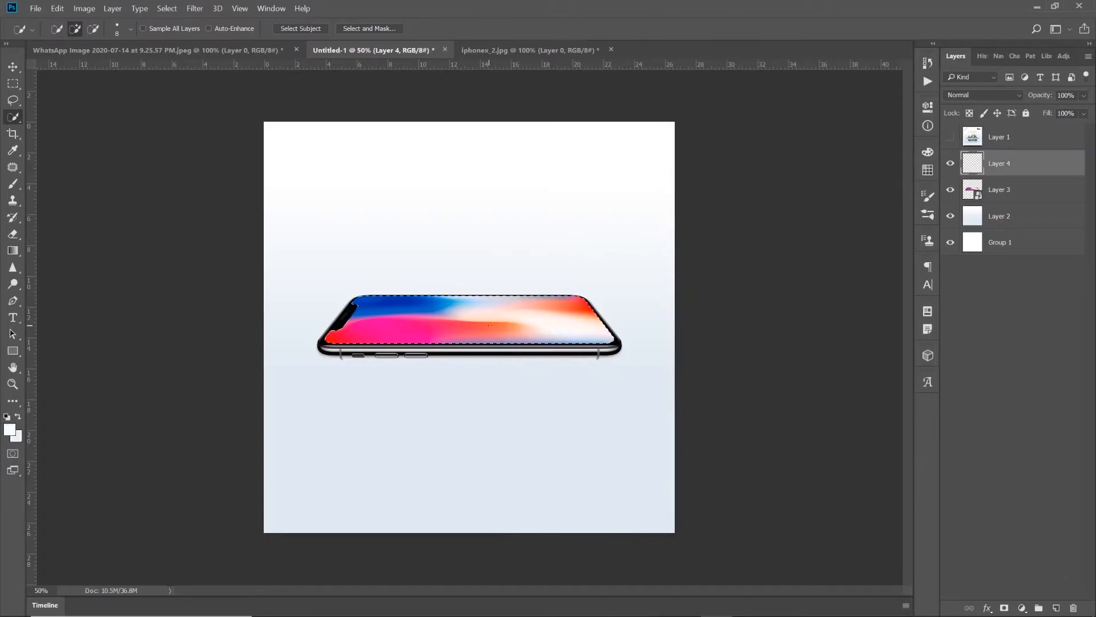
key(Delete)
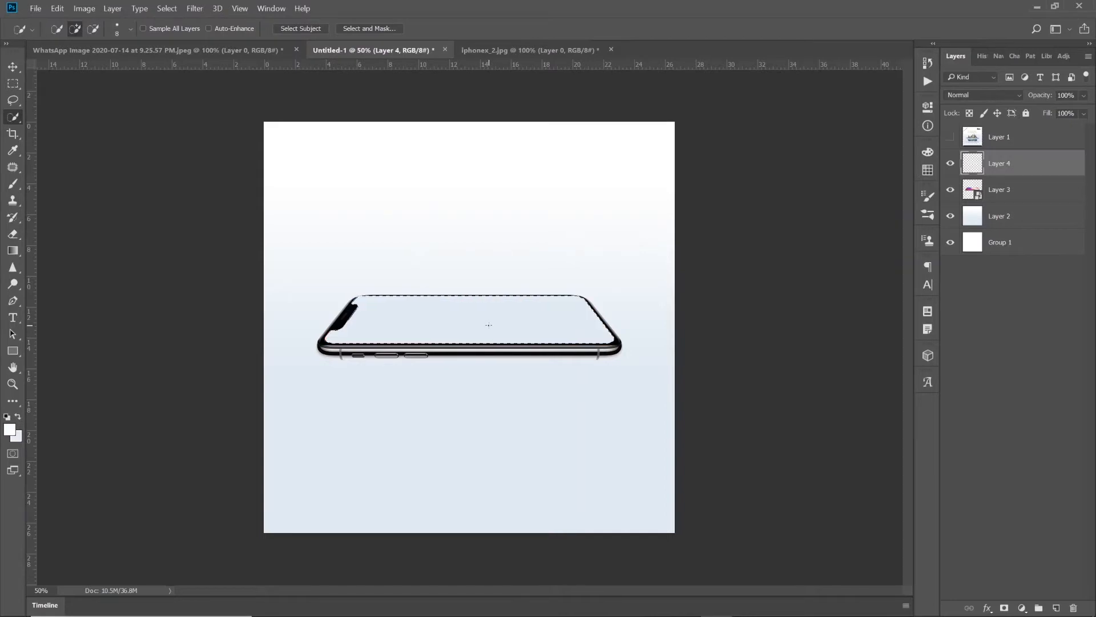
key(ctrl+d)
Step: Add a 1 px inside stroke to the phone's screen-fill layer, using the light blue #e3eaf2 sampled from the screen
double_click(1011, 170)
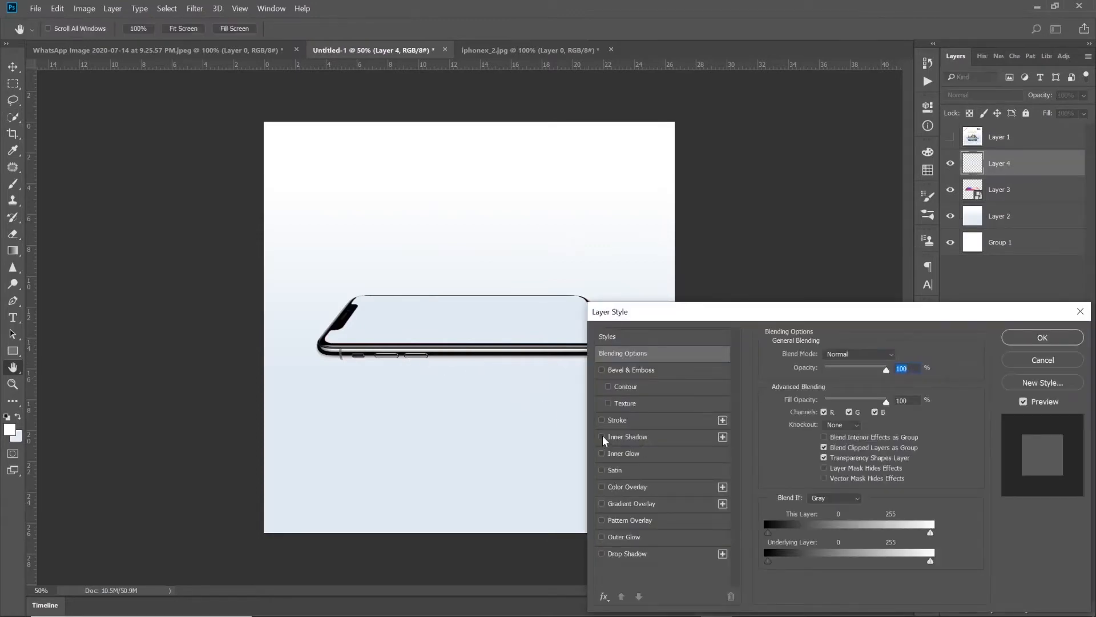
click(602, 421)
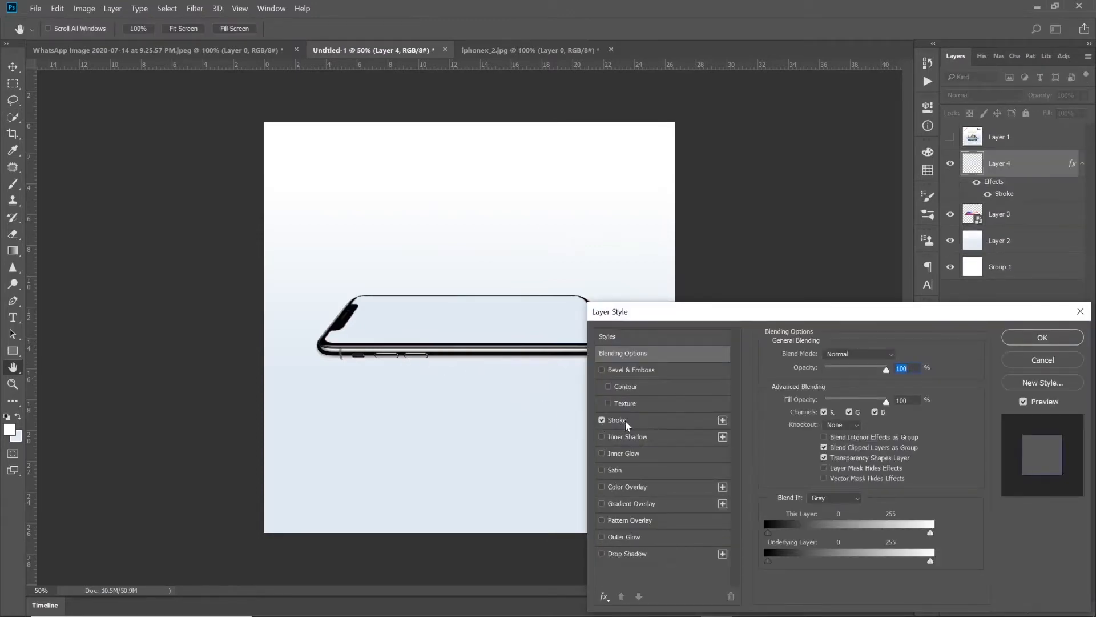
click(627, 420)
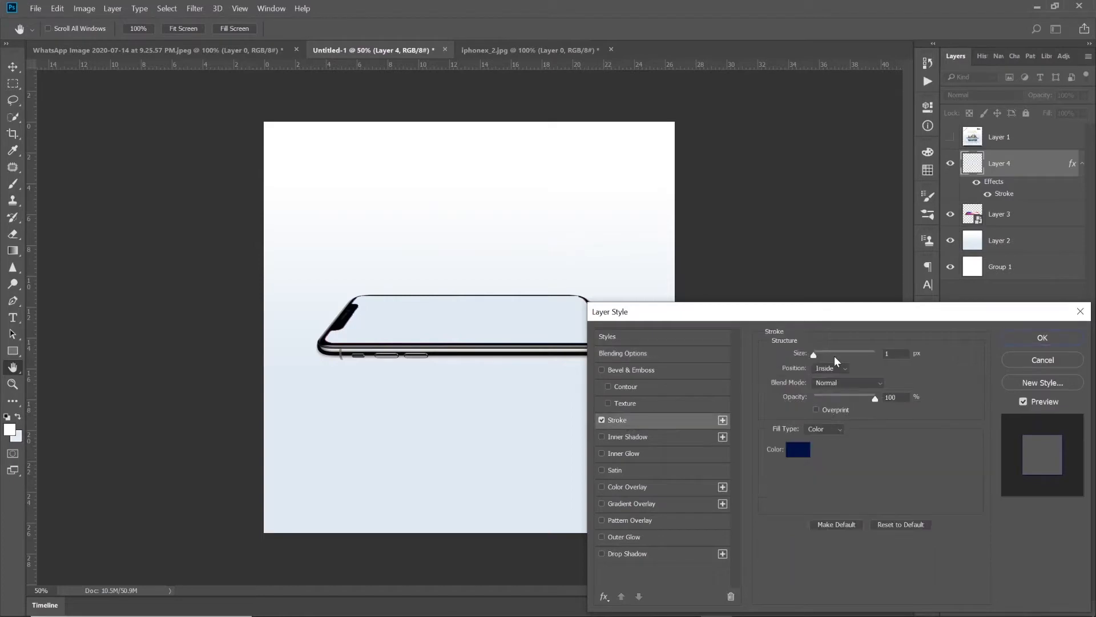
click(825, 368)
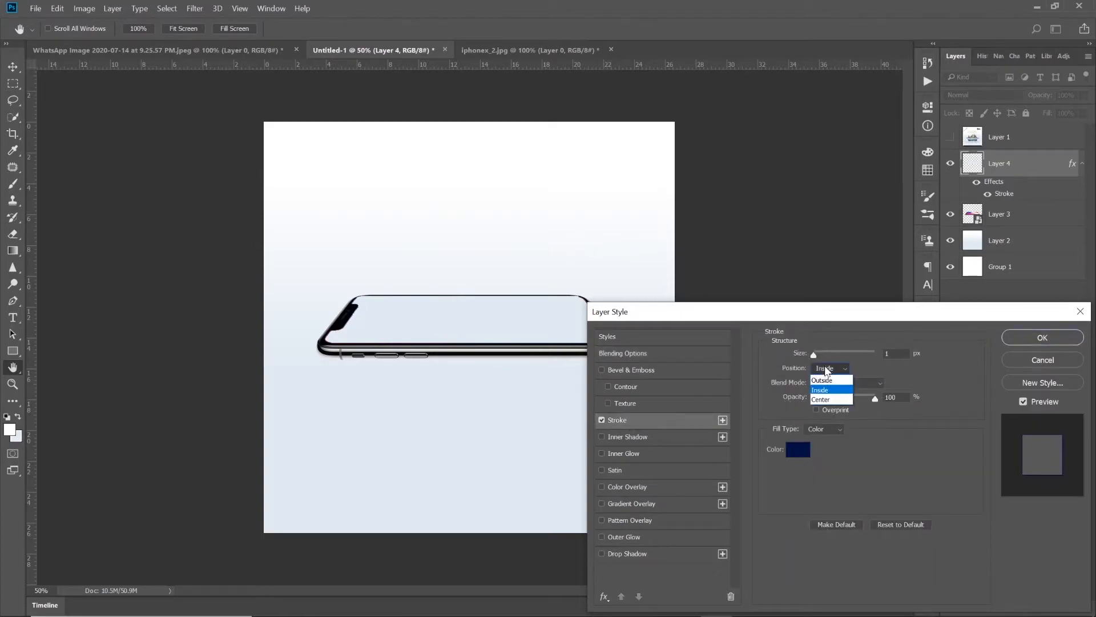
click(823, 389)
click(798, 450)
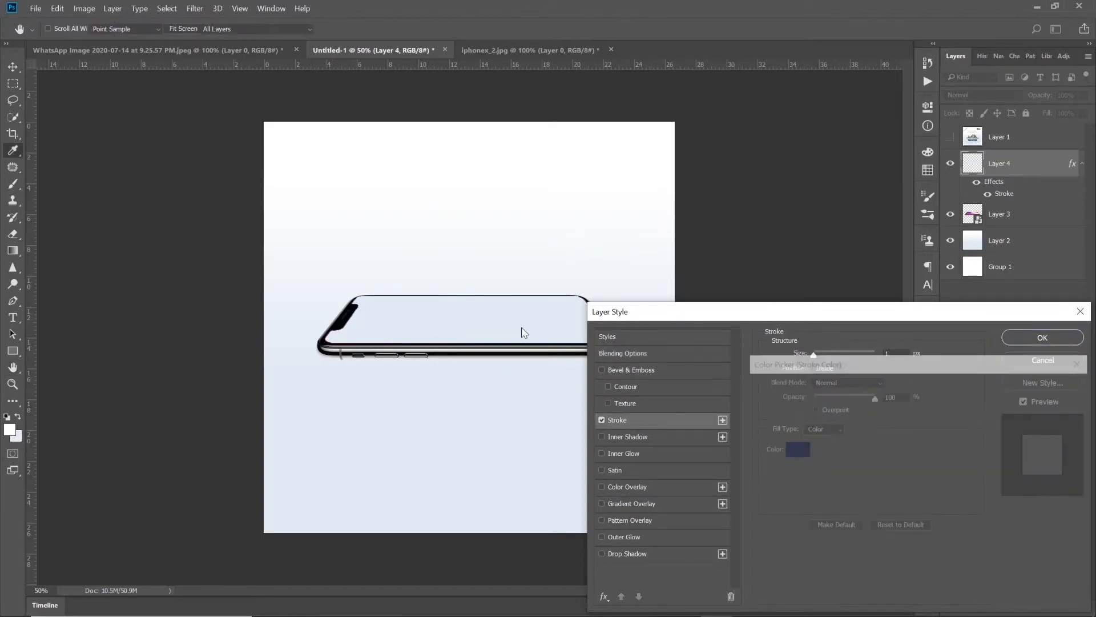
click(517, 313)
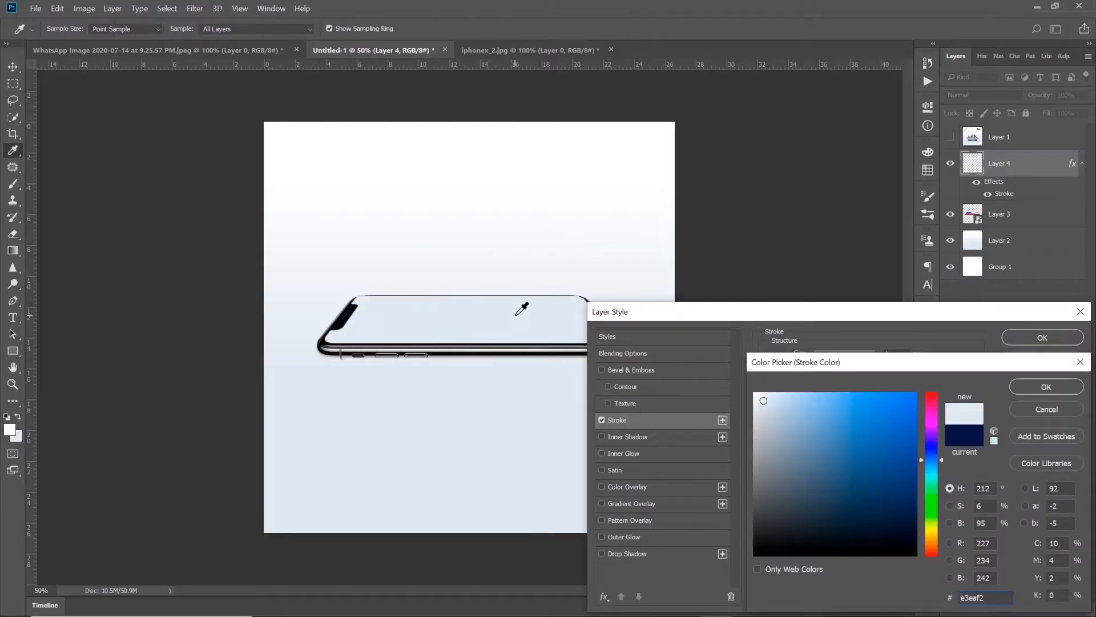
key(Return)
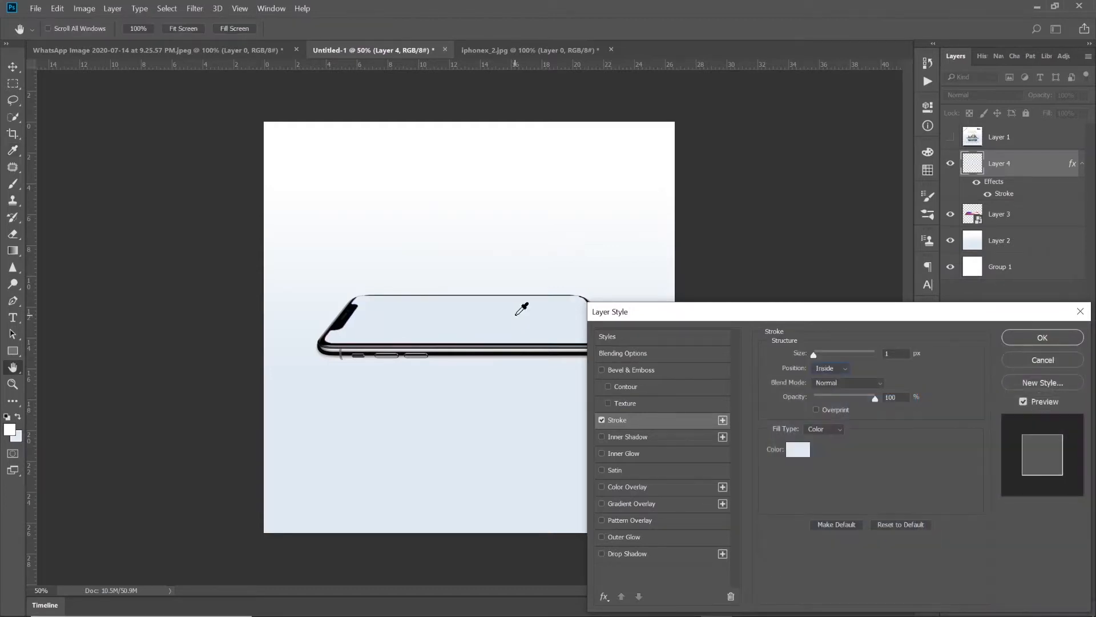
key(Return)
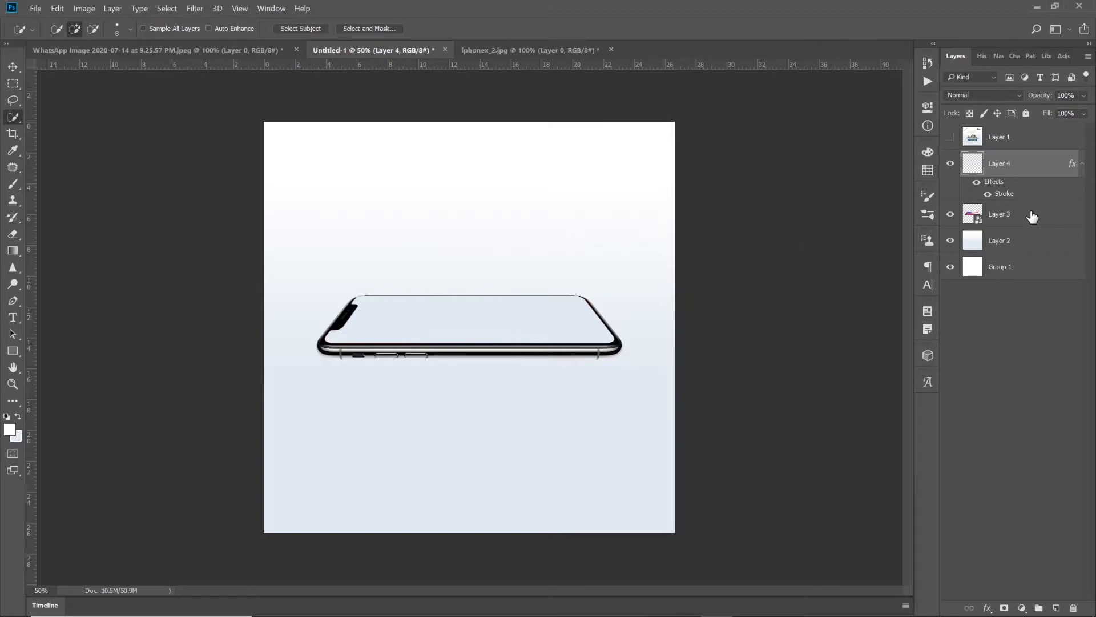
Step: Group the phone layer with its screen-fill layer, move the group slightly down the canvas, and compare it with the reference on Layer 1
ctrl+click(1019, 220)
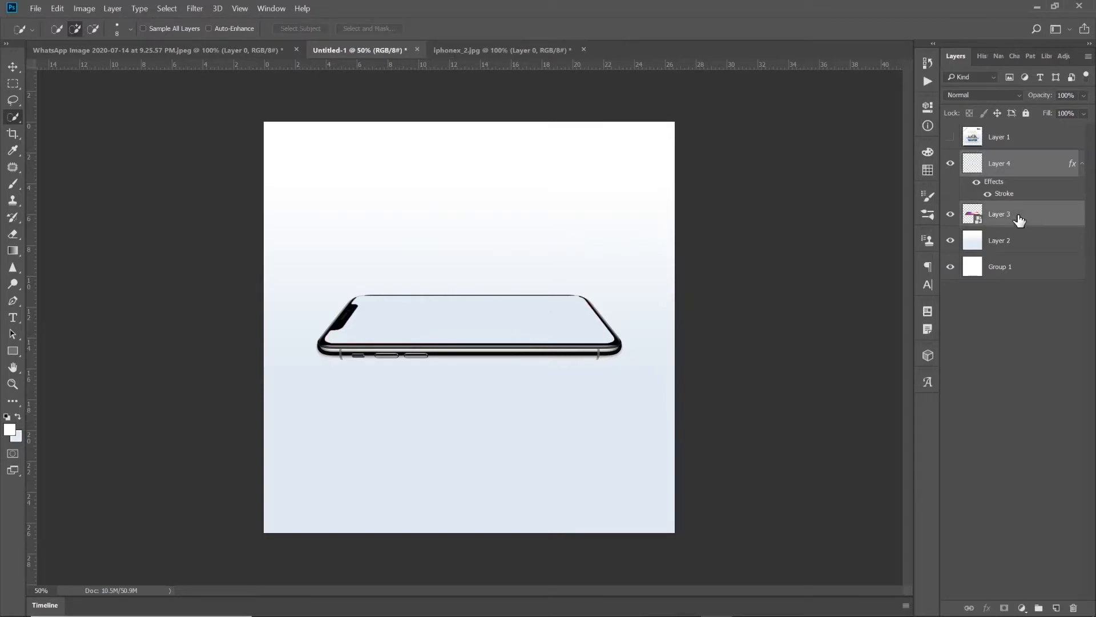
key(ctrl+g)
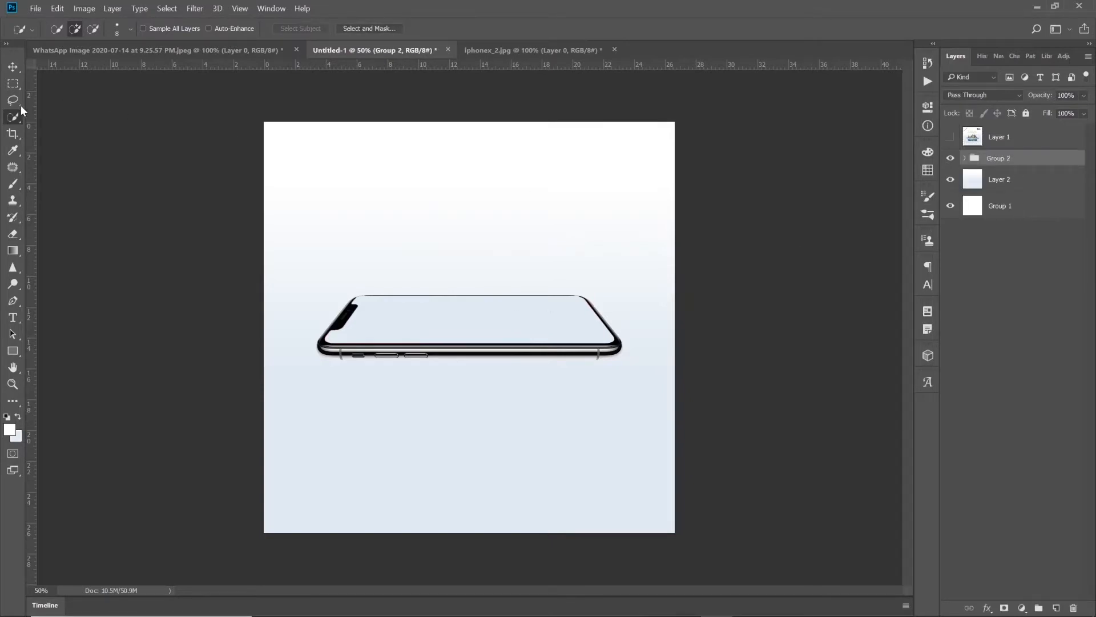
click(13, 67)
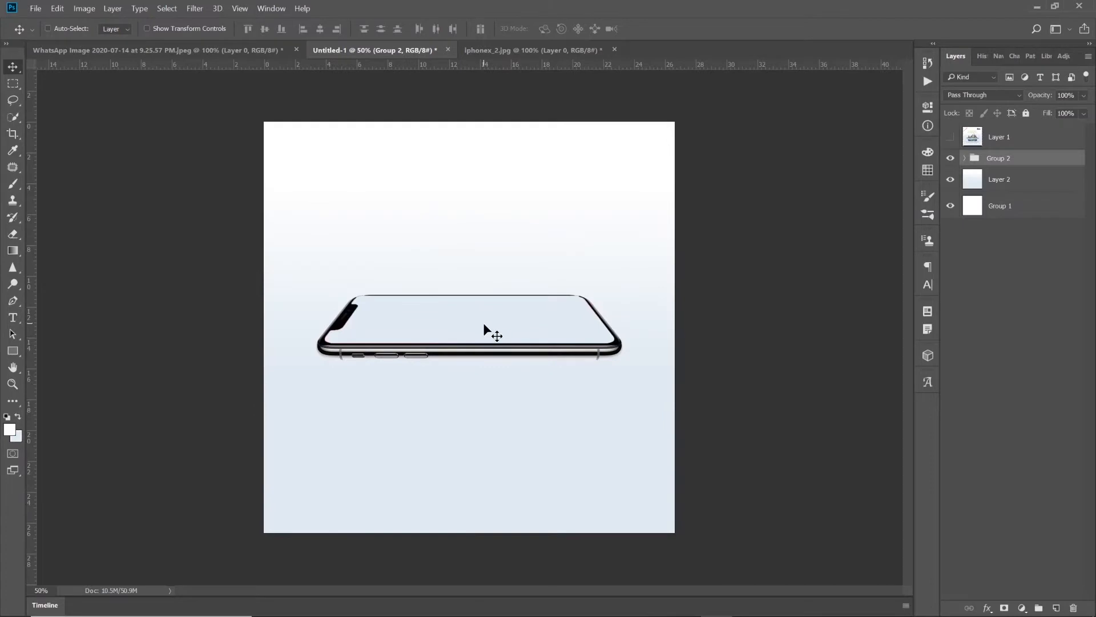
mouse_move(483, 324)
mouse_down()
mouse_move(488, 349)
mouse_move(469, 322)
mouse_up()
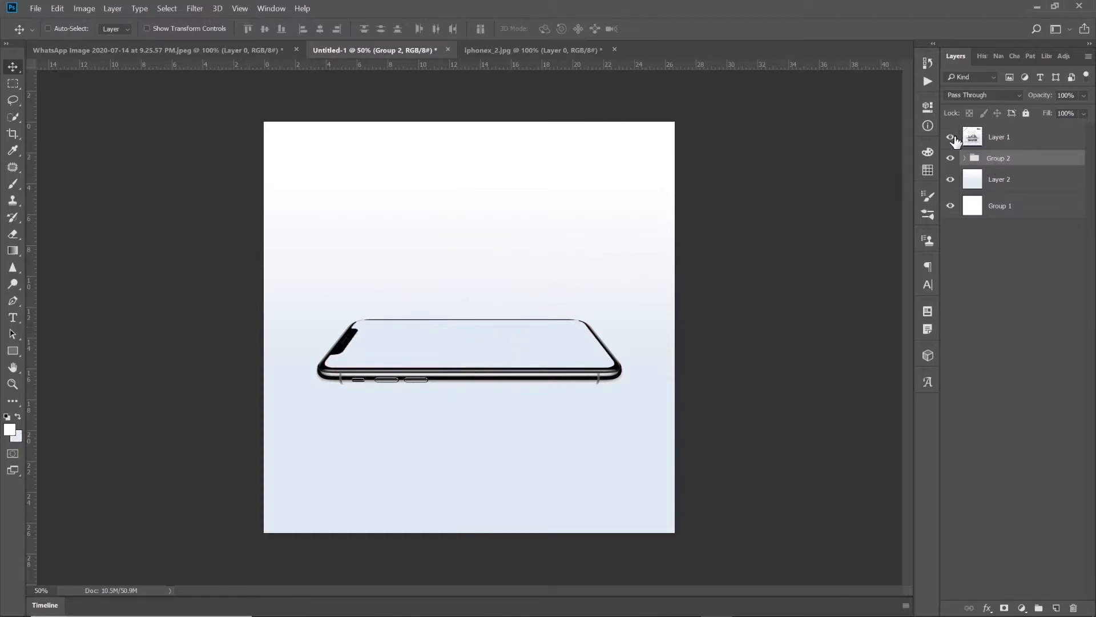
click(951, 138)
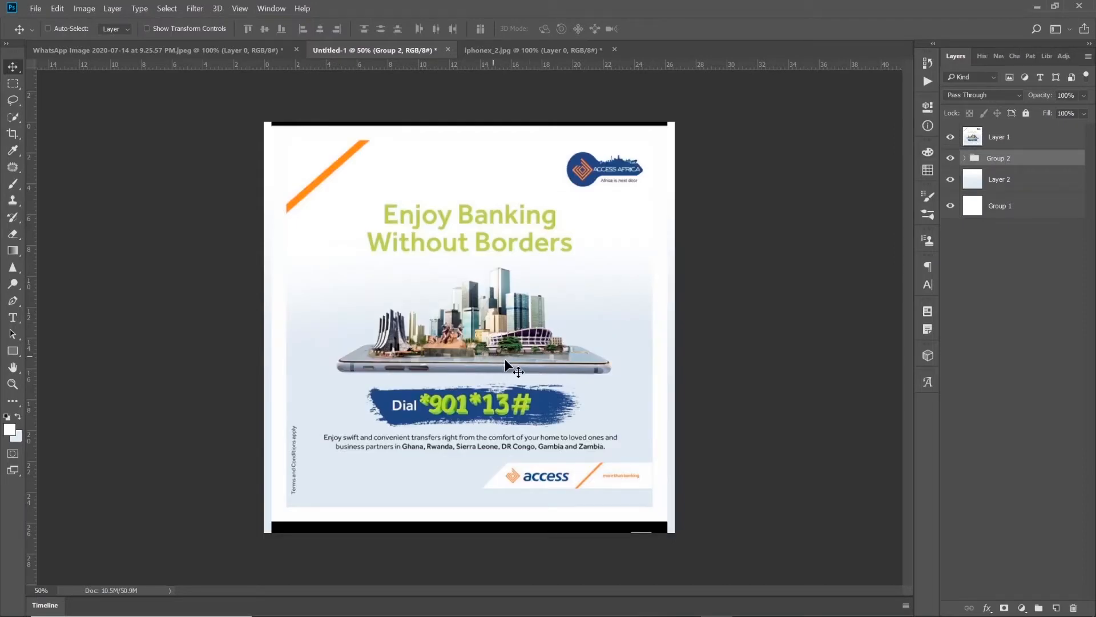
Step: Open National-Theatre.jpg from the Training downloads folder in Adobe Photoshop 2020
mouse_move(619, 610)
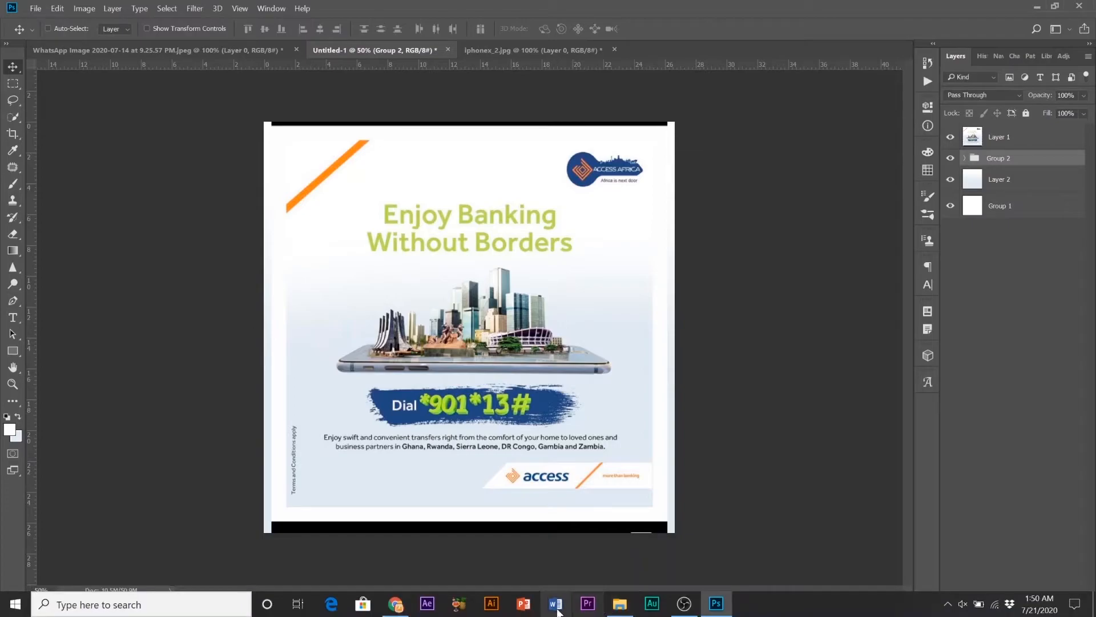
click(396, 605)
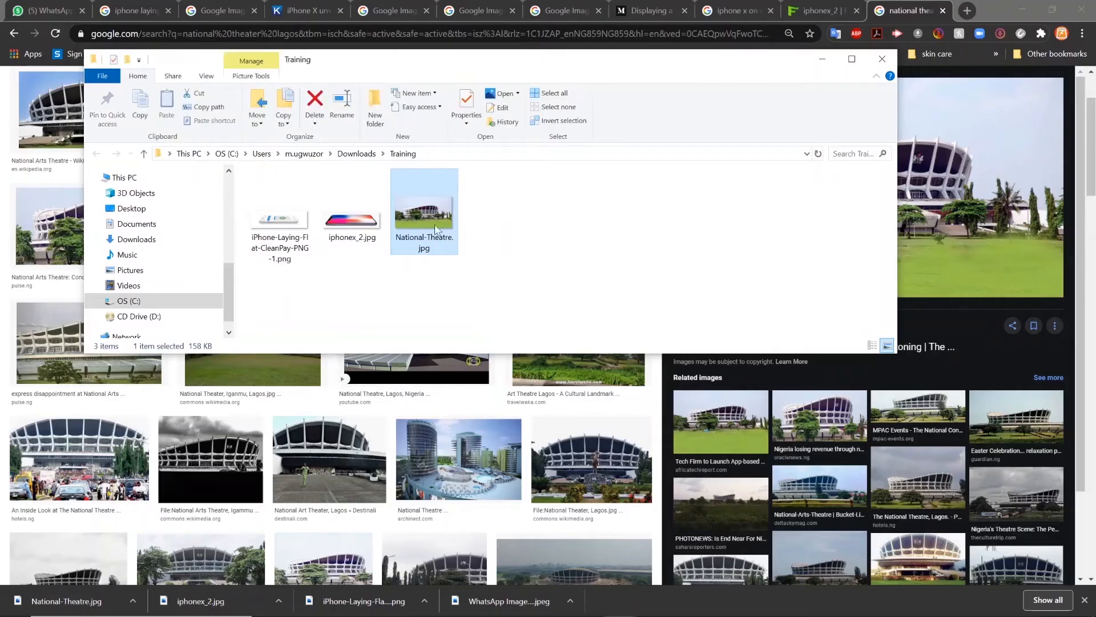
right_click(426, 211)
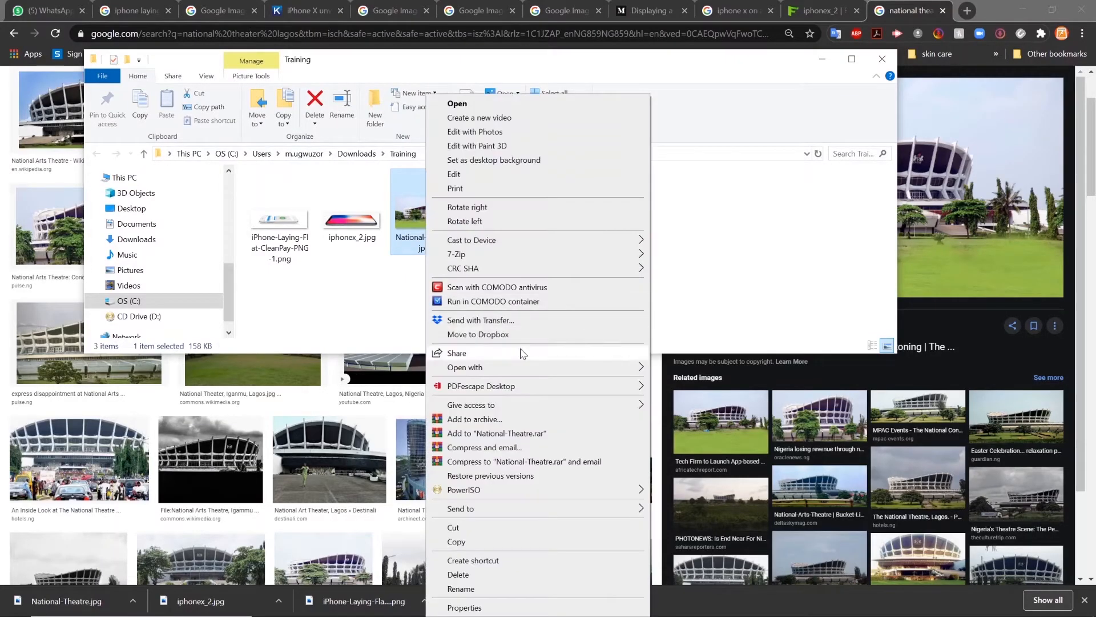
mouse_move(617, 368)
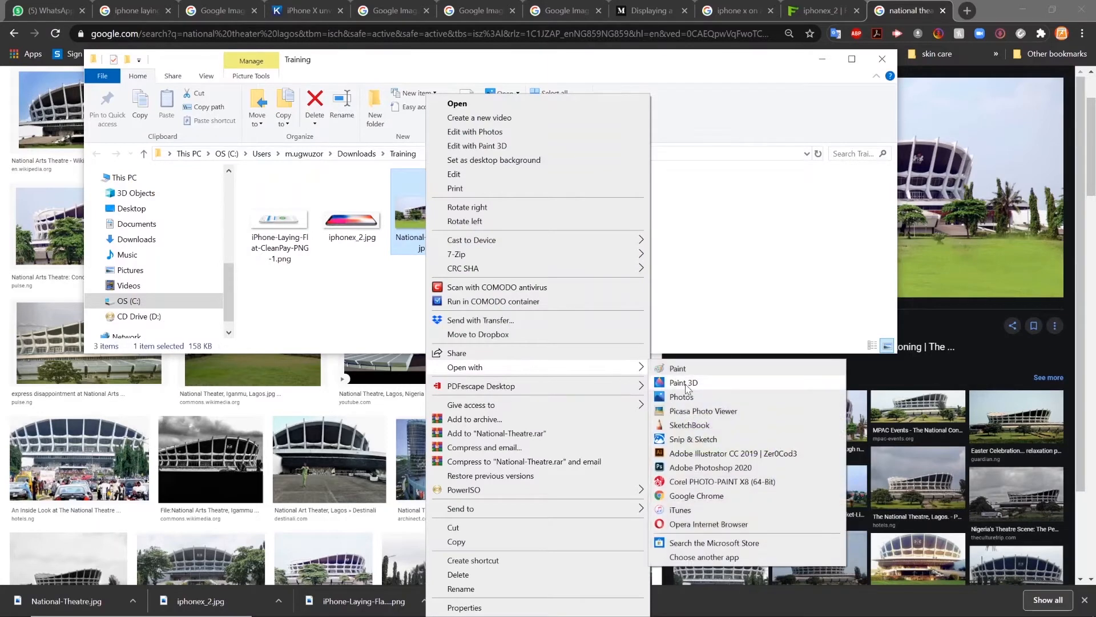
click(713, 467)
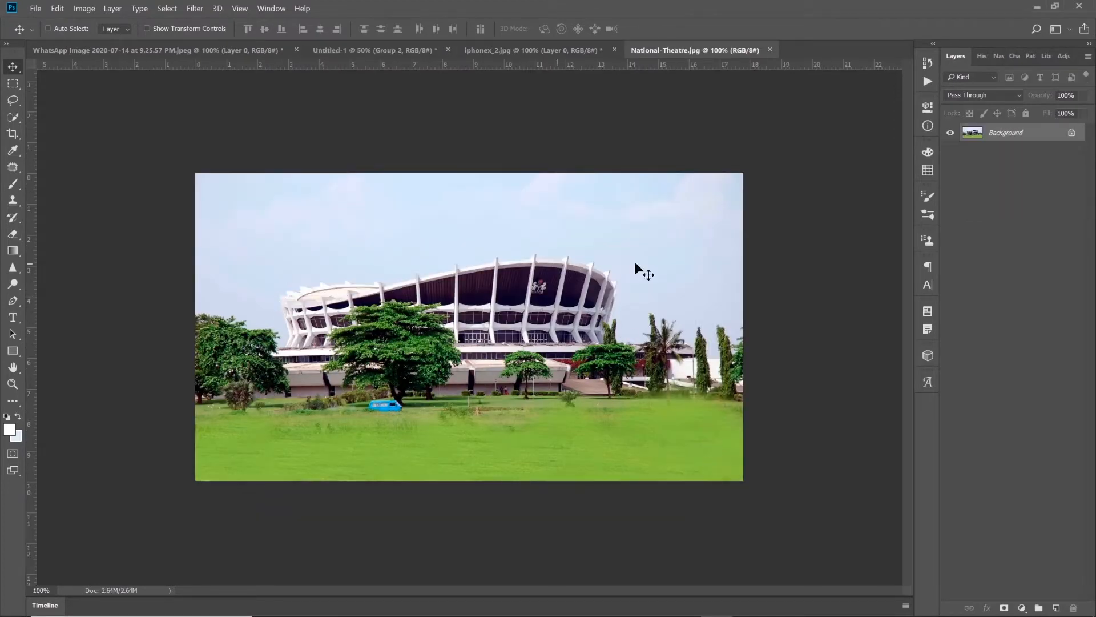
Step: Select the sky with the Magic Wand at tolerance 19 and hide it with an inverted layer mask
drag(16, 116, 65, 131)
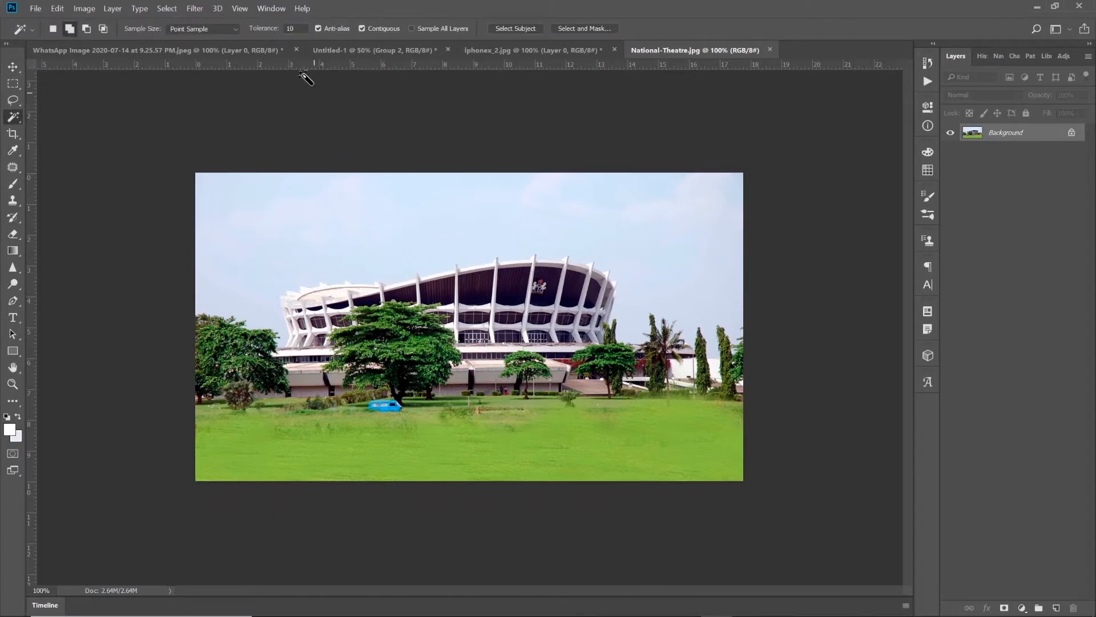
drag(265, 28, 270, 28)
click(405, 229)
click(305, 336)
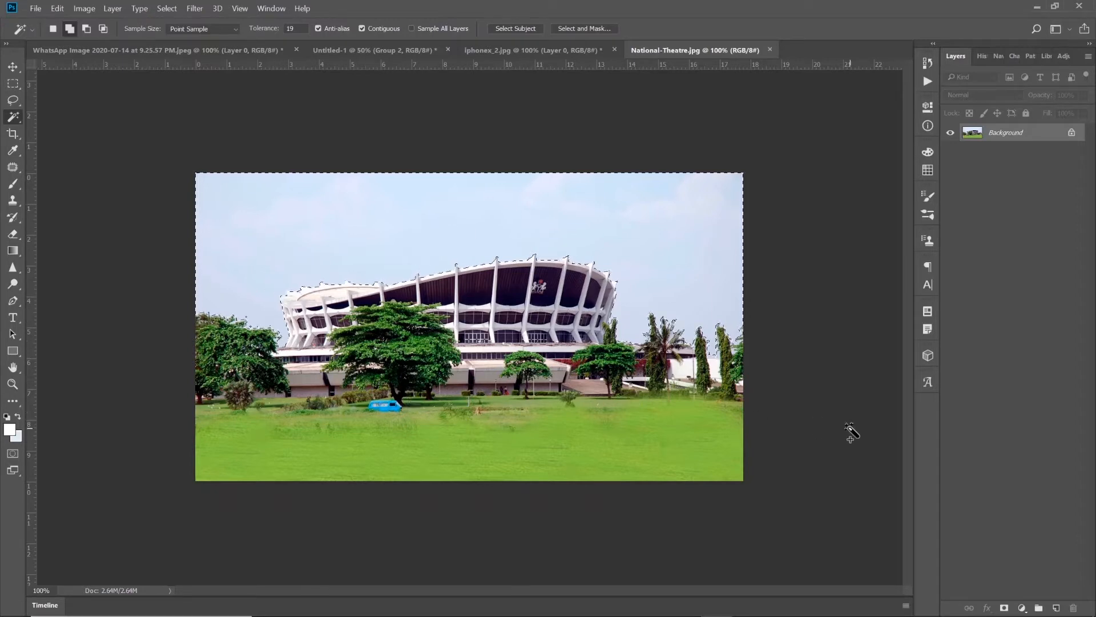
click(1001, 609)
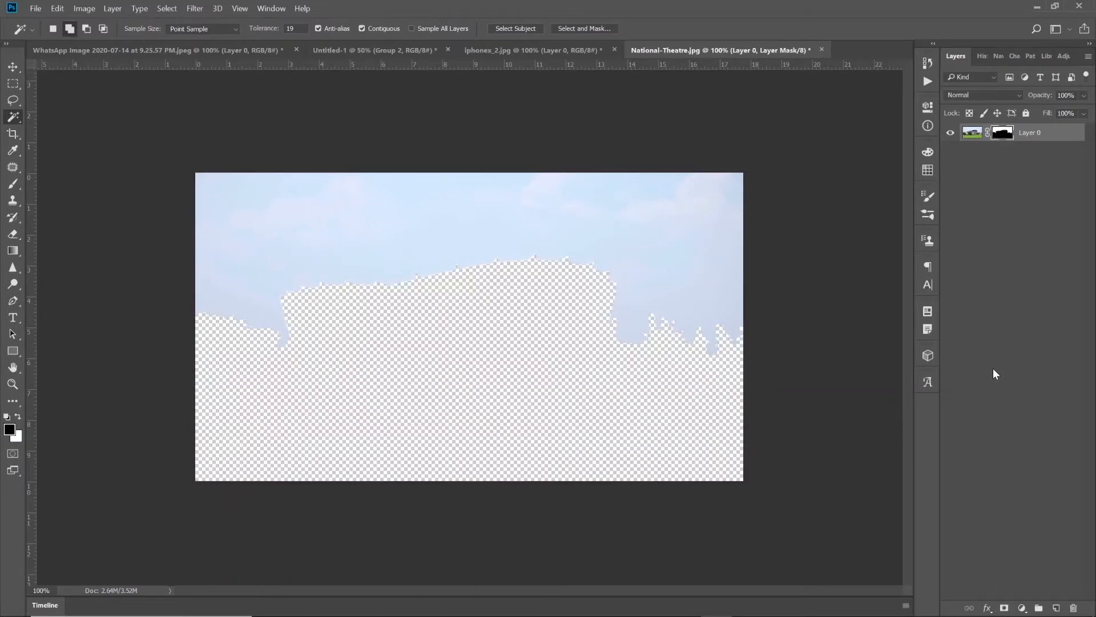
key(ctrl+i)
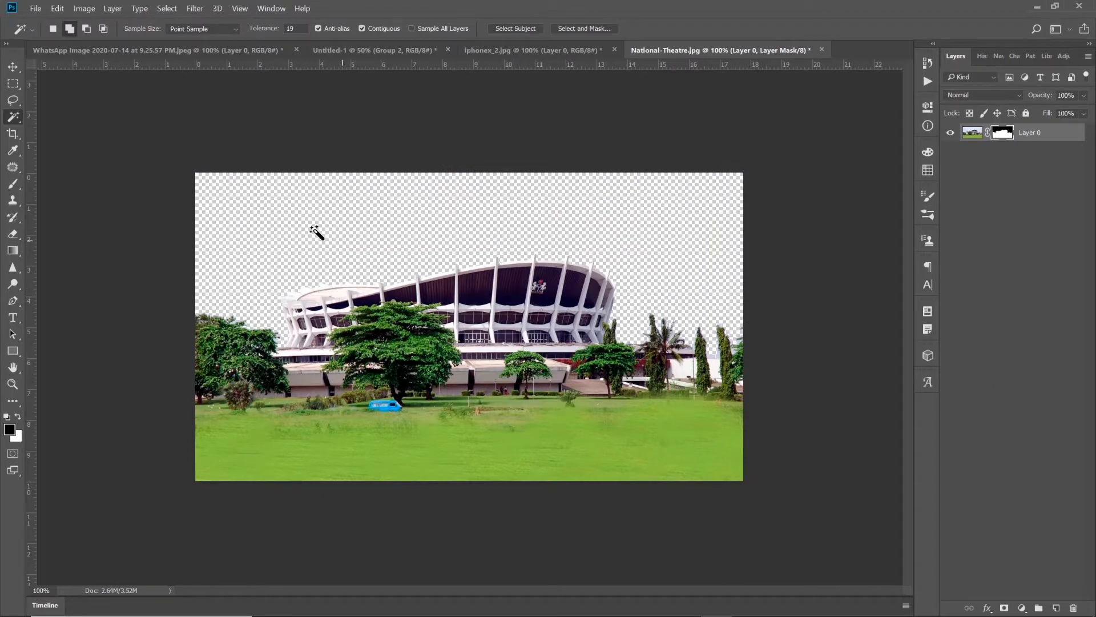
Step: Convert the masked National Theatre layer to a smart object
click(13, 66)
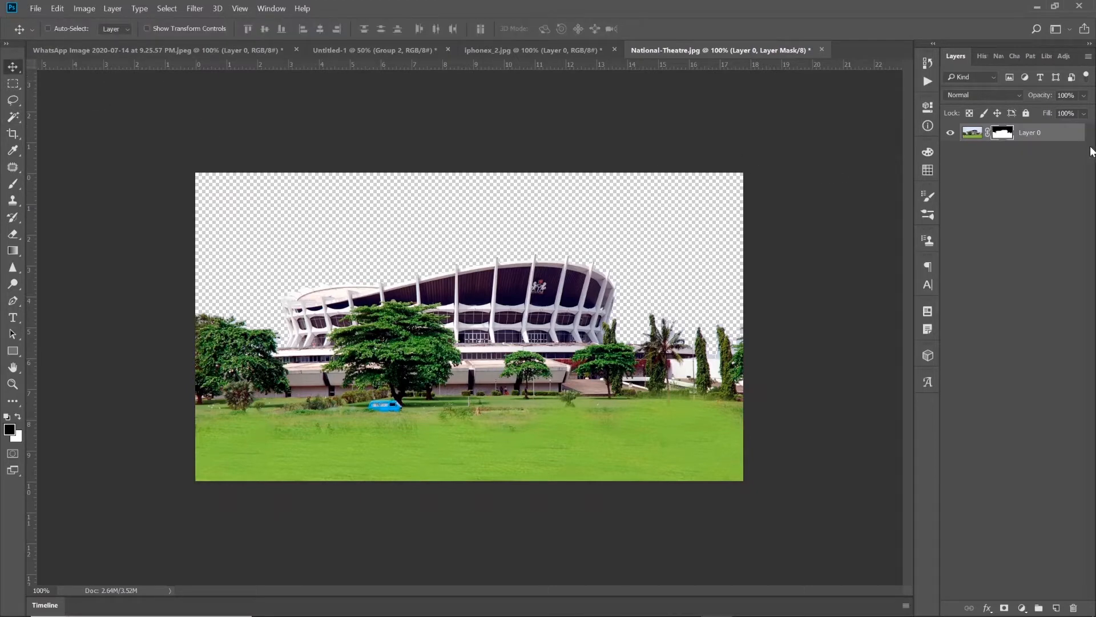
right_click(1054, 141)
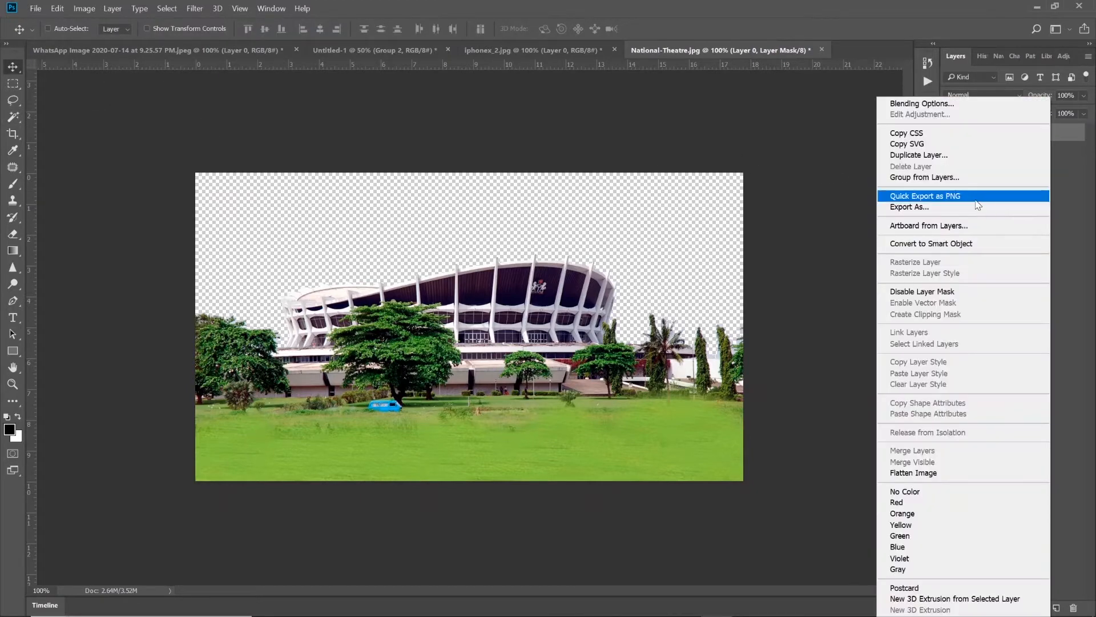
click(980, 240)
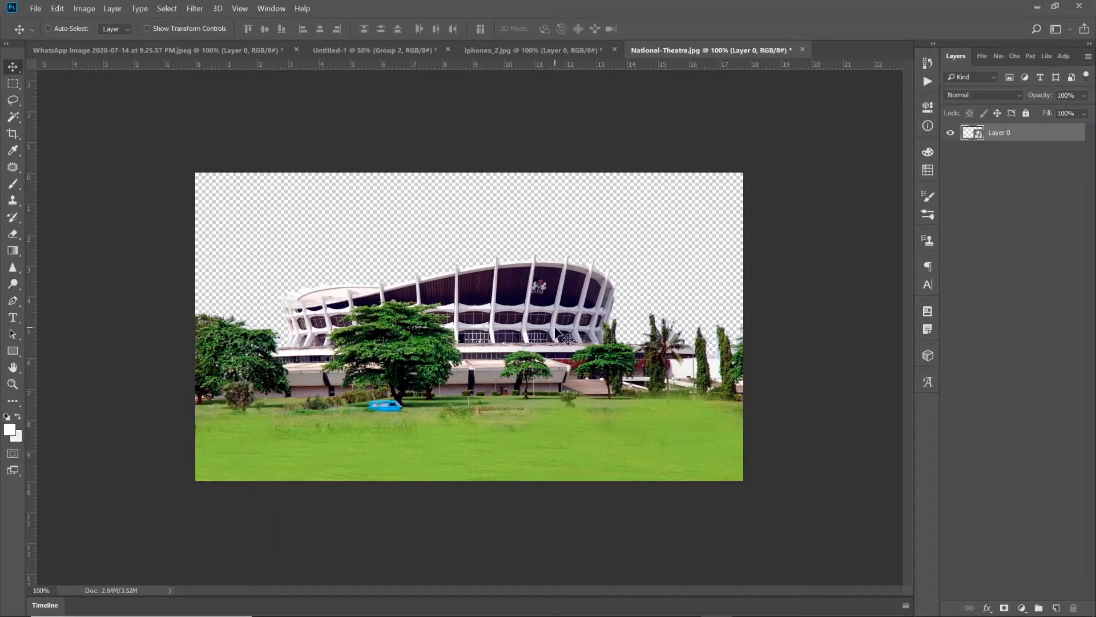
Step: Move the cut-out theatre into the Untitled-1 document and place it over the phone with the reference Layer 1 hidden
drag(512, 273, 494, 57)
drag(406, 56, 502, 290)
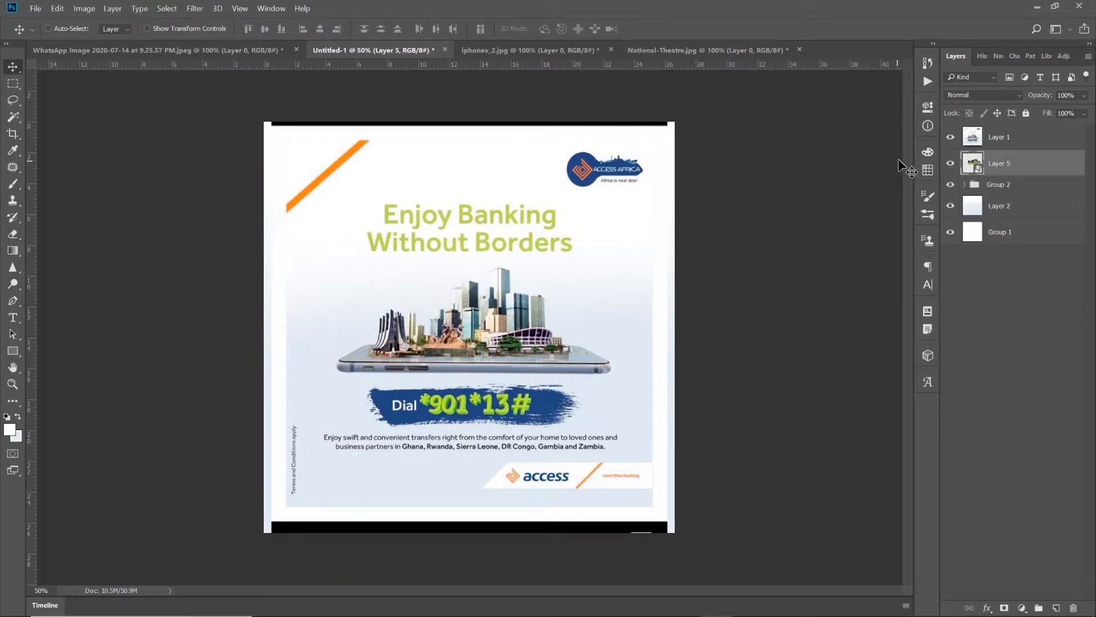
click(950, 137)
drag(521, 308, 520, 340)
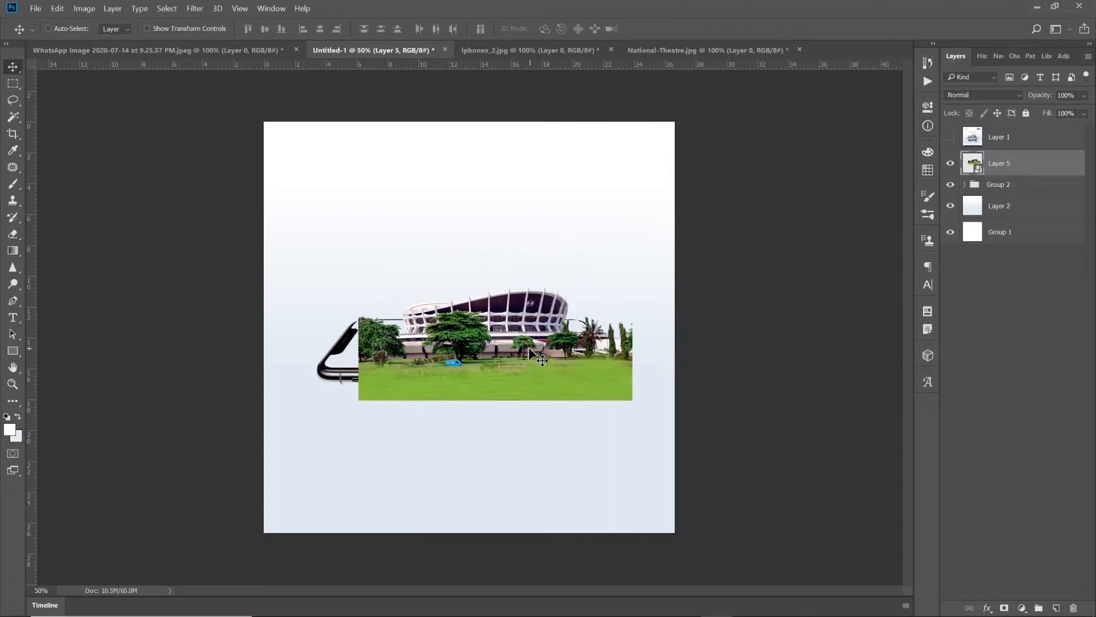
Step: Check the theatre in the reference design and trace a Pen path along the building's base to the trees on its right
key(z)
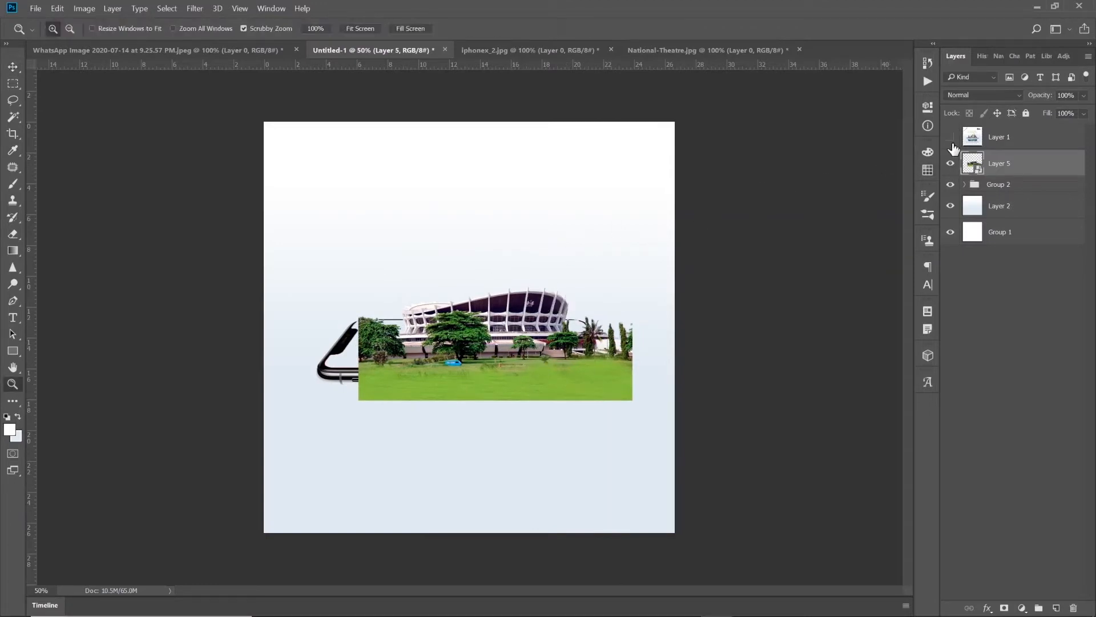
click(950, 138)
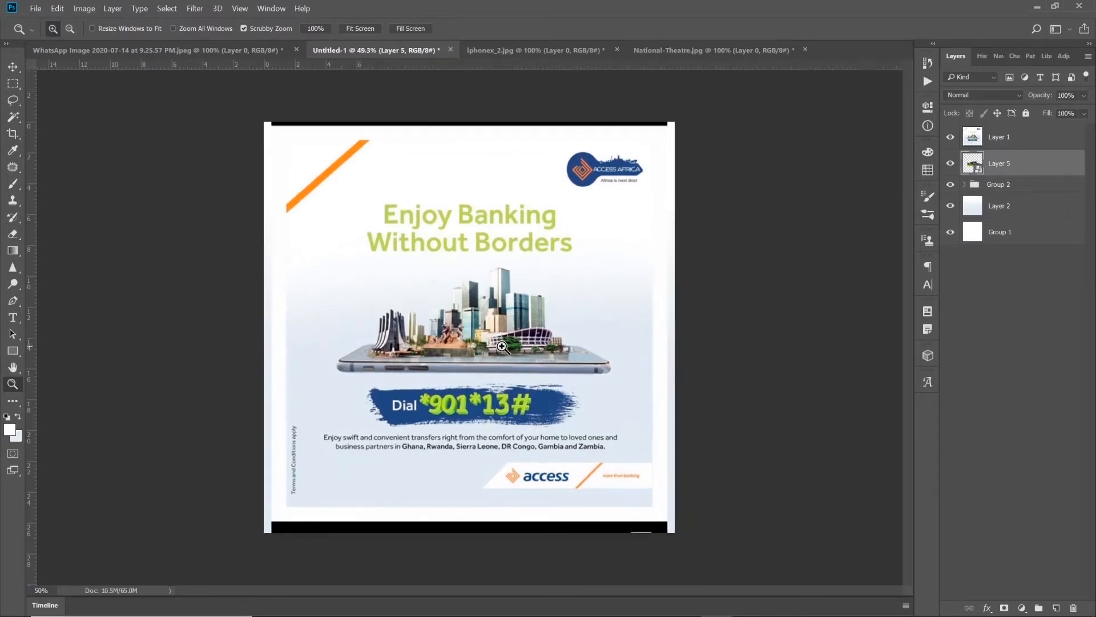
click(501, 346)
click(501, 347)
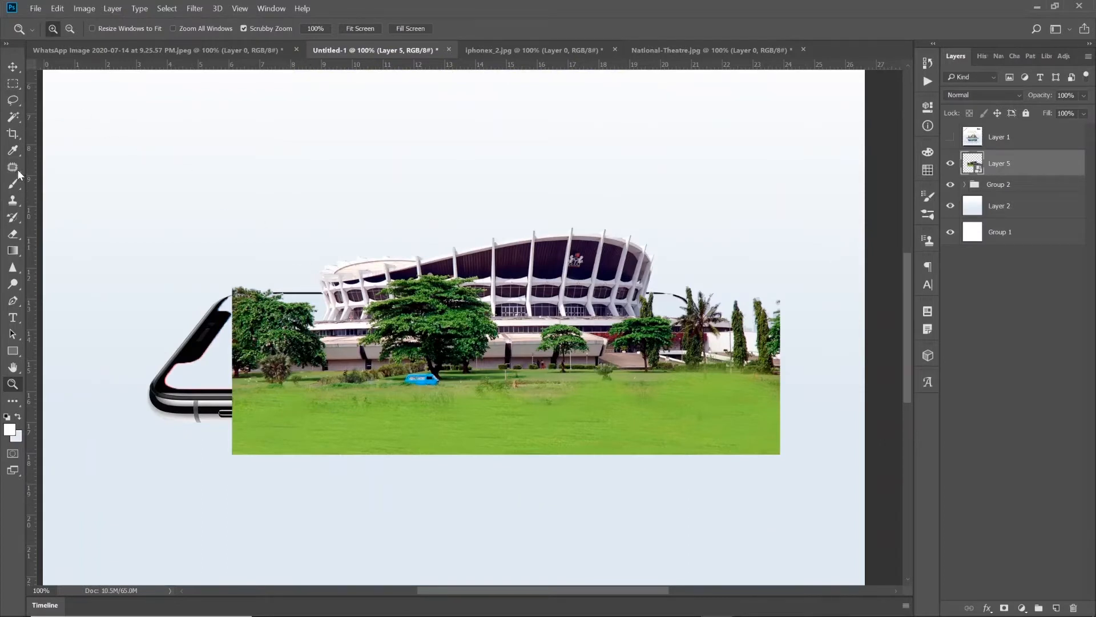
click(19, 305)
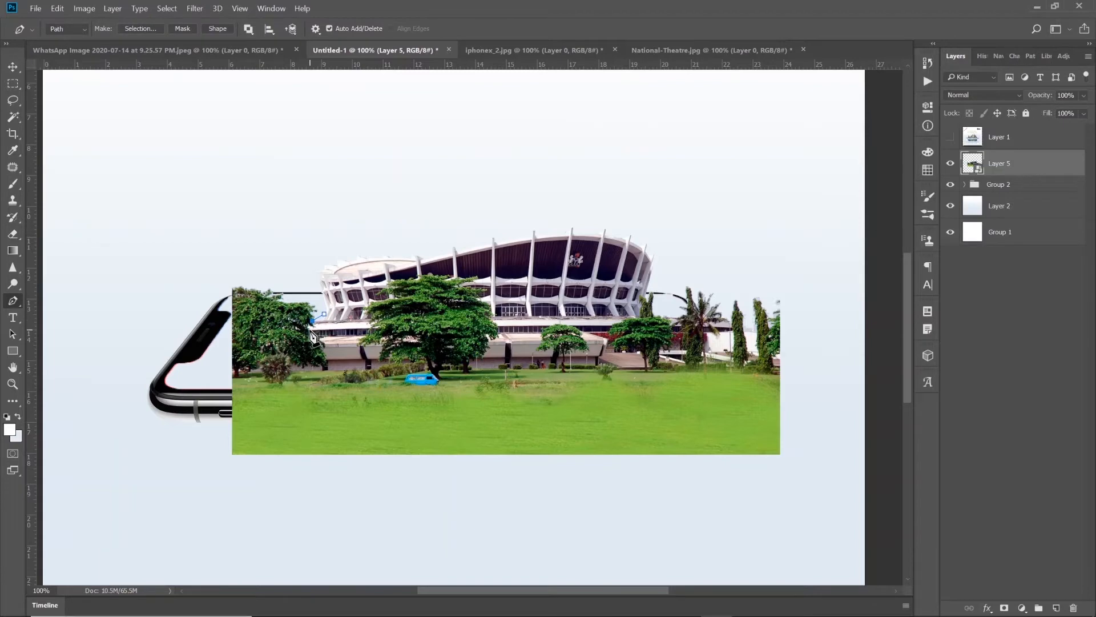
click(326, 365)
drag(492, 368, 526, 367)
click(772, 365)
drag(785, 360, 743, 317)
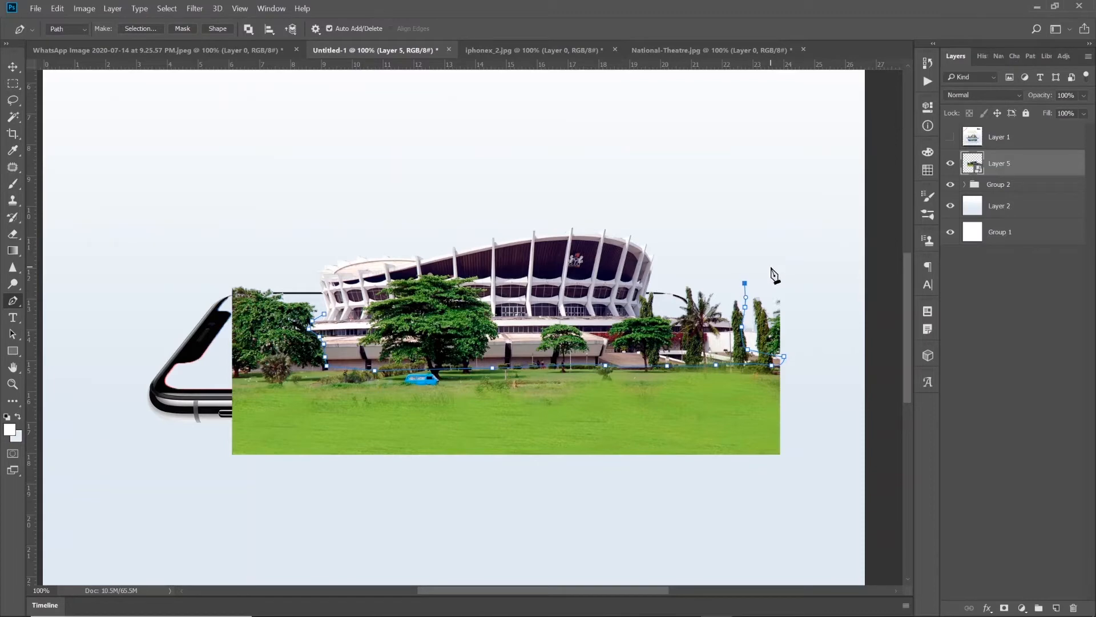
Step: Continue the Pen path from the right-hand trees over the theatre's roof and close it at the building's left end
click(758, 245)
drag(682, 207, 663, 203)
drag(559, 191, 531, 192)
drag(406, 209, 382, 207)
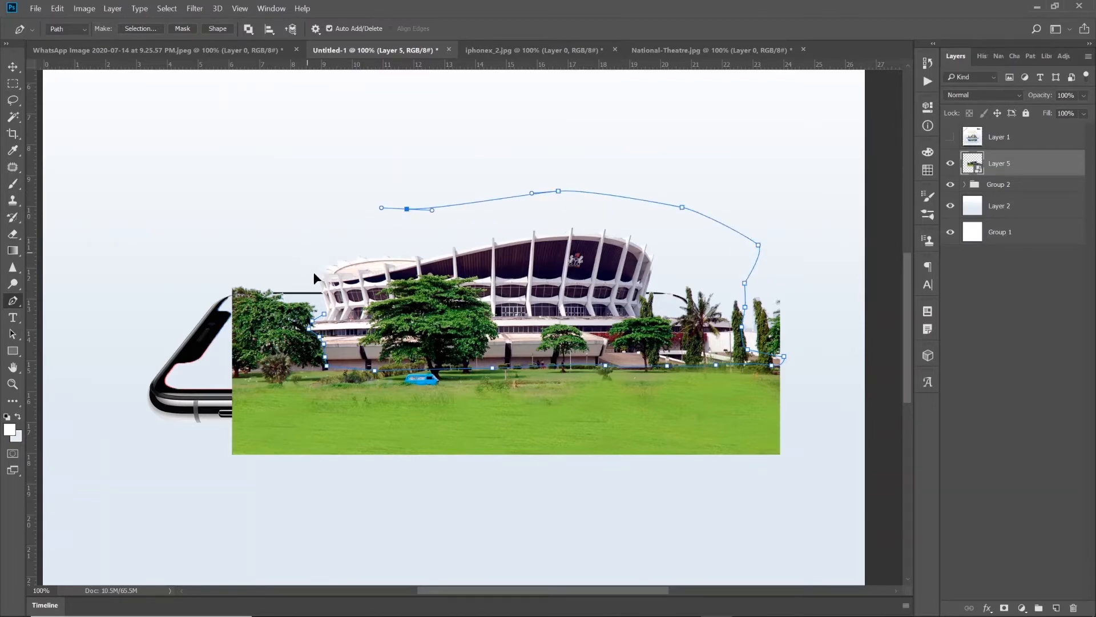
click(326, 214)
click(307, 251)
click(325, 316)
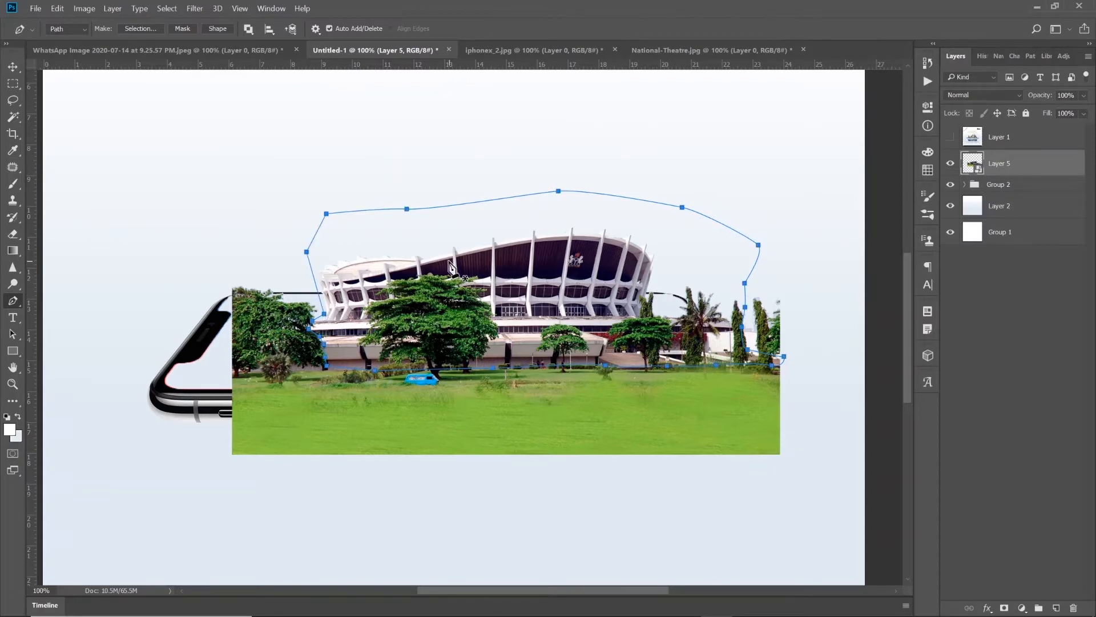
Step: Convert the closed path to a selection with 0 px feather and apply it to Layer 5 as a layer mask
right_click(448, 262)
click(496, 316)
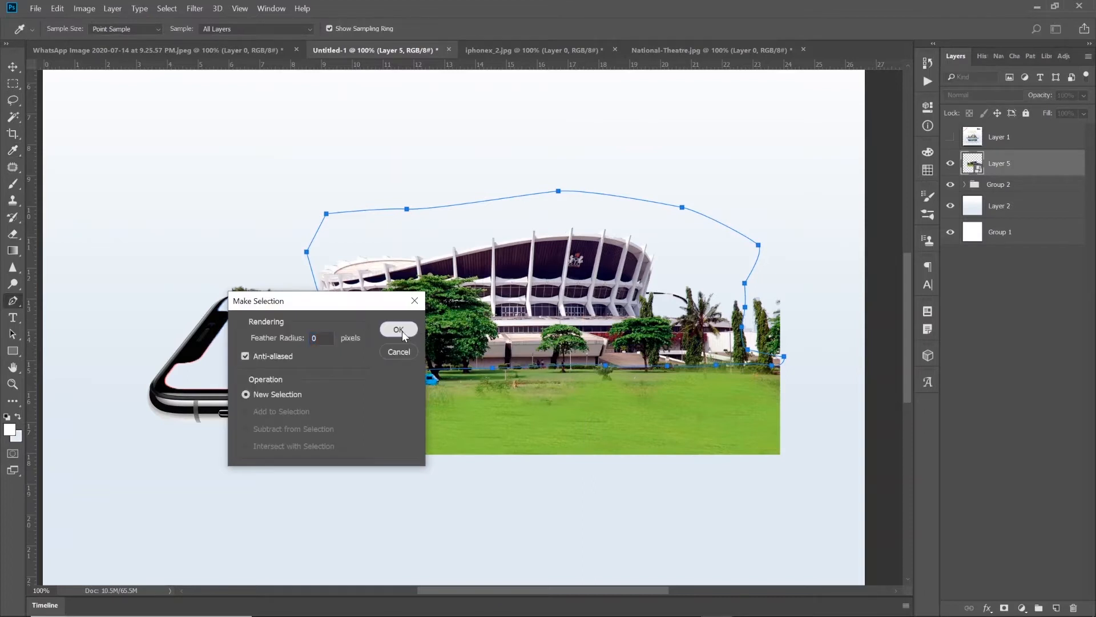
click(401, 331)
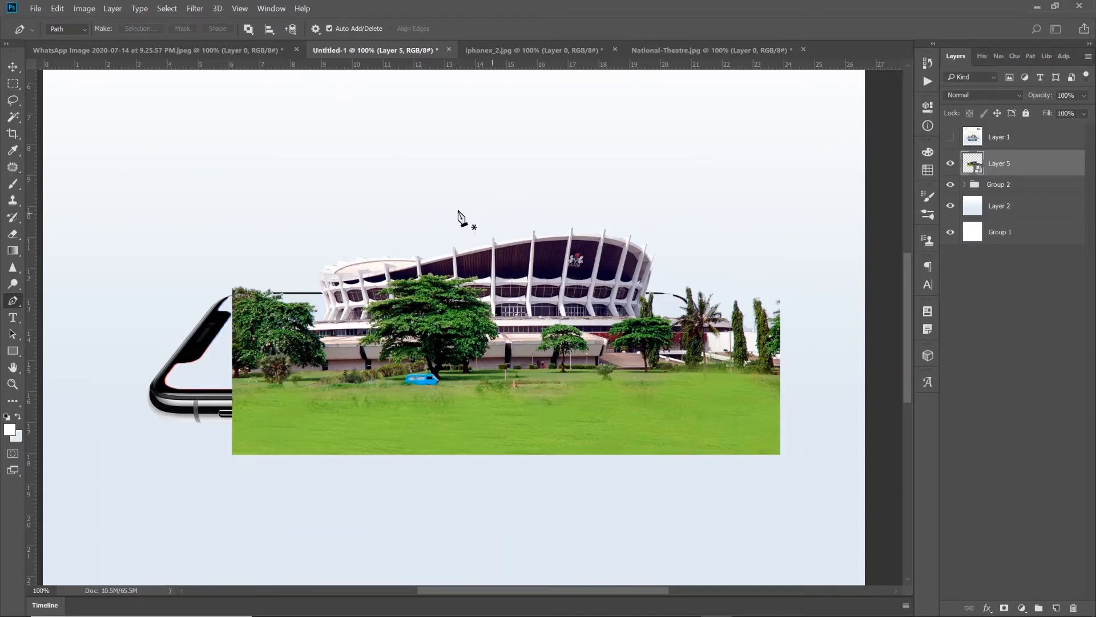
key(ctrl+z)
click(1005, 608)
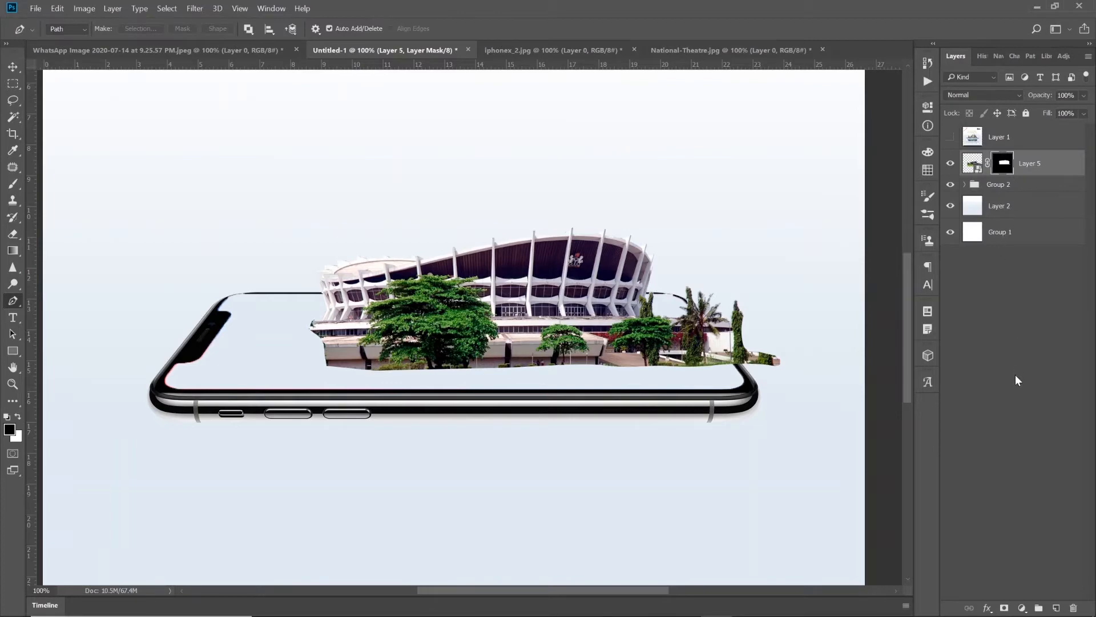
Step: Put the masked theatre in a new group and scale it proportionally to about 78%, positioned over the phone's right end
key(ctrl+g)
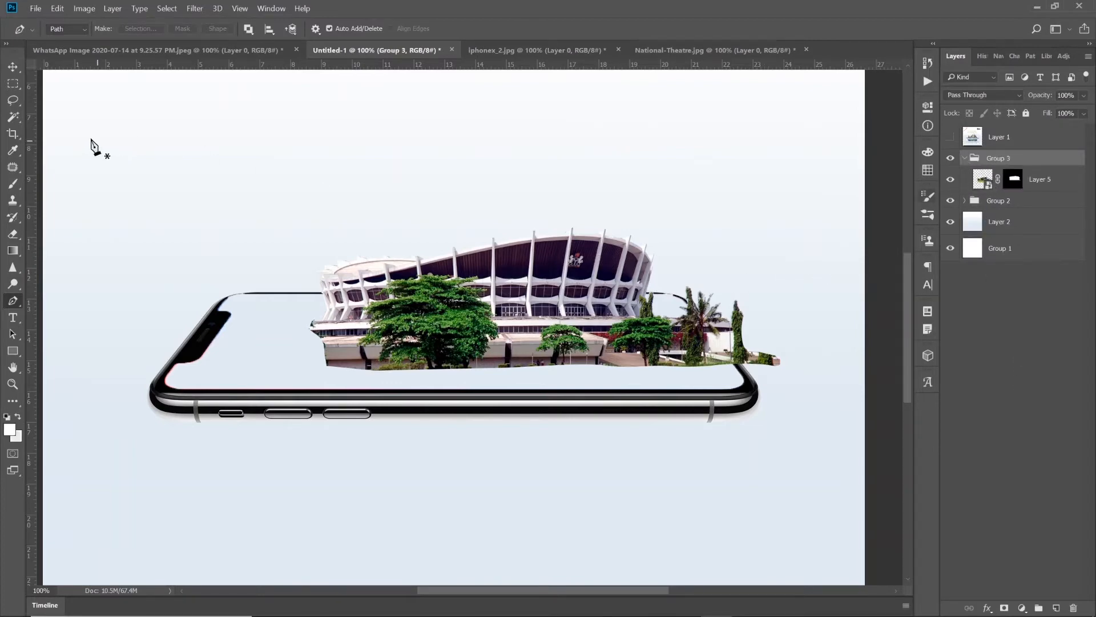
click(12, 66)
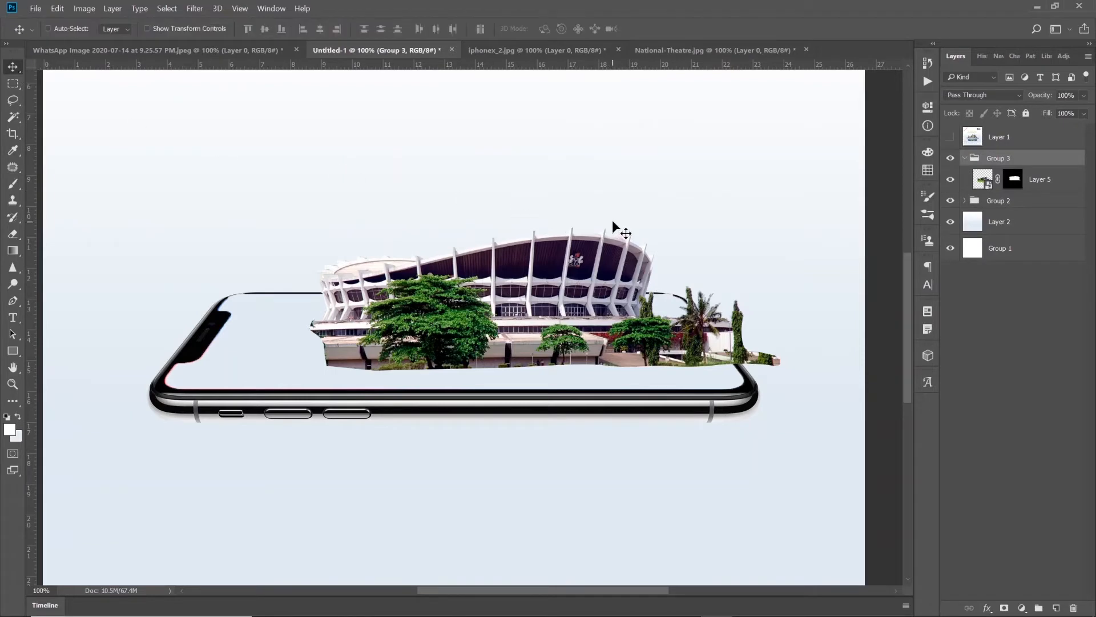
key(ctrl)
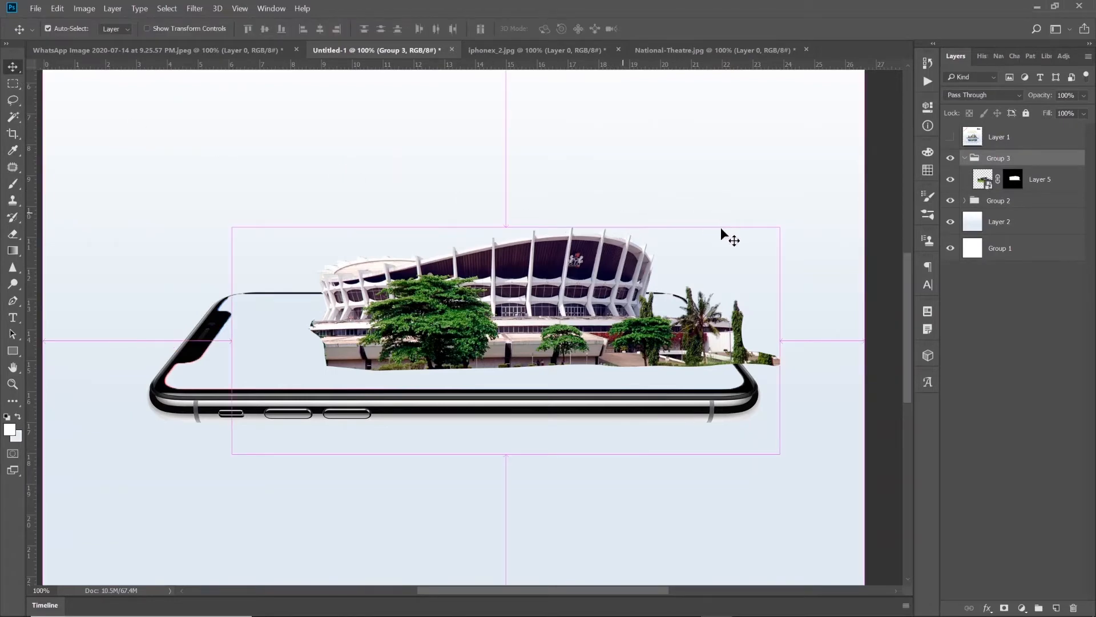
key(ctrl+t)
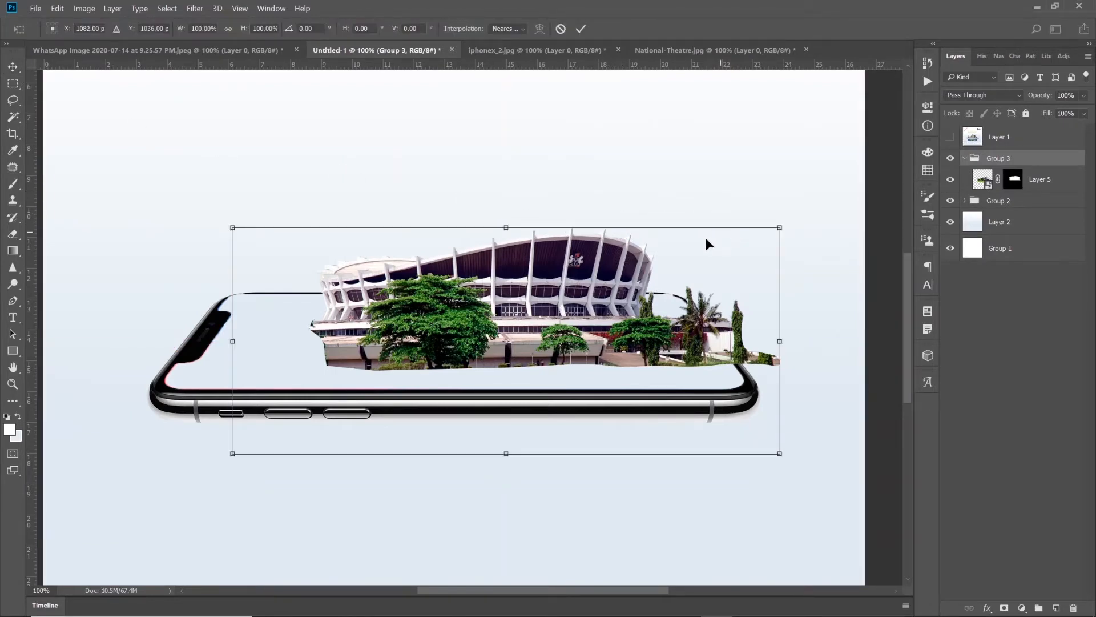
click(228, 28)
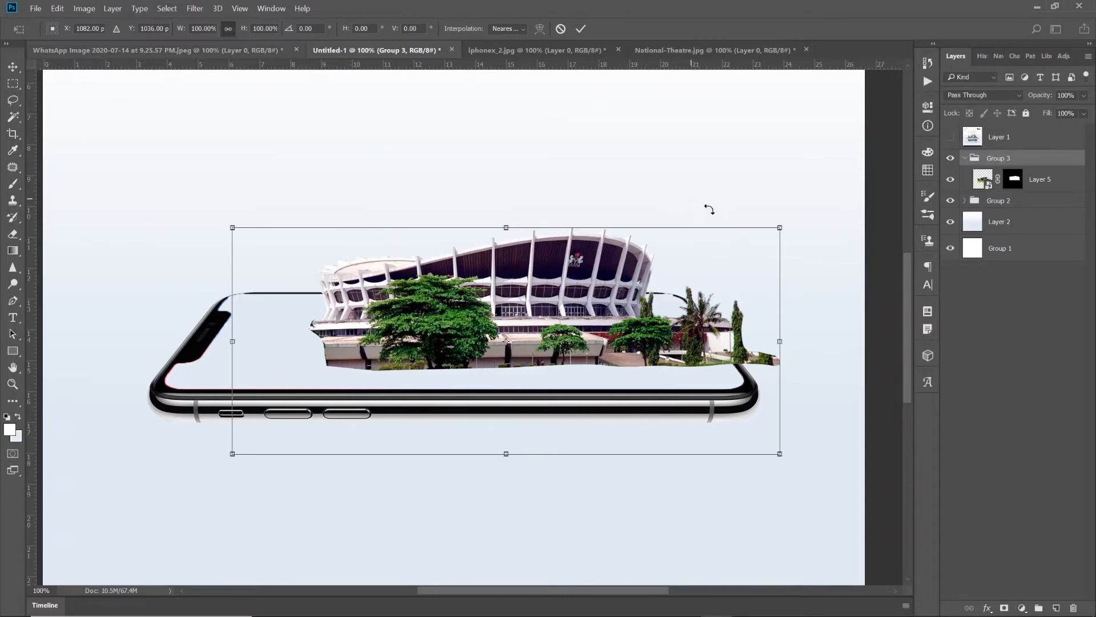
drag(781, 229, 656, 277)
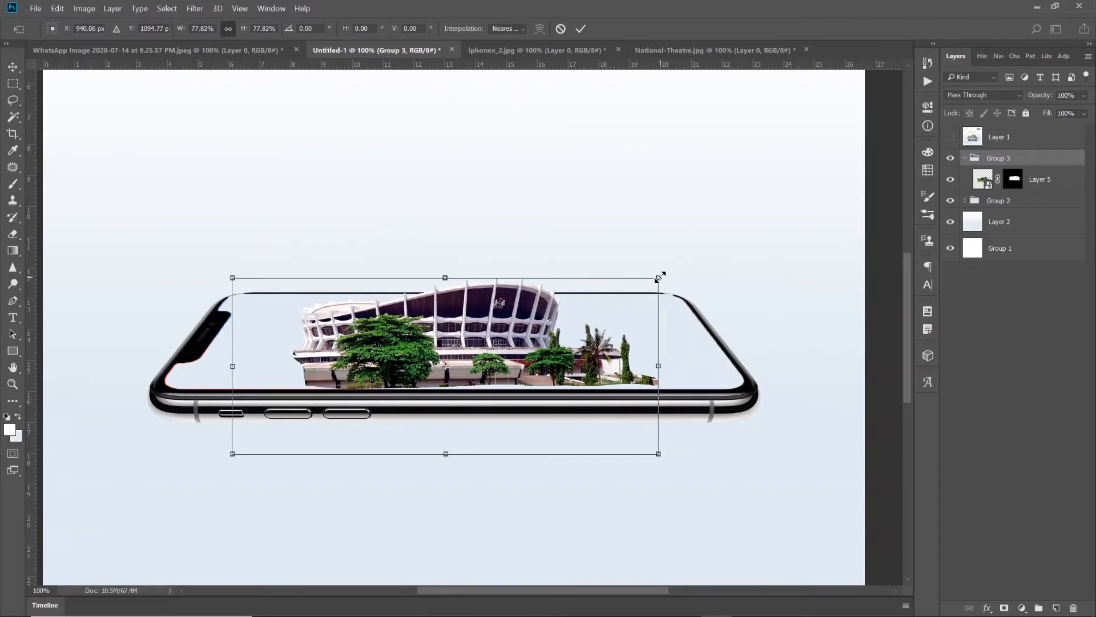
key(Return)
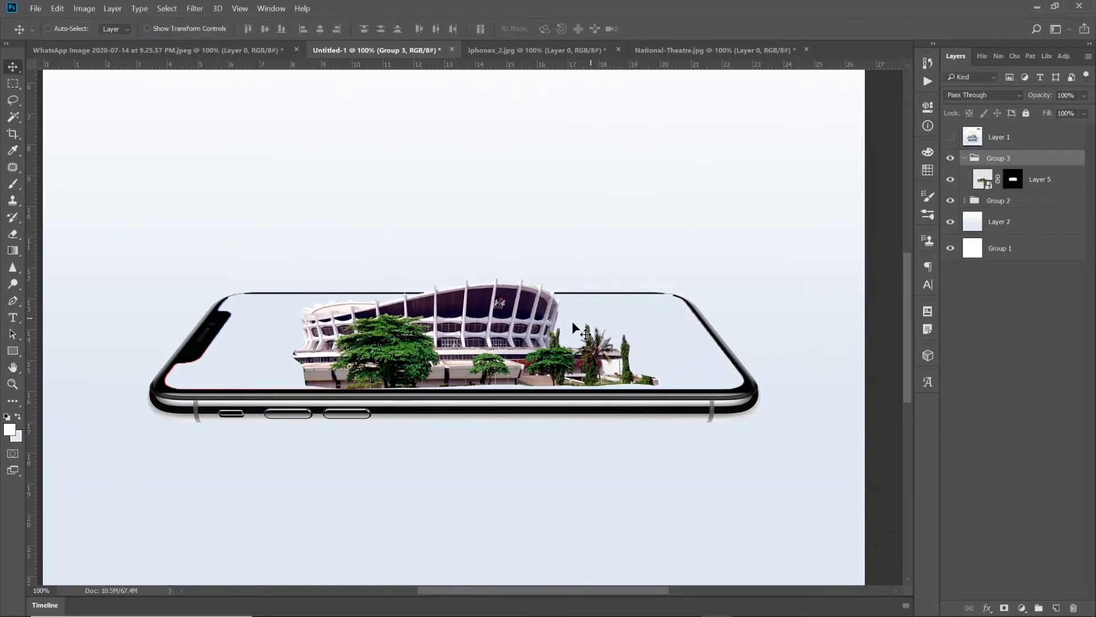
drag(509, 333, 646, 304)
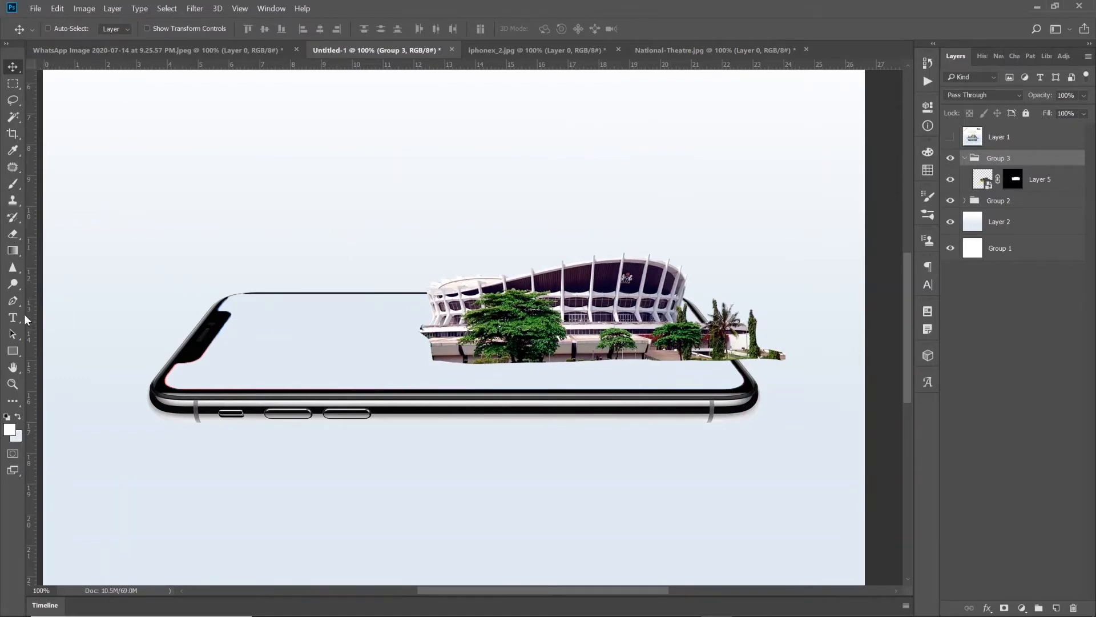
Step: Trace a closed Pen path around the theatre's upper structure, cutting straight across above the ground-level wall
click(423, 318)
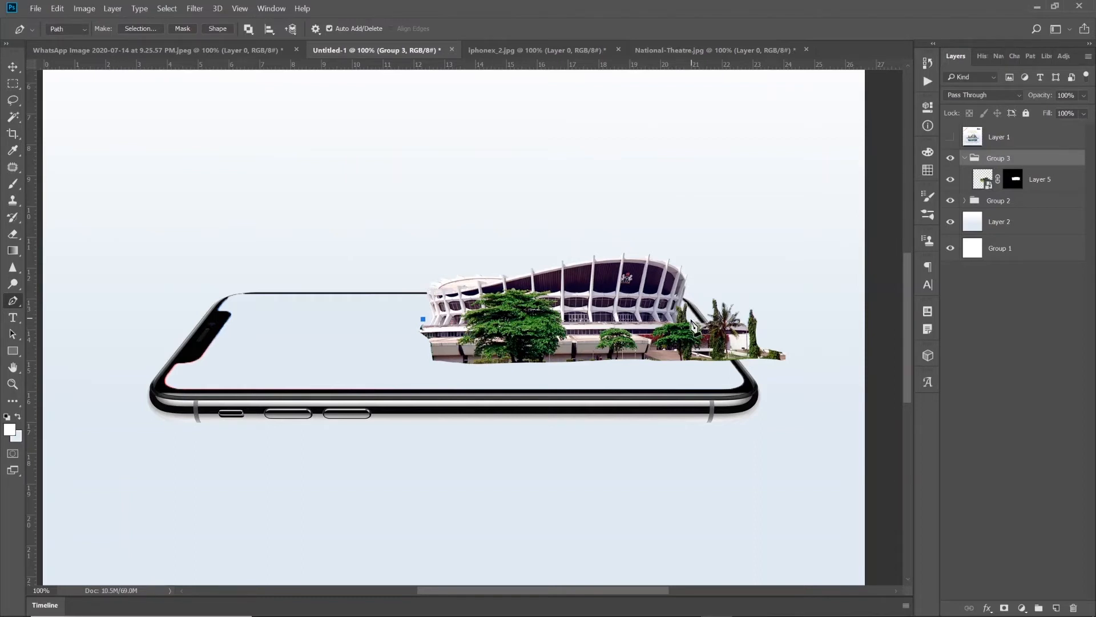
drag(691, 320, 744, 311)
click(715, 272)
drag(661, 243, 666, 243)
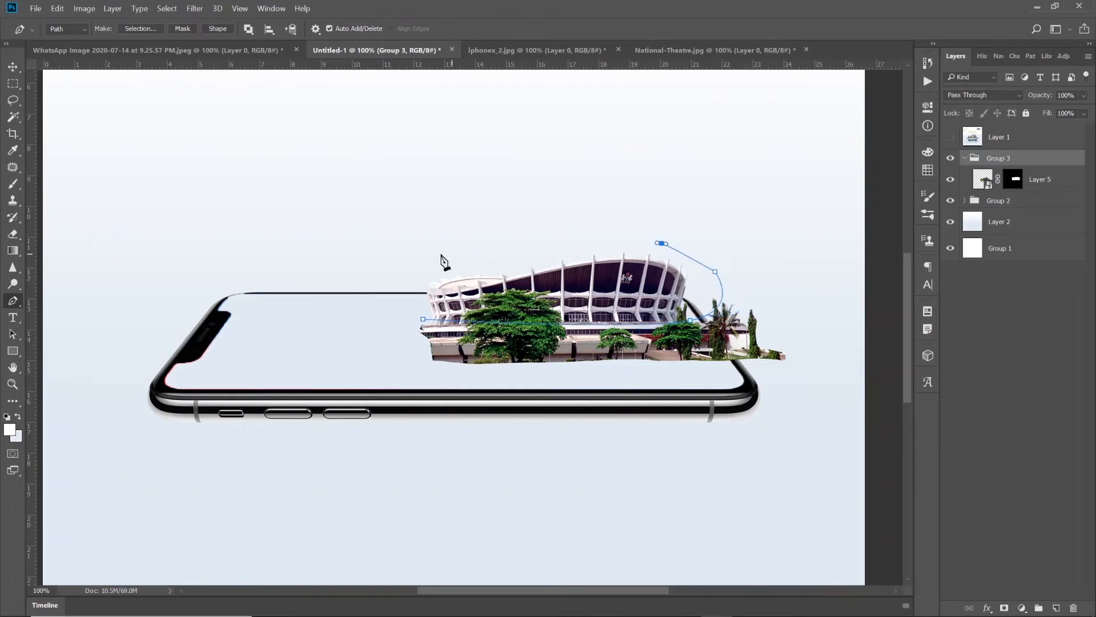
drag(577, 242, 561, 247)
drag(482, 250, 407, 280)
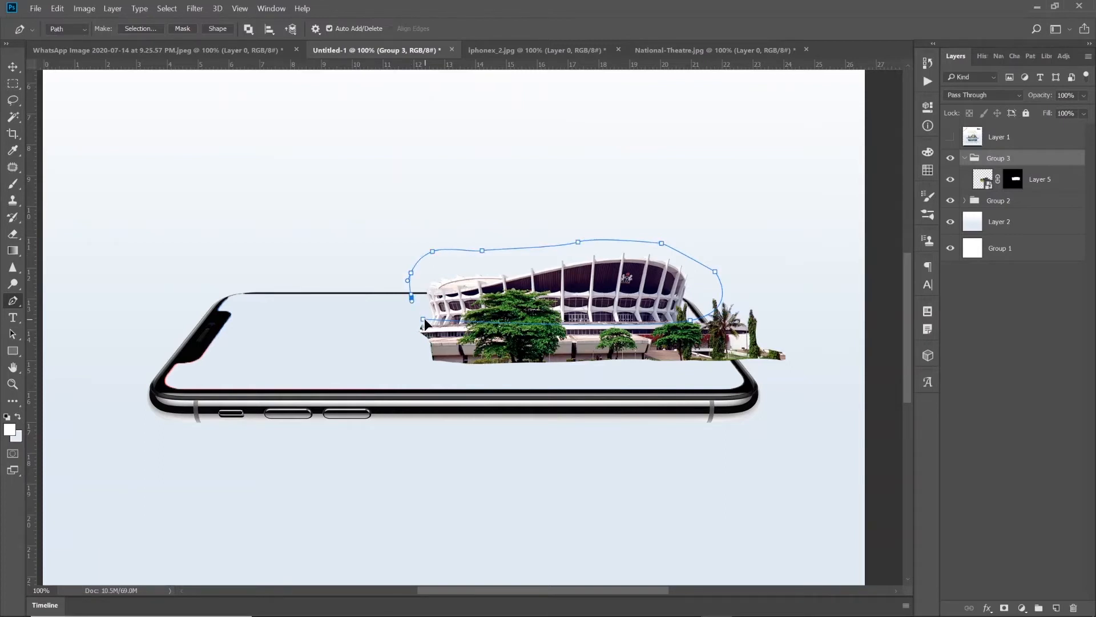
Step: Convert the upper-structure path to a selection with 0 px feather and target Layer 5's mask
right_click(591, 296)
click(628, 351)
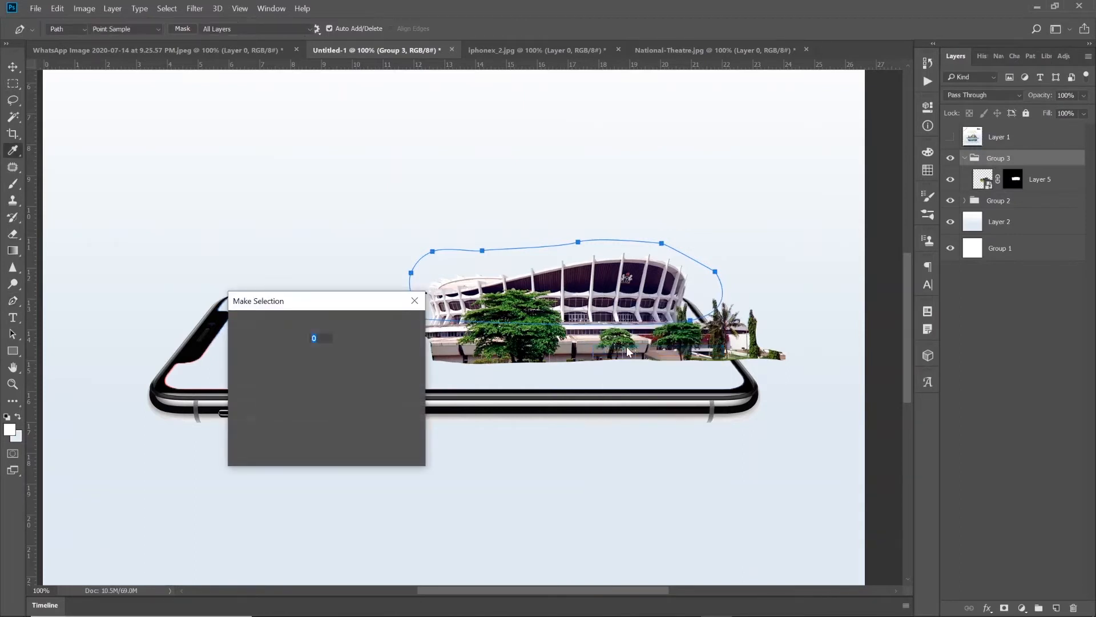
click(398, 331)
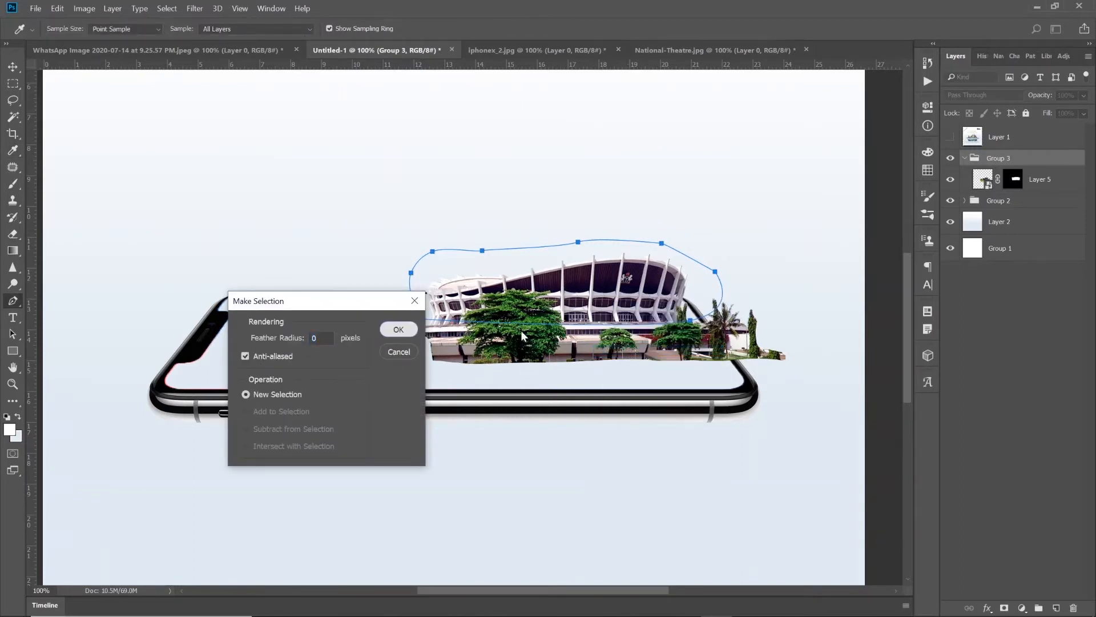
key(Escape)
key(Escape)
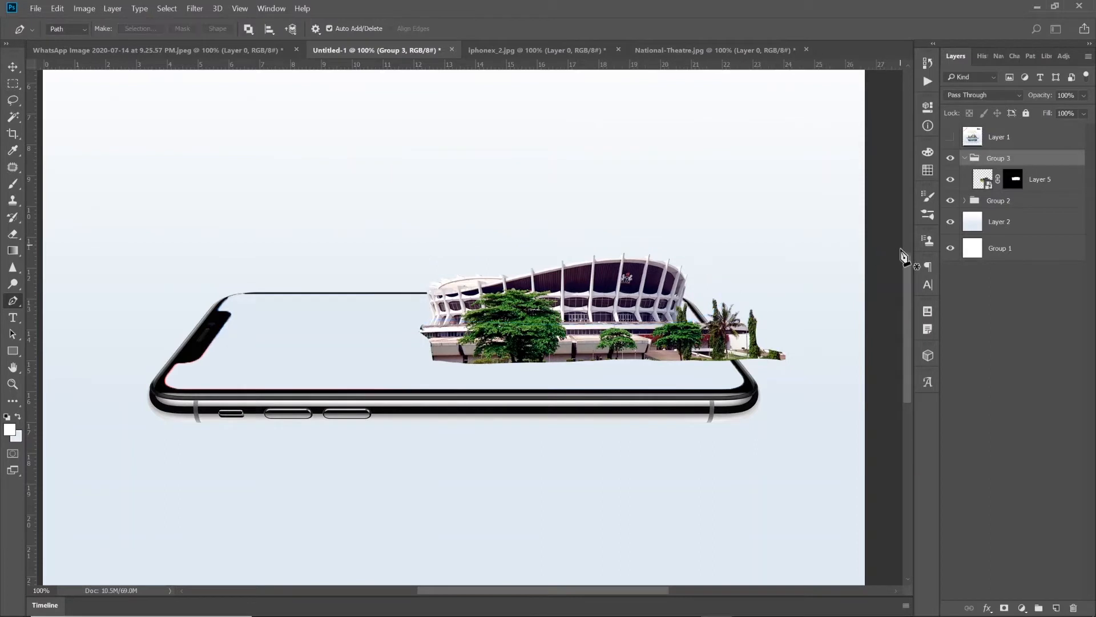
click(1015, 186)
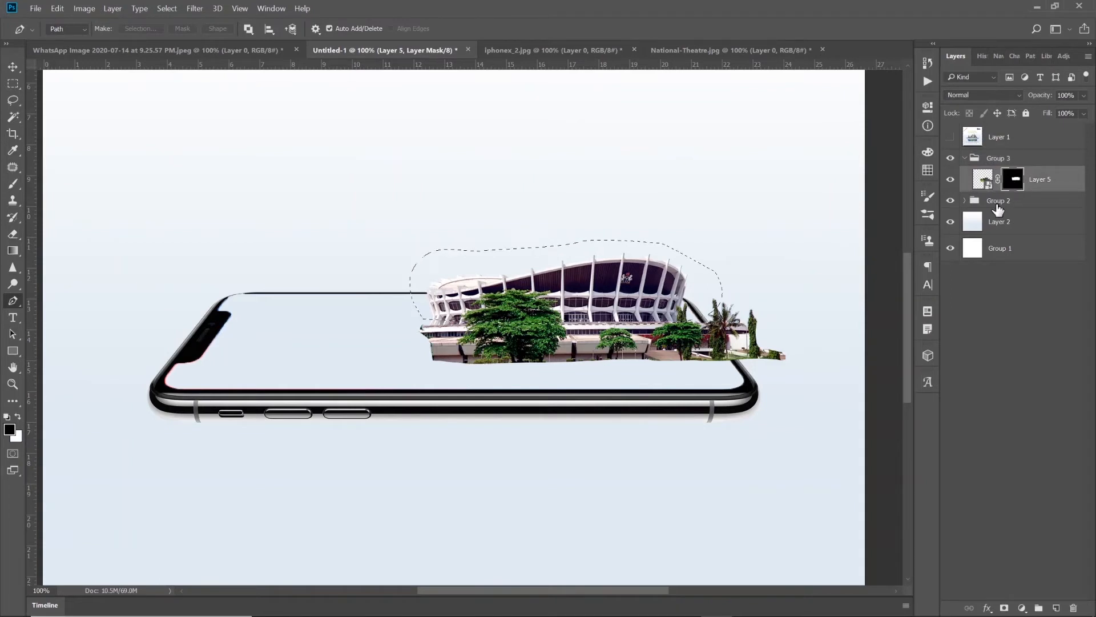
Step: Try to fill the selected upper structure with black on Layer 5's mask
key(x)
key(ctrl+BackSpace)
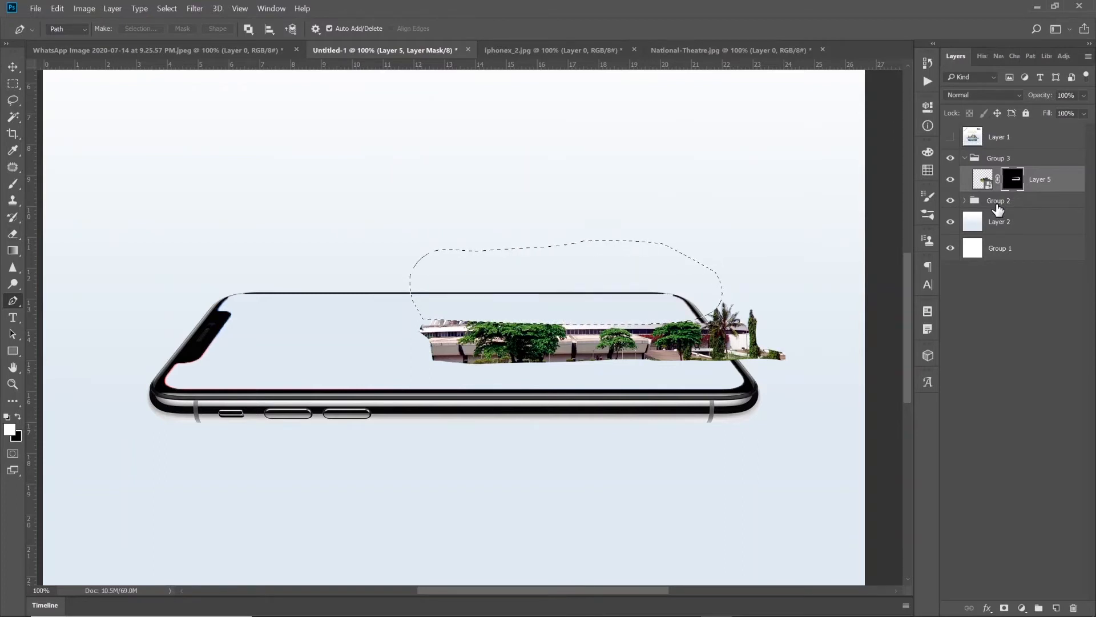
key(ctrl+z)
key(x)
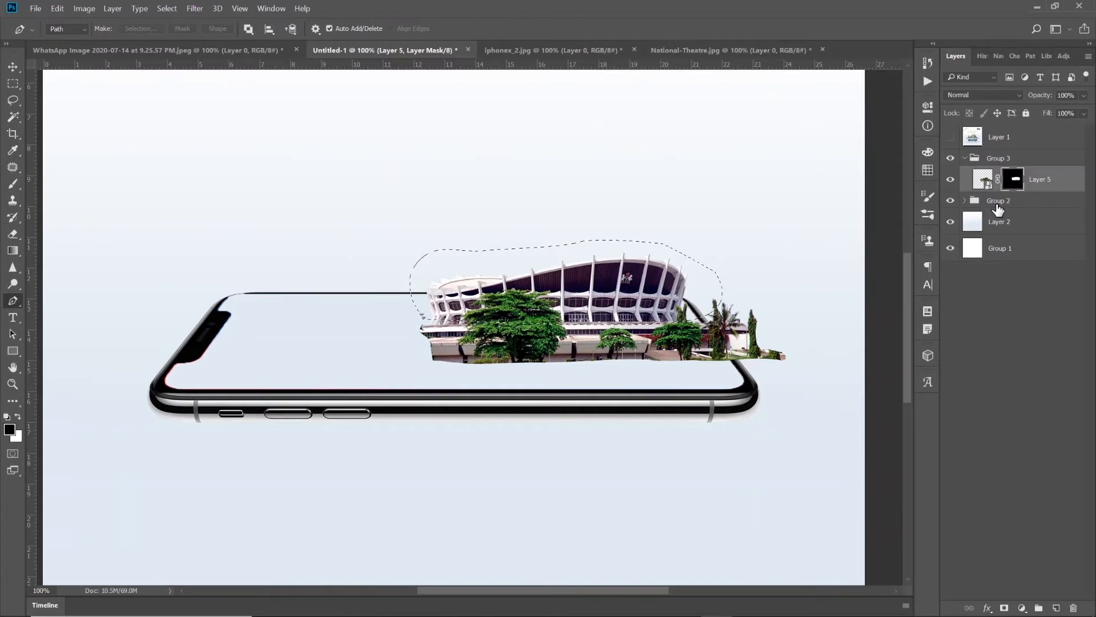
Step: Invert the selection and fill it with black on Layer 5's mask to hide everything outside the upper structure, clearing the selection
right_click(638, 289)
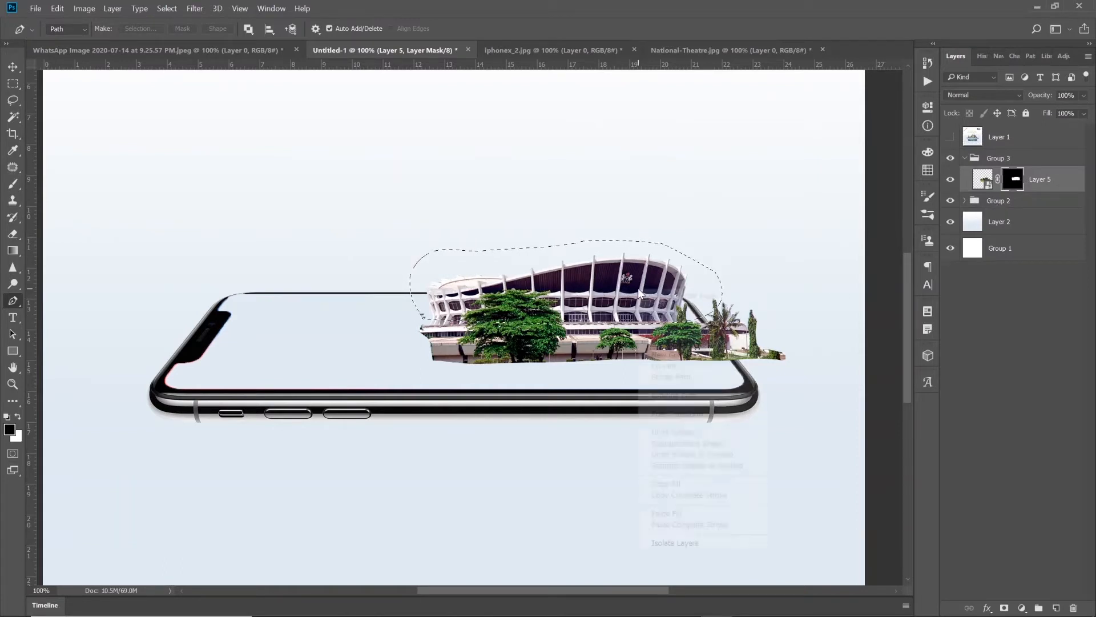
click(560, 319)
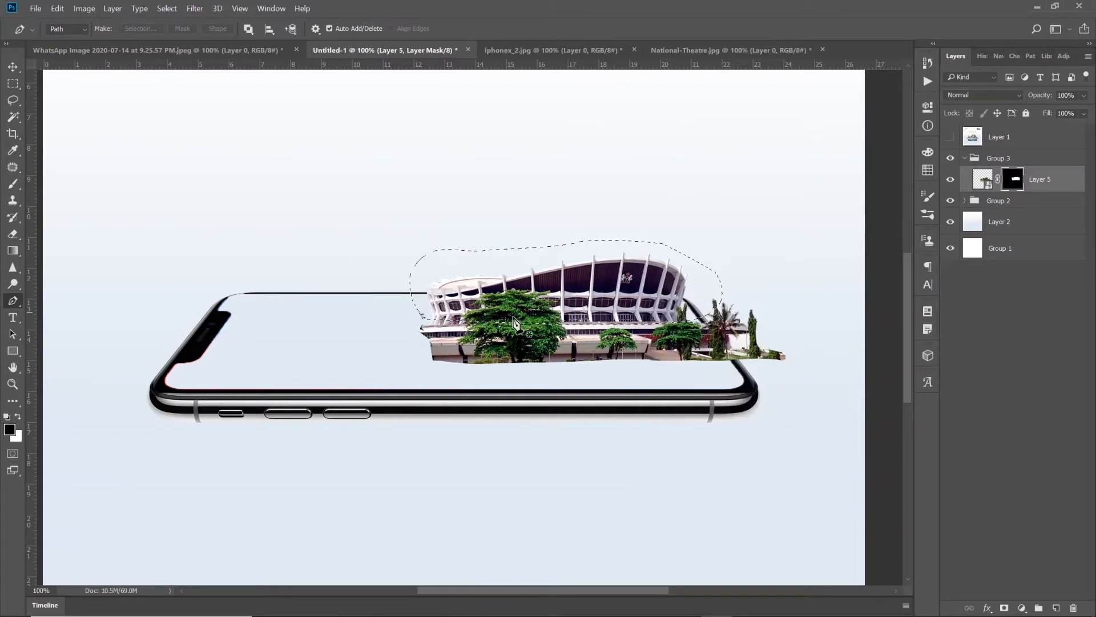
click(12, 104)
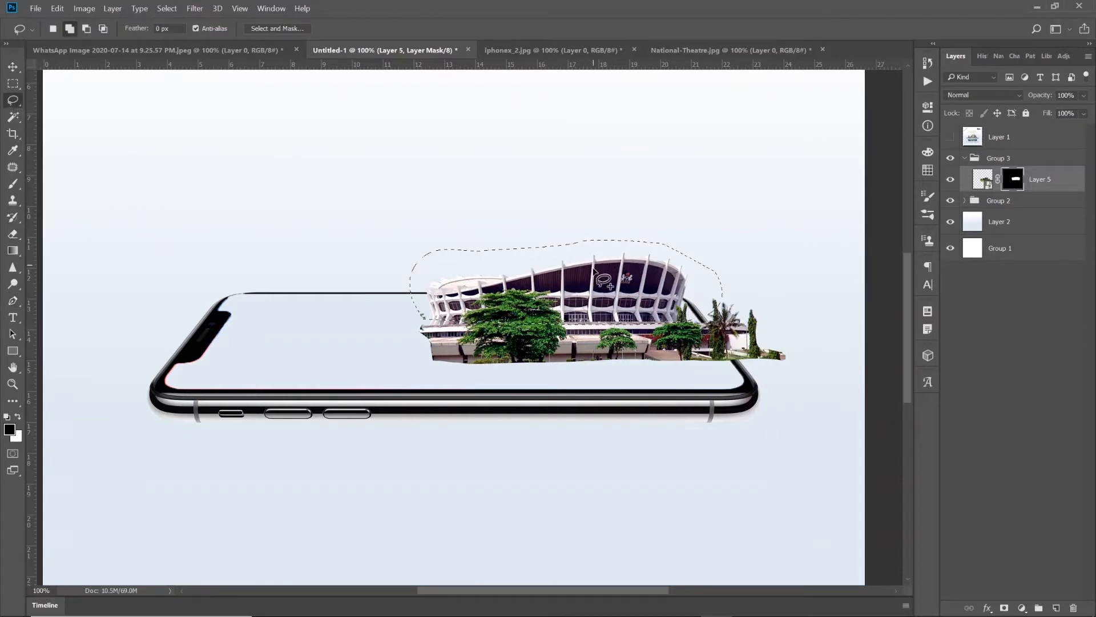
right_click(595, 282)
click(631, 299)
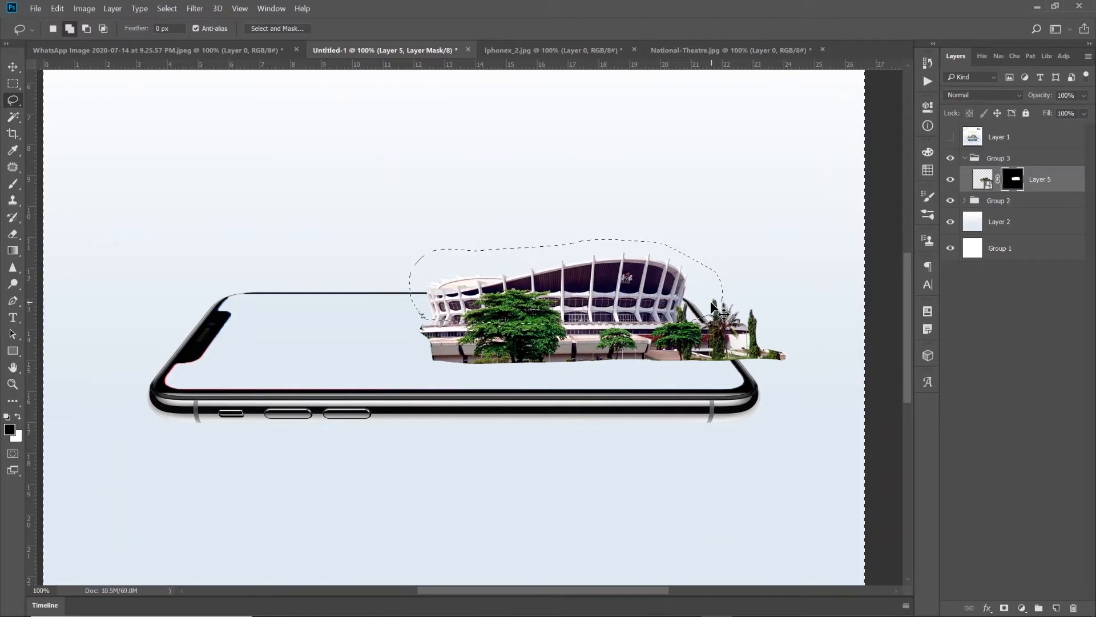
key(ctrl+BackSpace)
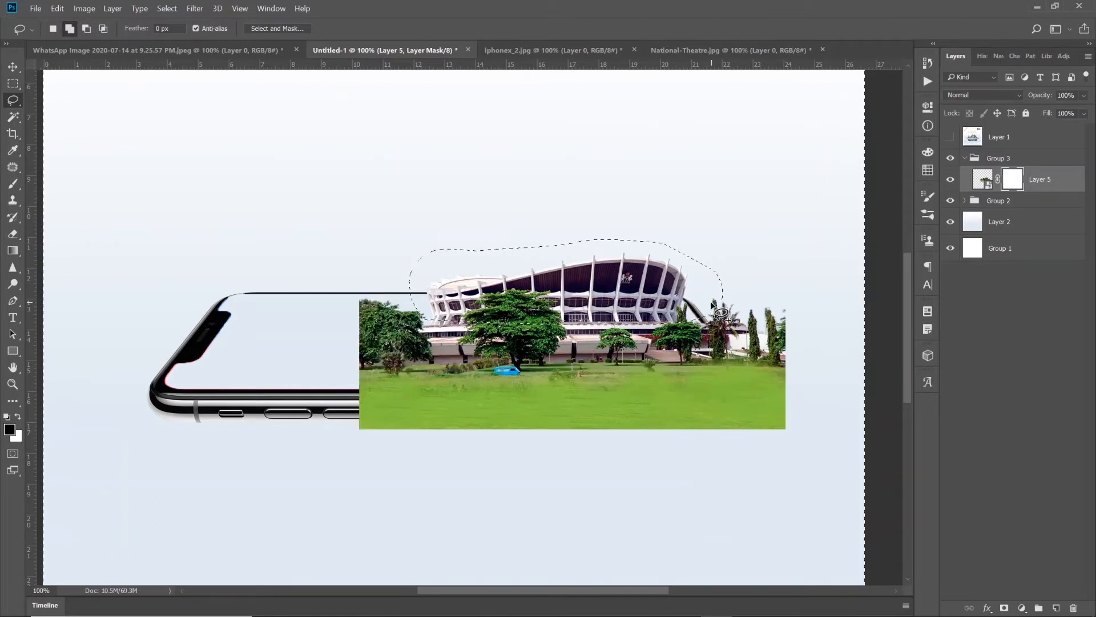
key(x)
key(ctrl+BackSpace)
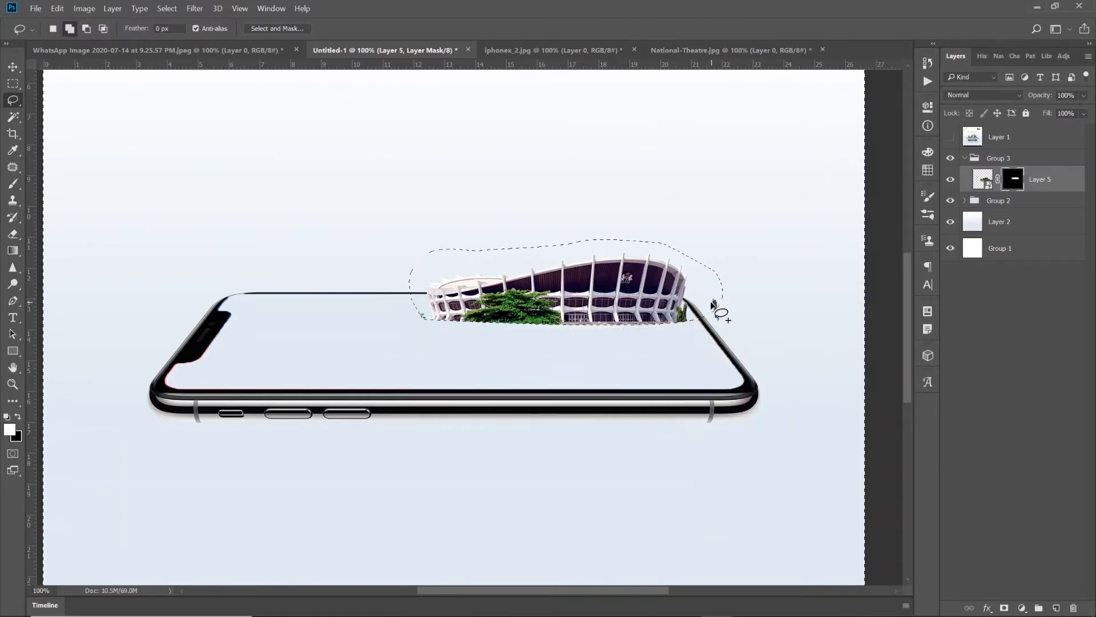
key(ctrl+d)
Step: Reposition the trimmed theatre near the phone screen's right edge and compare its placement with the reference Layer 1
click(13, 66)
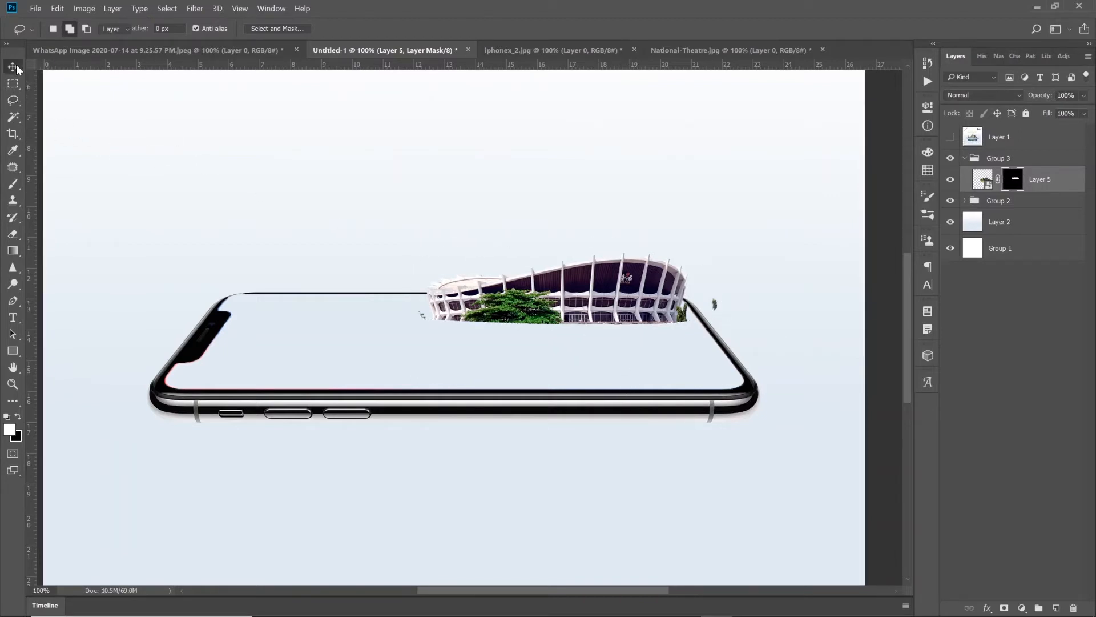
drag(594, 312, 603, 338)
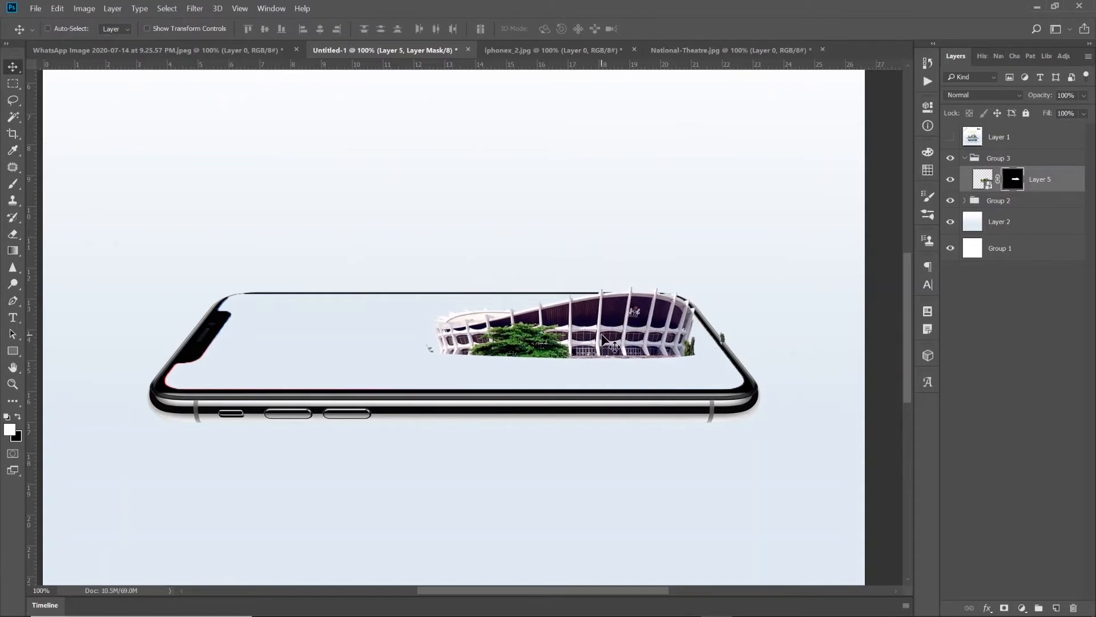
scroll(531, 335, down, 1)
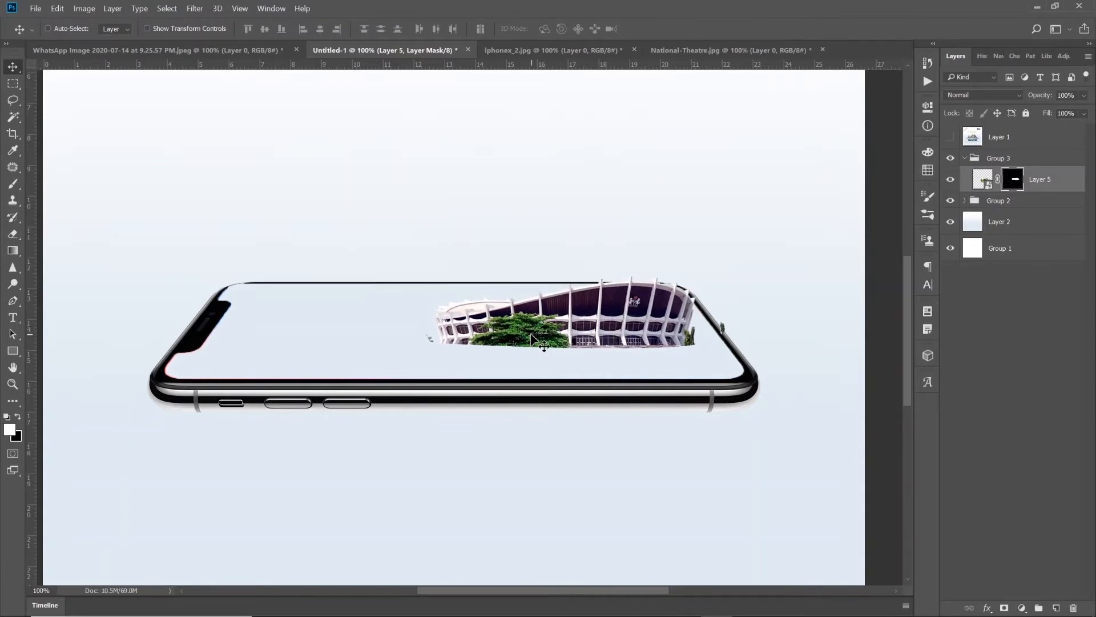
scroll(524, 337, down, 2)
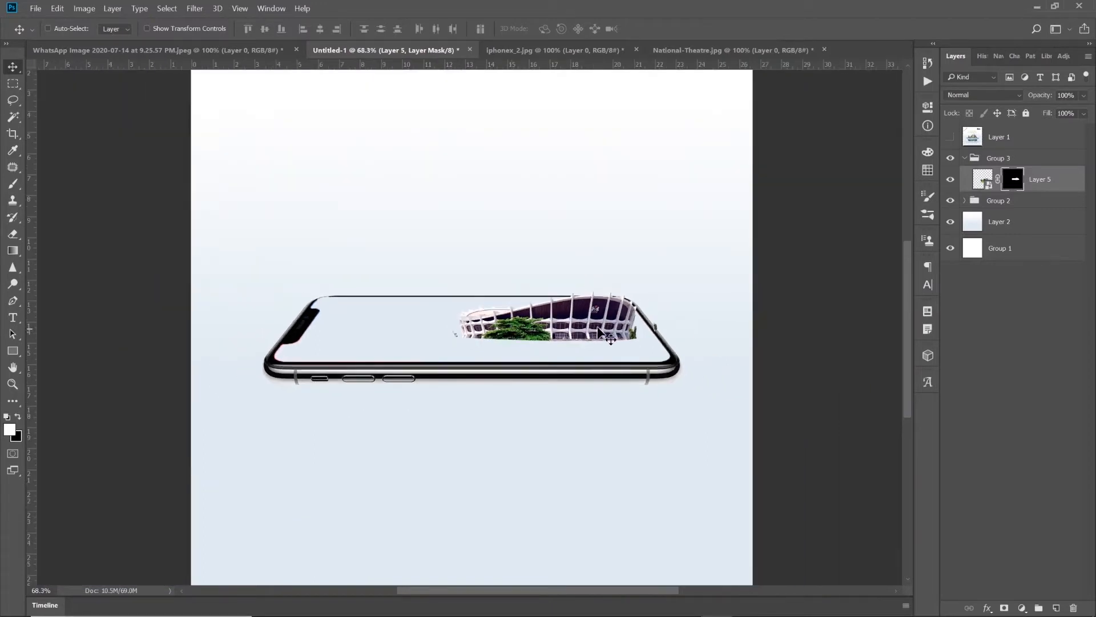
mouse_move(607, 323)
mouse_down()
mouse_move(619, 312)
mouse_move(599, 327)
mouse_up()
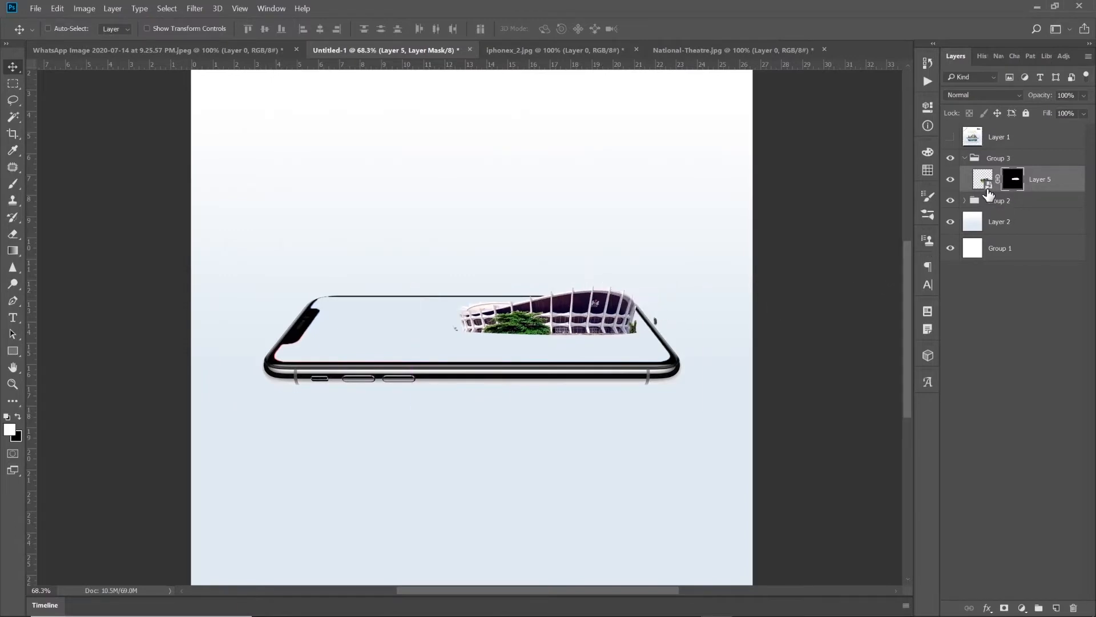
click(950, 138)
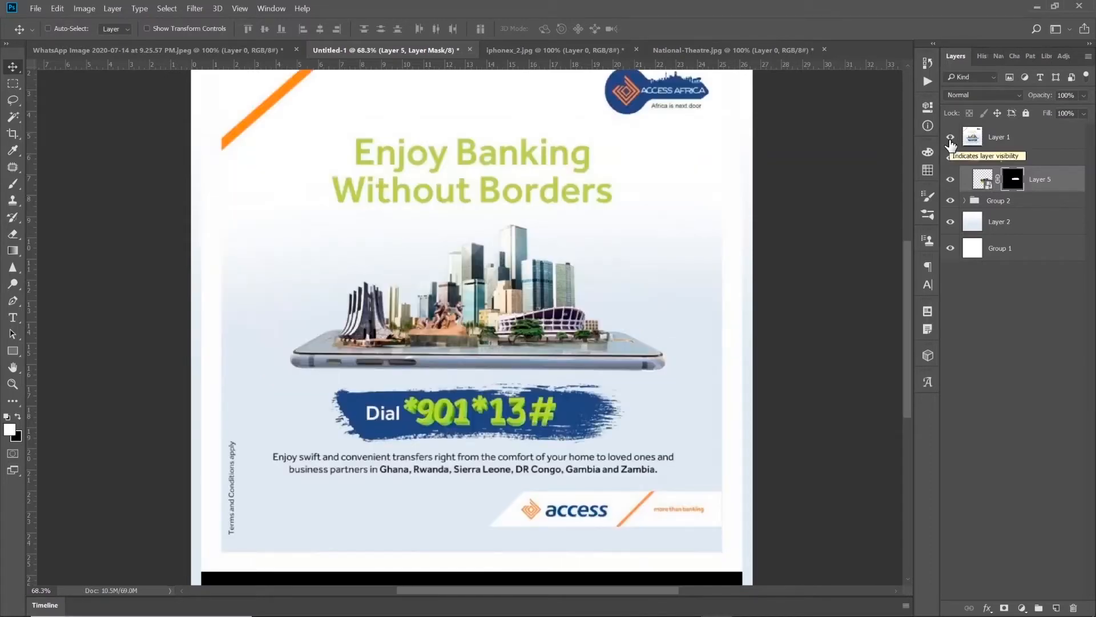
click(950, 138)
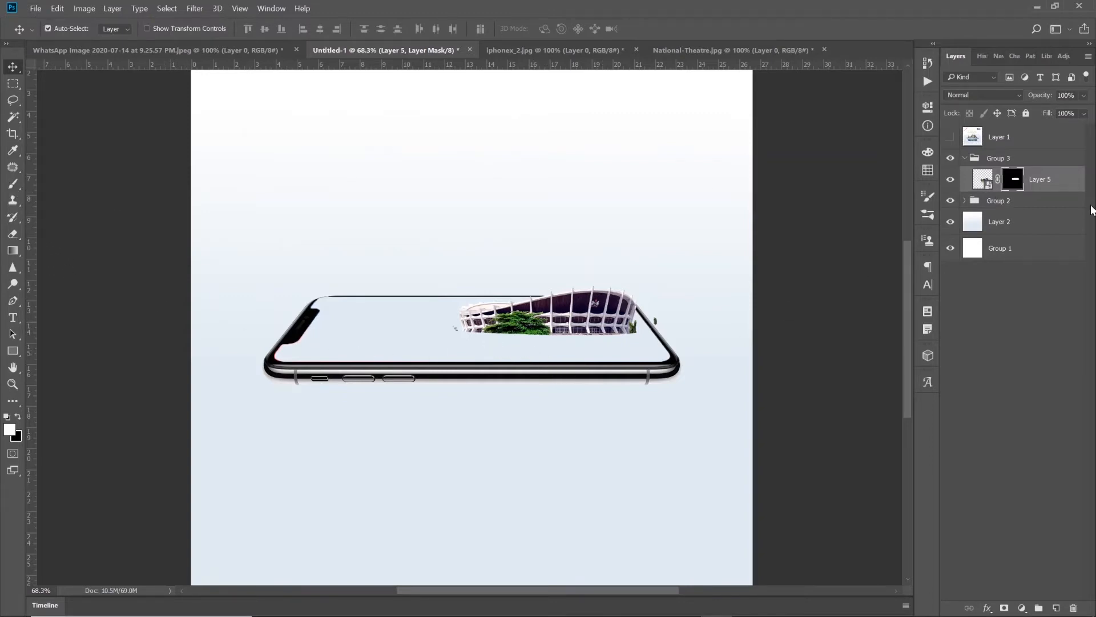
Step: Duplicate masked Layer 5 and lasso the area just below the theatre's tree, where the hidden lower foliage lies
key(ctrl+j)
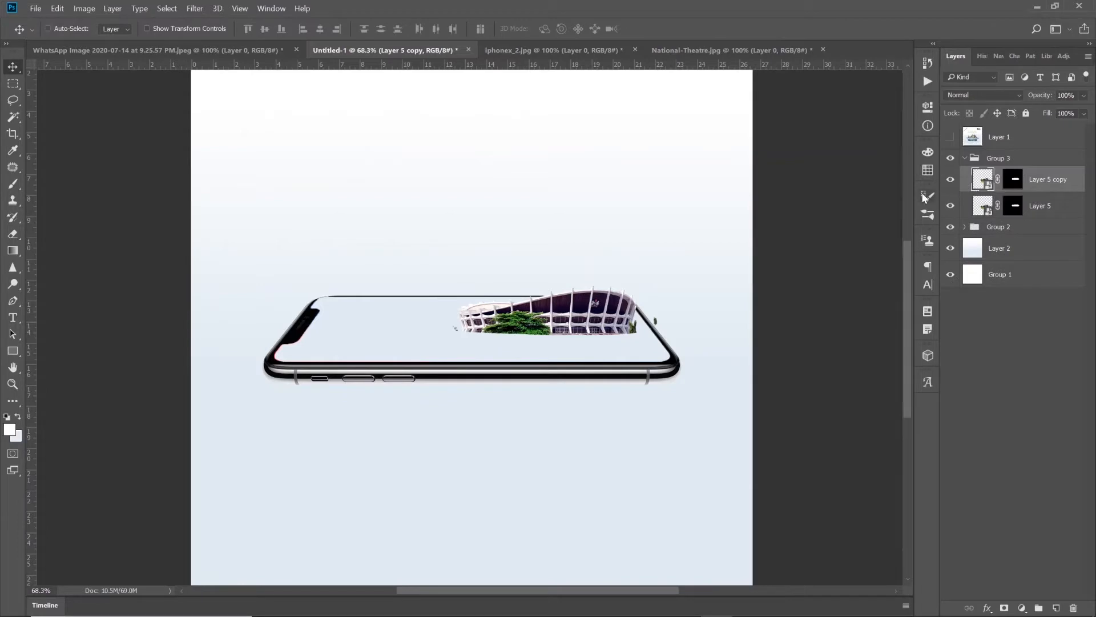
scroll(480, 318, up, 2)
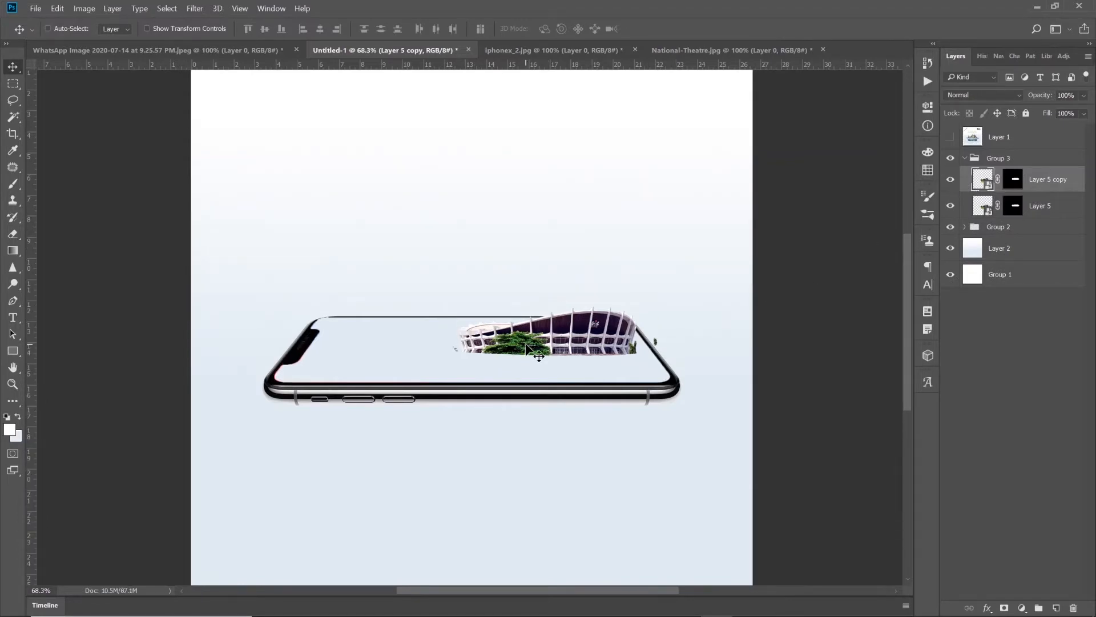
scroll(557, 375, up, 3)
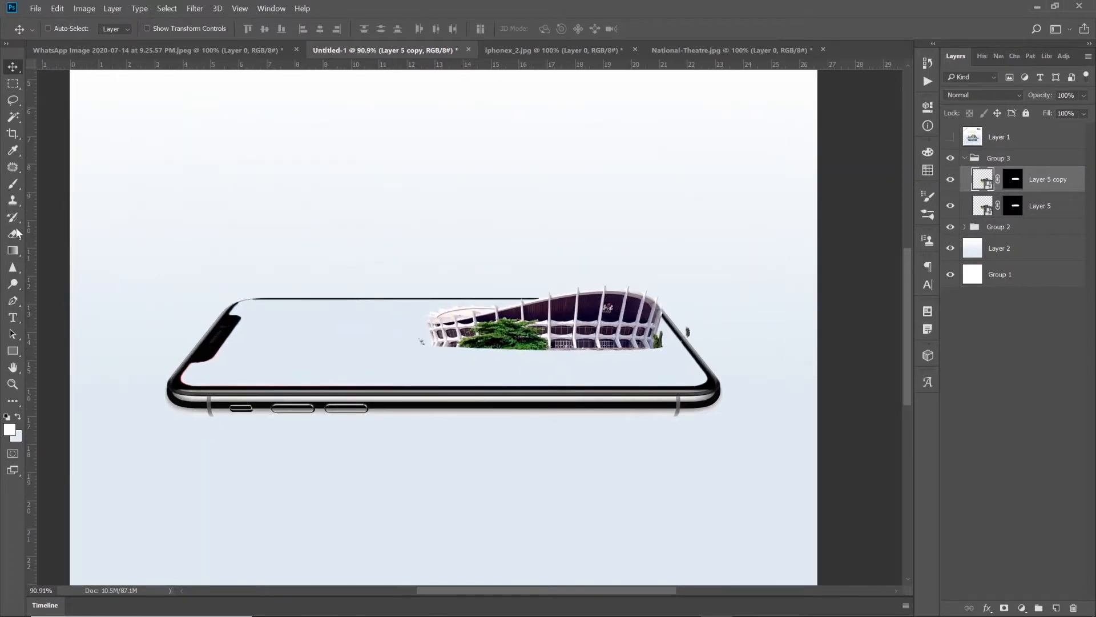
click(12, 101)
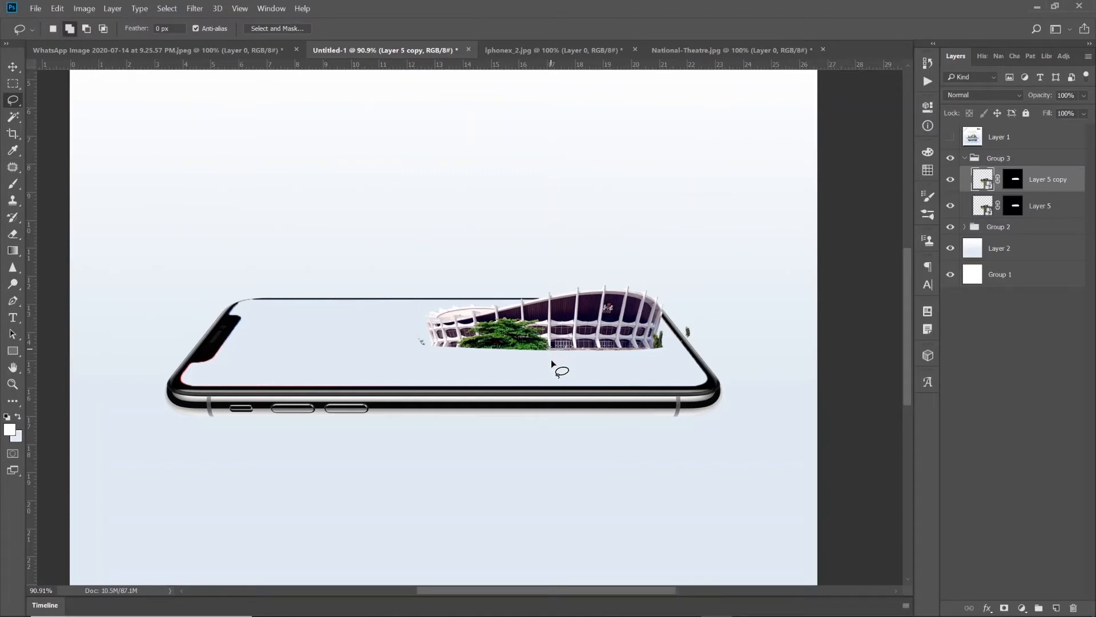
mouse_move(552, 371)
mouse_down()
mouse_move(540, 393)
mouse_move(505, 394)
mouse_move(449, 352)
mouse_move(467, 355)
mouse_move(511, 330)
mouse_move(545, 336)
mouse_move(568, 360)
mouse_up()
Step: Fill the lassoed area with white on Layer 5 copy's mask to reveal the lower tree, clear the selection and toggle the layer's visibility
key(s)
key(d)
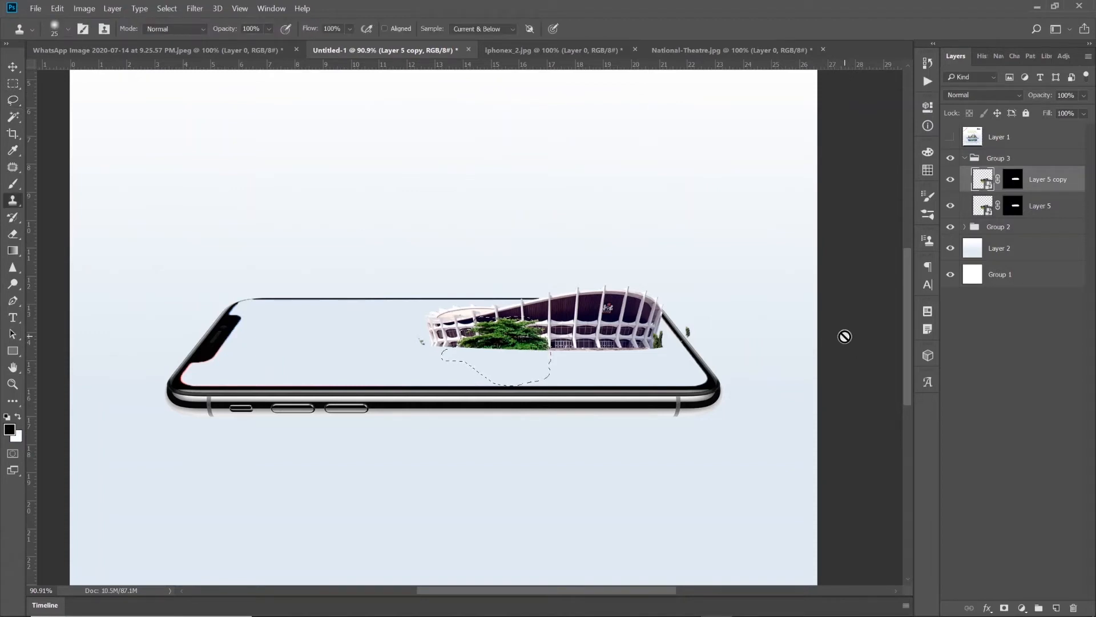
click(14, 184)
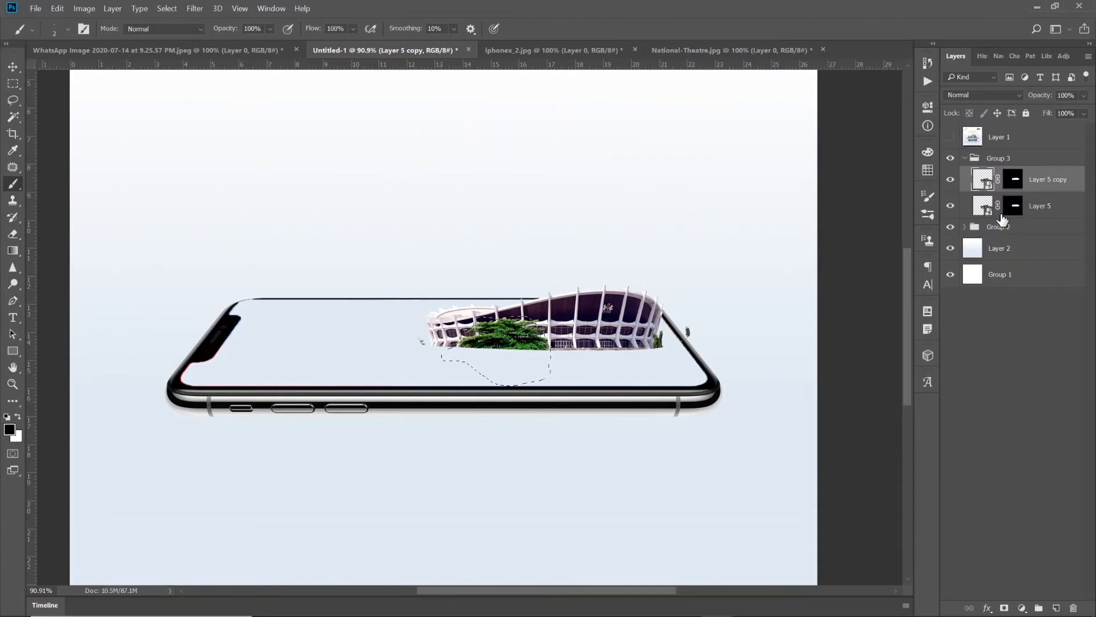
click(1012, 181)
key(x)
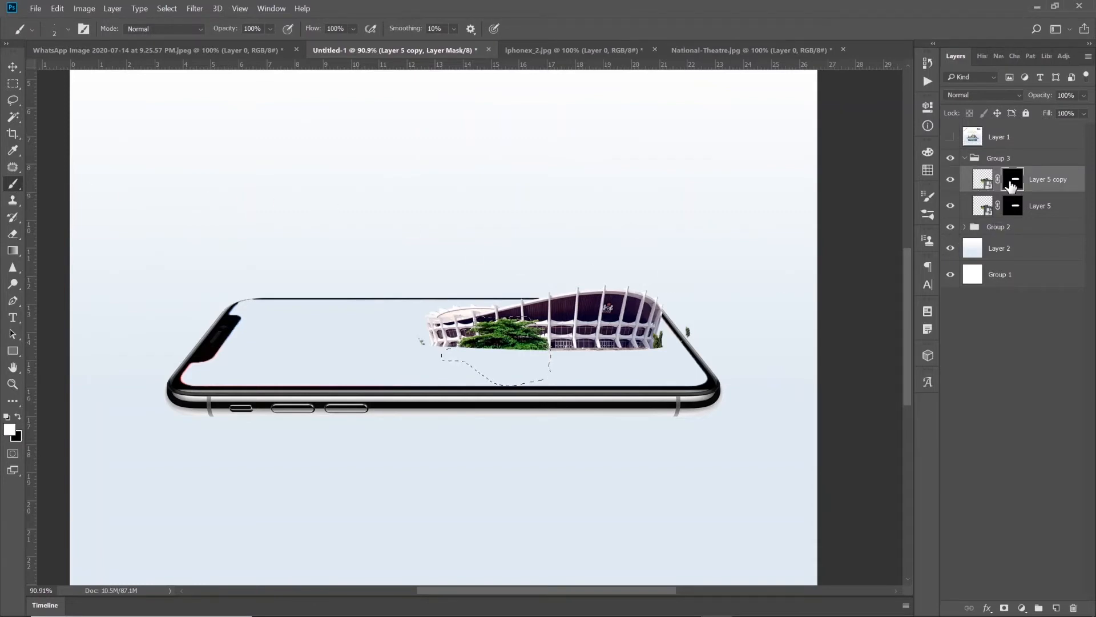
drag(1011, 184, 1012, 186)
key(x)
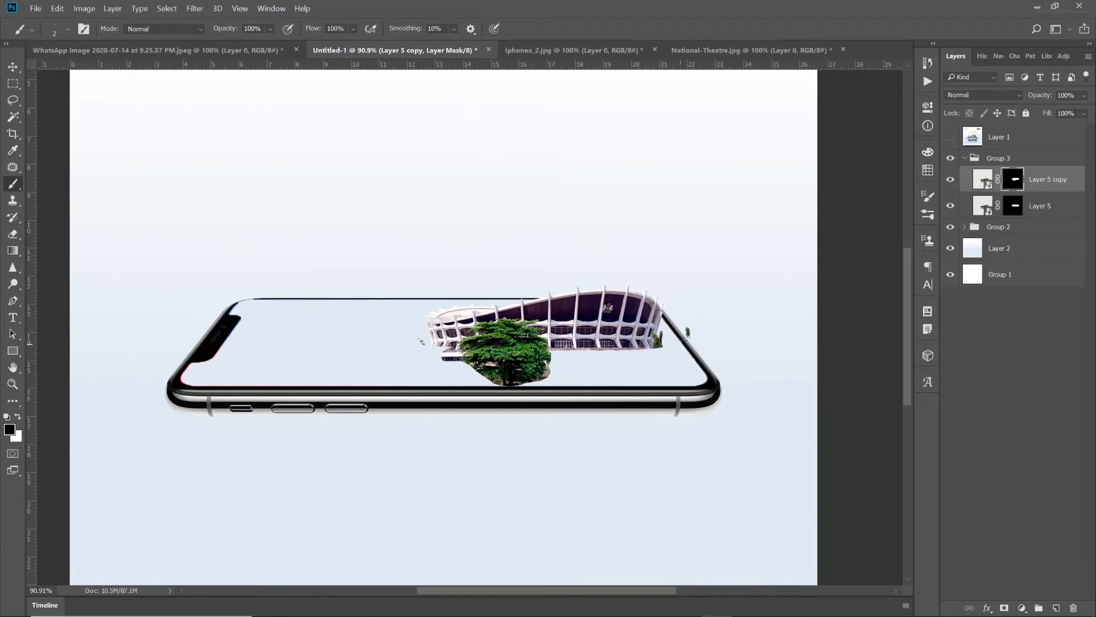
click(950, 179)
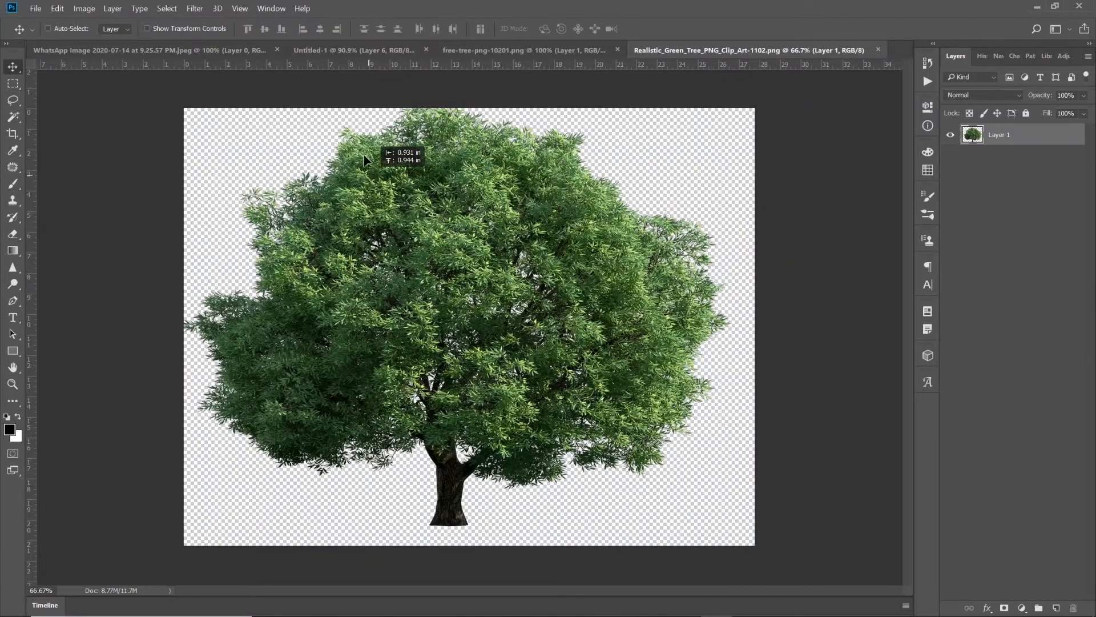
Step: Copy the tree from Realistic_Green_Tree_PNG_Clip_Art-1102.png into the Untitled-1 document and scale it proportionally to 12%
drag(364, 161, 513, 215)
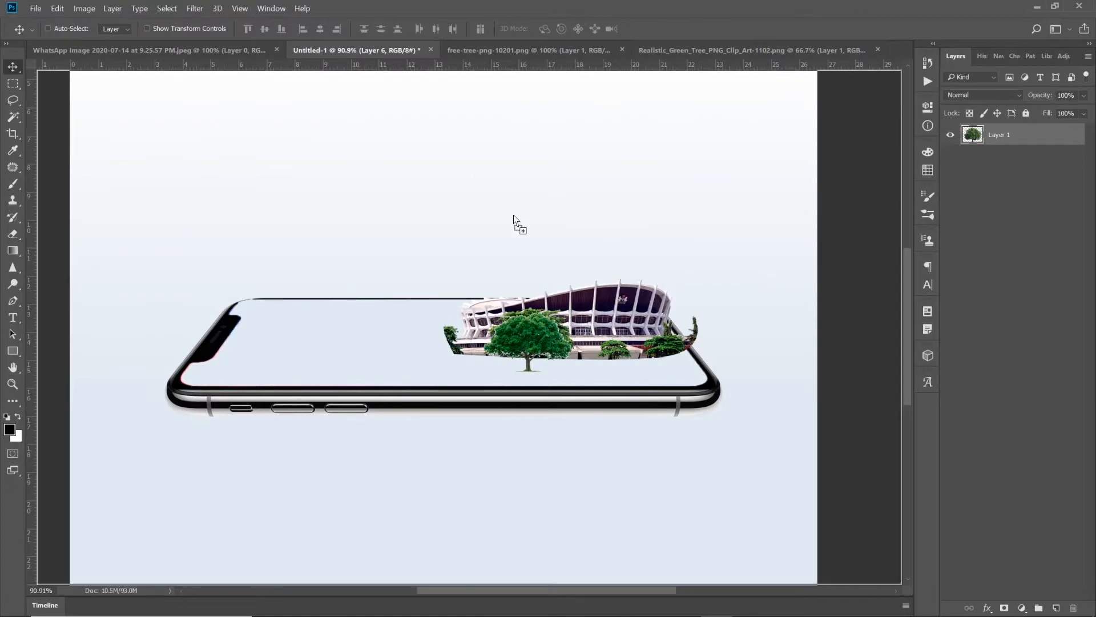
drag(586, 318, 586, 317)
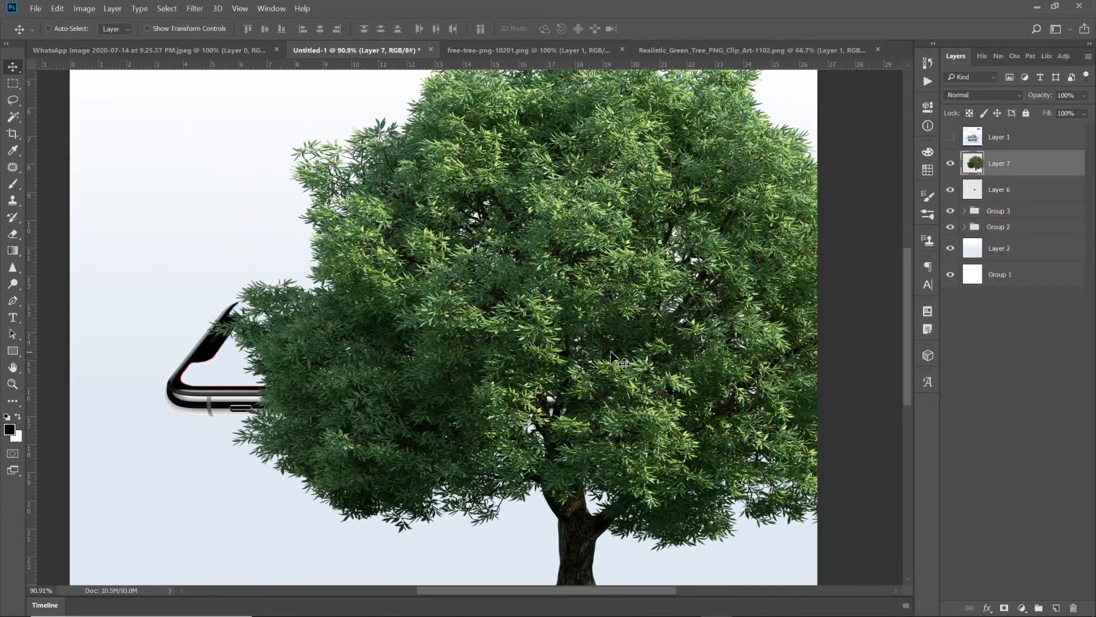
key(ctrl+t)
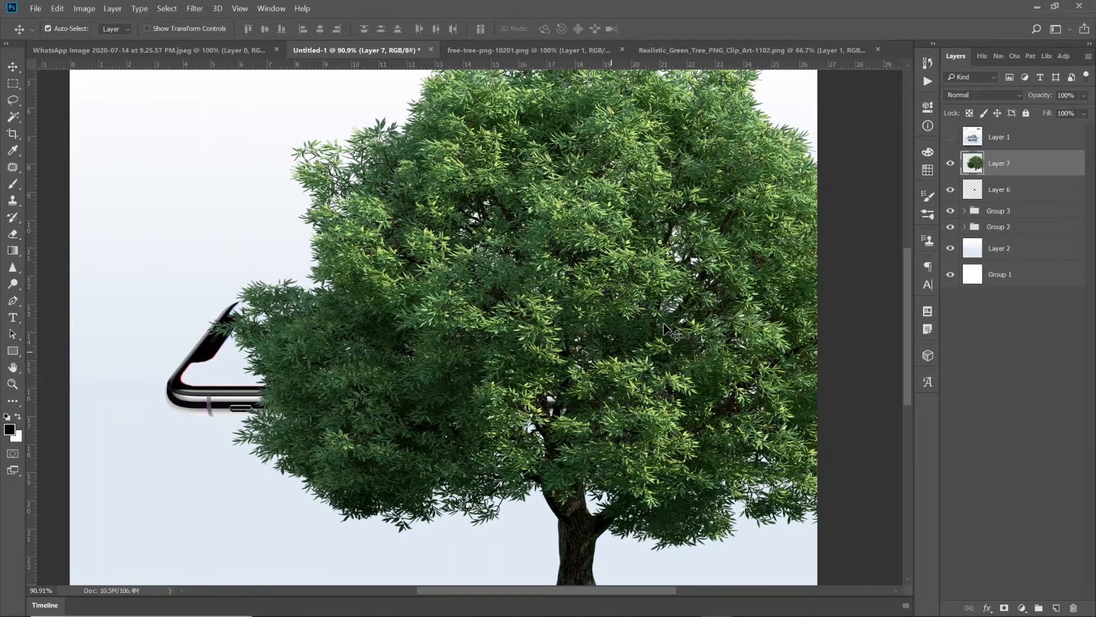
key(ctrl+t)
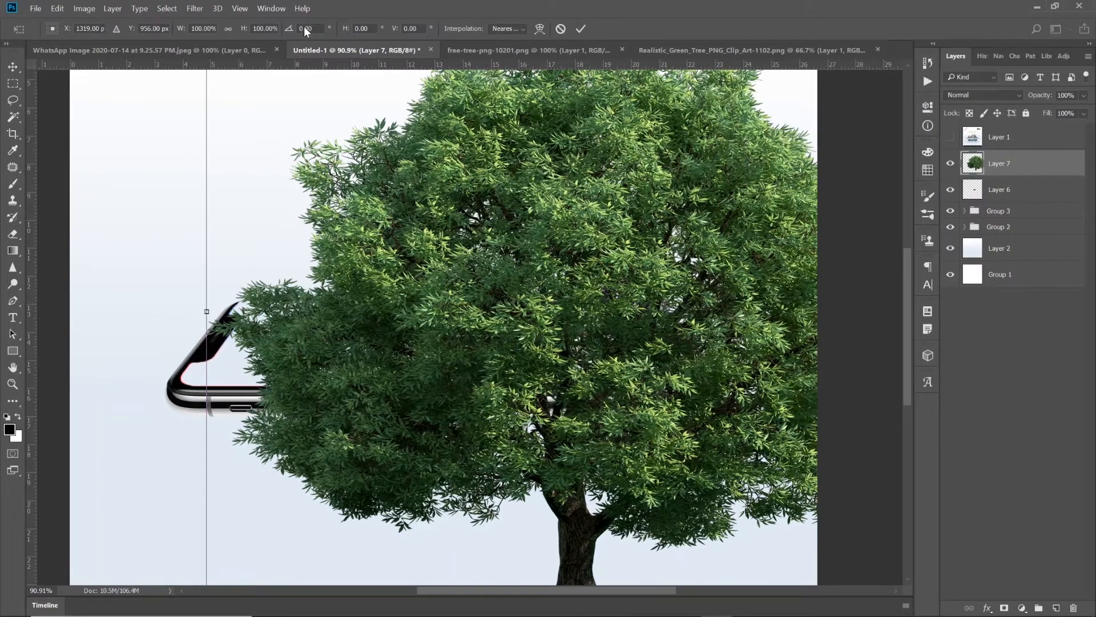
click(234, 27)
drag(241, 29, 185, 40)
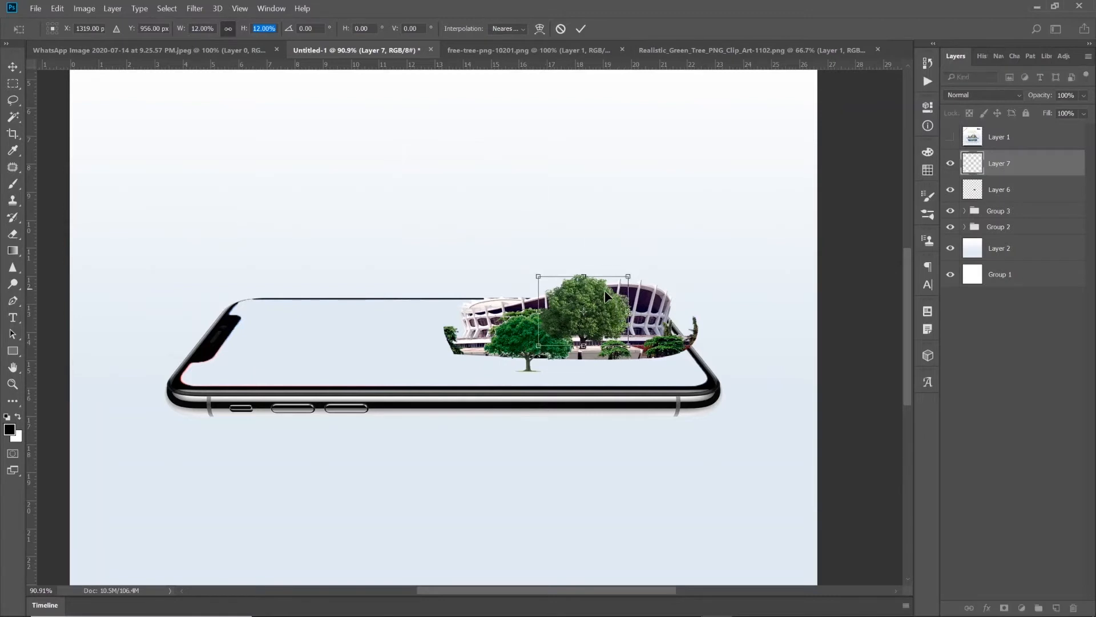
Step: Place the scaled tree over the old one before the theatre, and hide the old tree on Layer 6
drag(590, 332, 553, 342)
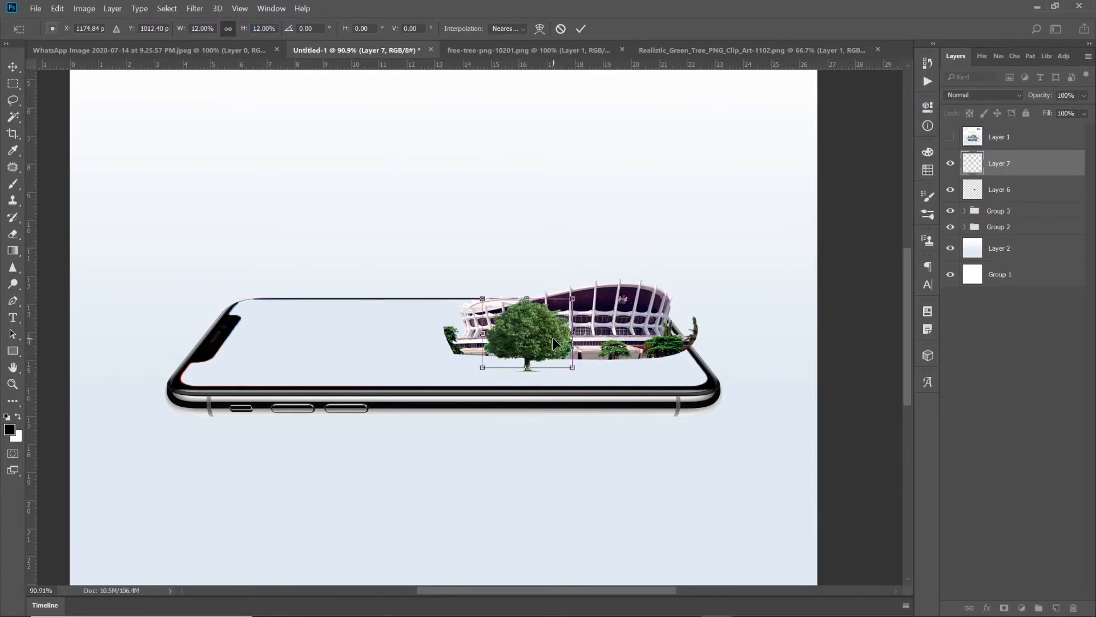
key(Return)
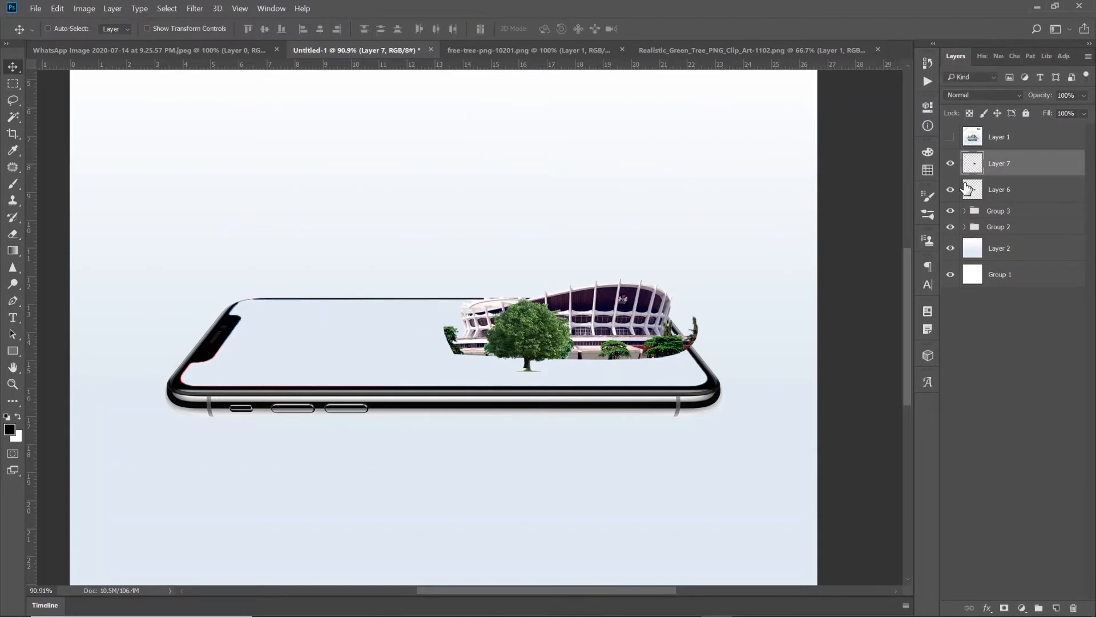
click(951, 189)
drag(539, 327, 546, 336)
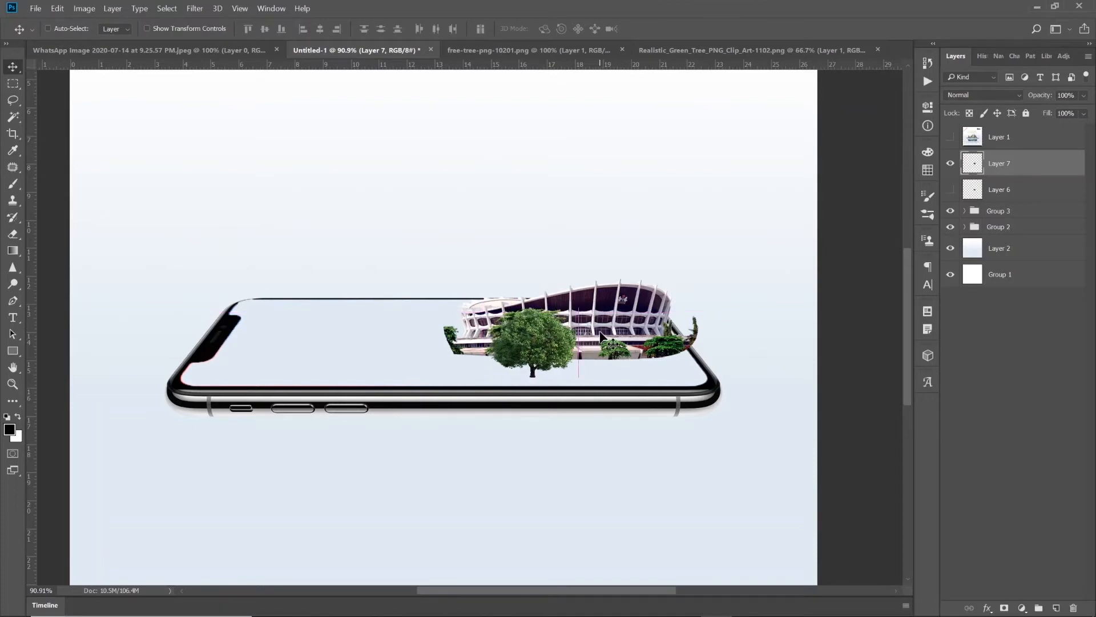
Step: Duplicate the tree, move the copy to the theatre's right end and scale it down slightly
key(ctrl+j)
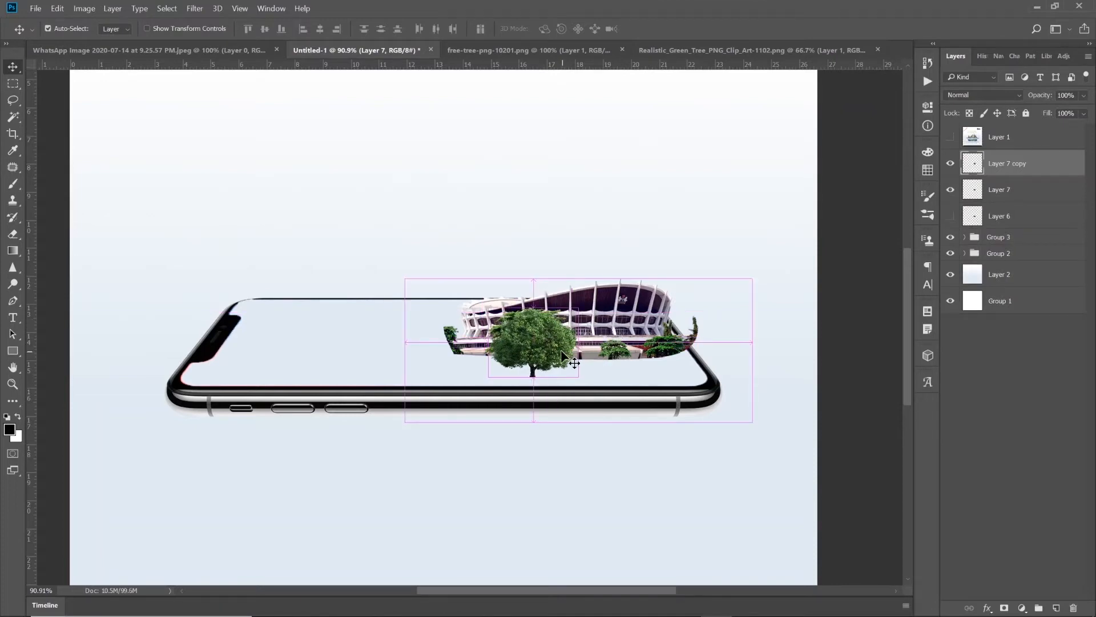
drag(556, 345, 696, 348)
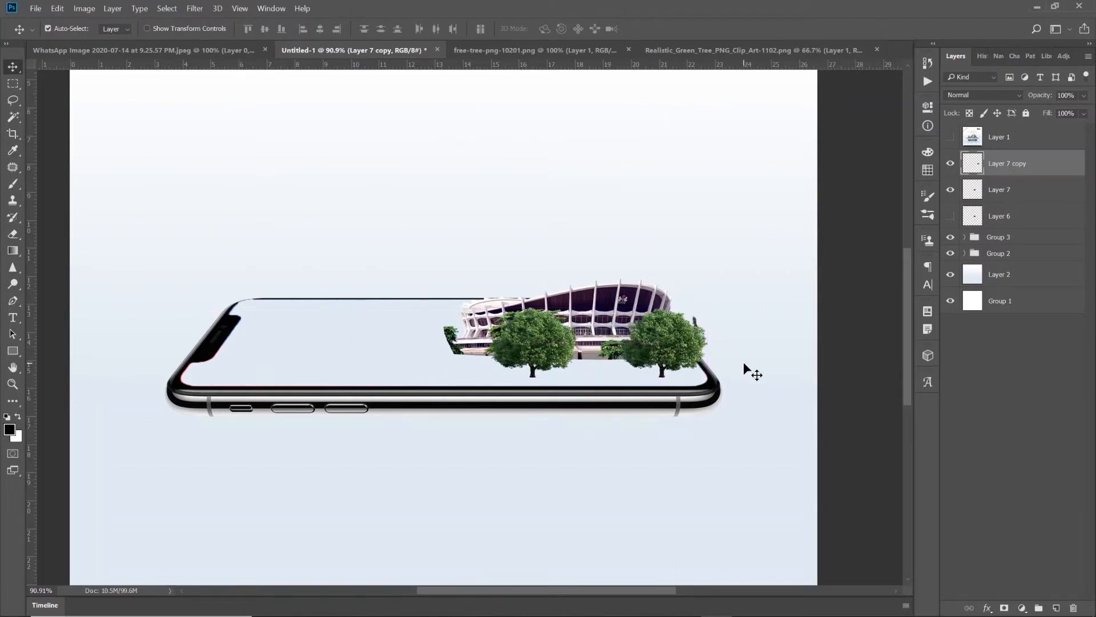
key(ctrl+t)
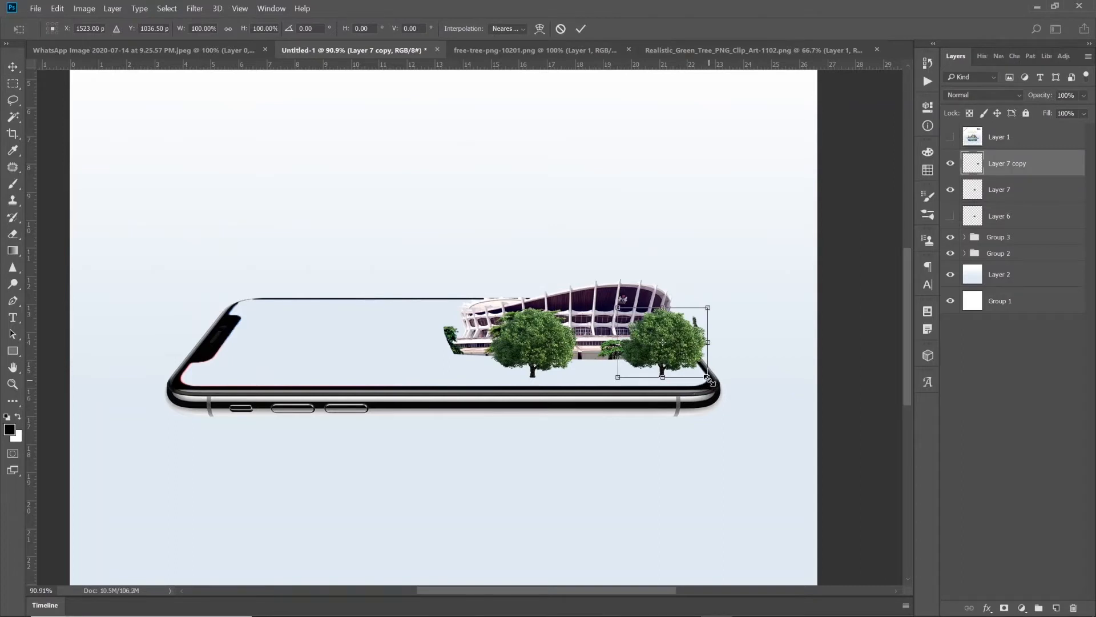
click(229, 29)
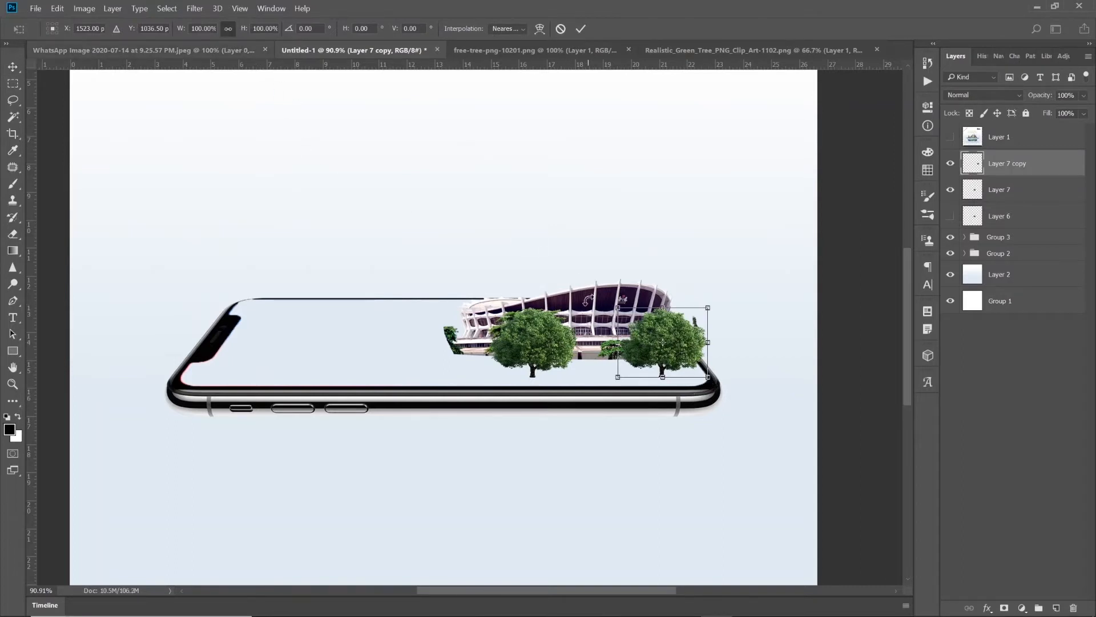
drag(711, 377, 683, 353)
double_click(667, 345)
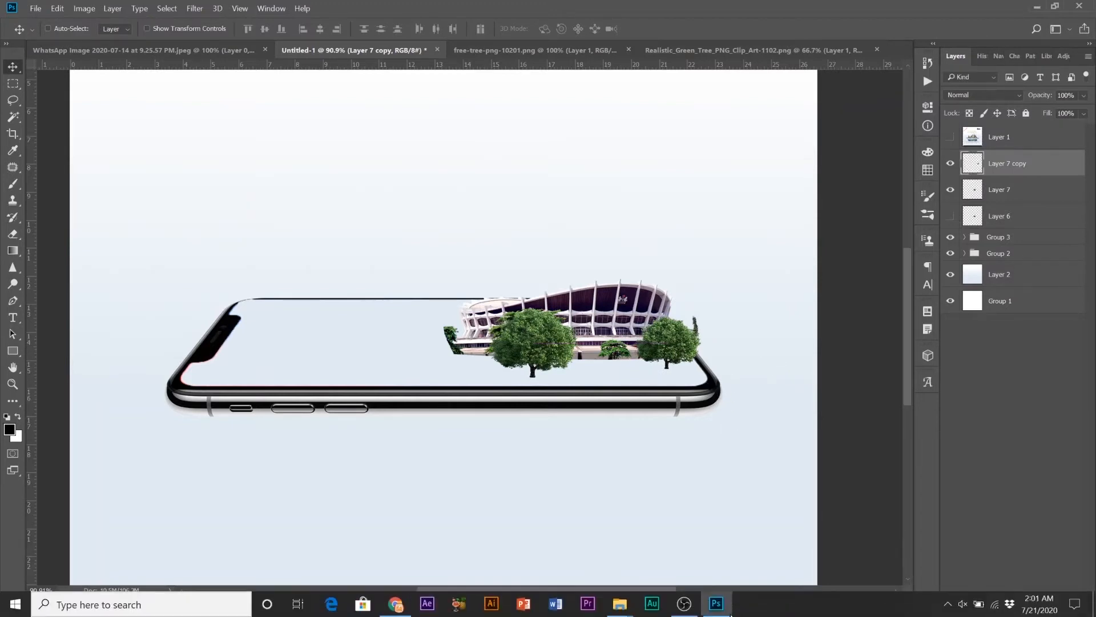
Step: Open Kwame-Nkrumah-Memorial-Park-Accra-Ghana.jpg from the Downloads Training folder in Adobe Photoshop 2020
click(686, 604)
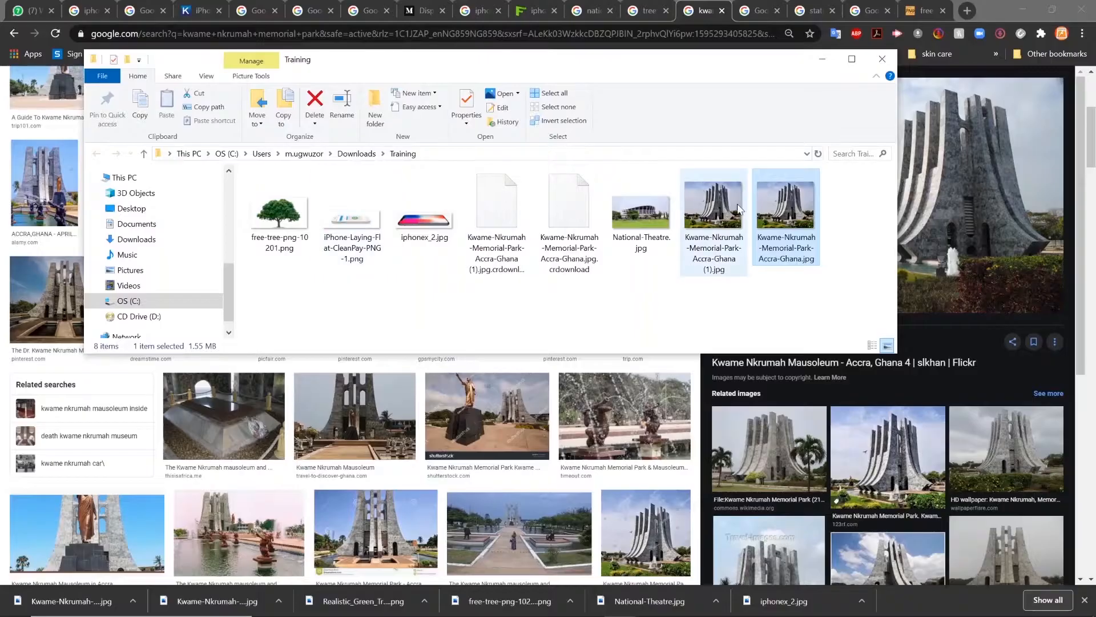
right_click(818, 234)
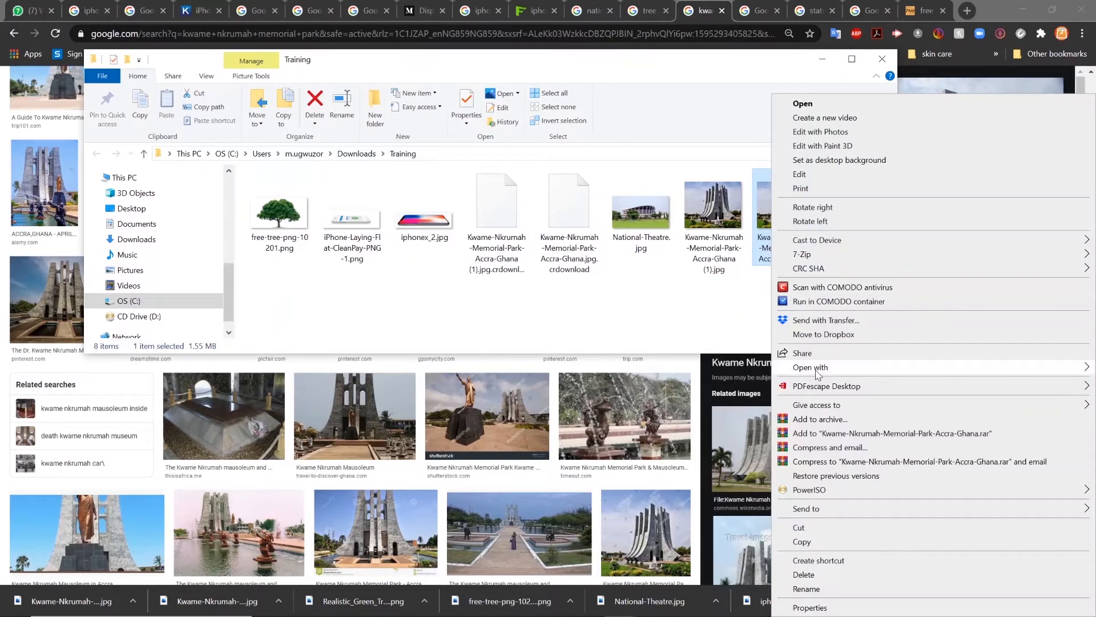
mouse_move(817, 372)
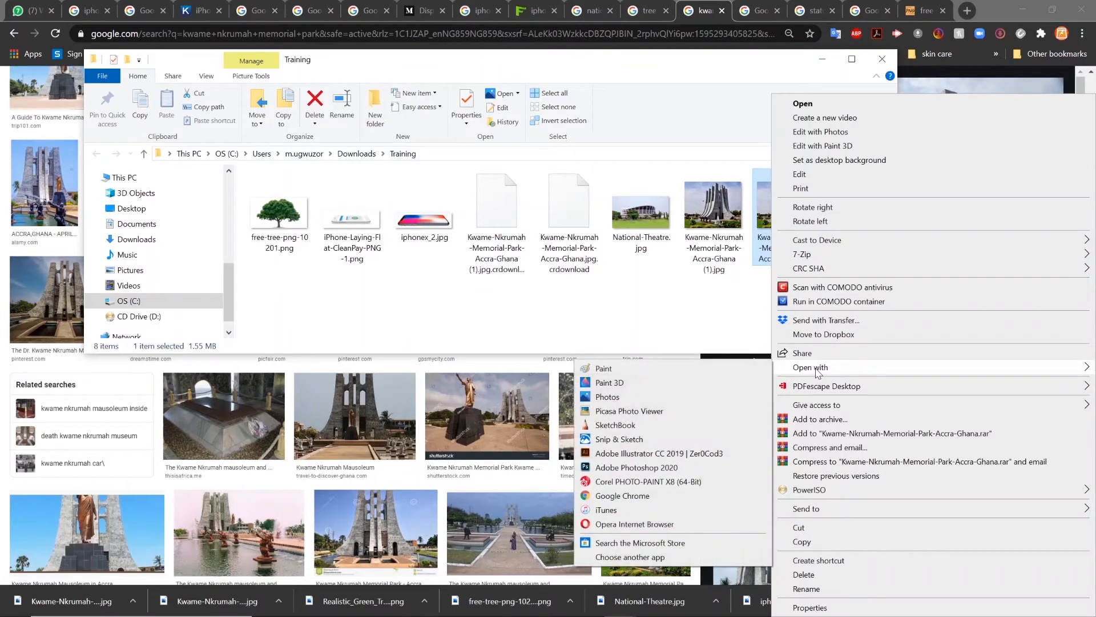
click(654, 467)
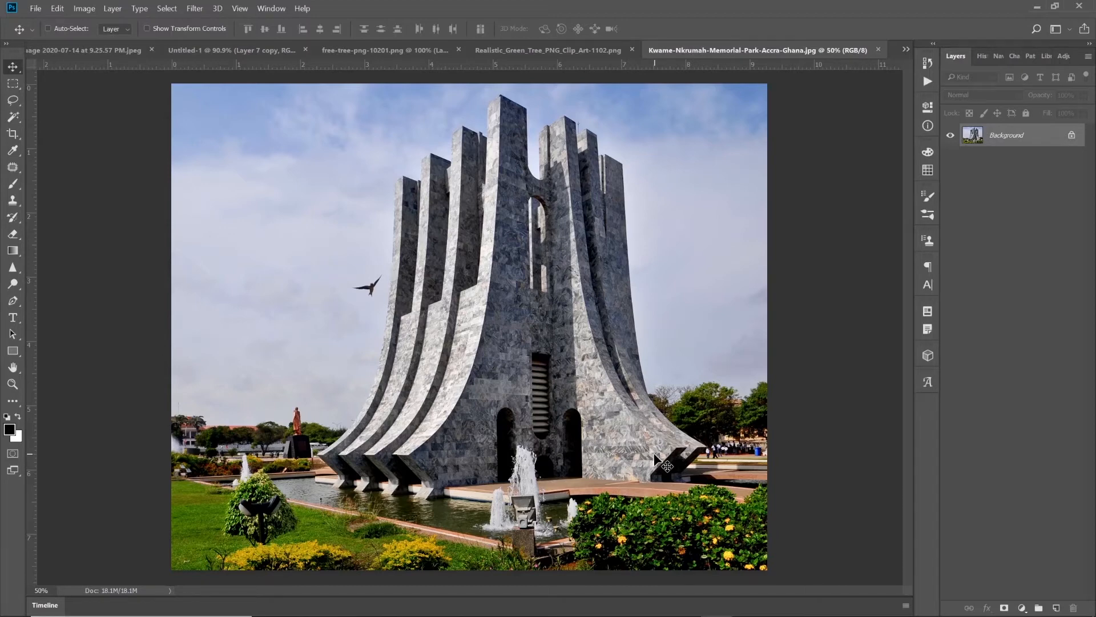
Step: Try to select the sky around the memorial with the Quick Selection tool, and clear the selection
key(w)
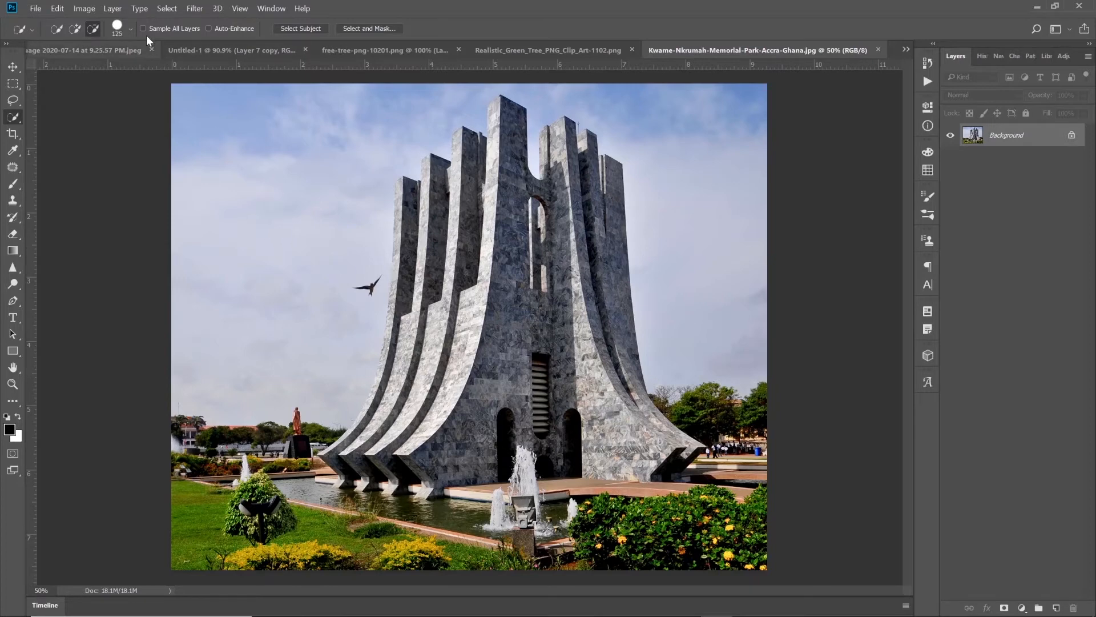
click(58, 31)
mouse_move(252, 320)
mouse_down()
mouse_move(258, 210)
mouse_move(287, 166)
mouse_move(298, 171)
mouse_up()
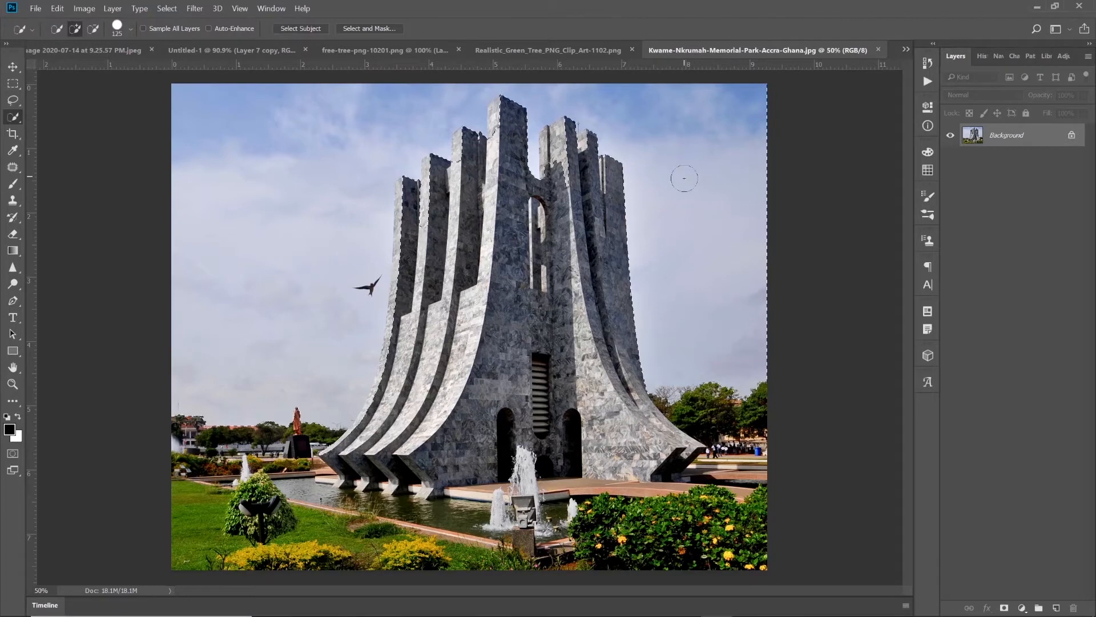
mouse_move(680, 178)
mouse_down()
mouse_move(708, 238)
mouse_move(666, 186)
mouse_move(590, 167)
mouse_move(532, 136)
mouse_up()
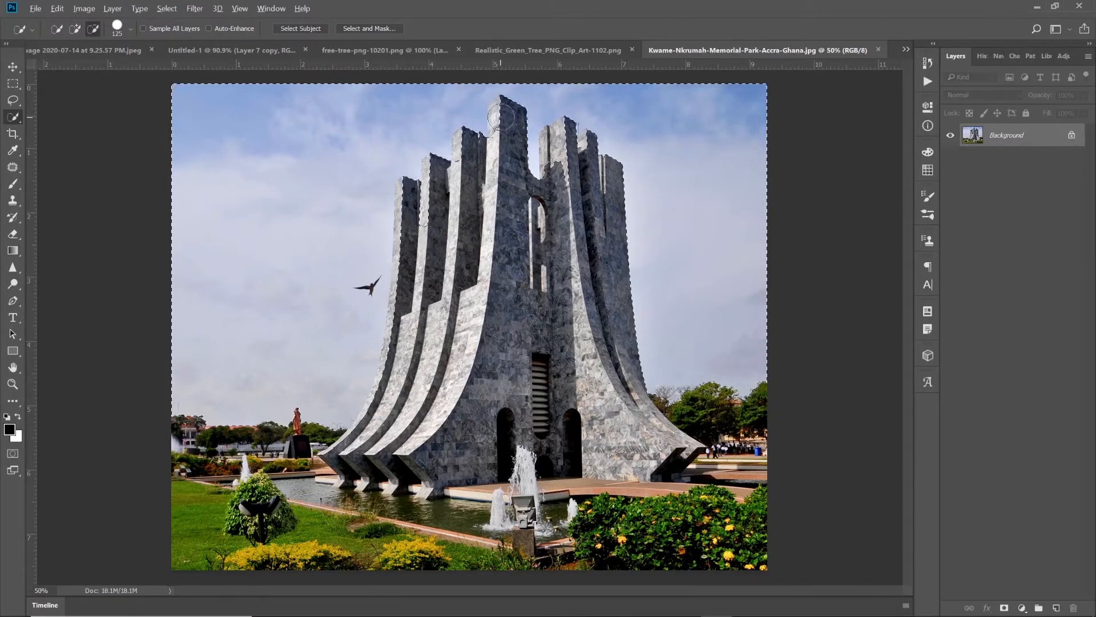
key(ctrl+d)
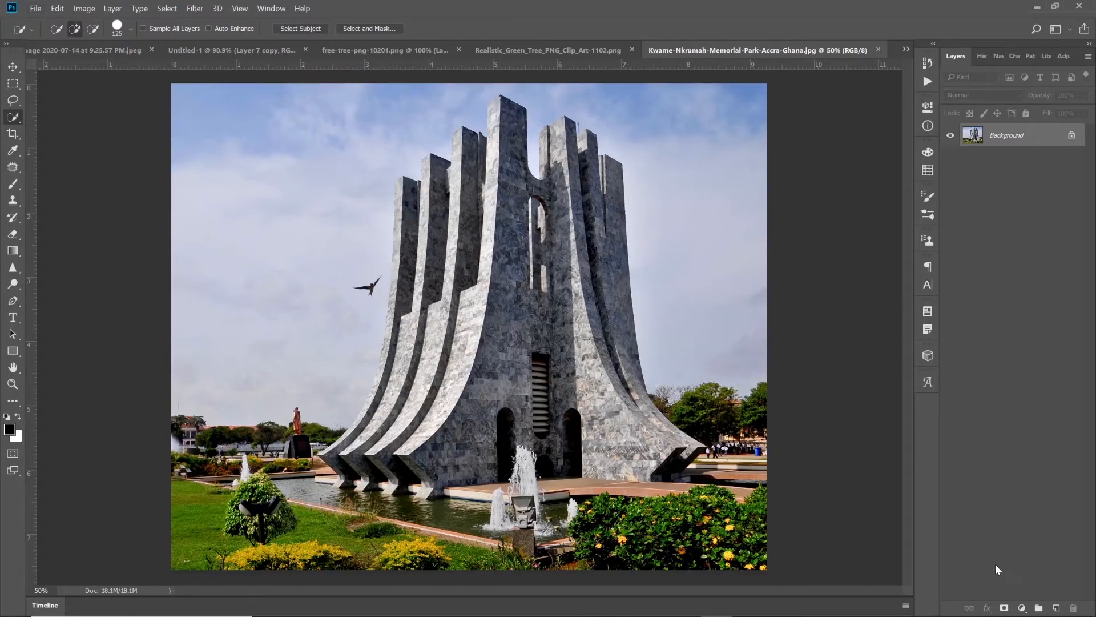
Step: Darken the memorial photo with a Curves adjustment layer, lowering the RGB curve at input 146, and stamp the visible result onto a new layer
click(1022, 608)
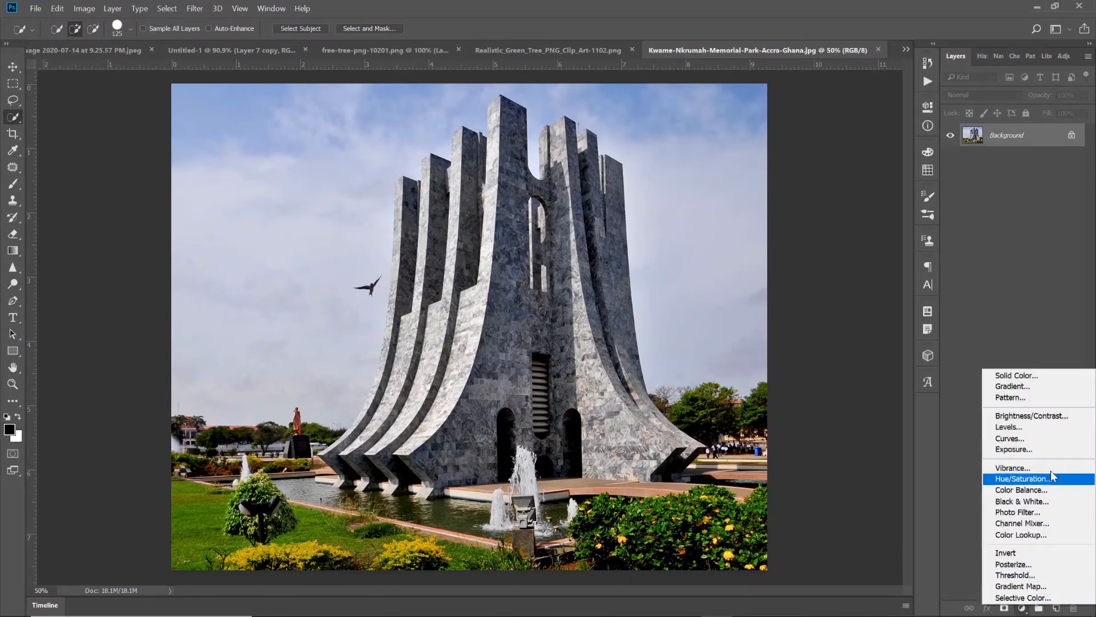
click(1034, 446)
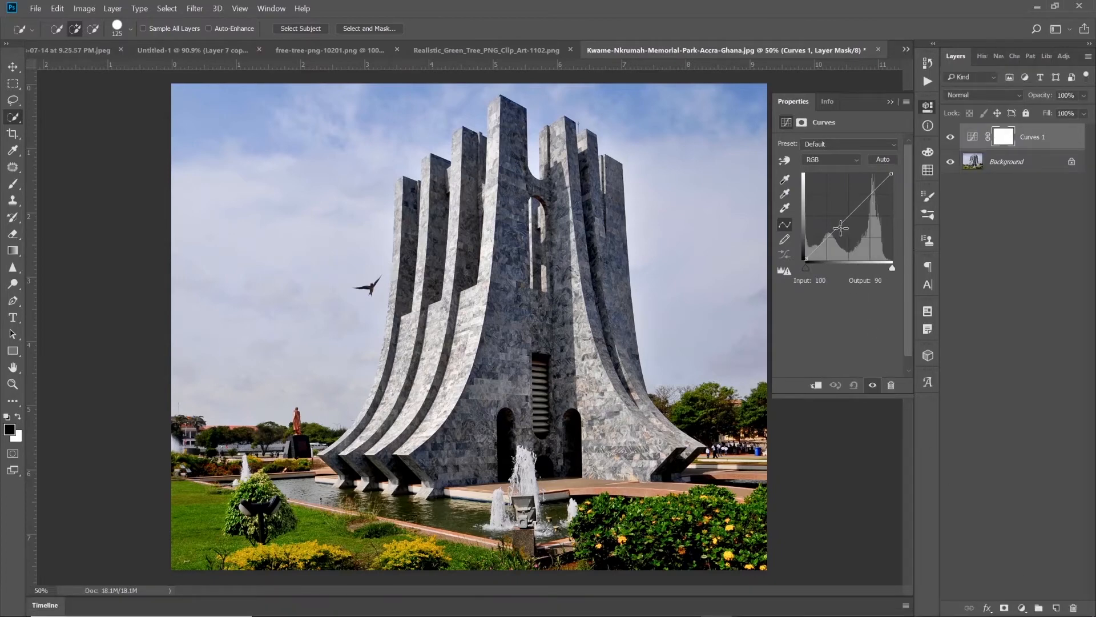
mouse_move(841, 228)
mouse_down()
mouse_move(854, 243)
mouse_move(827, 213)
mouse_move(856, 234)
mouse_up()
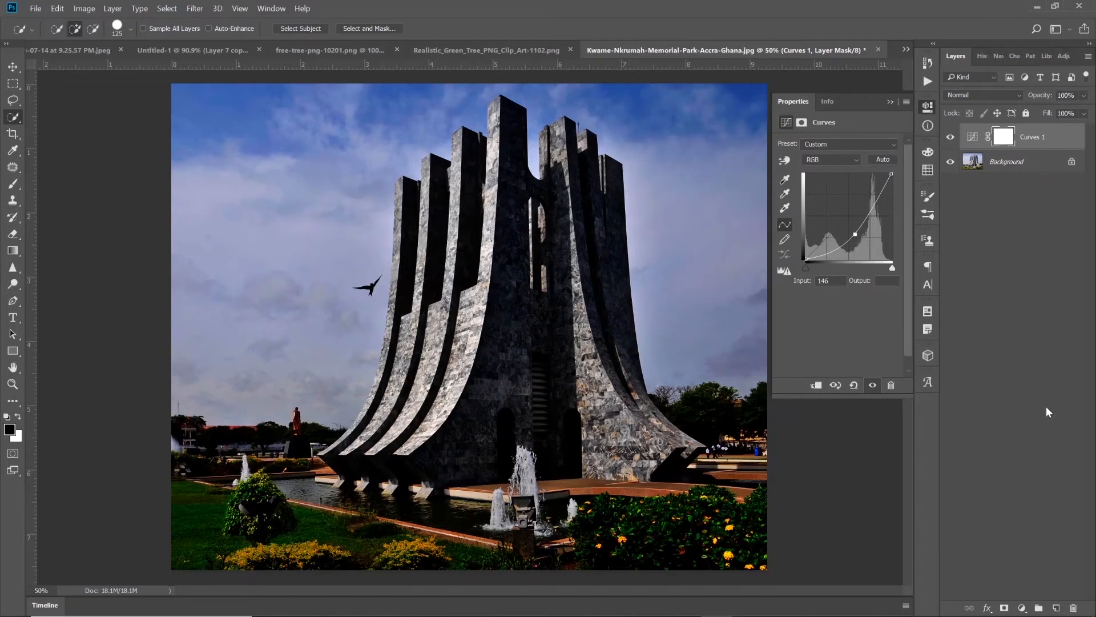
click(1056, 608)
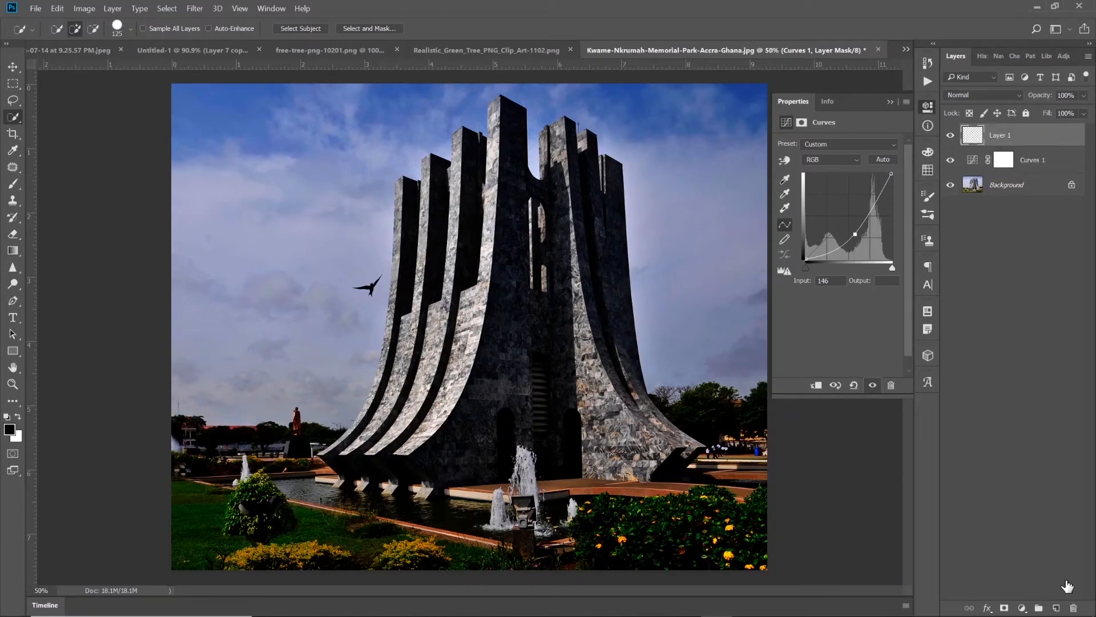
key(ctrl+shift+alt+e)
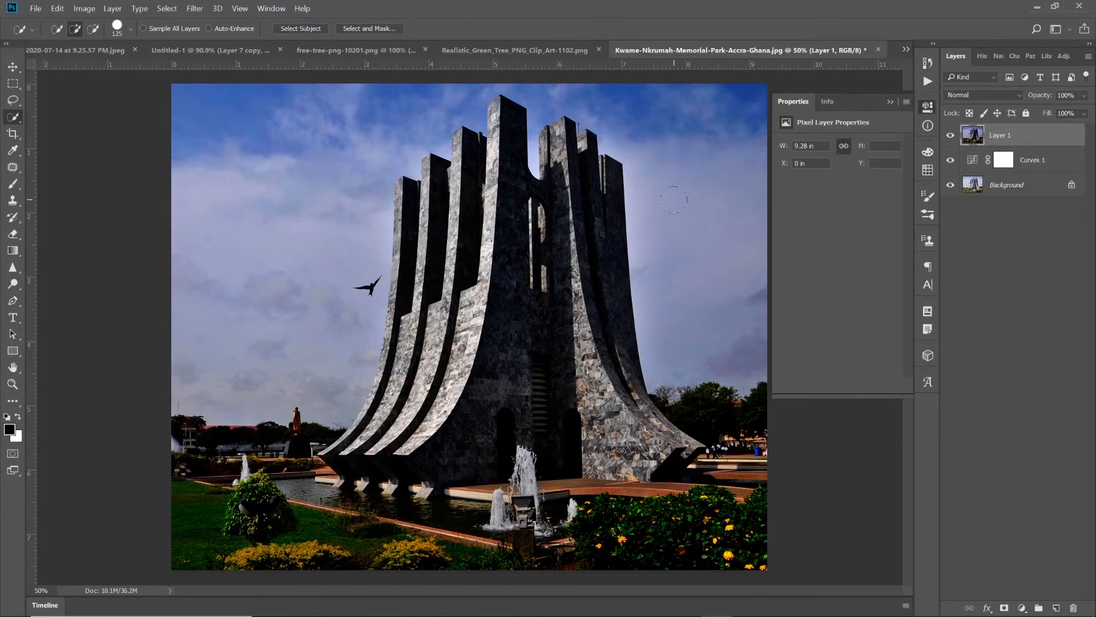
Step: Select the sky around the memorial with the Quick Selection tool, undoing a stray addition on the tallest fin
mouse_move(683, 210)
mouse_down()
mouse_move(631, 254)
mouse_move(536, 163)
mouse_move(530, 114)
mouse_move(392, 119)
mouse_move(307, 194)
mouse_up()
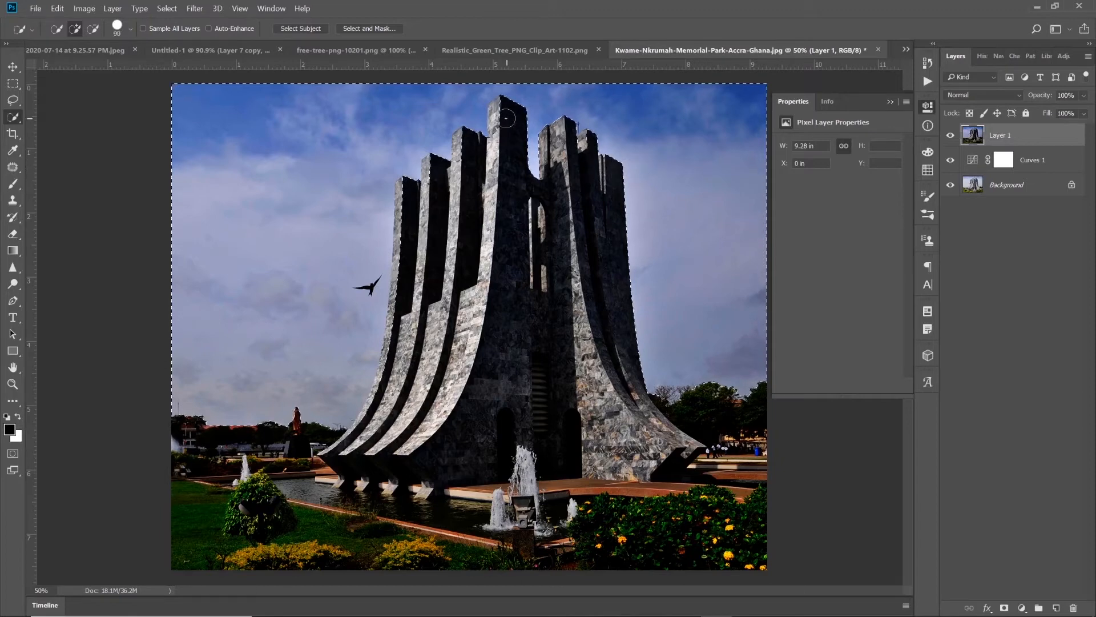
key(bracketleft)
key(bracketleft)
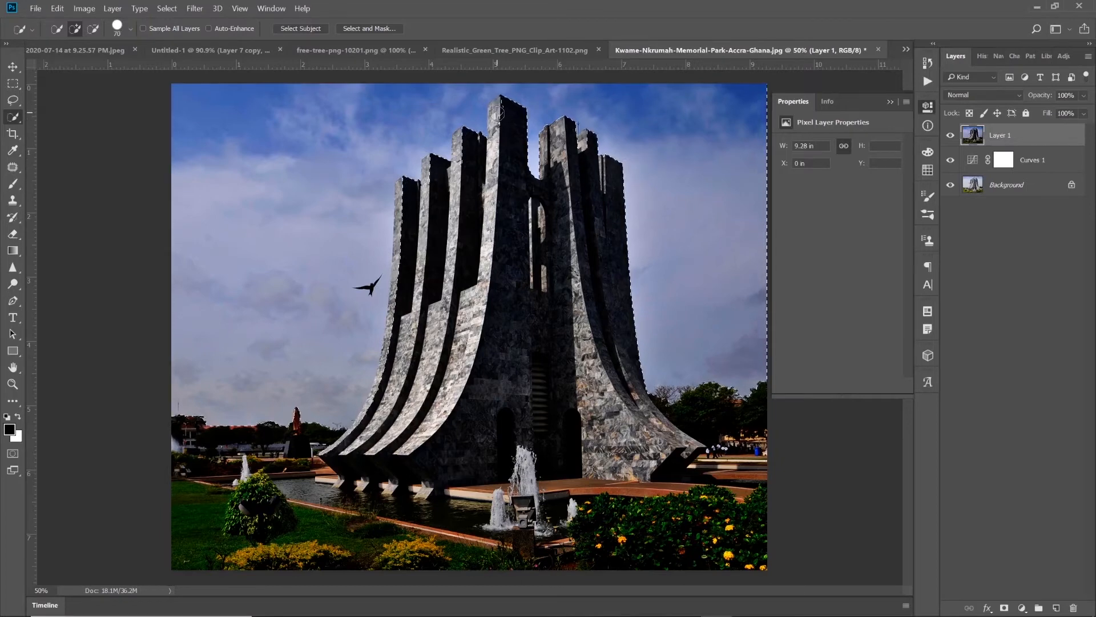
click(497, 113)
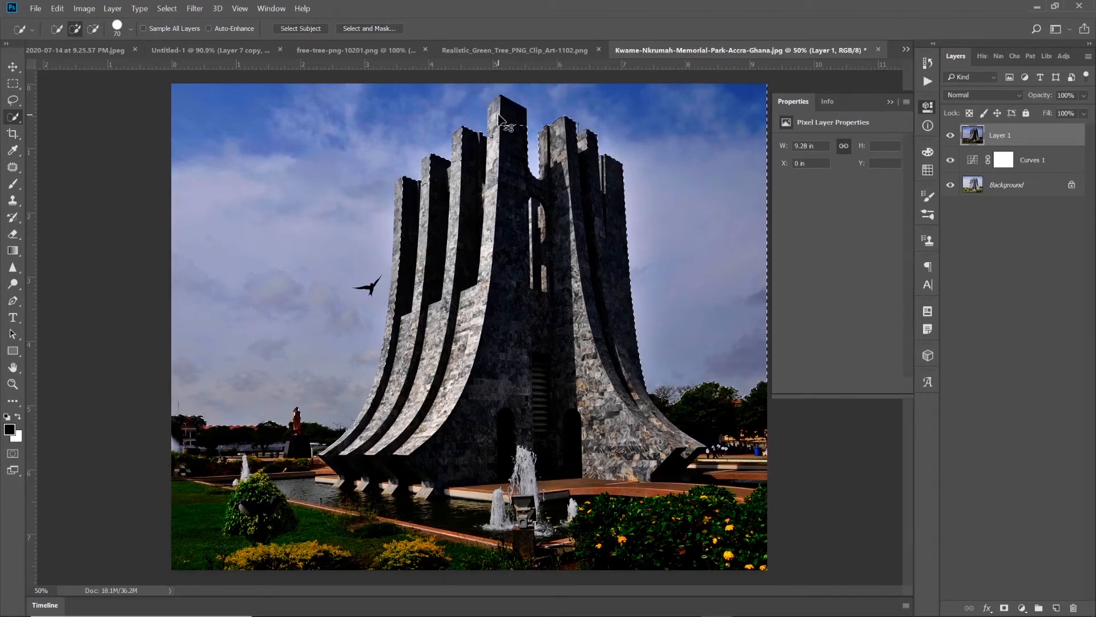
key(ctrl+z)
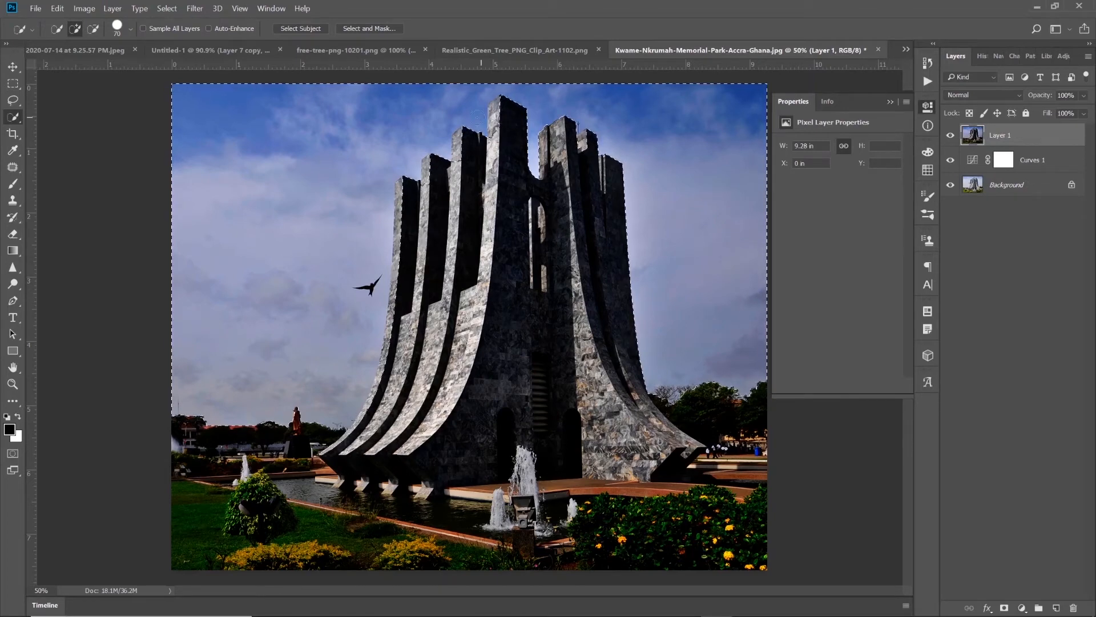
Step: Refine the sky selection beside the top of the tallest fin, subtracting and re-adding small areas with the size 70 Quick Selection brush
click(93, 28)
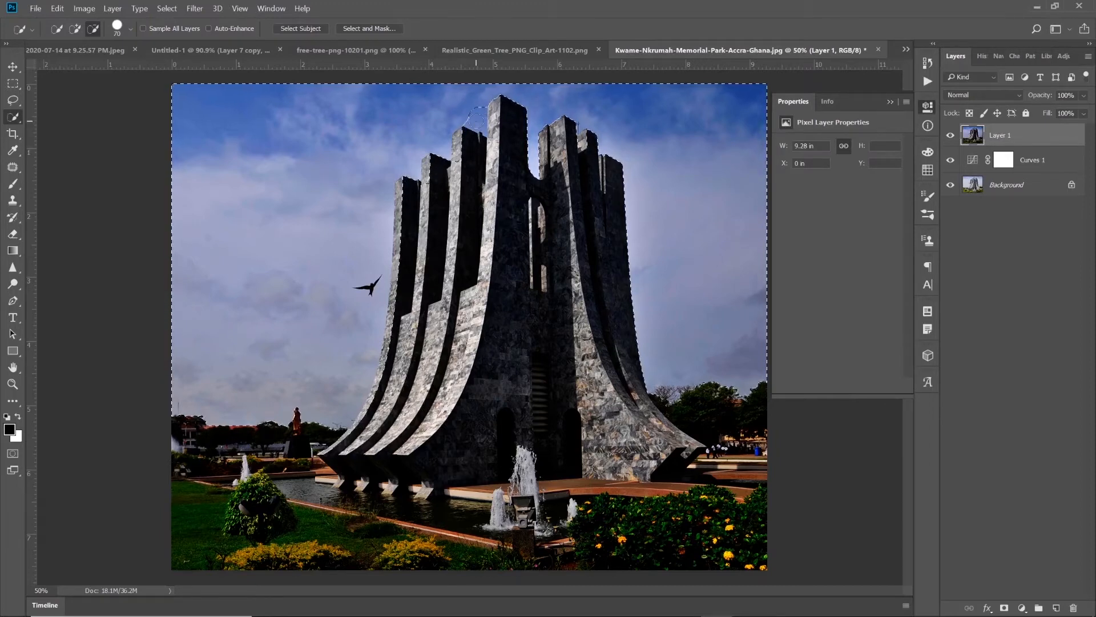
click(479, 117)
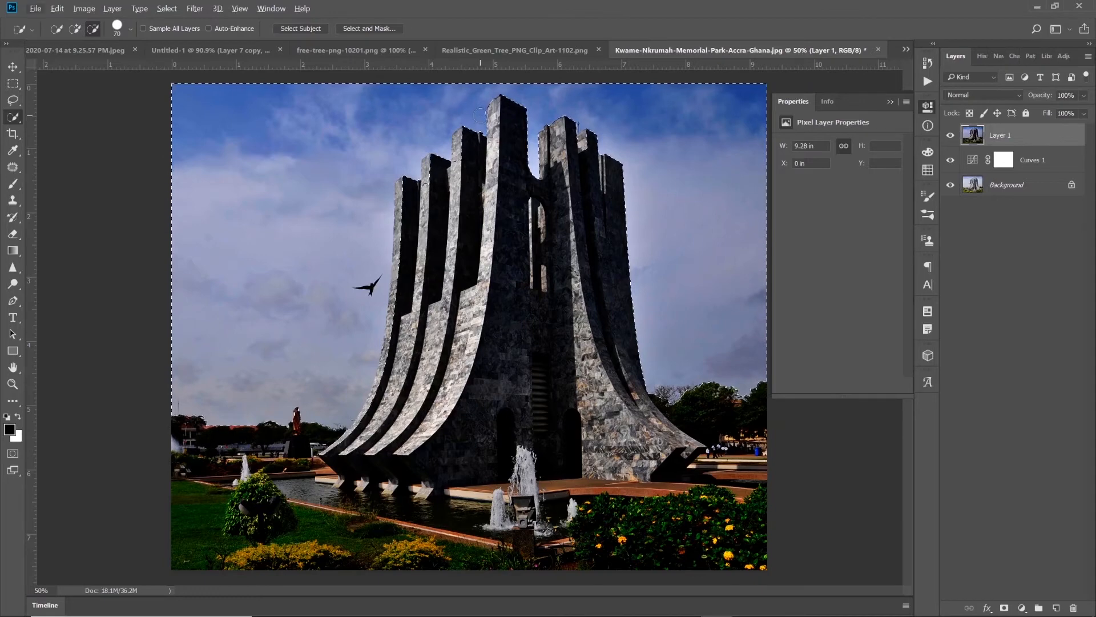
click(57, 29)
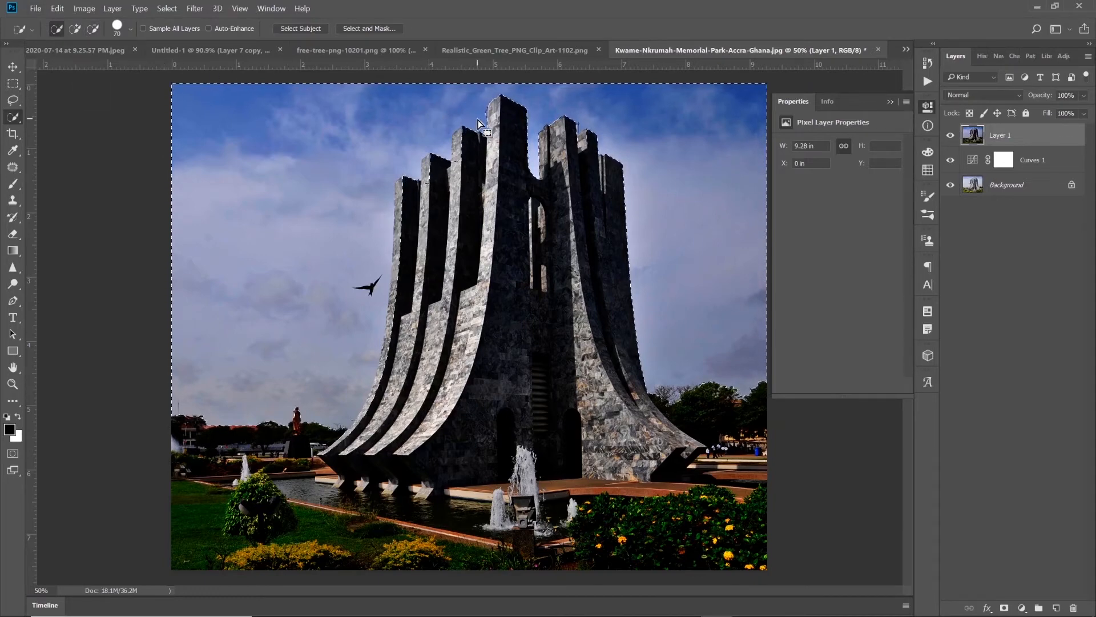
click(74, 29)
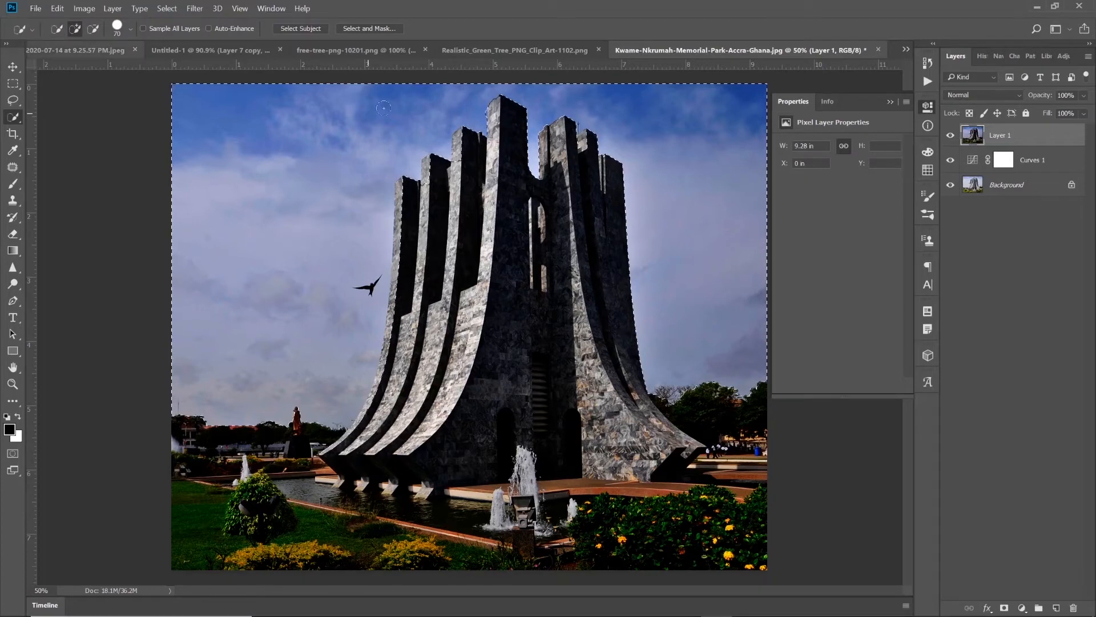
click(477, 113)
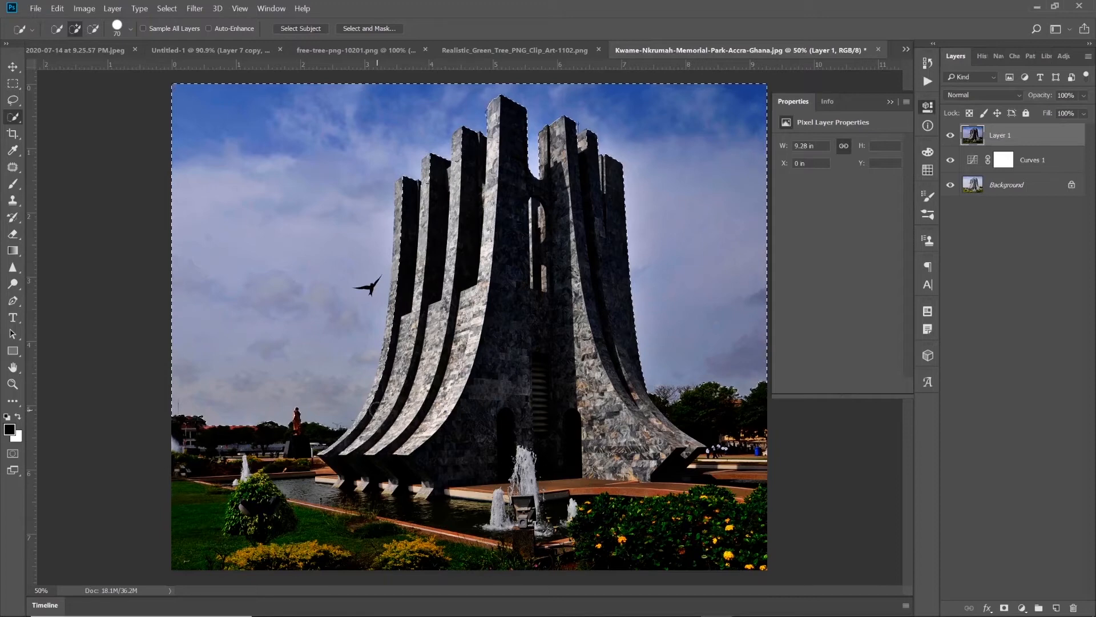
Step: Trace a Pen path up the memorial's curved left outer edge, from the base to the top of the first fin
click(15, 301)
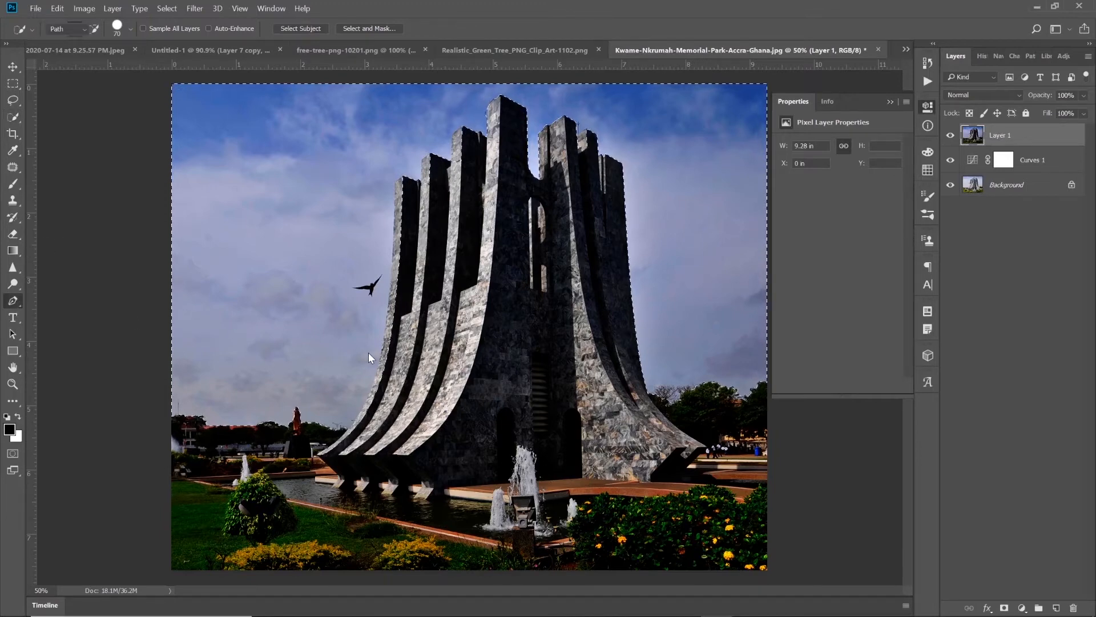
click(345, 432)
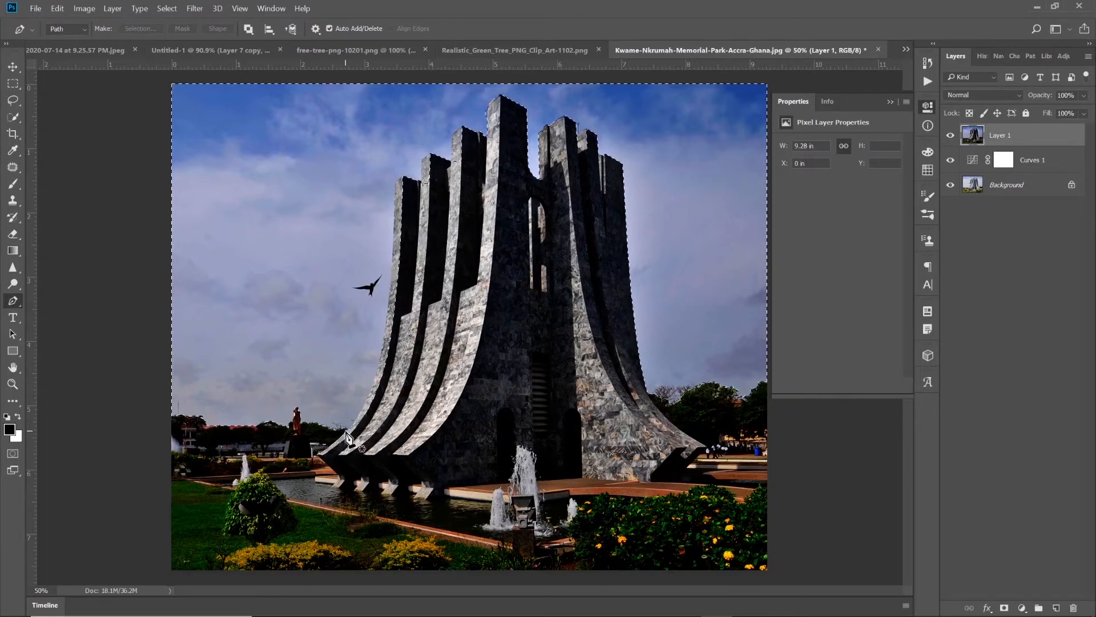
click(372, 386)
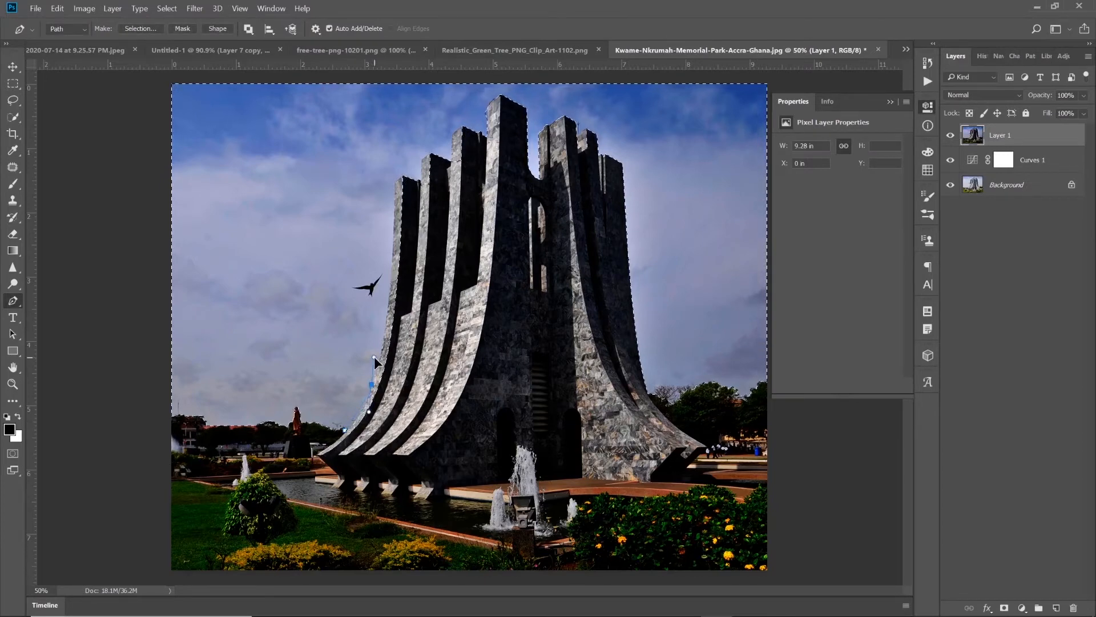
drag(374, 358, 376, 359)
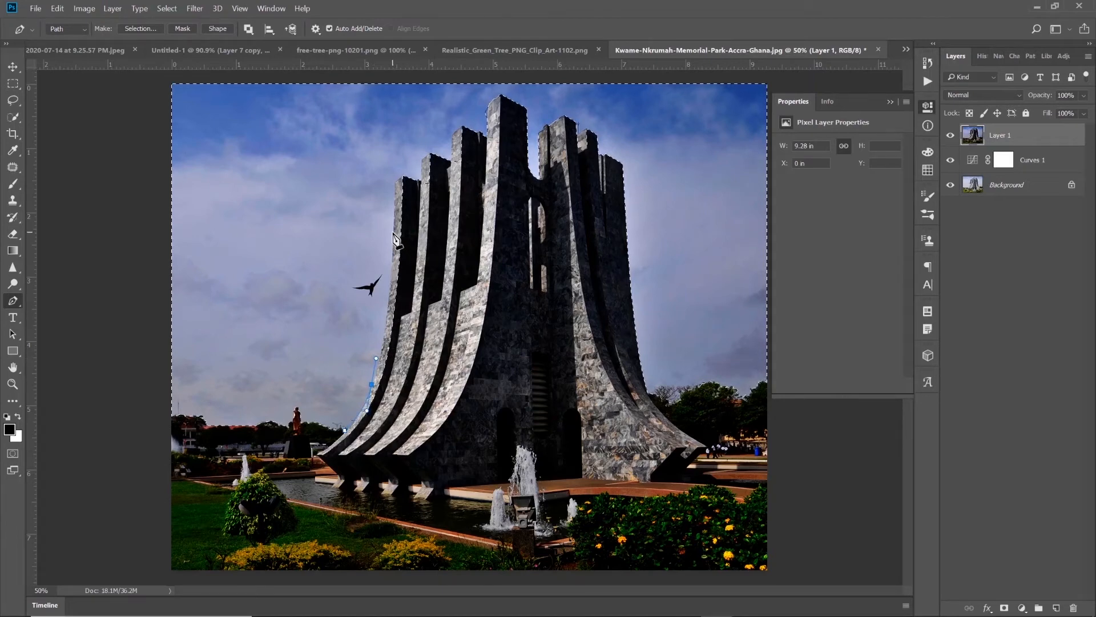
drag(391, 231, 392, 223)
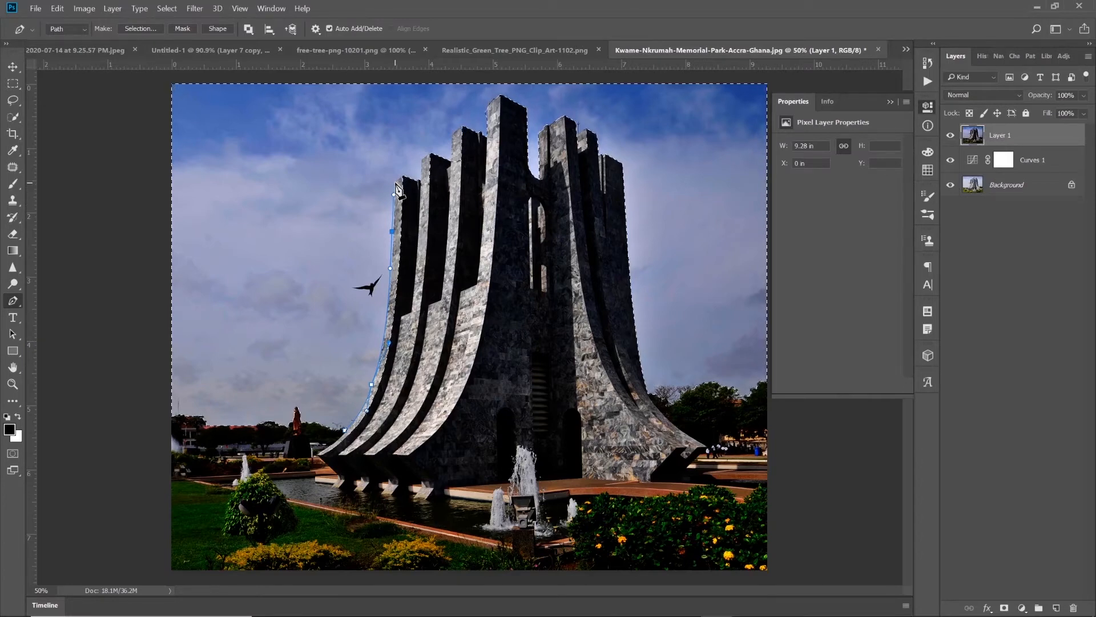
click(403, 174)
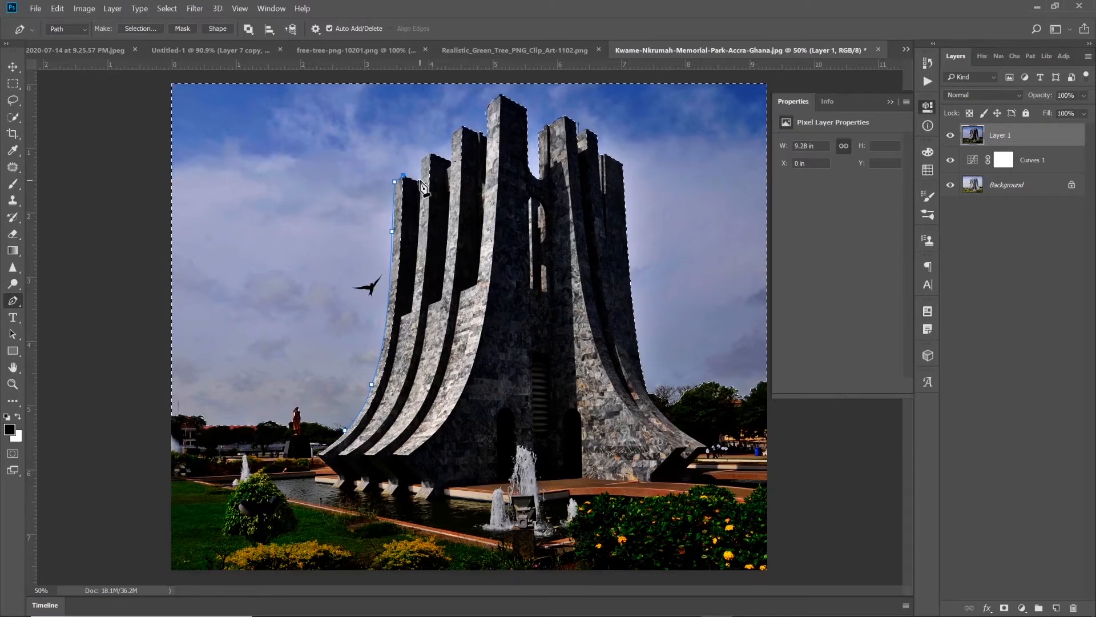
Step: Continue the Pen path over the tops of the left fins and close it down through the structure at the base
click(429, 153)
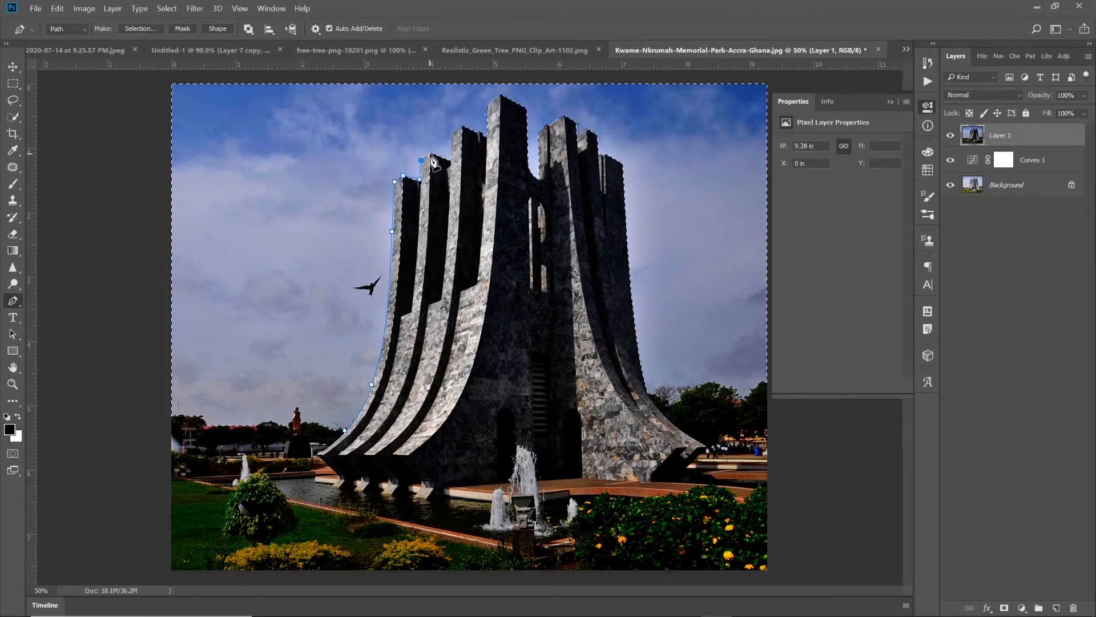
click(450, 158)
click(452, 133)
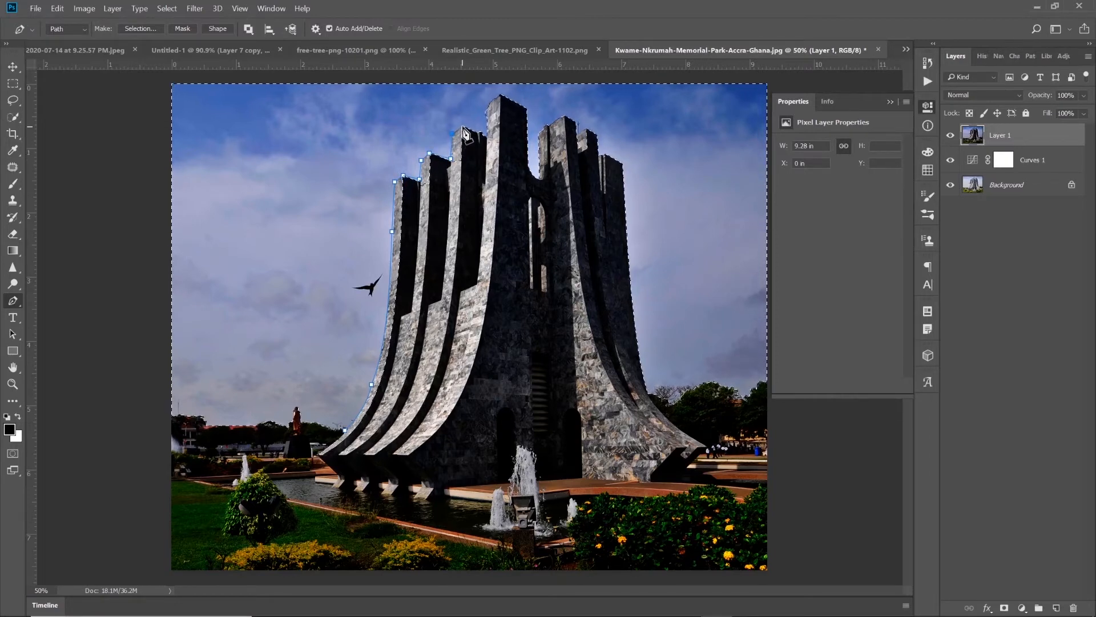
click(483, 166)
click(488, 243)
click(460, 318)
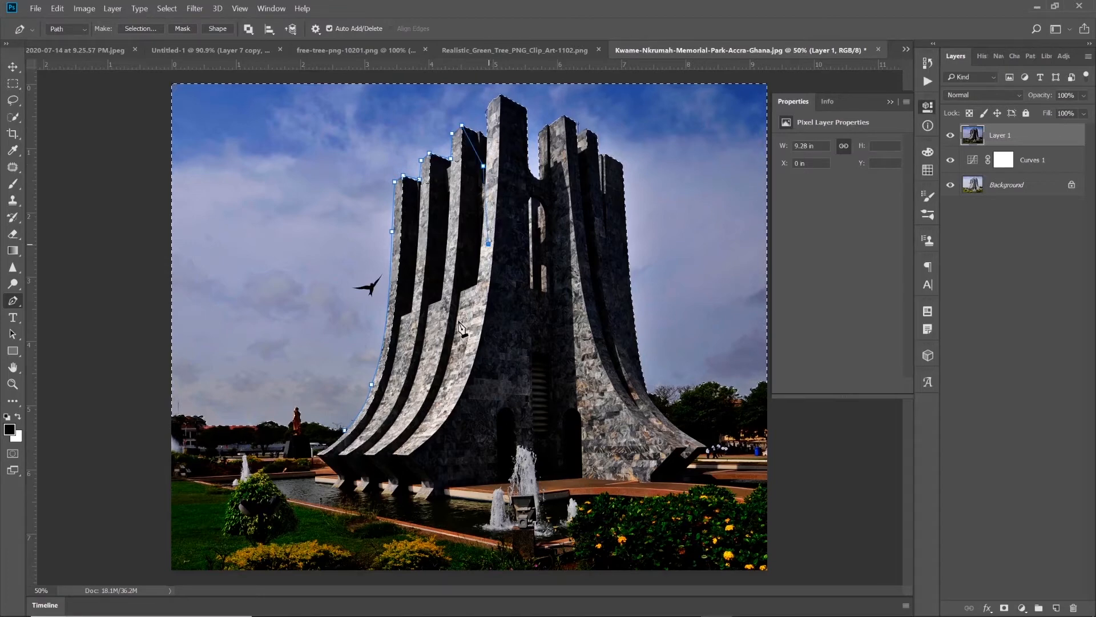
click(421, 377)
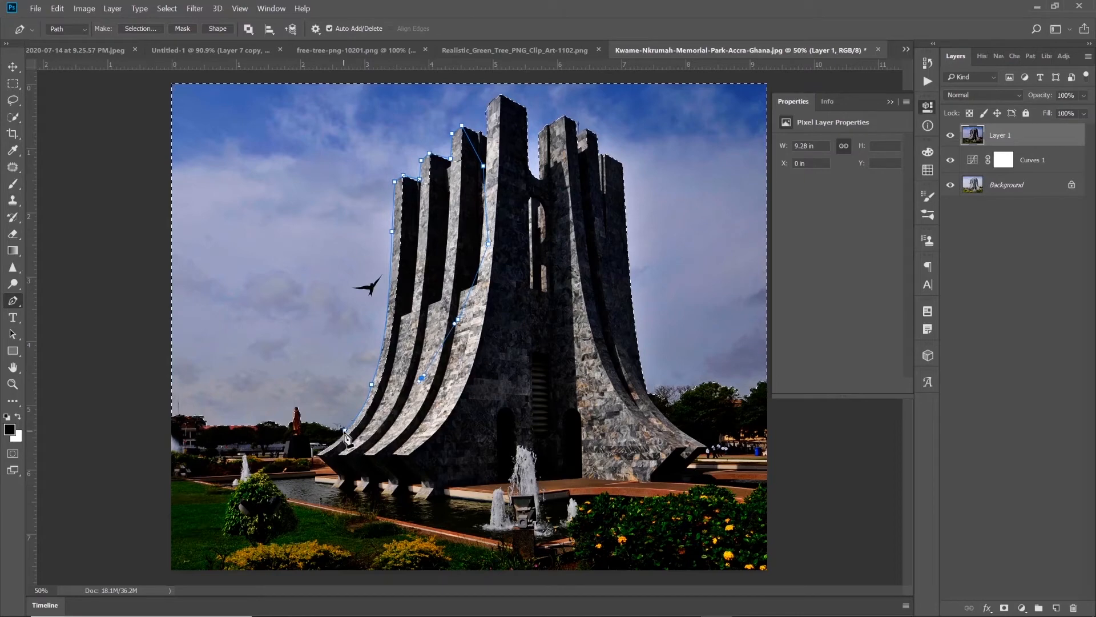
click(345, 432)
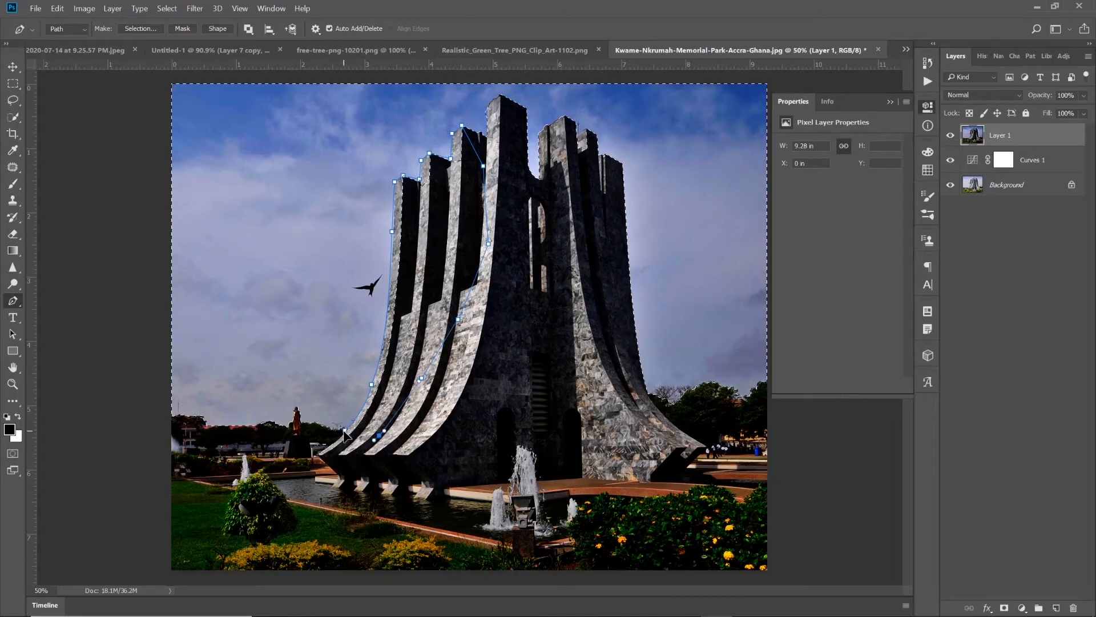
Step: Try to turn the path into a new selection with a 0-pixel feather, and undo it to restore the path
right_click(414, 323)
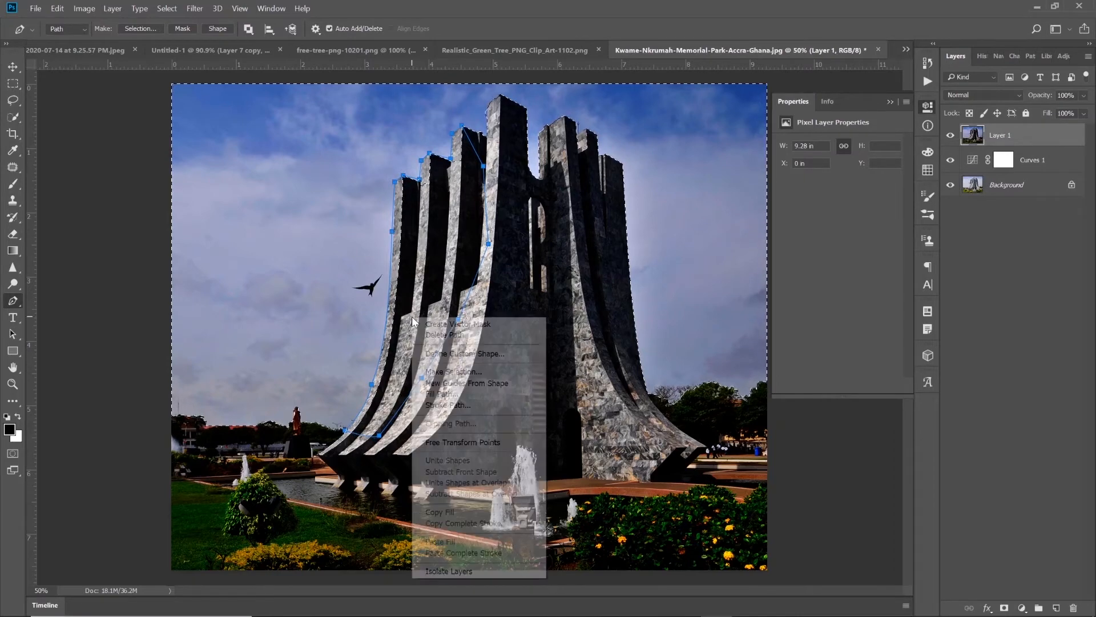
click(461, 372)
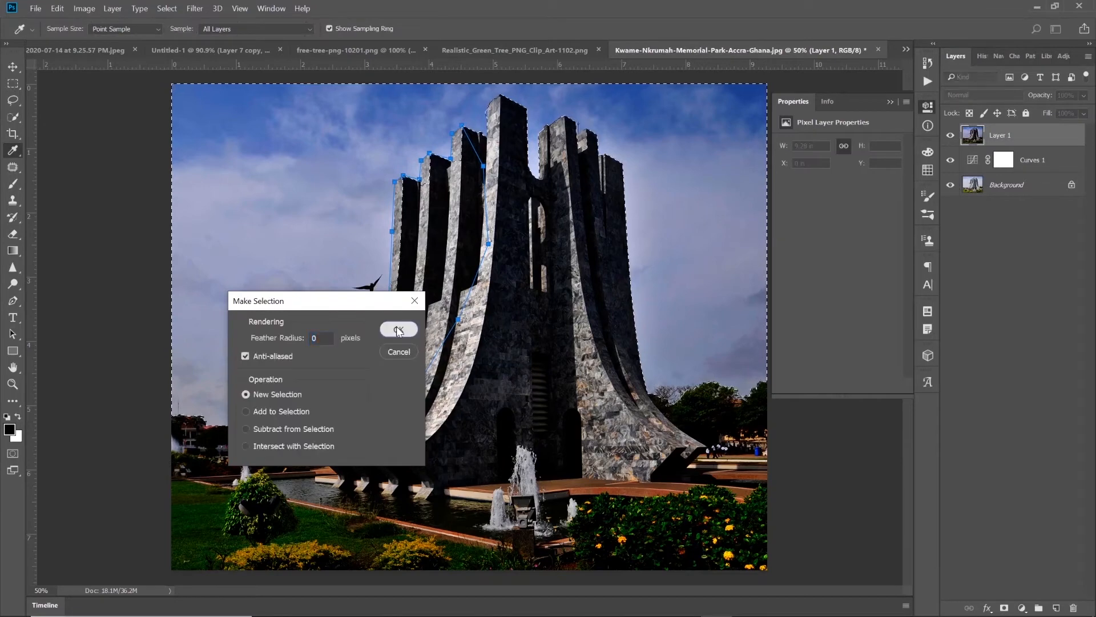
click(398, 330)
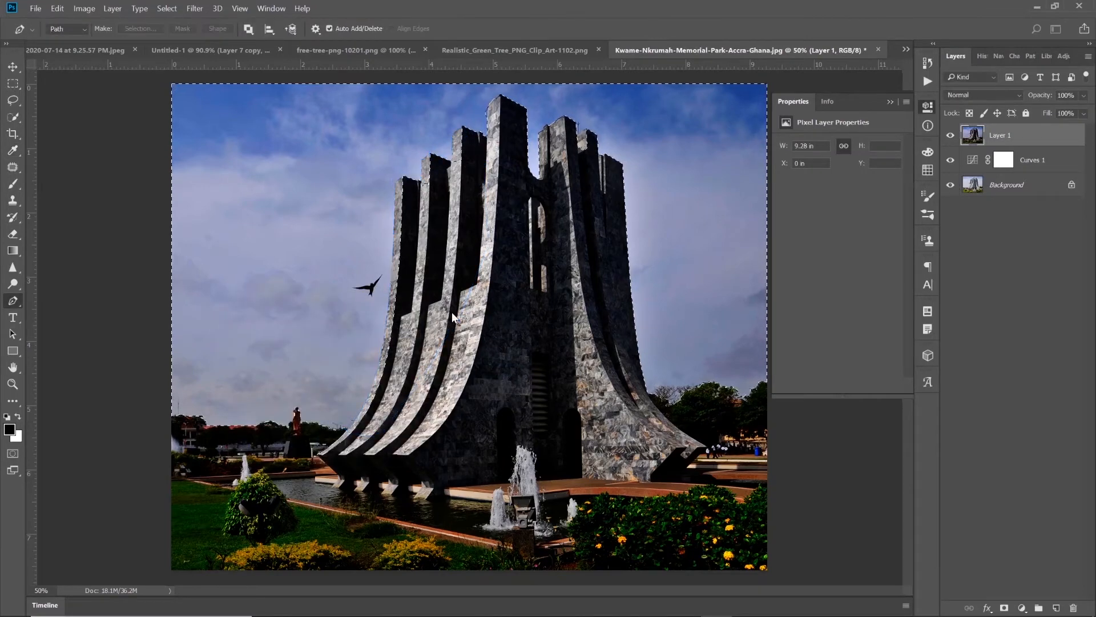
key(ctrl+z)
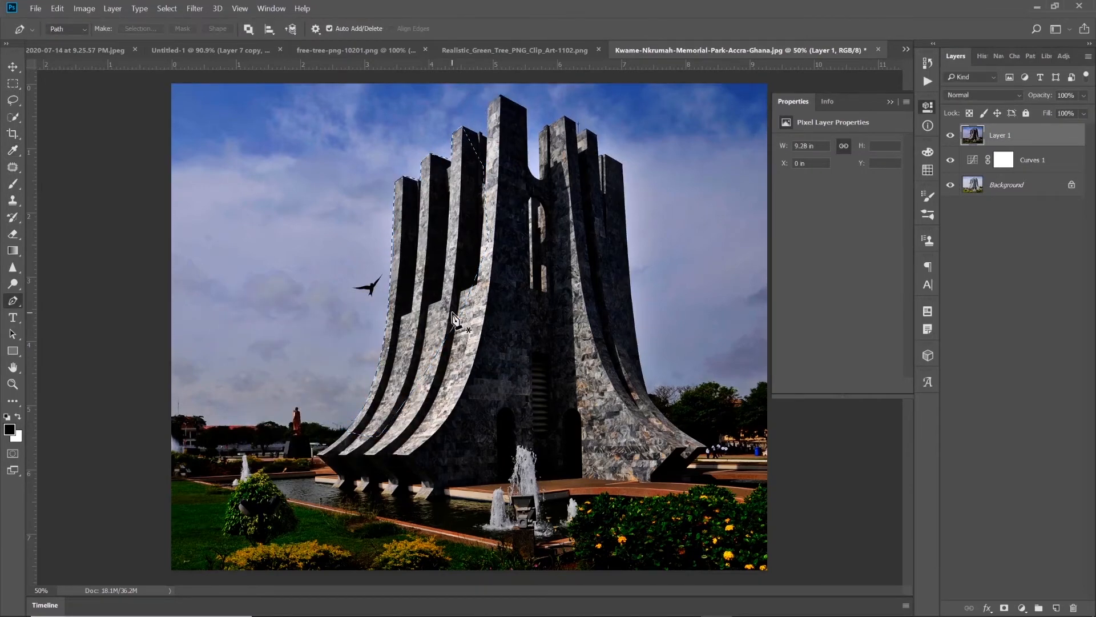
key(ctrl+z)
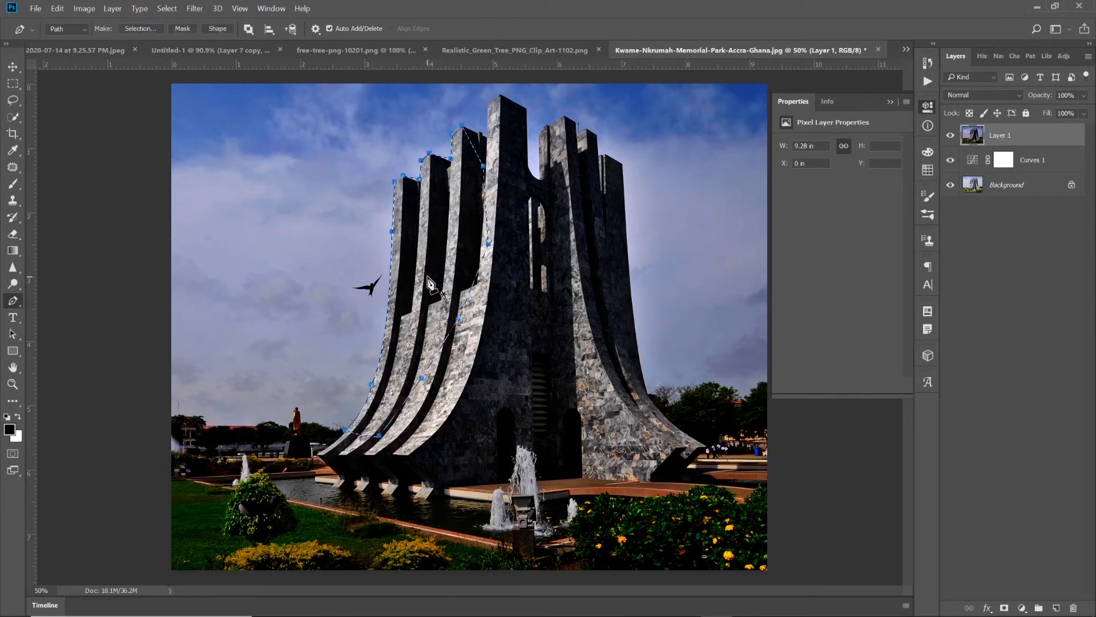
Step: Subtract the left fins' path from the sky selection, with a 0-pixel feather and anti-aliasing
right_click(429, 284)
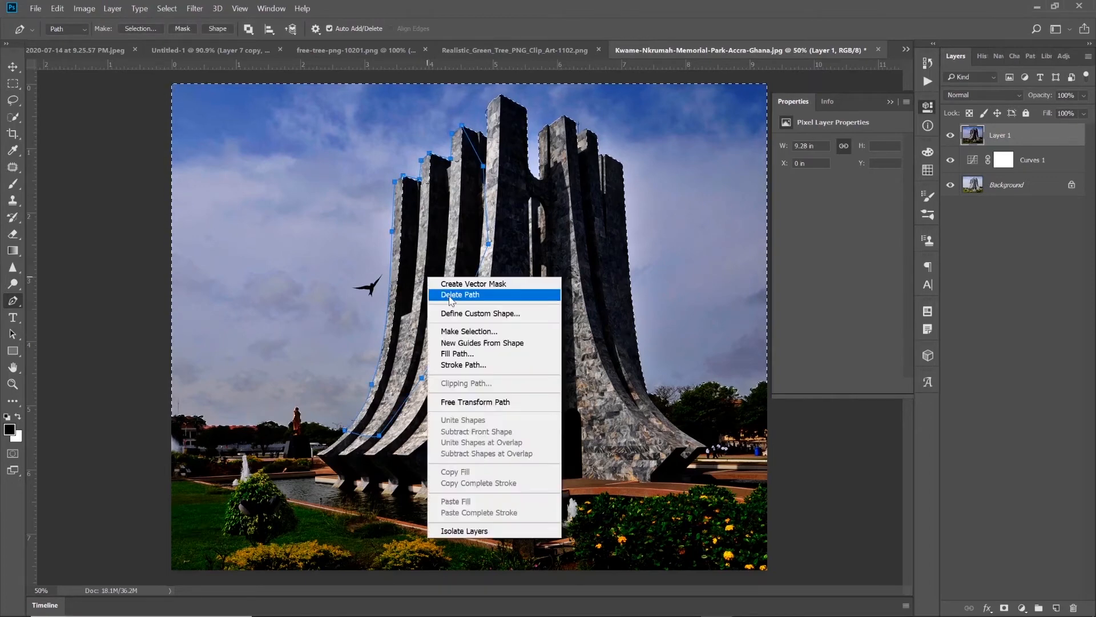
click(467, 332)
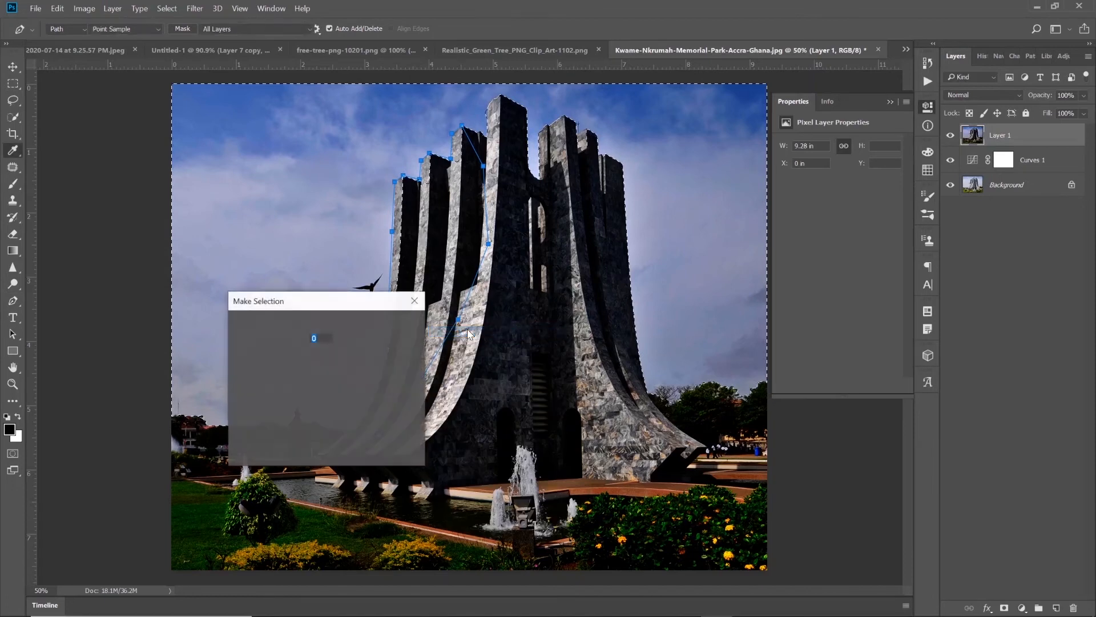
click(275, 412)
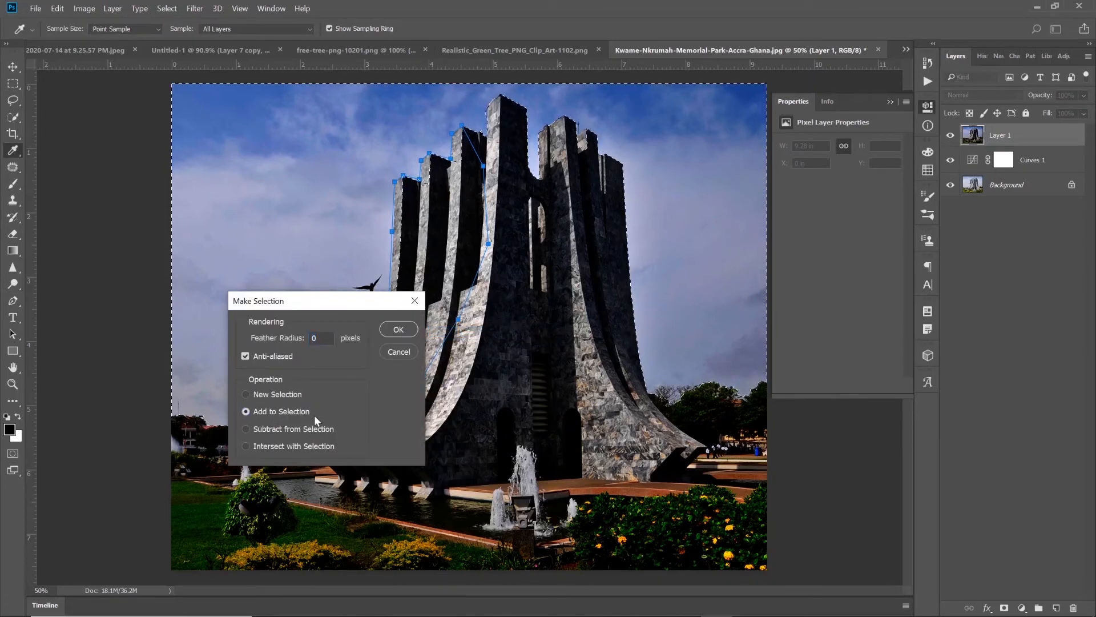
click(296, 428)
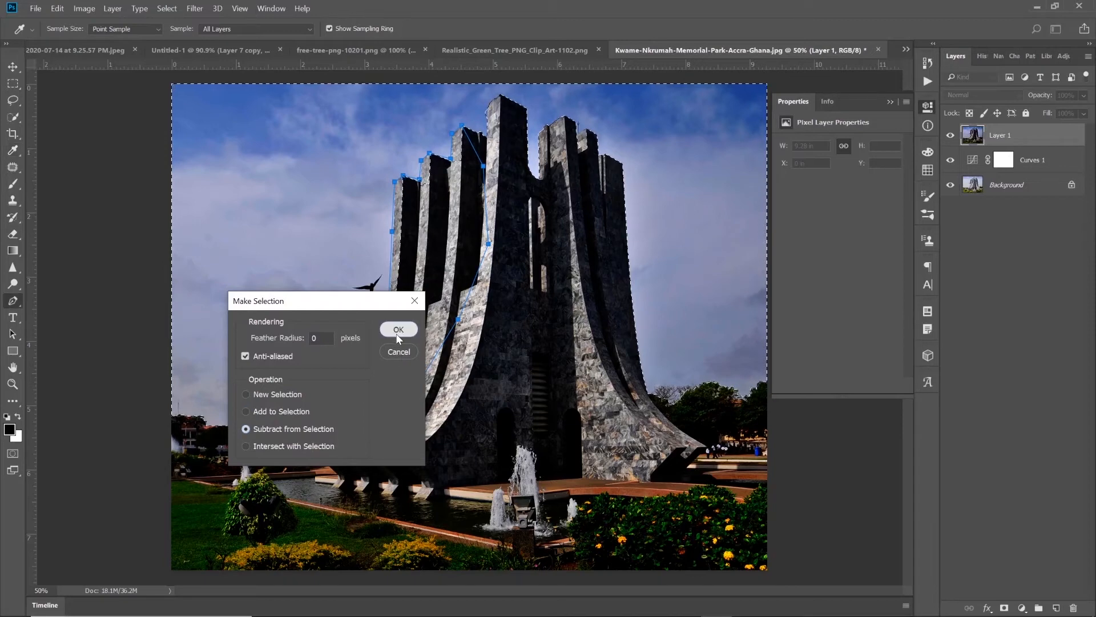
click(398, 330)
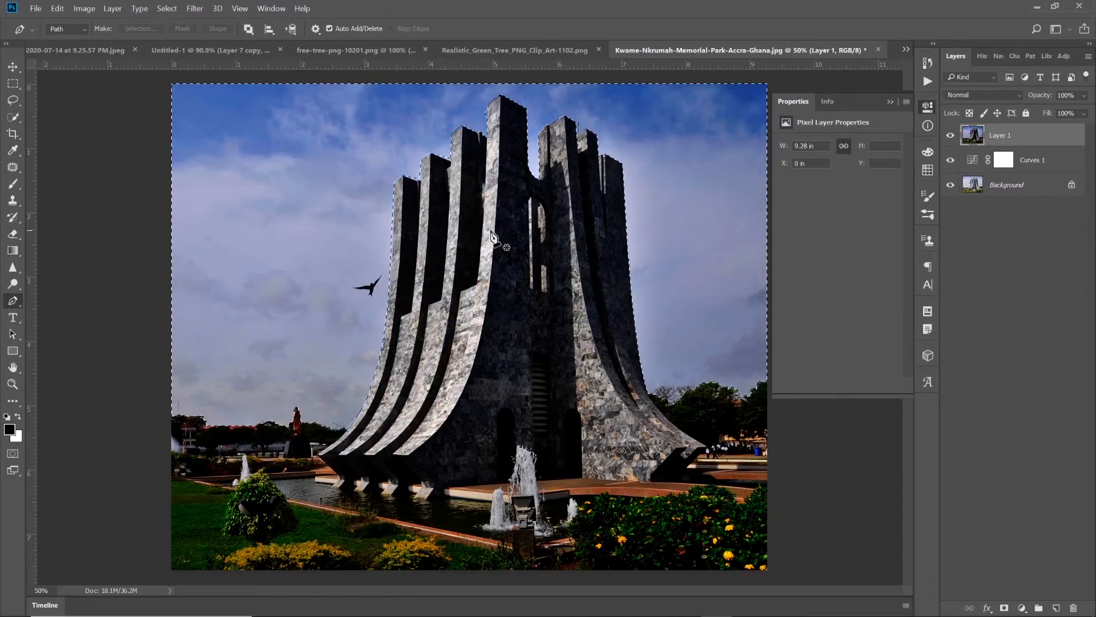
Step: Outline the small area at the top of the right-hand fins with a Pen path and subtract it from the sky selection, feather 0
click(574, 133)
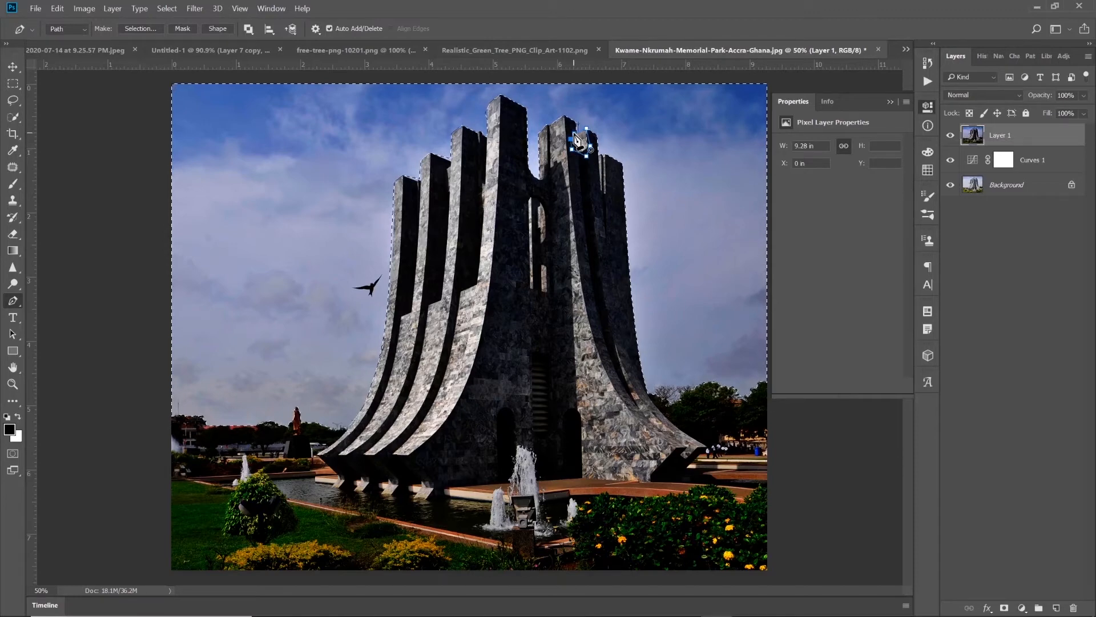
right_click(580, 149)
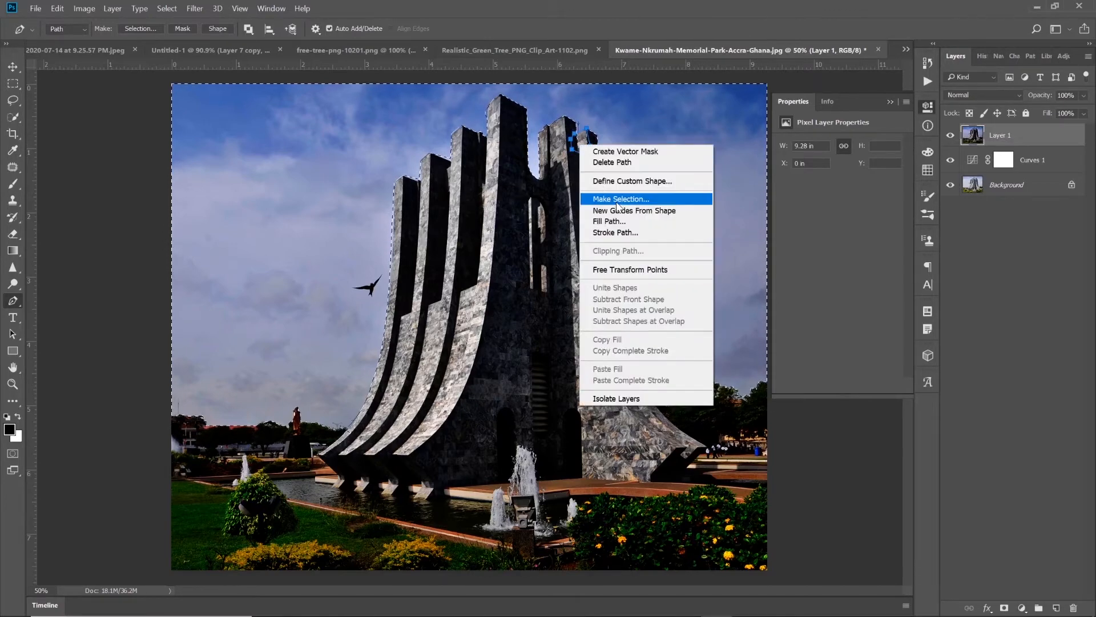
click(615, 200)
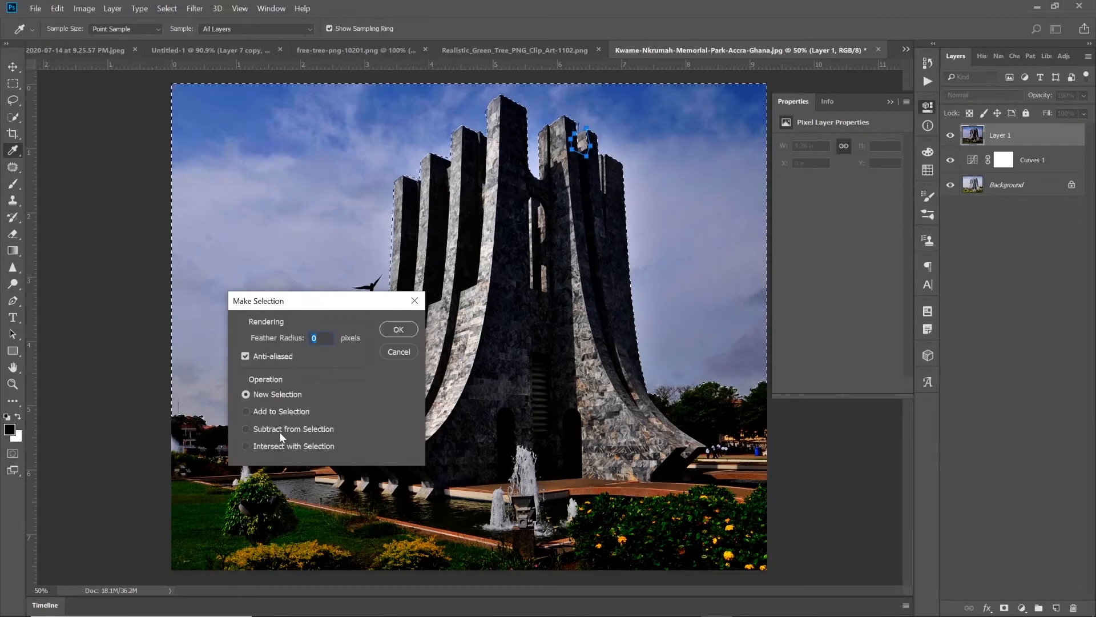
click(280, 432)
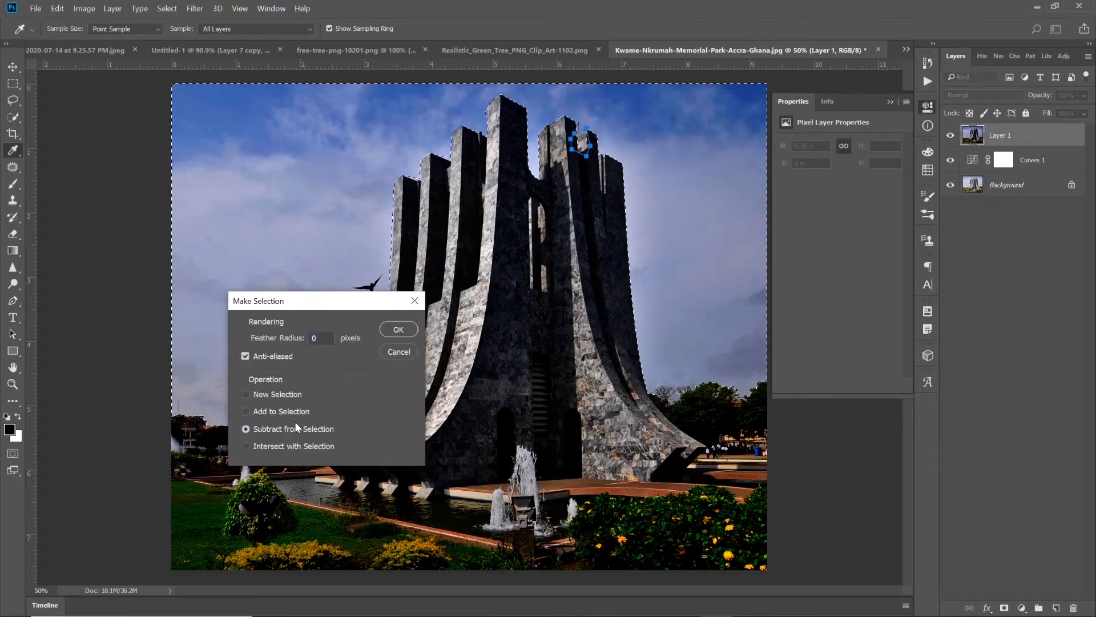
click(398, 330)
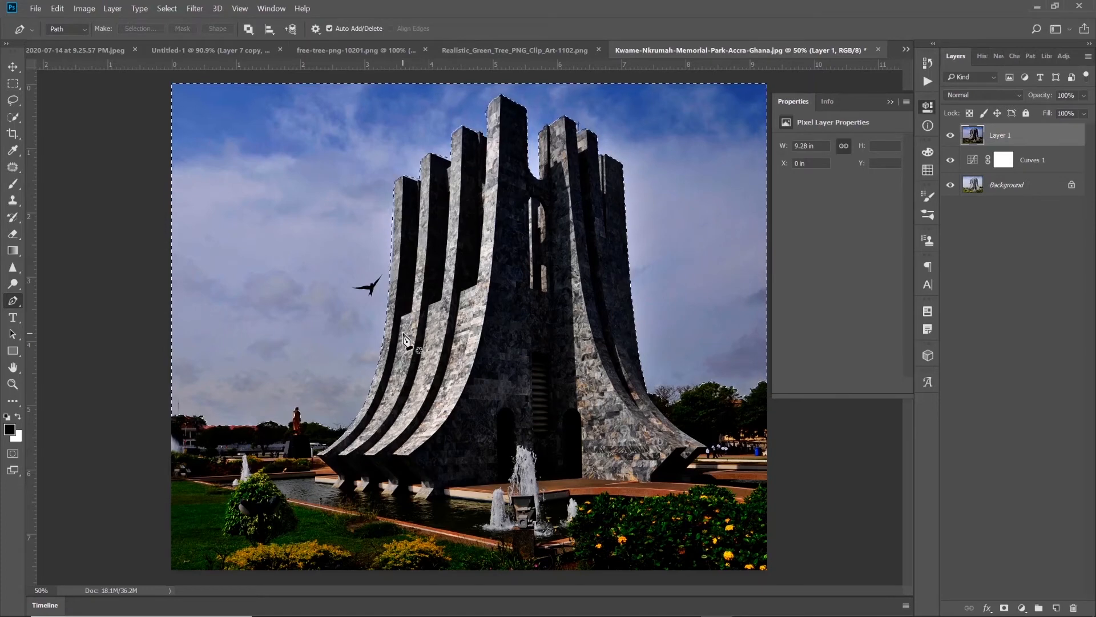
Step: Outline the small patch of sky beside the tallest fin's upper edge with a Pen path and add it to the selection, feather 0
click(488, 107)
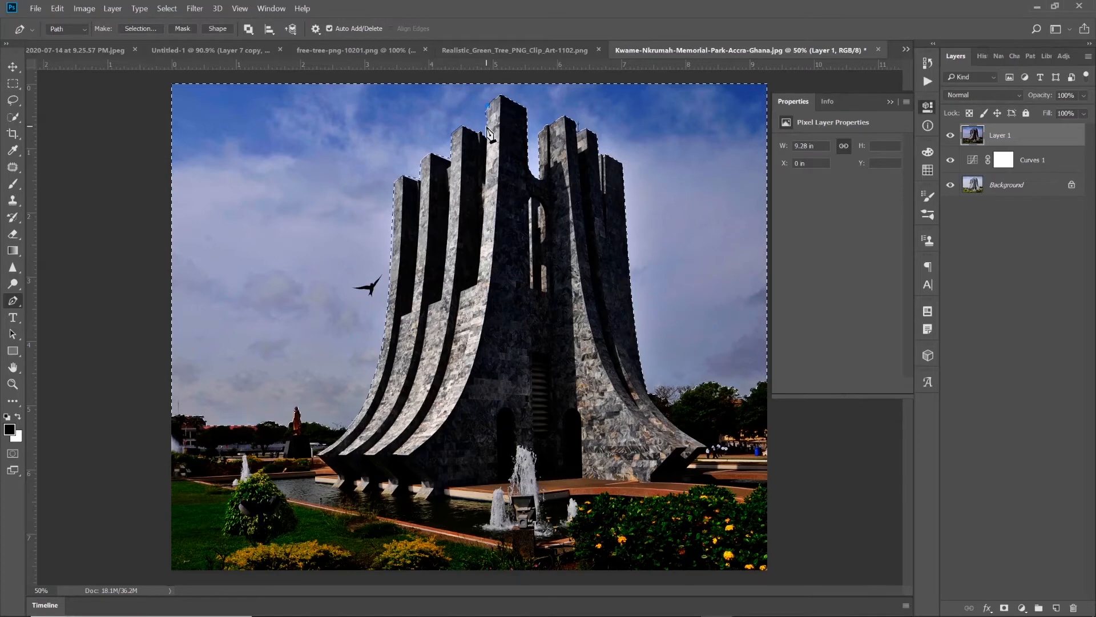
click(488, 131)
right_click(483, 157)
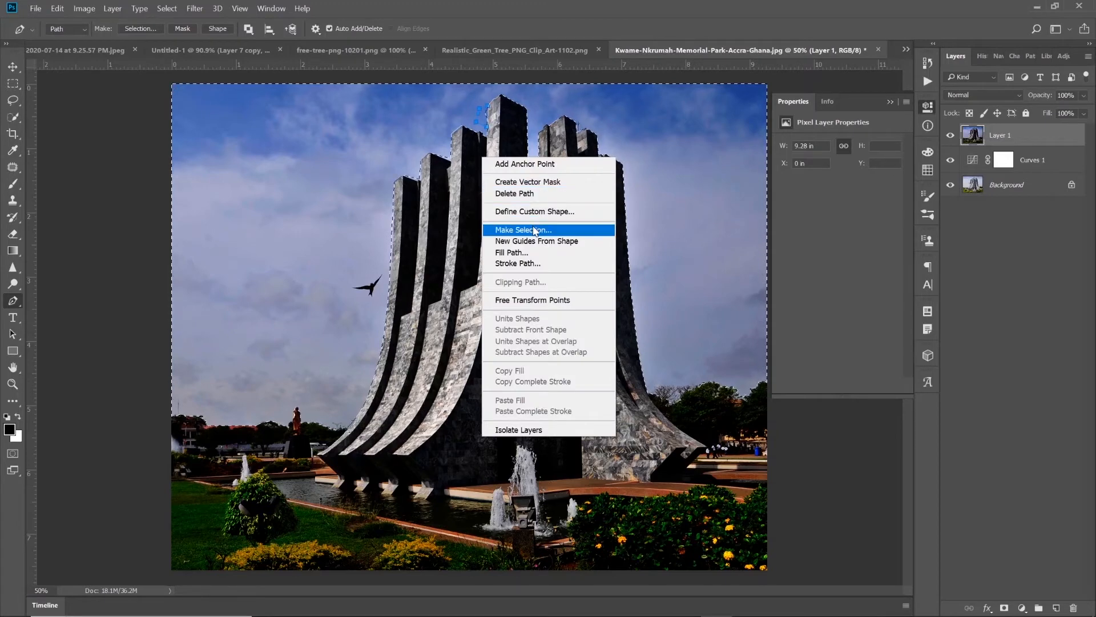
click(534, 230)
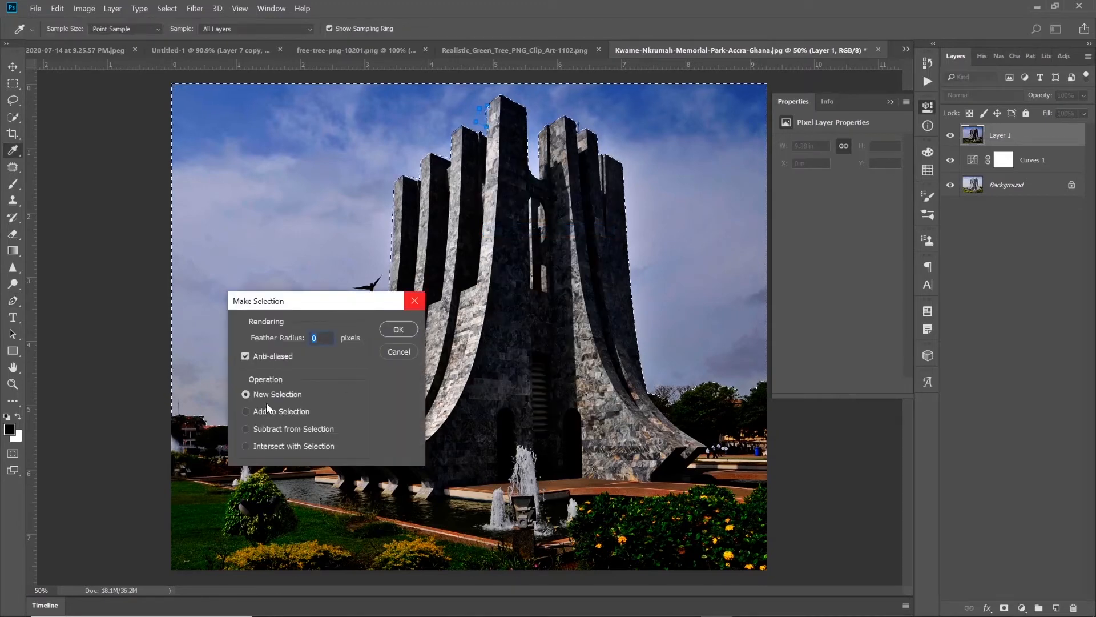
click(273, 411)
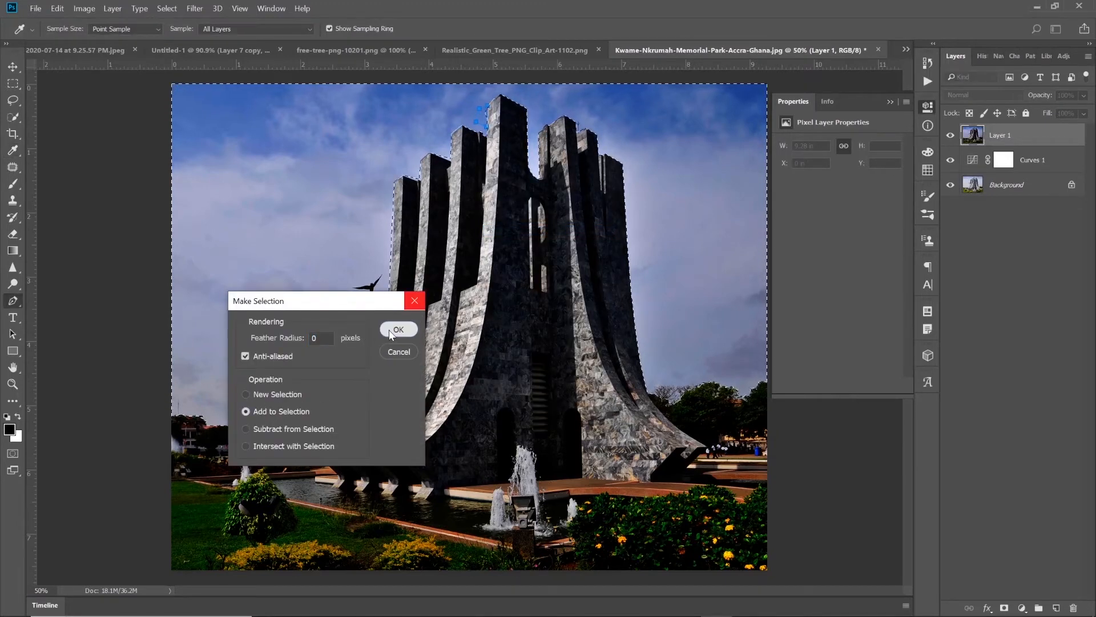
click(398, 330)
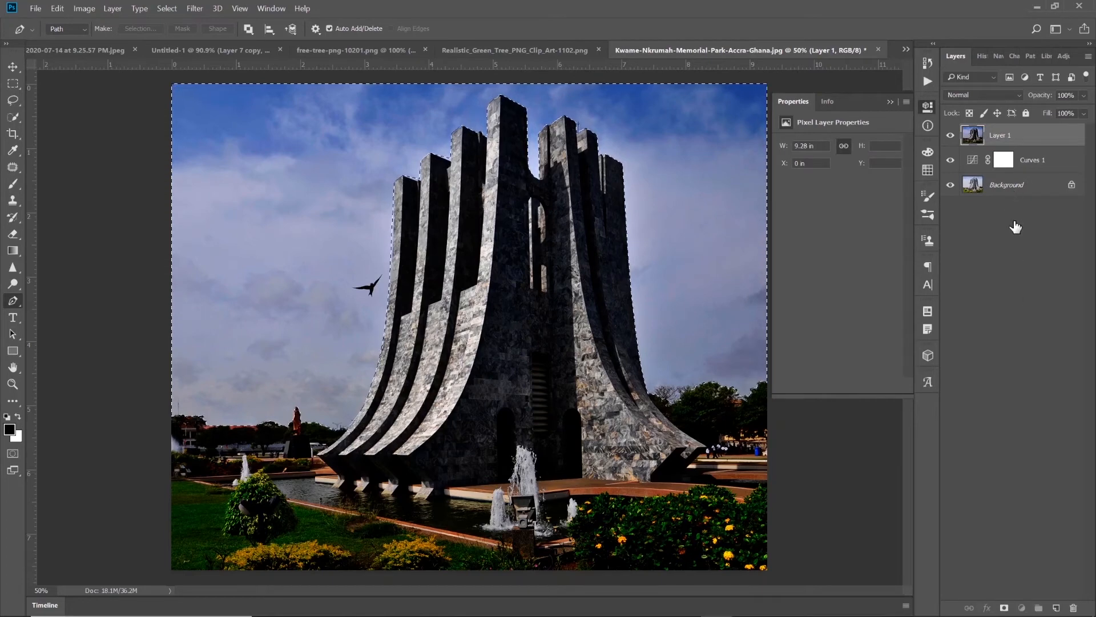
Step: Mask the Background layer from the sky selection, hide Layer 1 and Curves 1, and invert the mask to keep the memorial
key(alt+comma)
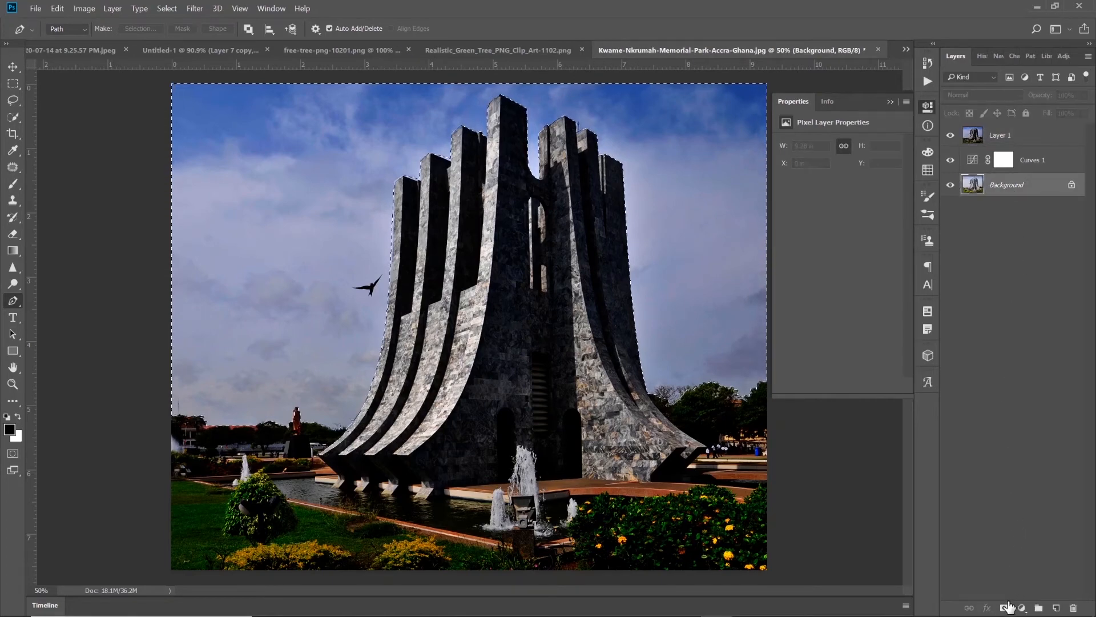
click(1005, 607)
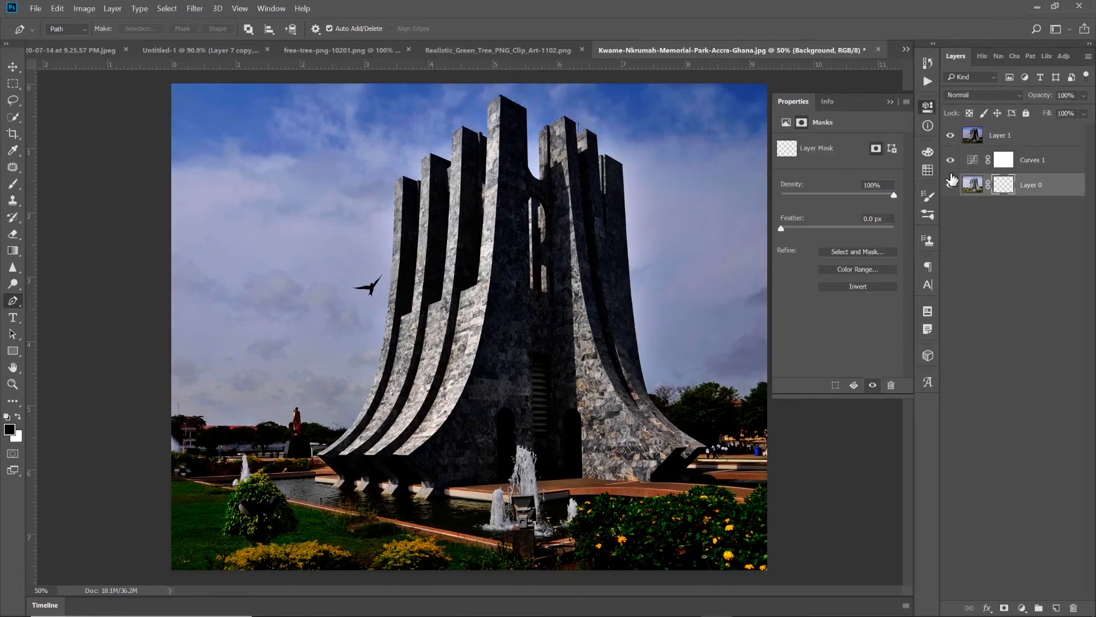
click(951, 137)
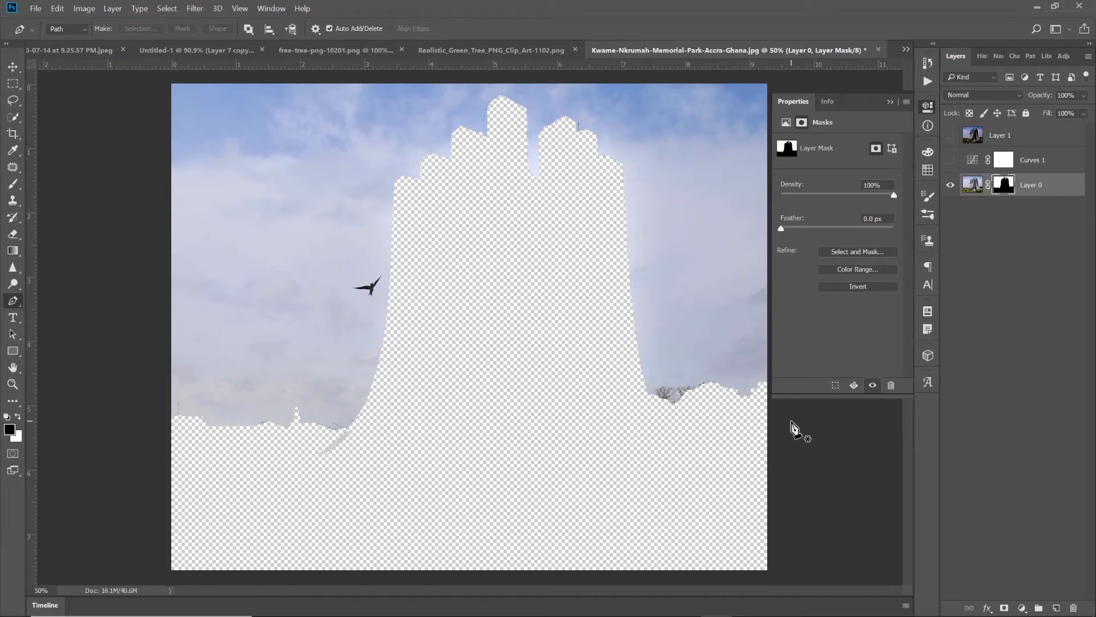
key(ctrl+i)
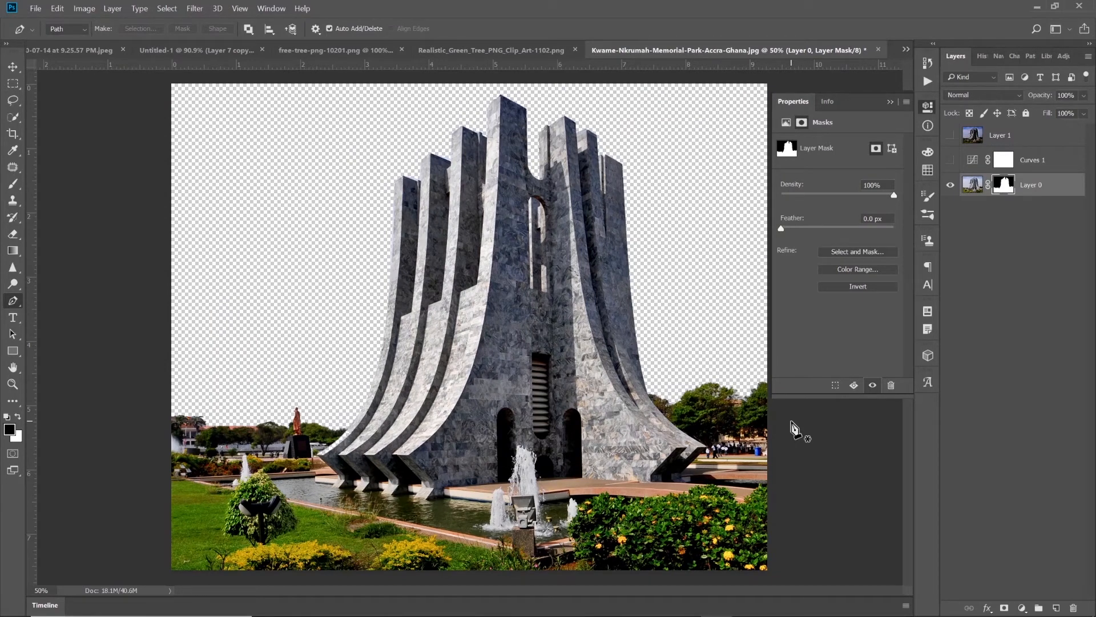
Step: Convert the masked memorial layer to a smart object and place it in the Untitled-1 flyer document
right_click(1031, 193)
click(961, 243)
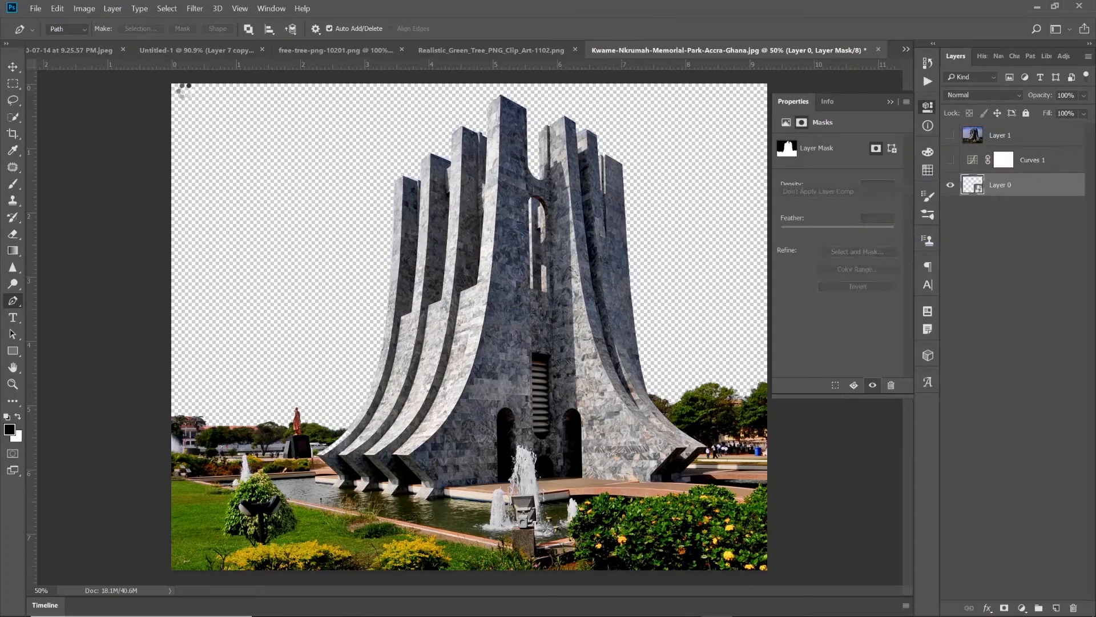
key(v)
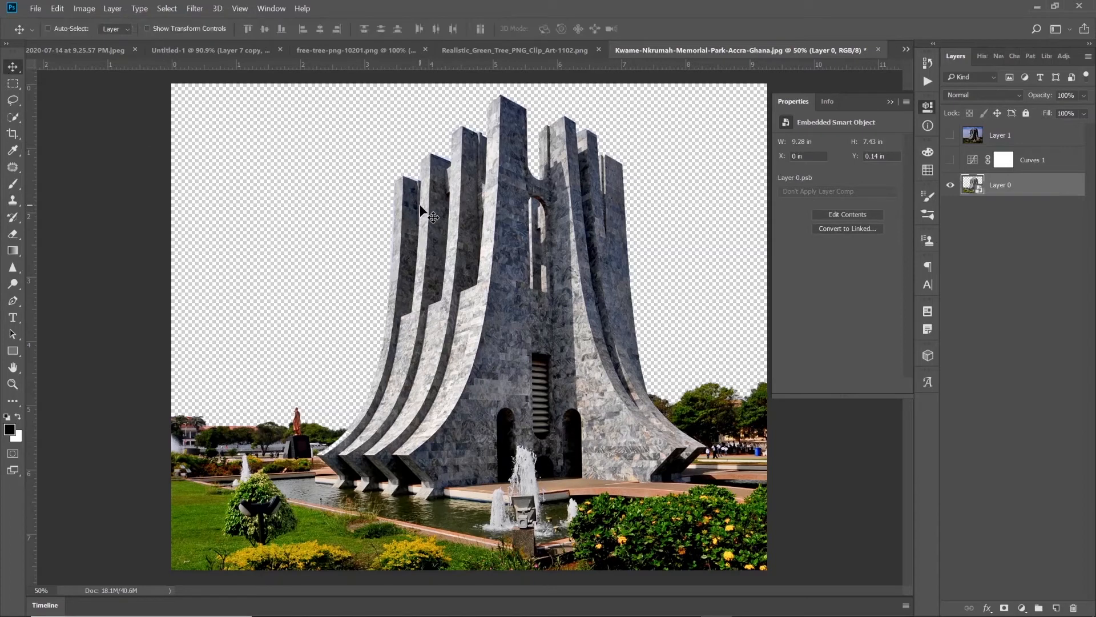
drag(453, 286, 321, 196)
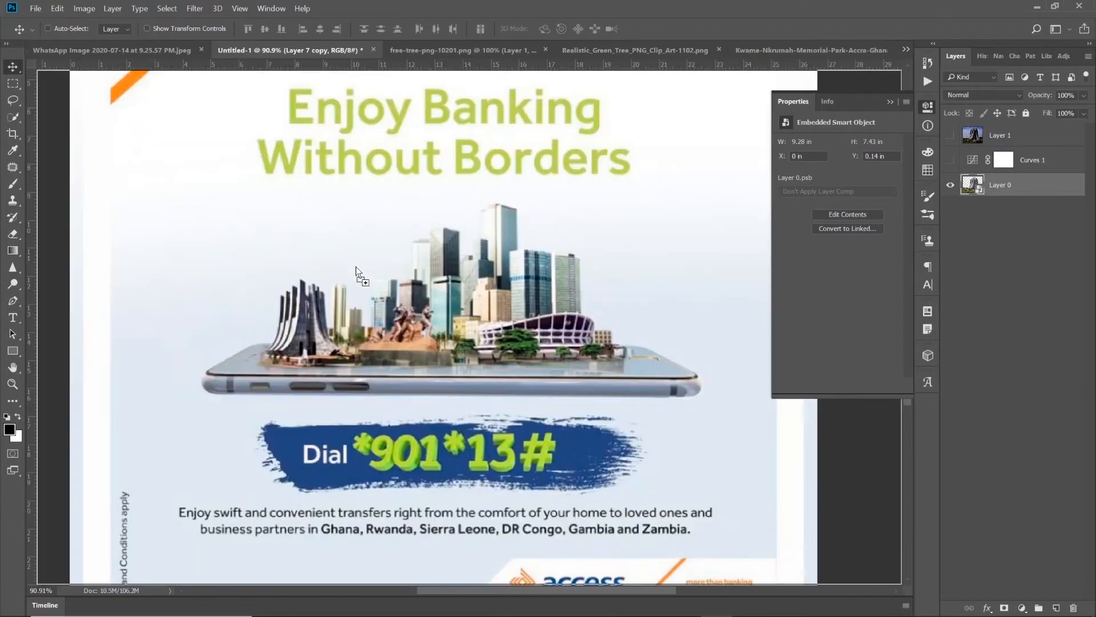
drag(356, 267, 360, 273)
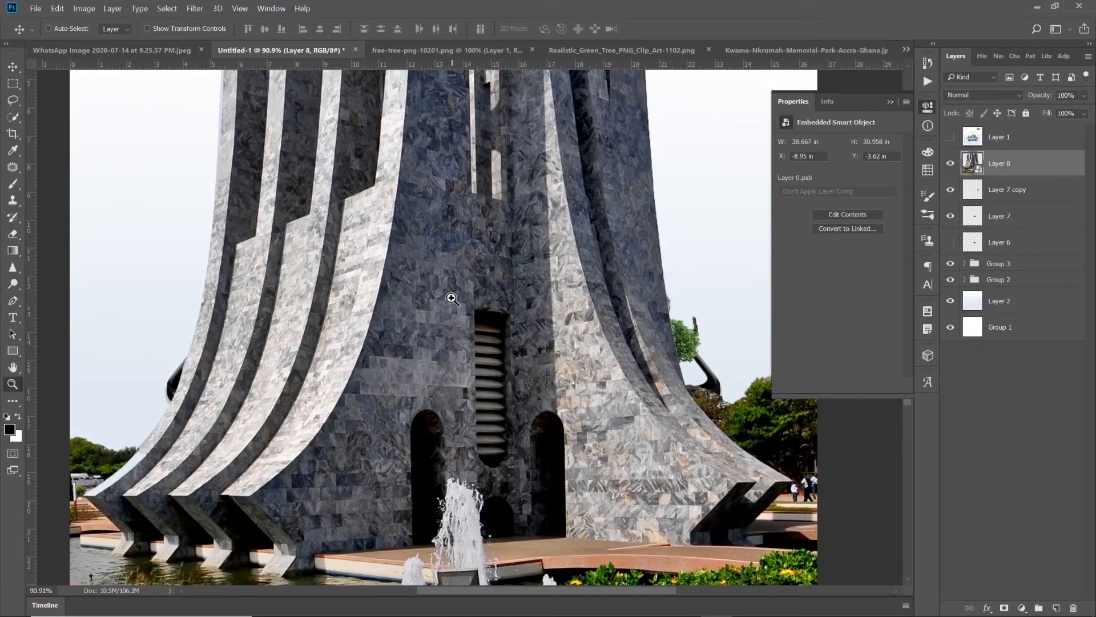
Step: Scale the memorial proportionally to 95.77% and position it over the left half of the phone
key(z)
alt+click(448, 272)
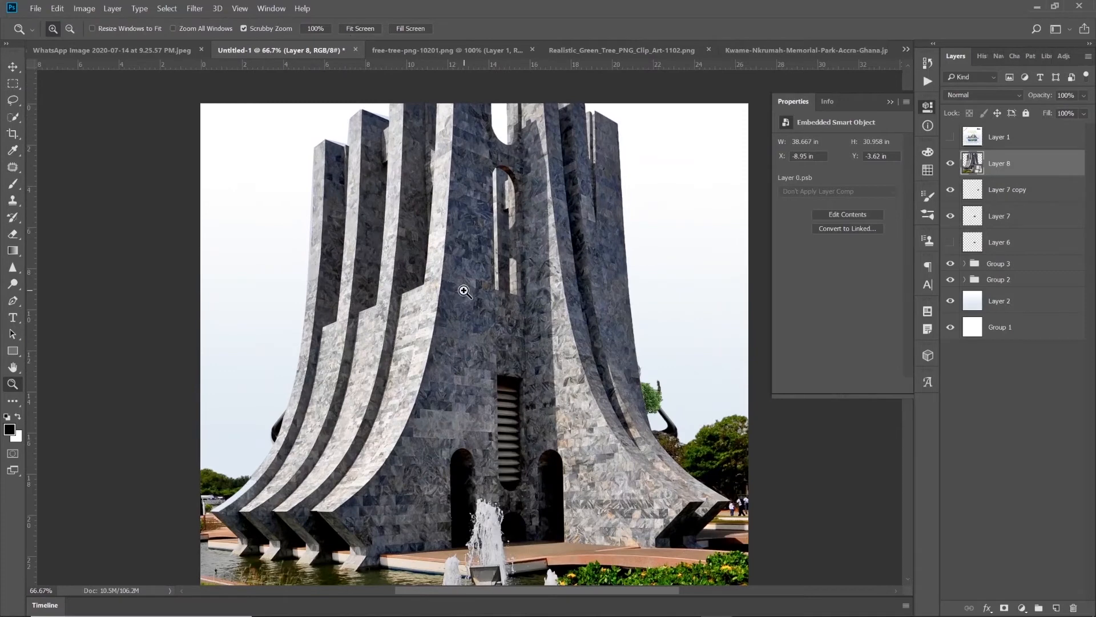
alt+click(461, 297)
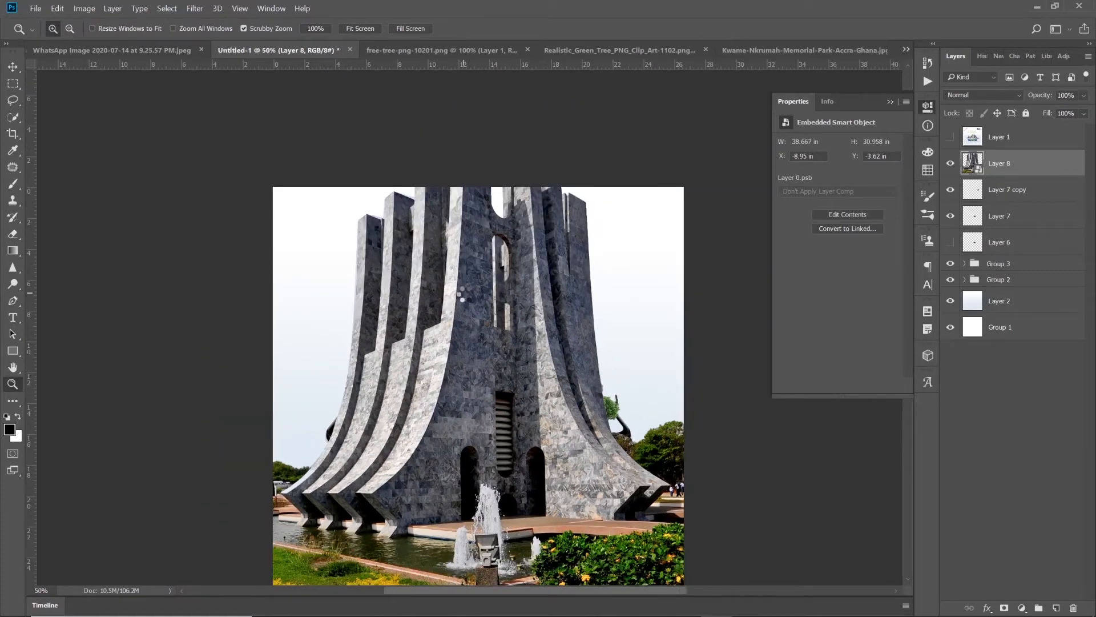
key(ctrl+t)
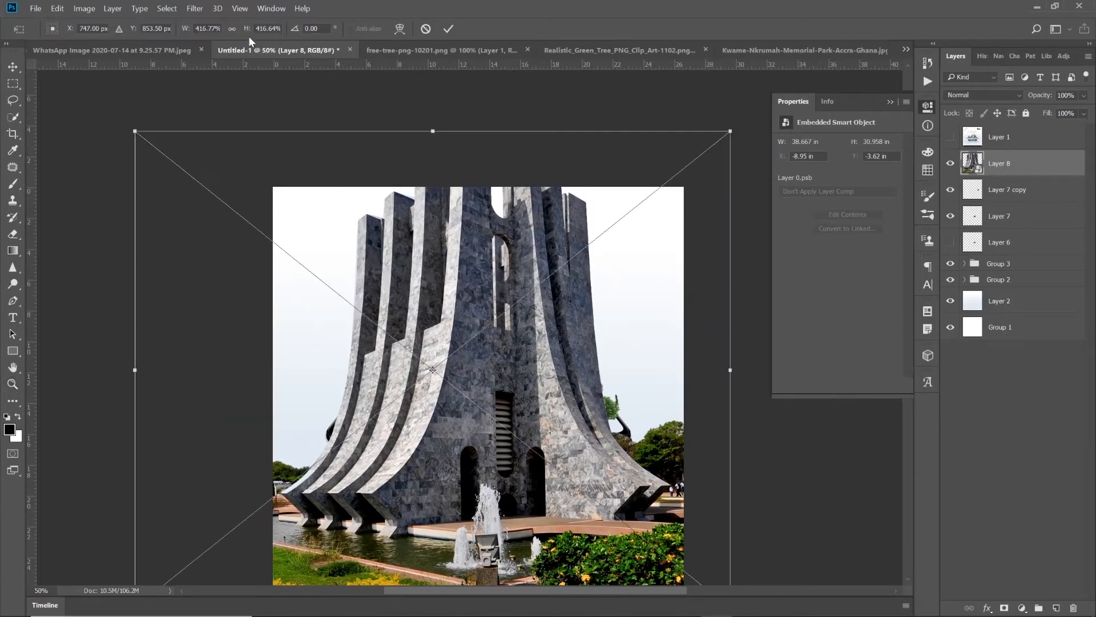
click(238, 28)
drag(243, 33, 74, 80)
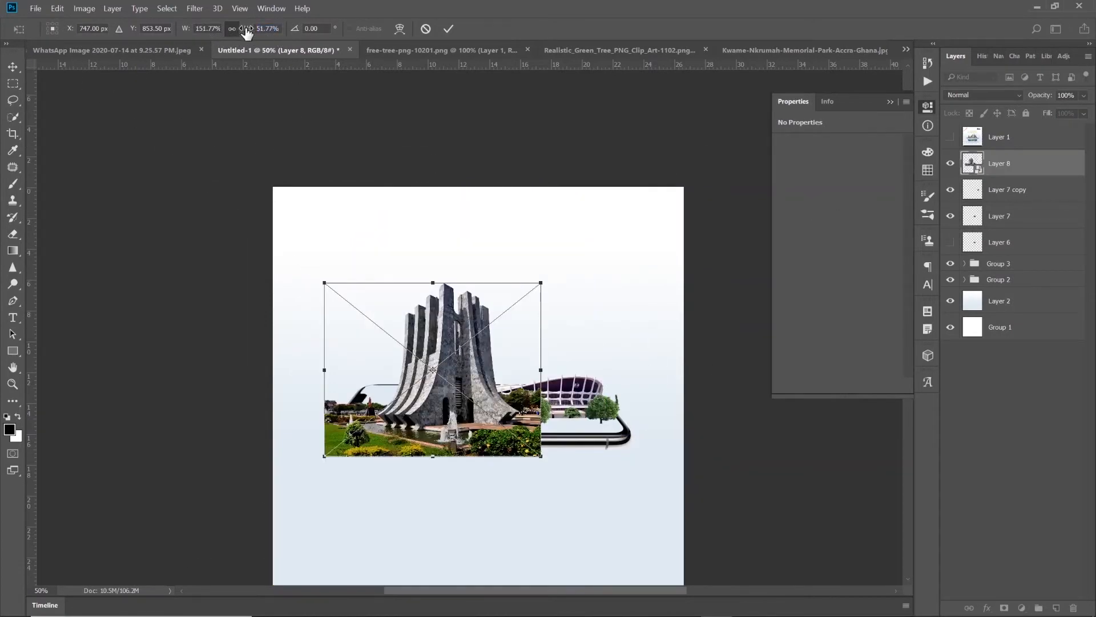
drag(247, 32, 211, 41)
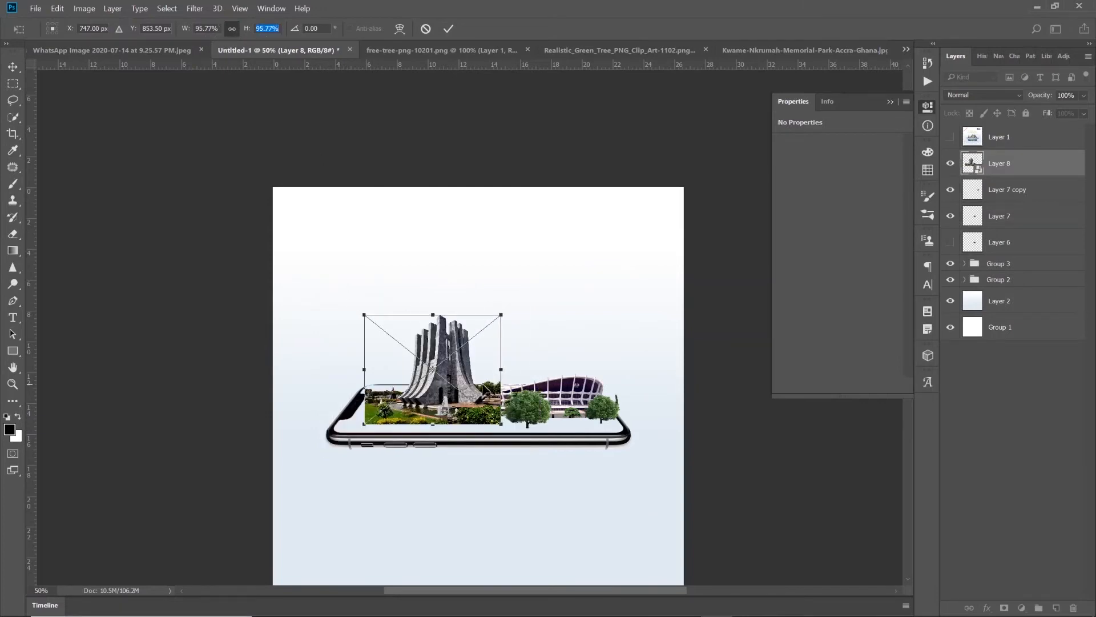
drag(480, 386, 436, 394)
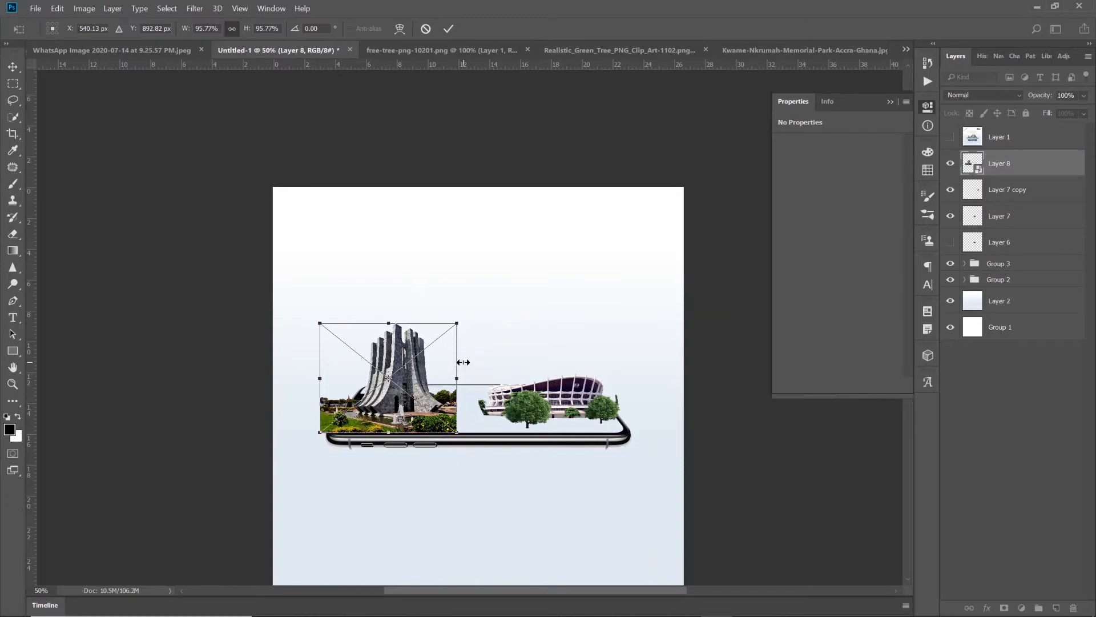
key(Return)
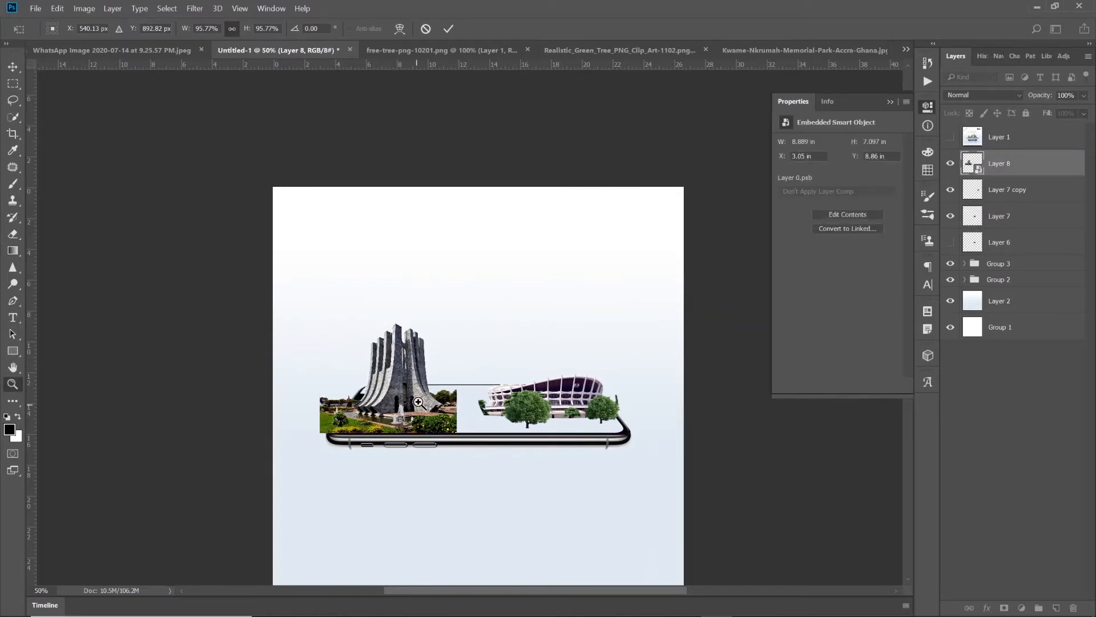
Step: Trace a Pen path along the memorial's base, following the pool, fountain and paving in front of it
click(418, 402)
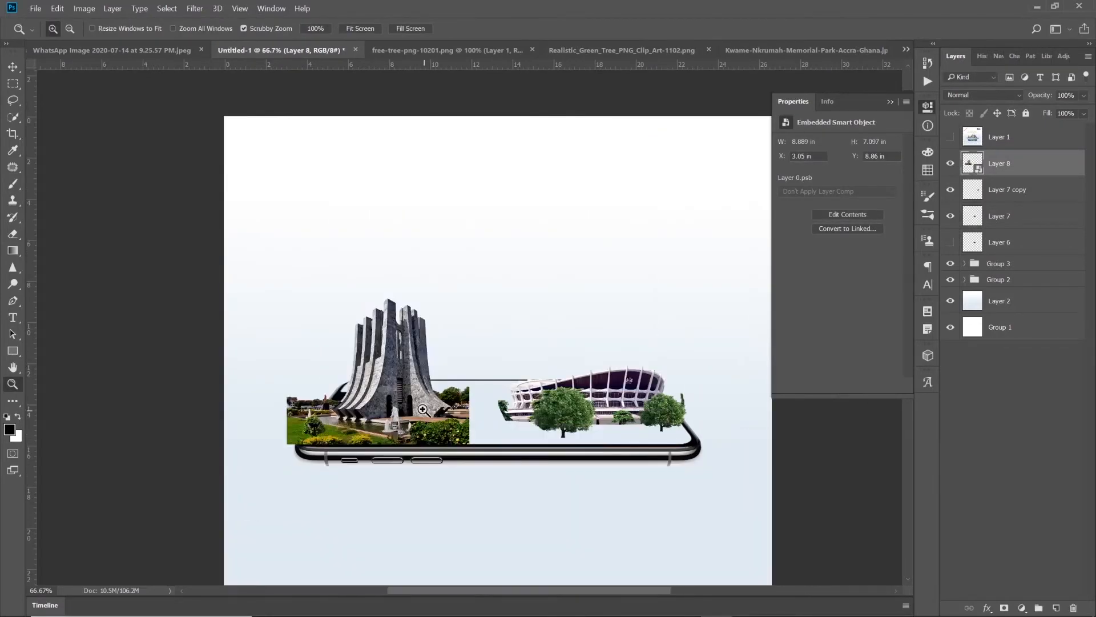
click(421, 409)
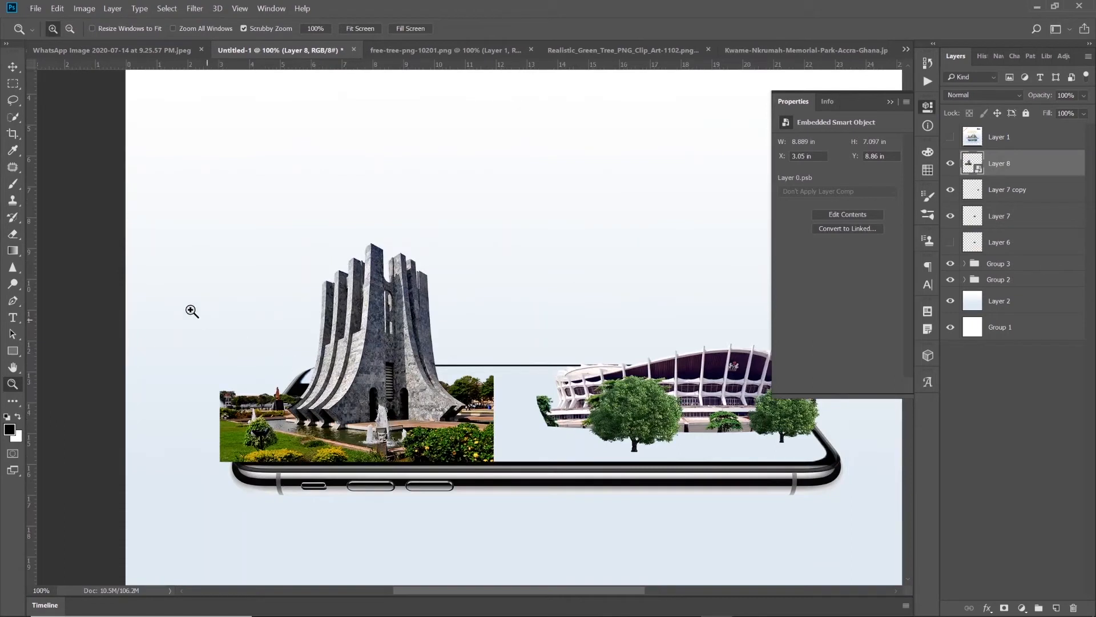
click(14, 101)
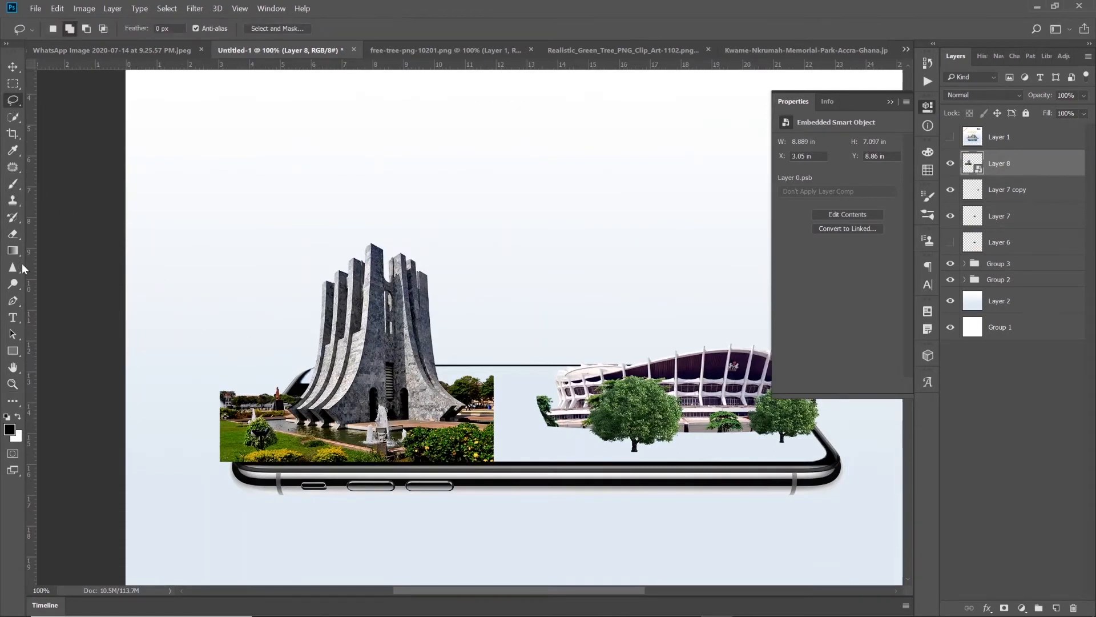
click(14, 301)
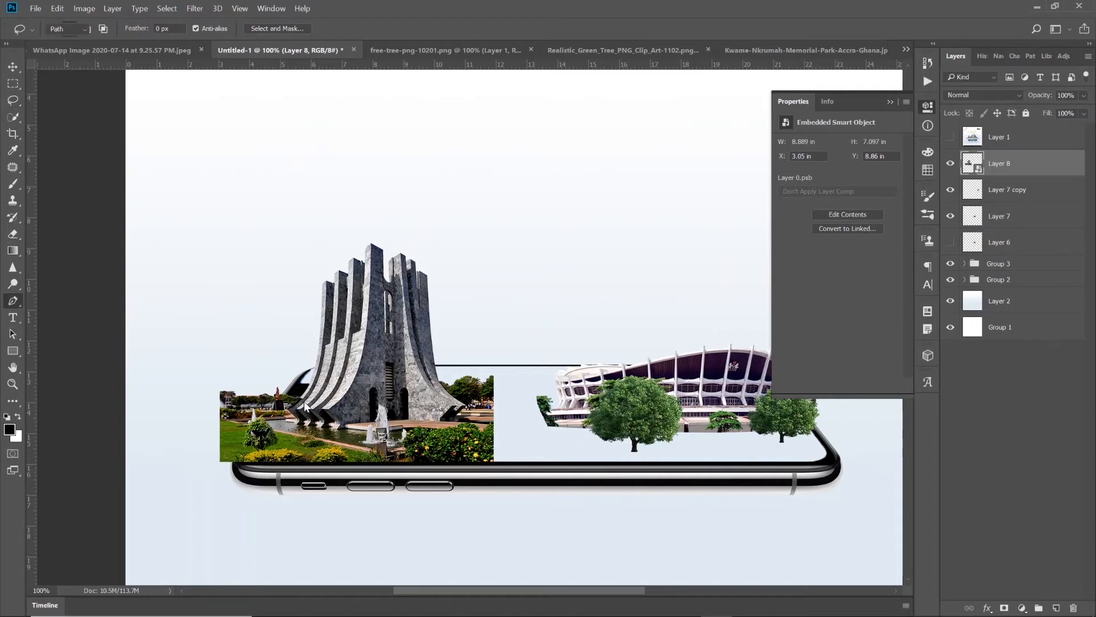
click(292, 418)
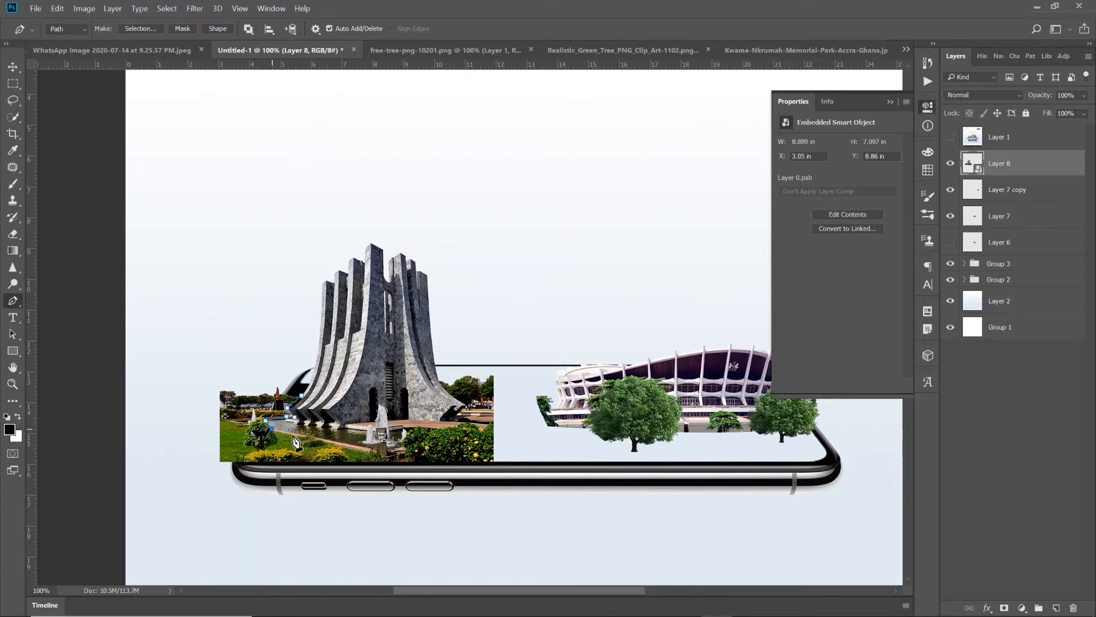
click(372, 448)
click(402, 441)
click(417, 426)
click(433, 428)
click(448, 430)
click(489, 425)
Step: Continue the Pen path loosely up and around the memorial's fins and back down its left side to close it
drag(438, 372, 453, 291)
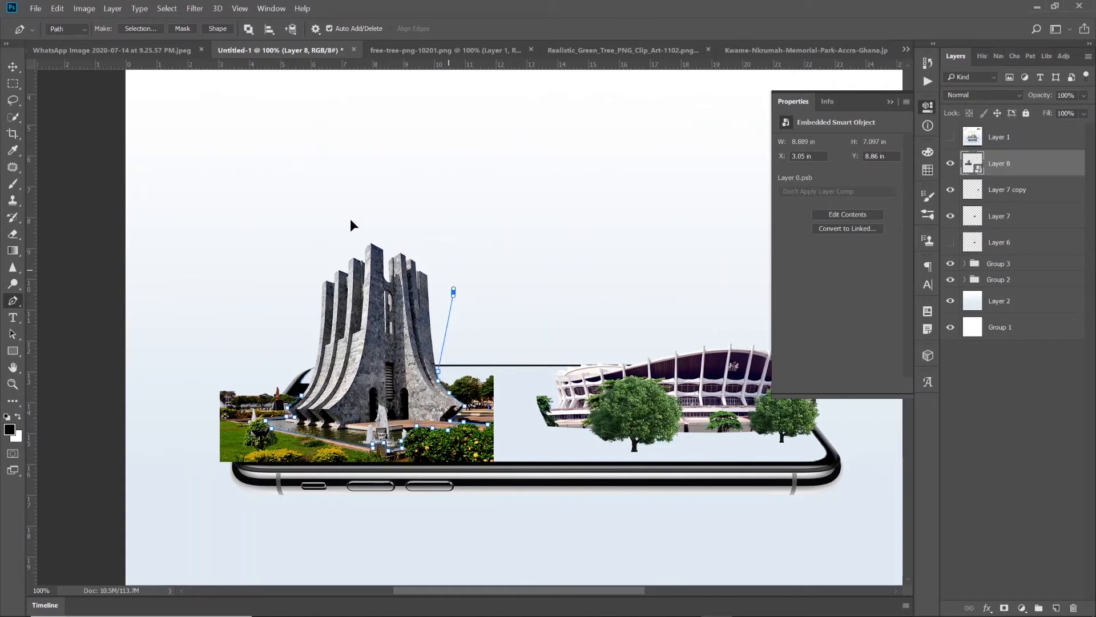
click(422, 233)
click(352, 219)
drag(305, 254, 305, 262)
click(301, 319)
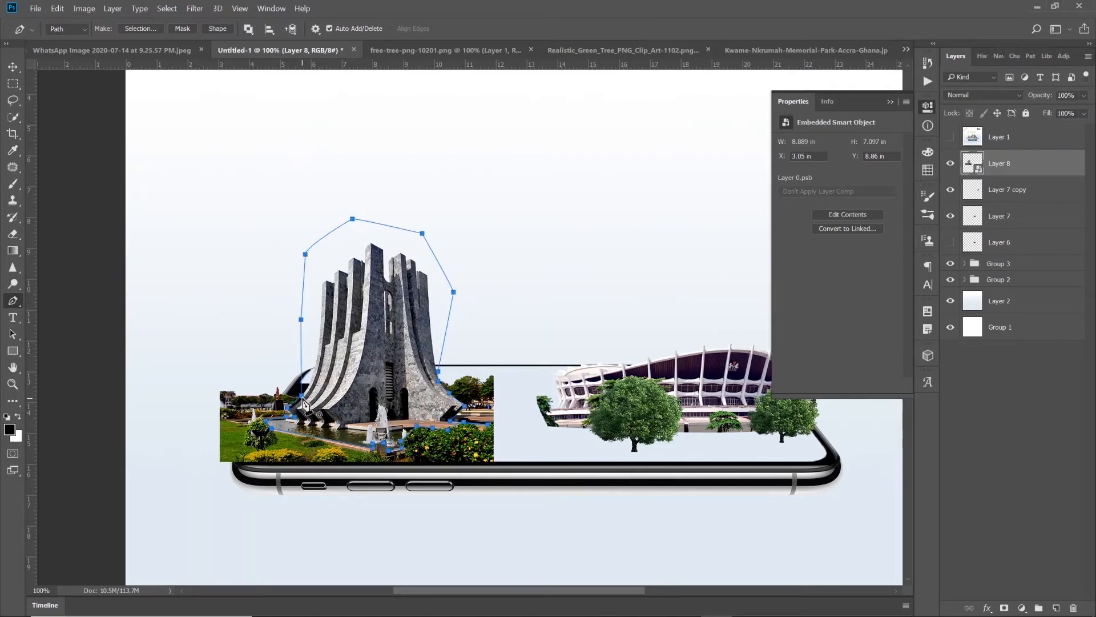
Step: Turn the path into an anti-aliased selection with 0-pixel feather and use it to mask Layer 8
right_click(364, 337)
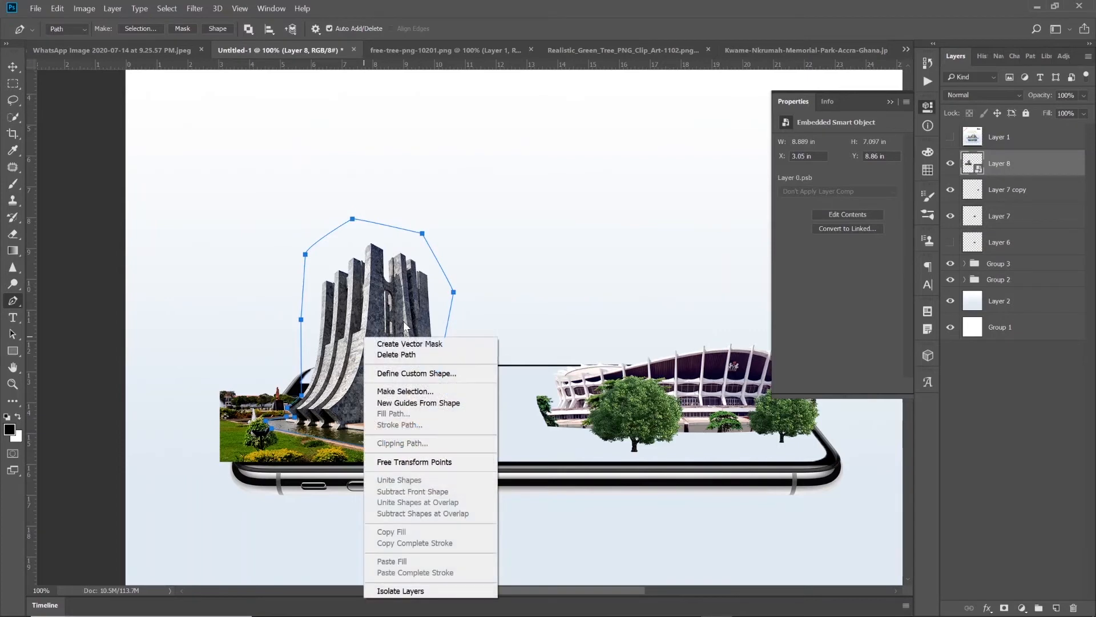
click(434, 390)
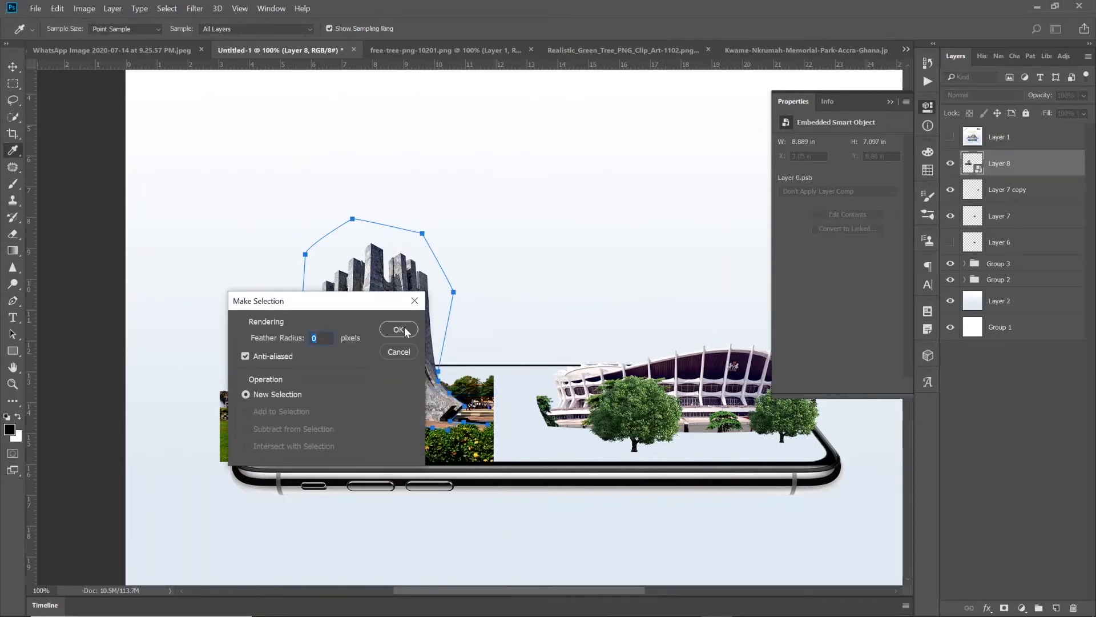
click(405, 332)
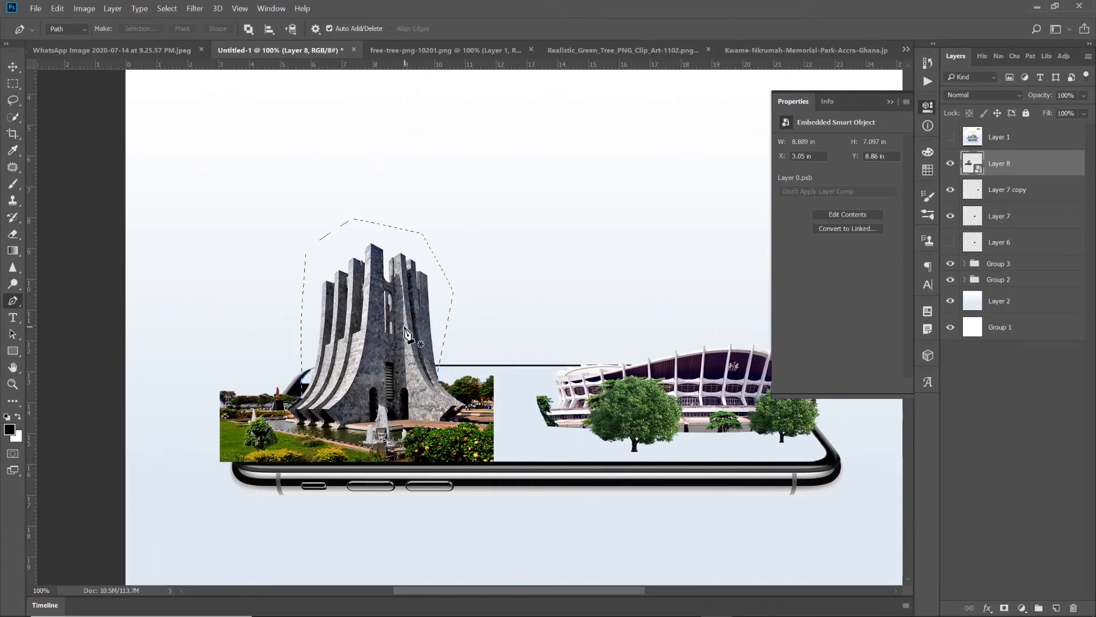
click(1006, 609)
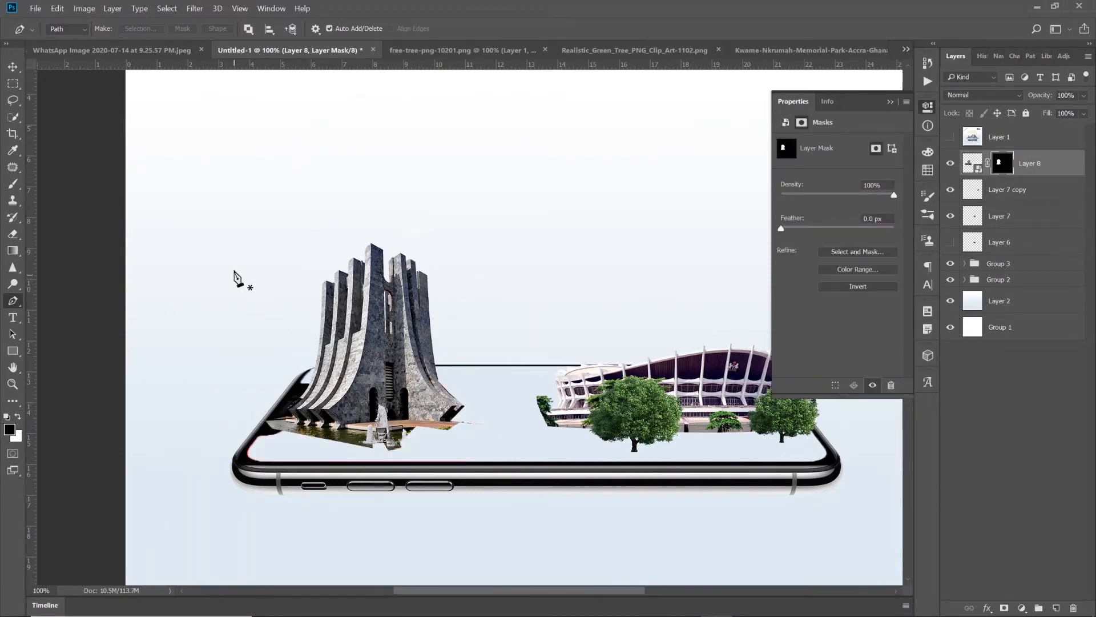
Step: Move the masked memorial clear of the phone's notch and scale it down proportionally on the left part of the screen
click(12, 66)
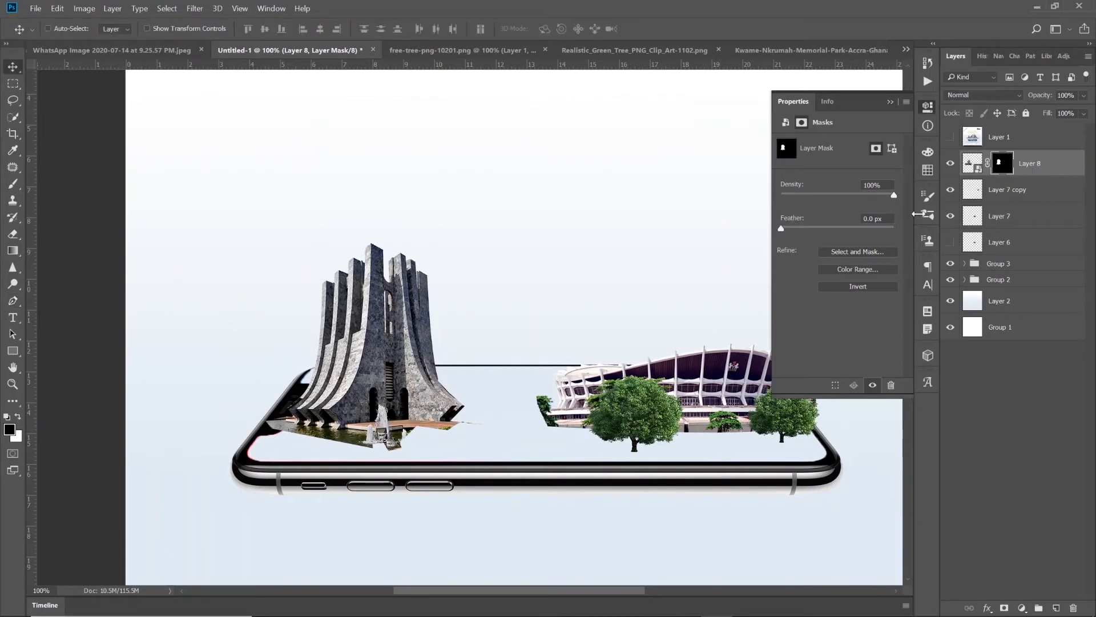
drag(395, 370, 431, 373)
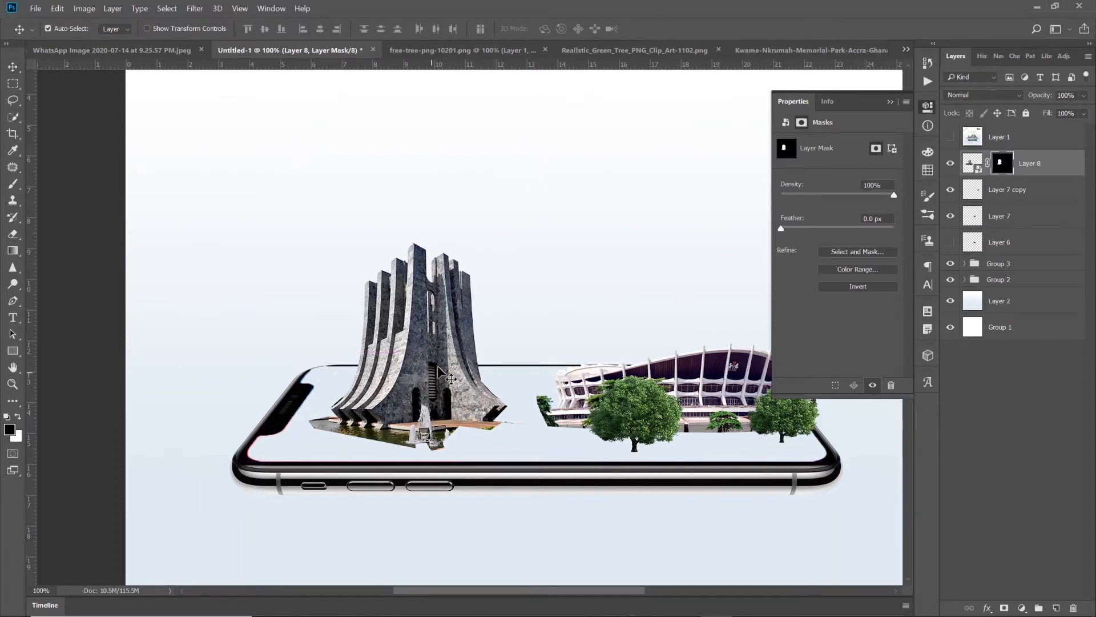
key(ctrl+t)
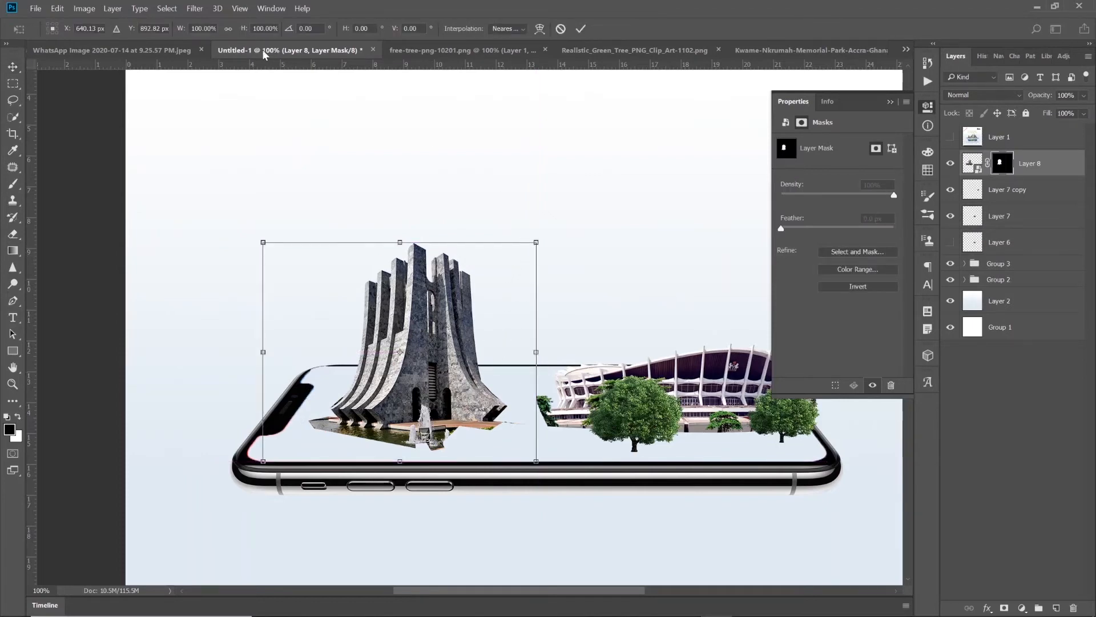
click(229, 29)
drag(520, 255, 440, 294)
key(Return)
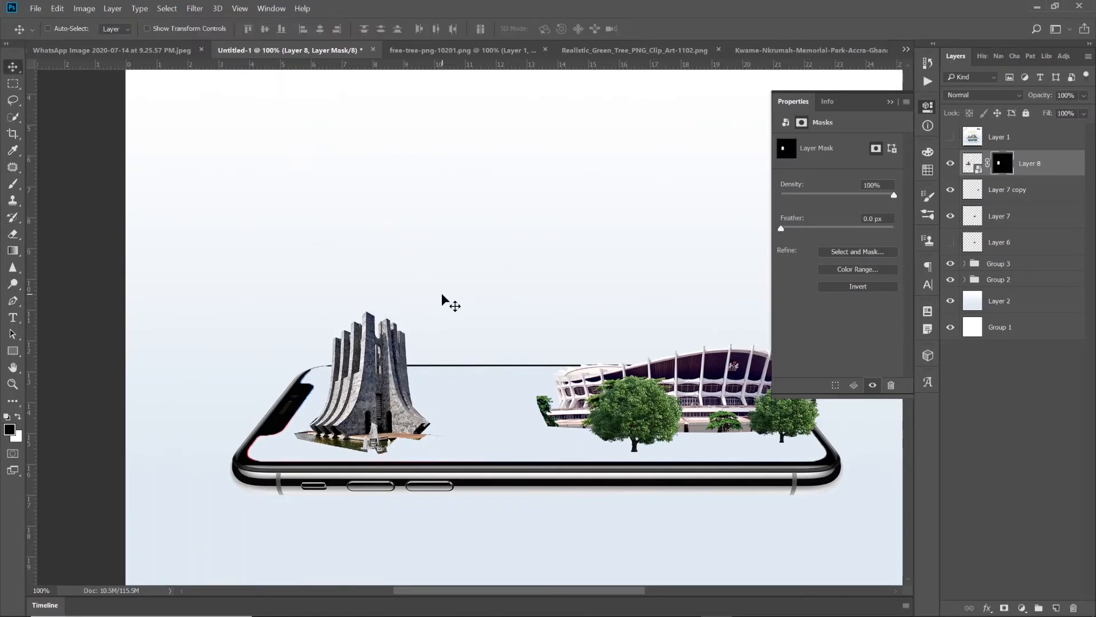
Step: Shift the memorial up toward the notch and trace a closed Pen path around the pool, fountain and paving along its base
drag(386, 379, 366, 355)
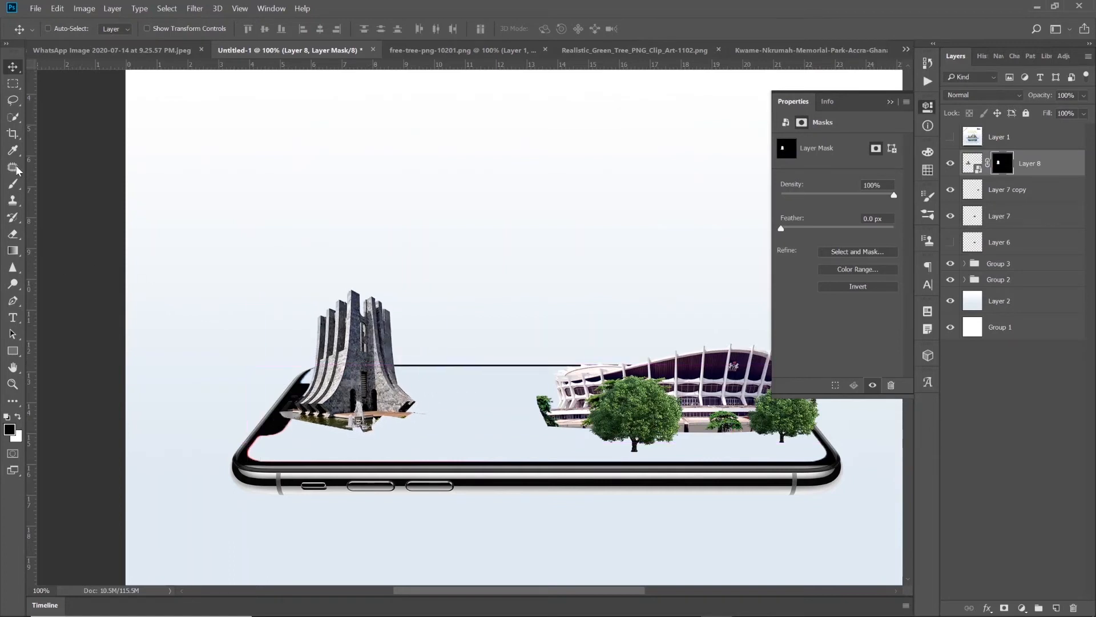
click(11, 102)
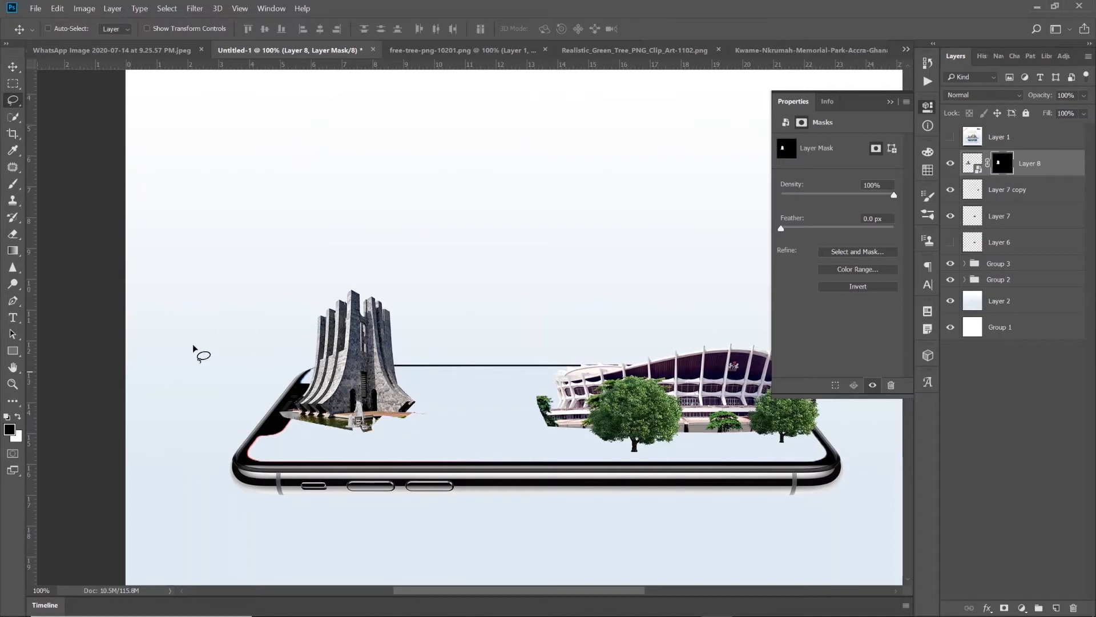
click(13, 302)
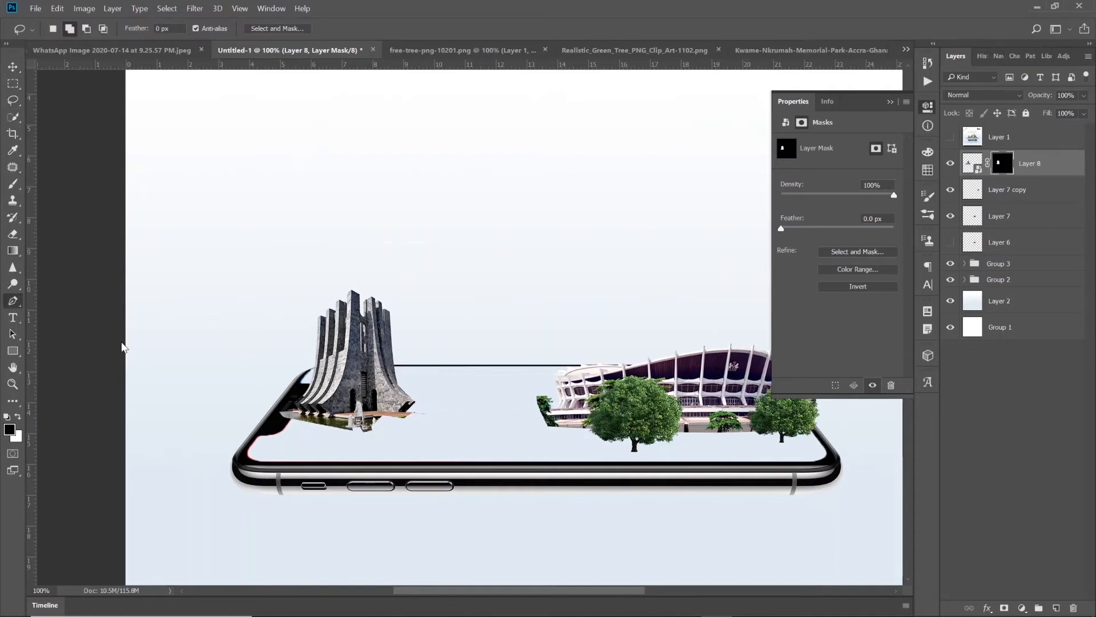
click(292, 410)
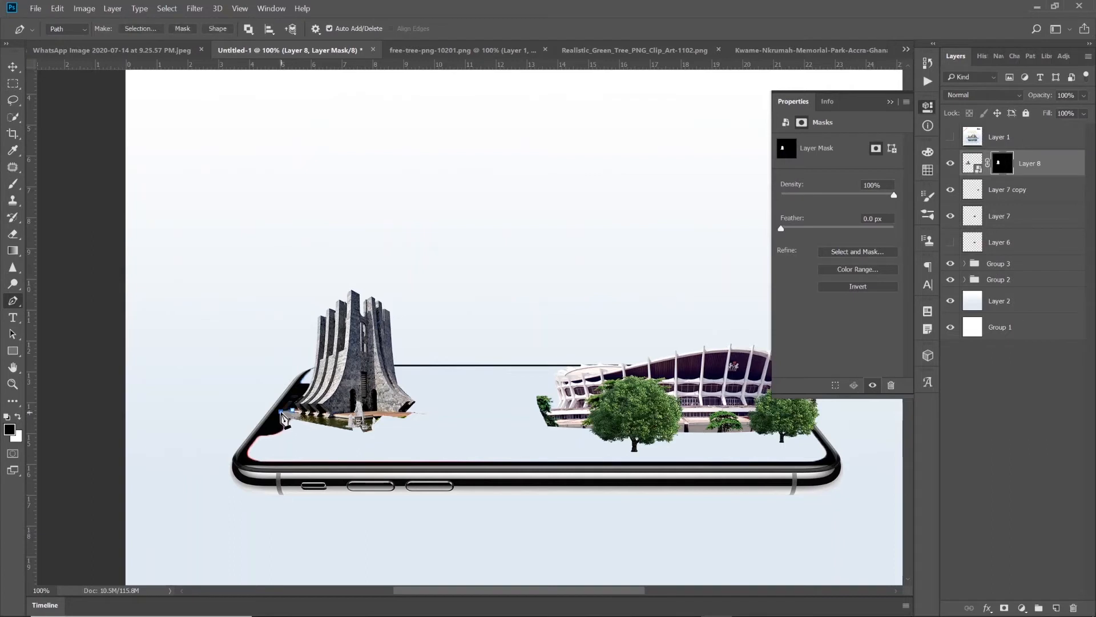
drag(275, 432, 292, 451)
drag(336, 441, 407, 440)
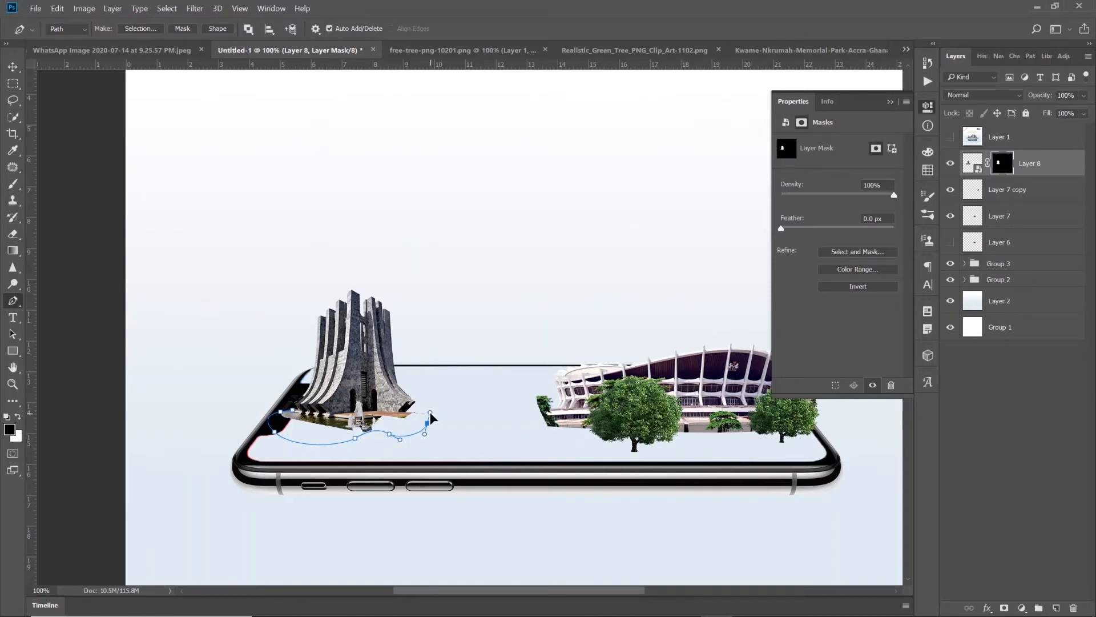
drag(407, 408, 335, 404)
Step: Turn the path into a new anti-aliased selection with 0-pixel feather and fill it with black on Layer 8's mask to hide the base surroundings
right_click(336, 421)
click(400, 214)
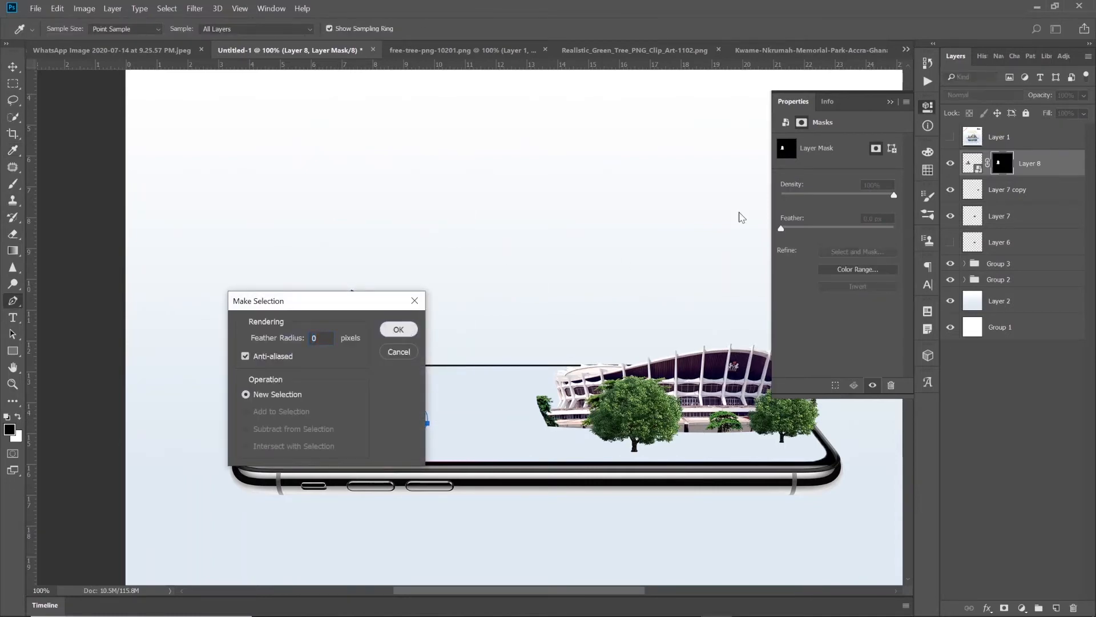
key(Return)
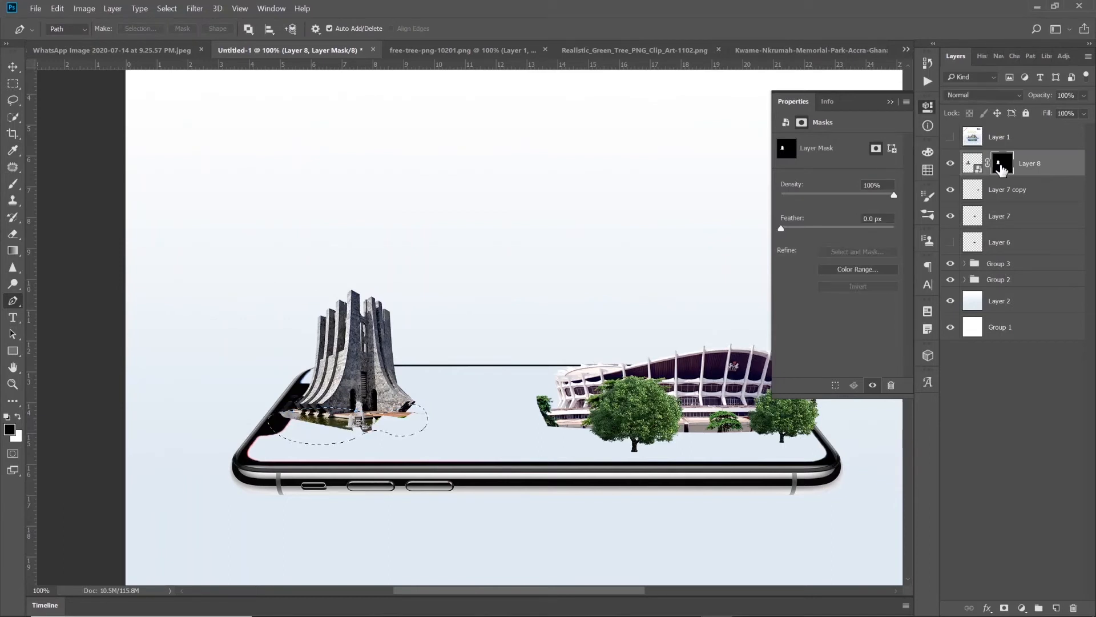
key(x)
key(ctrl+BackSpace)
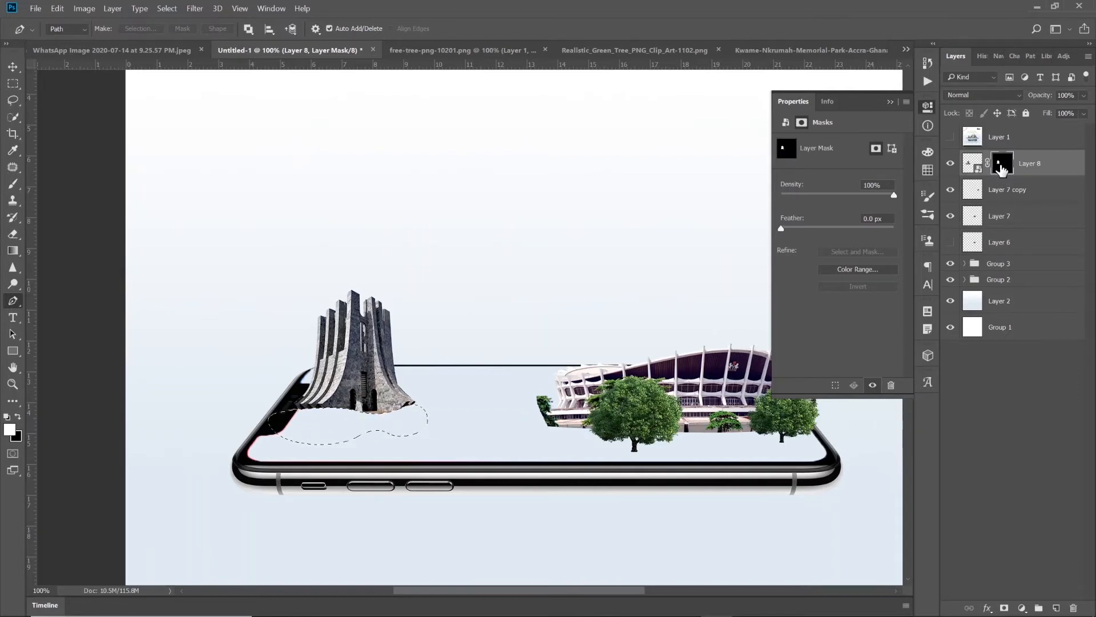
Step: Try filling the selected mask area with white to reveal the garden around the memorial's base, and undo it
key(x)
key(ctrl+BackSpace)
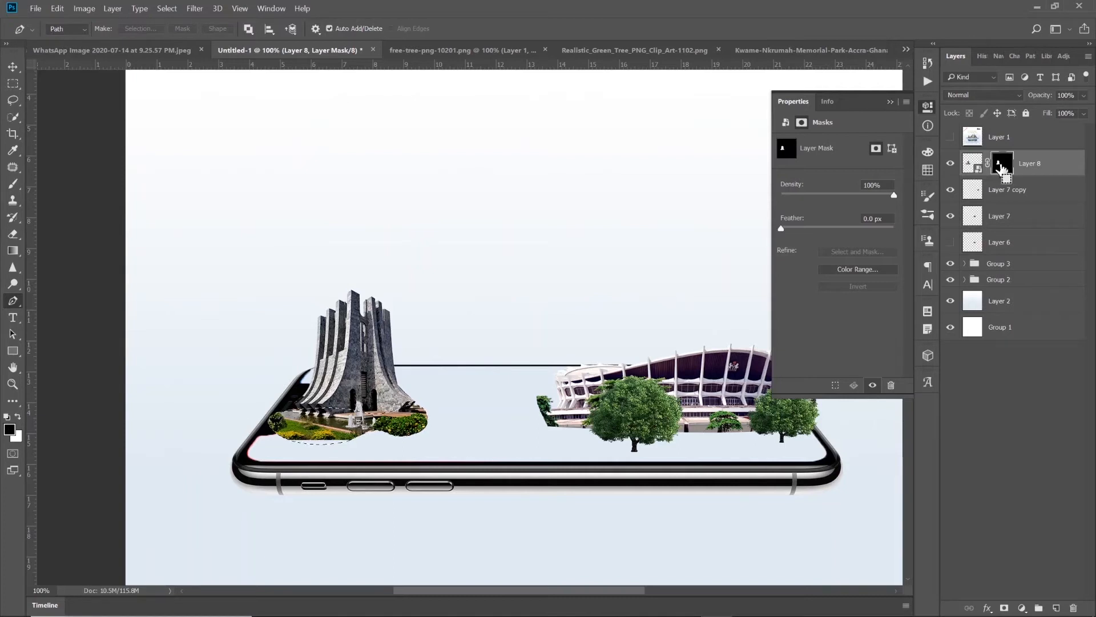
key(ctrl+d)
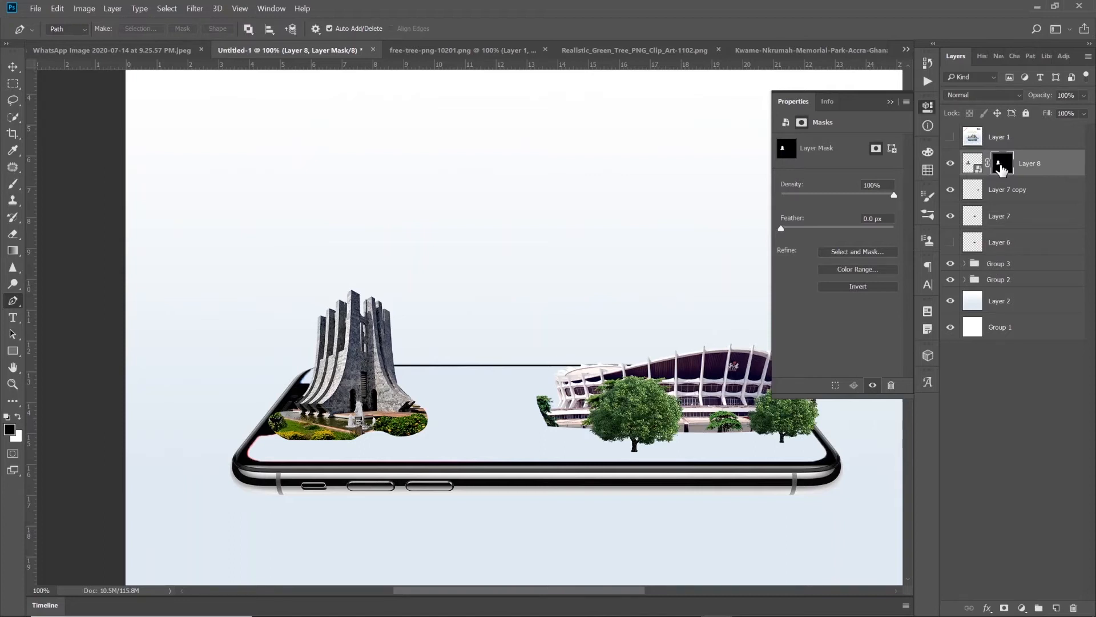
ctrl+click(1002, 168)
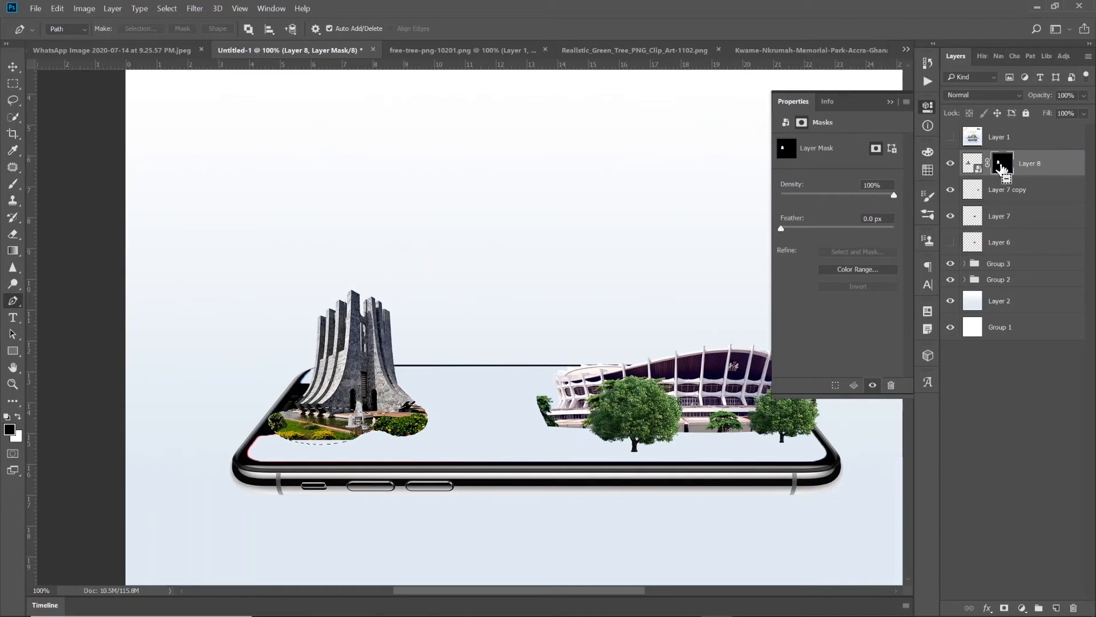
key(ctrl+alt+z)
Step: Clear the selection and move the trimmed memorial down onto the phone's screen, beside the notch
key(ctrl+d)
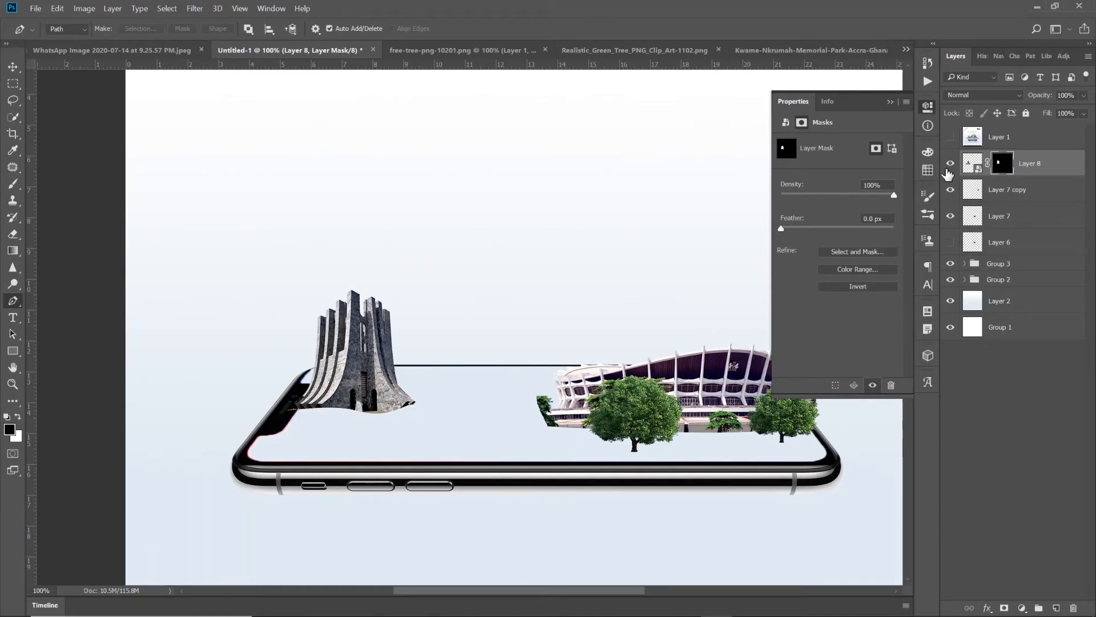
click(12, 67)
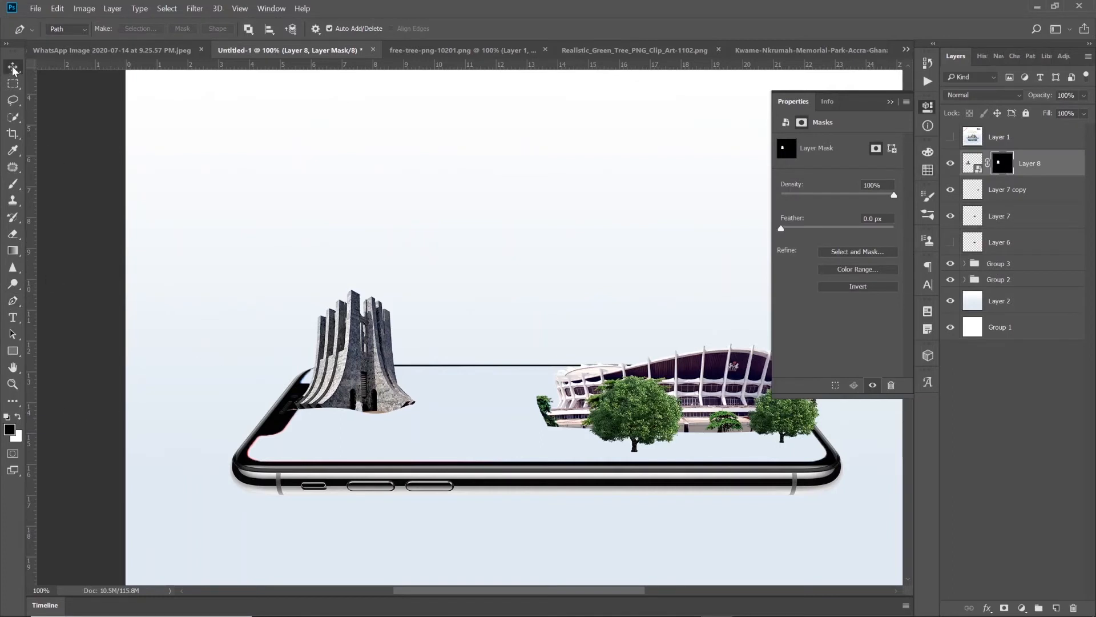
drag(361, 376, 378, 408)
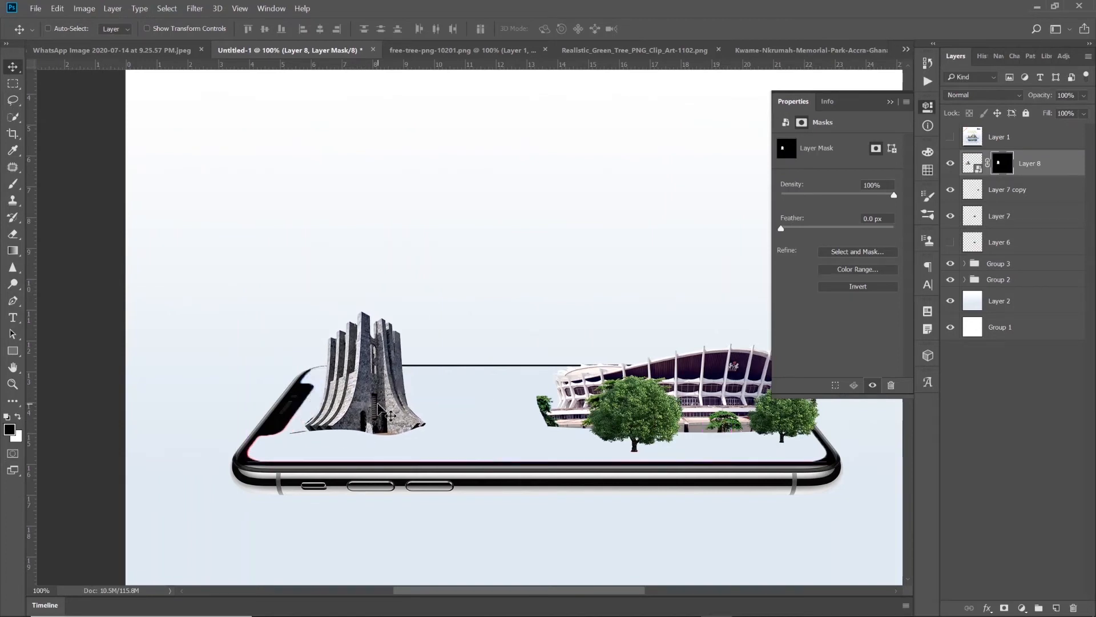
click(890, 101)
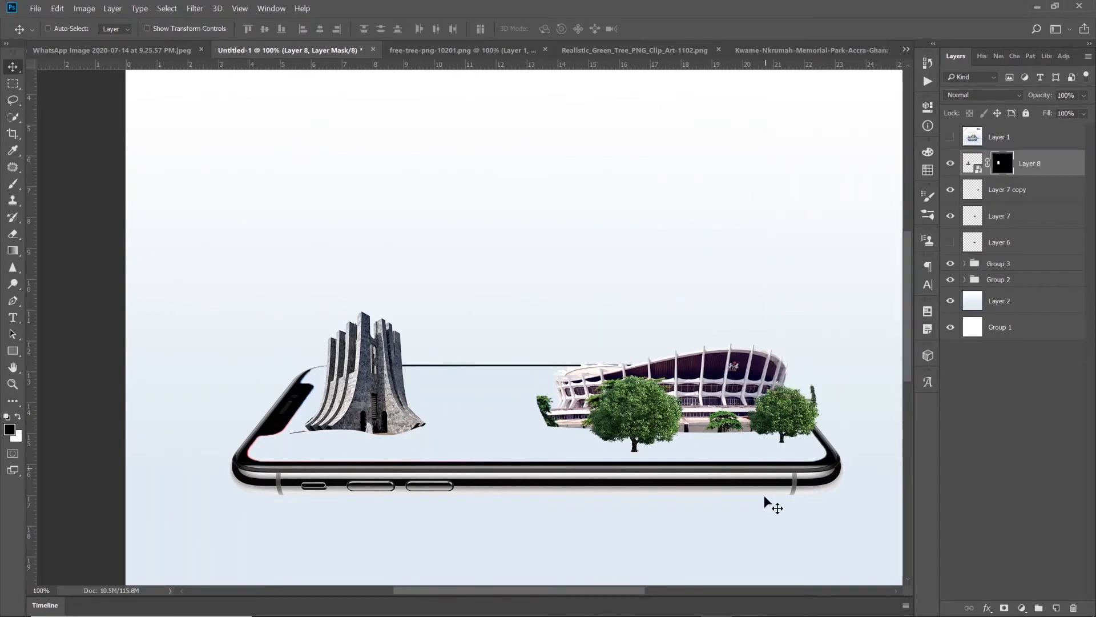
Step: Check the composition against the reference flyer in Layer 1, hide it again, and move Layer 8 directly above Group 3
click(950, 137)
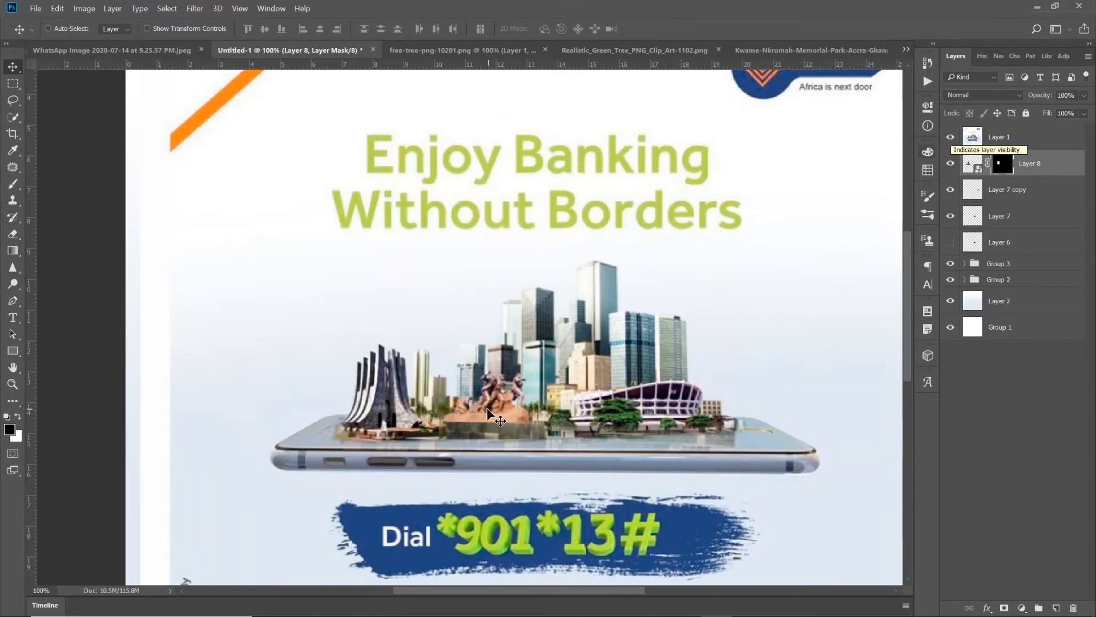
click(954, 141)
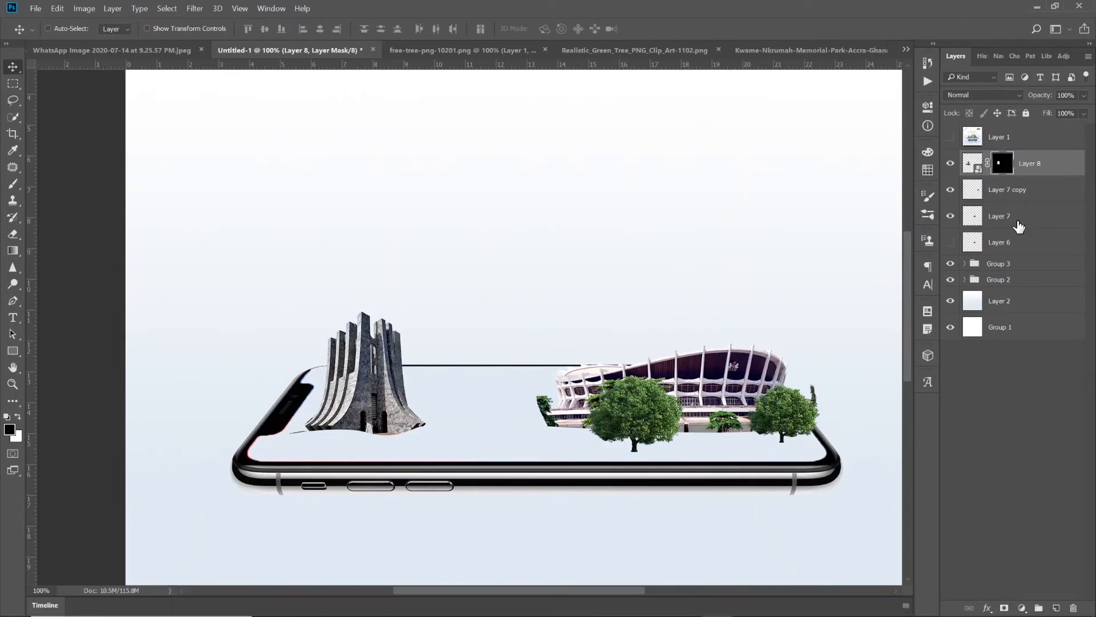
drag(1032, 169, 1021, 249)
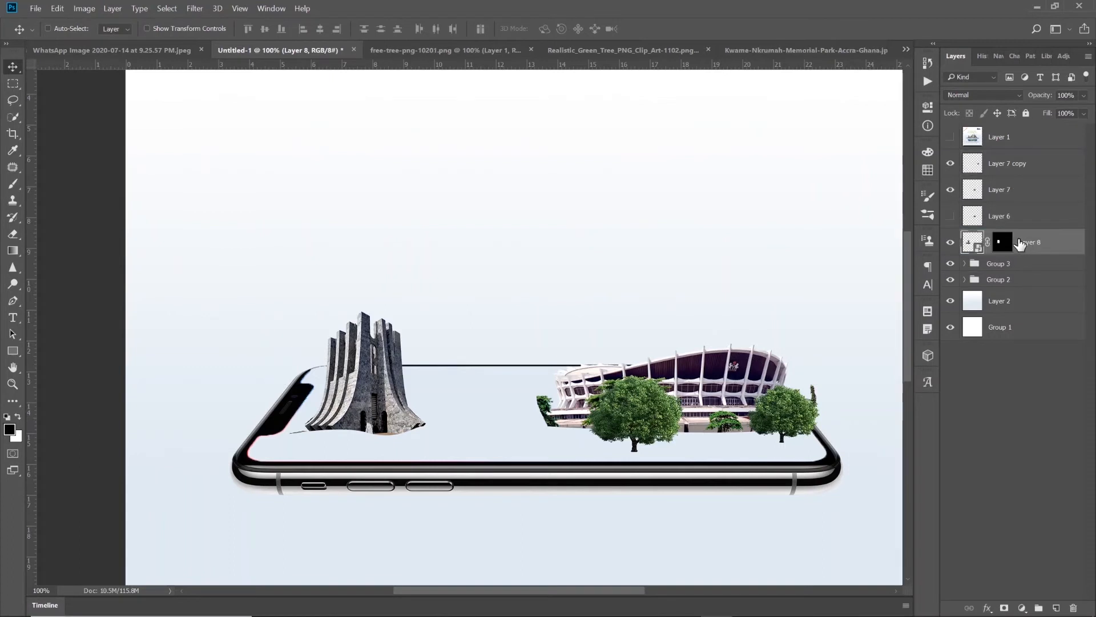
Step: Rename the memorial's layer as Ghana and place it in its own collapsed group
double_click(1030, 244)
text(Ghana)
key(Return)
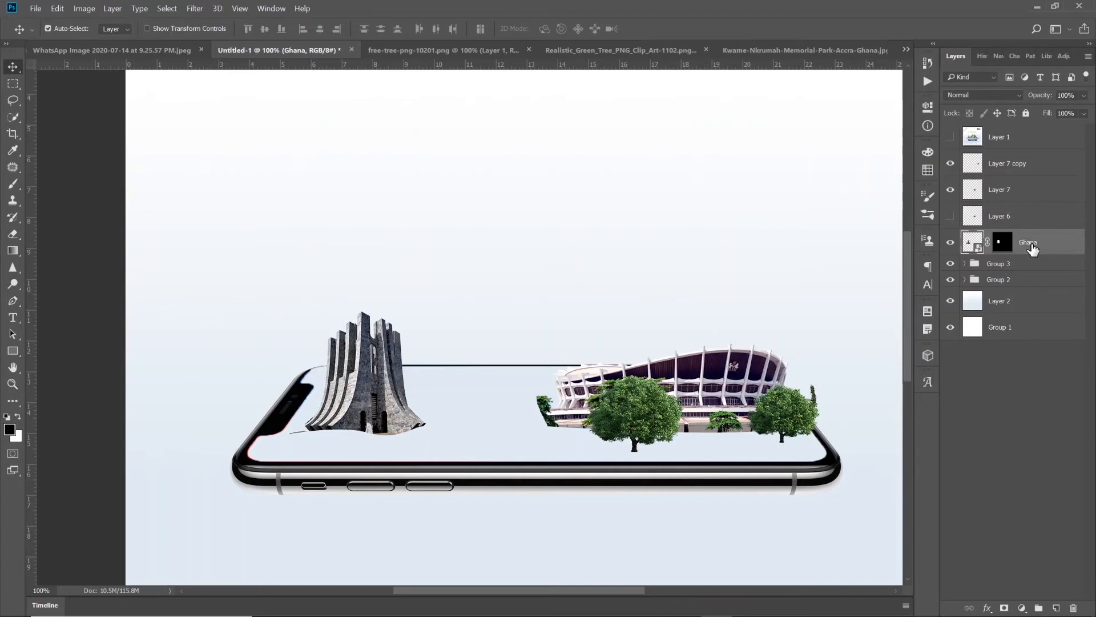
key(ctrl+g)
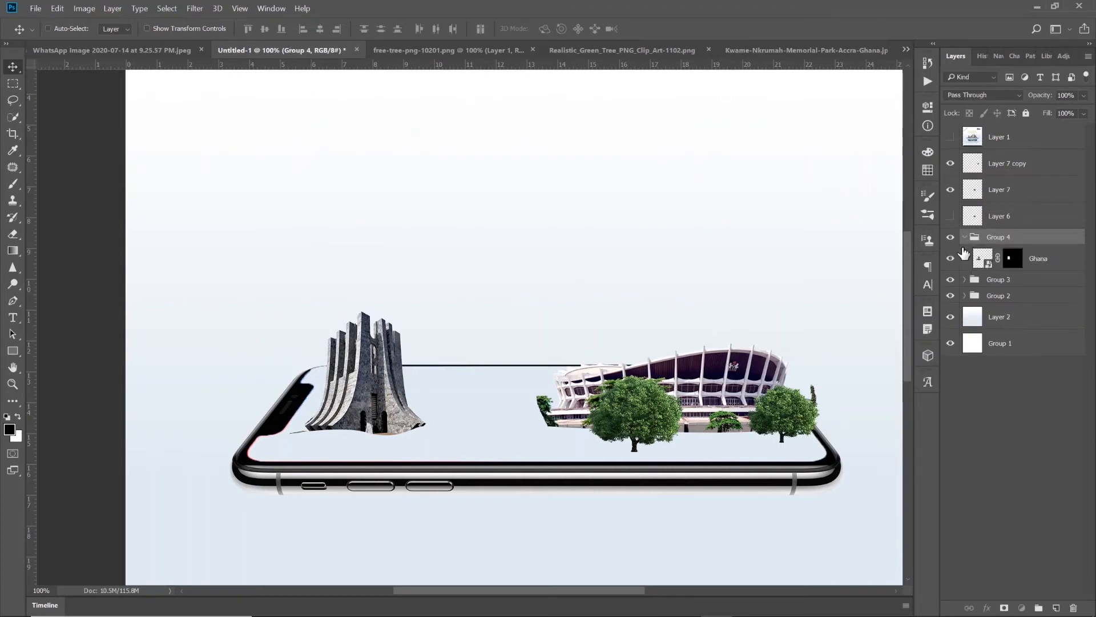
click(965, 236)
Step: Identify the contents of Group 3 by toggling its visibility and rename the group as Nigeria
click(950, 253)
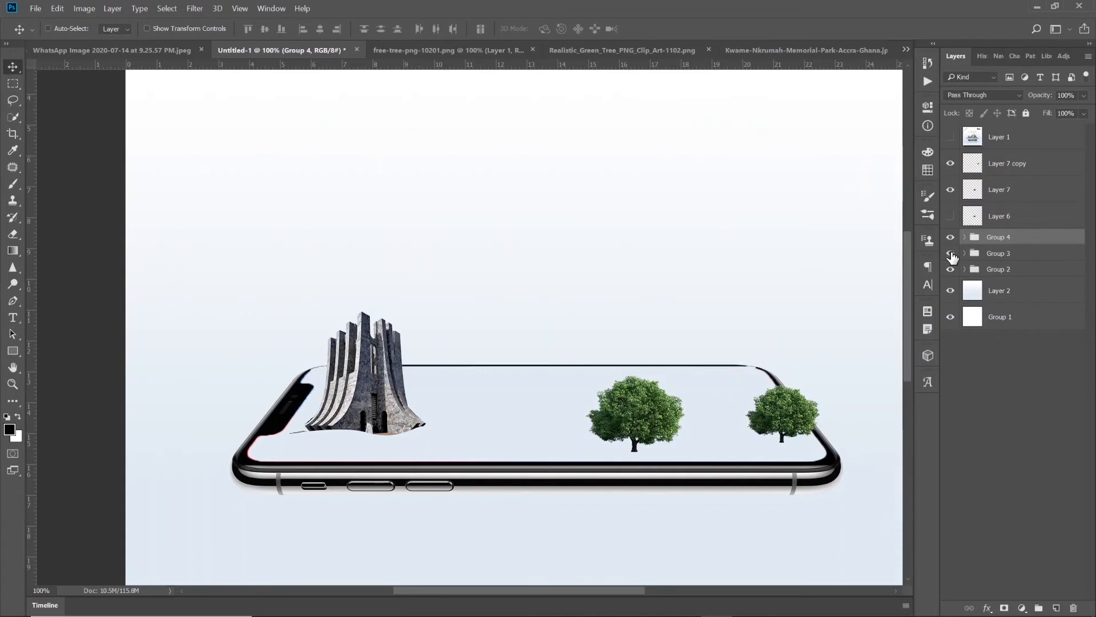
click(950, 253)
double_click(999, 254)
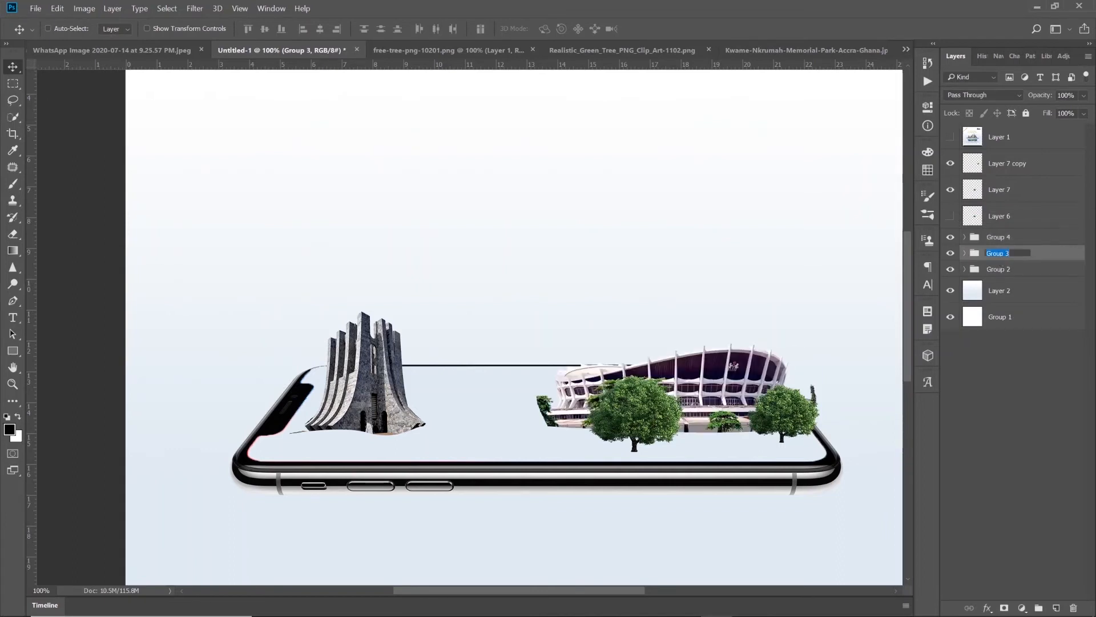
text(No)
key(BackSpace)
text(igeria)
key(Return)
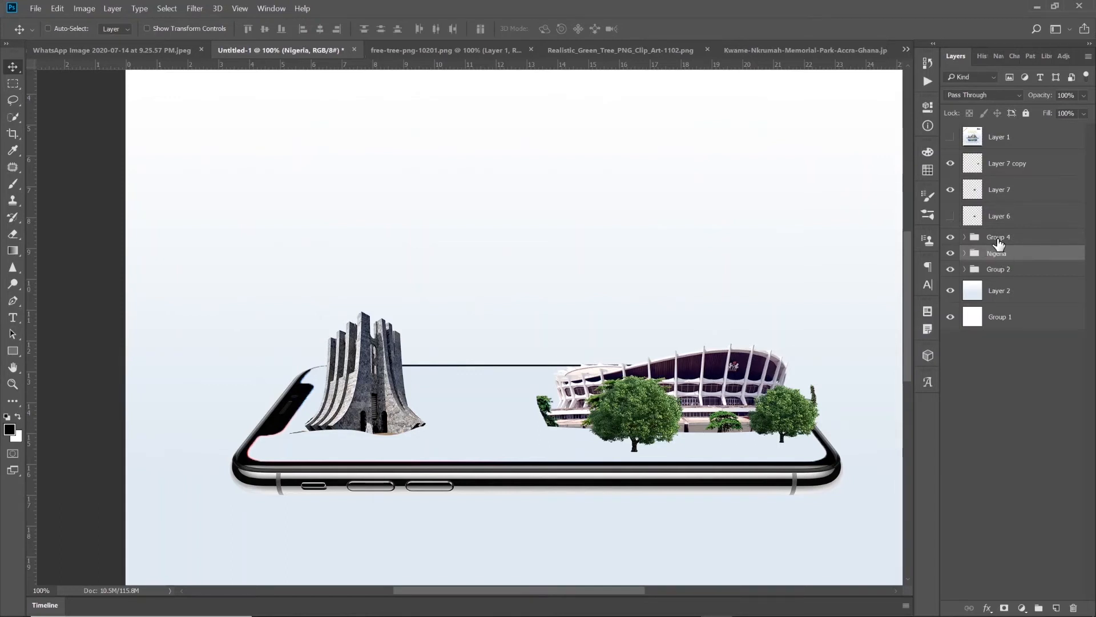
Step: Rename Group 4 as Ghana and make the phone in Group 2 visible
double_click(998, 238)
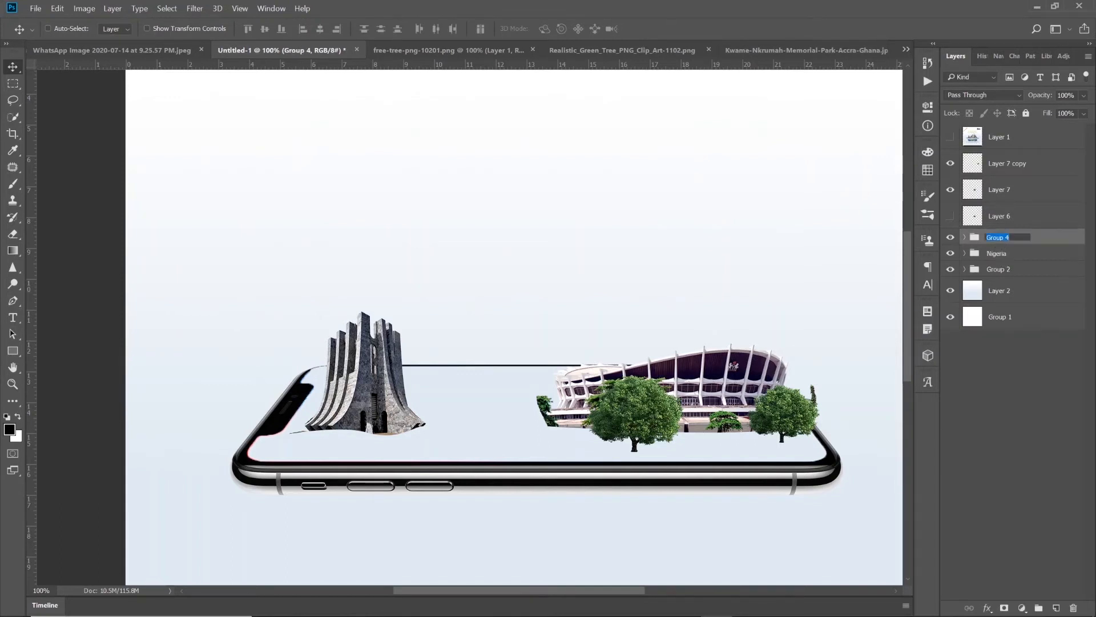
text(Ghana)
key(Return)
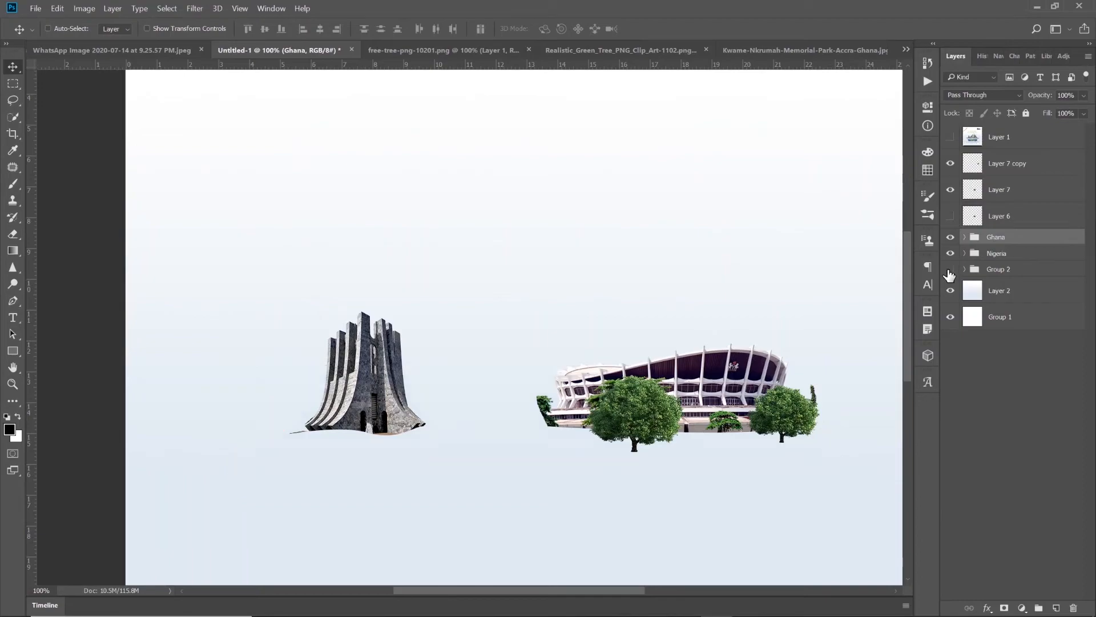
click(949, 270)
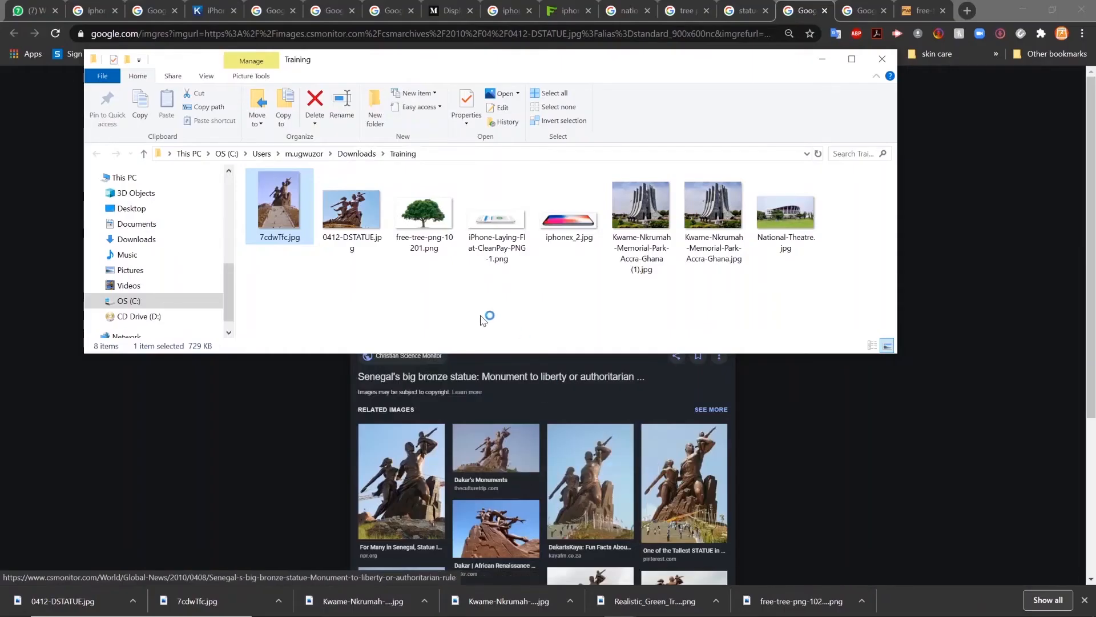
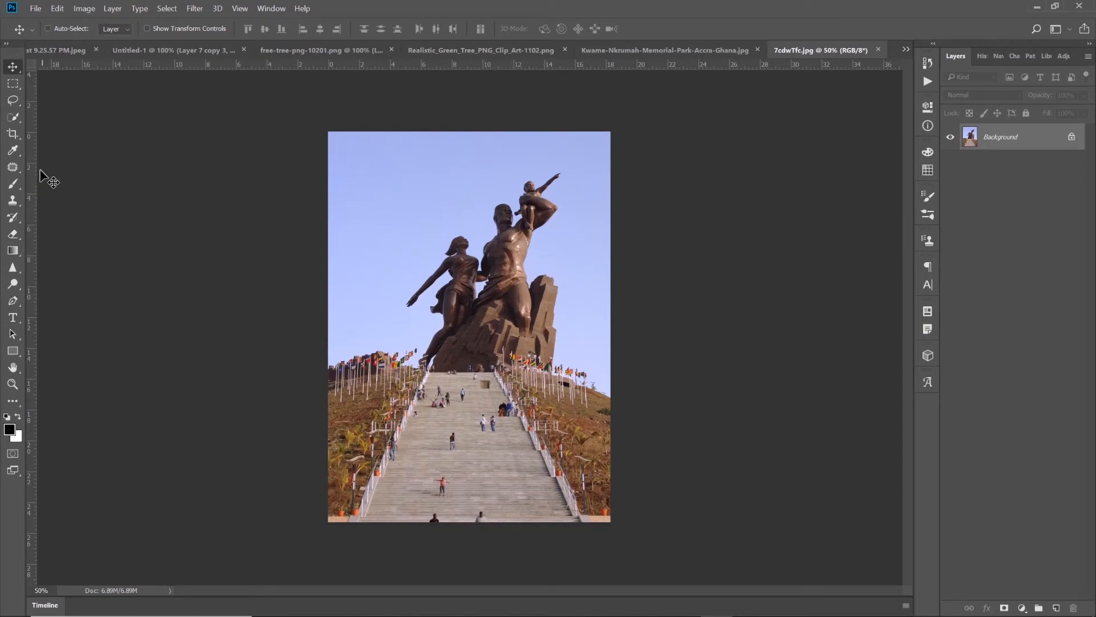
Step: Start a Pen tool path at the image's left edge and trace the left hilltop to the top of the stairs
click(16, 304)
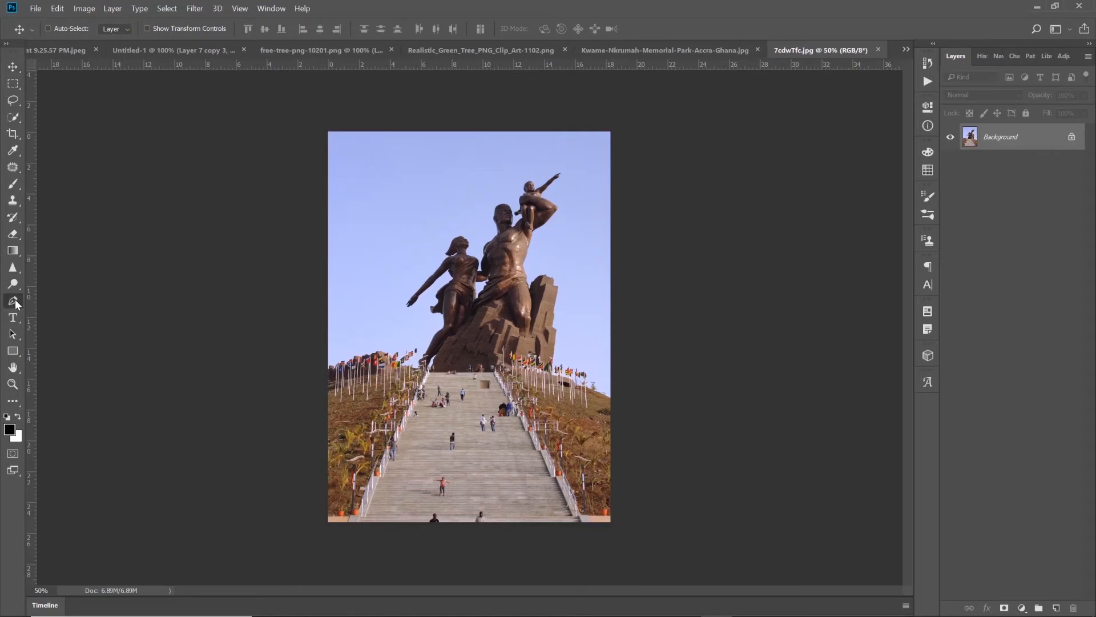
click(327, 370)
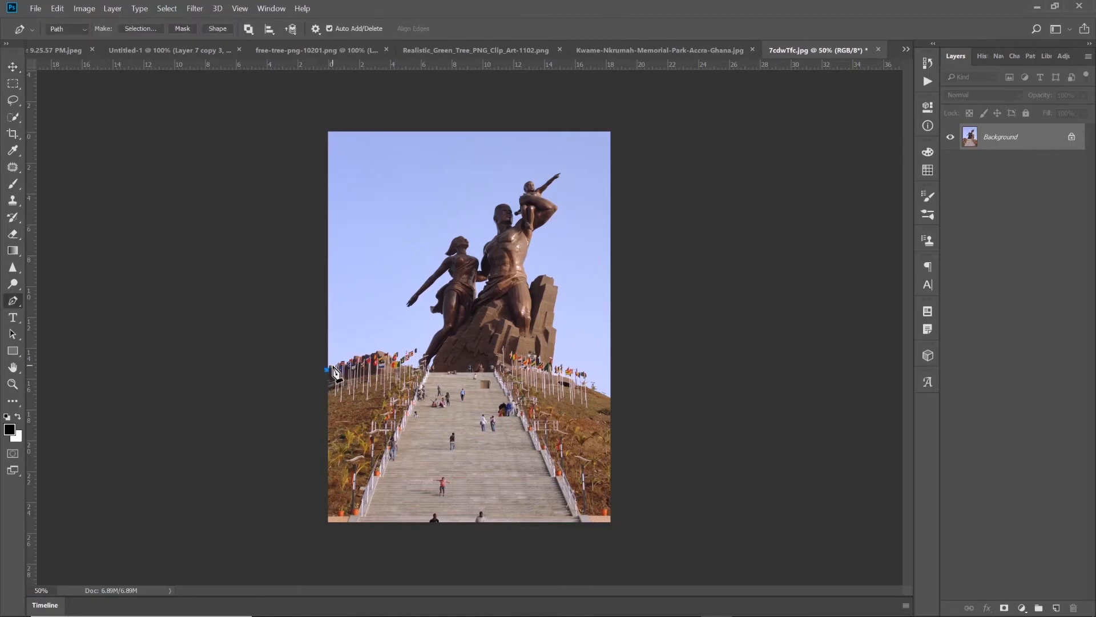
drag(332, 365, 345, 363)
click(345, 359)
click(350, 357)
click(355, 356)
click(359, 354)
click(365, 354)
click(373, 352)
click(381, 351)
click(403, 361)
click(413, 364)
click(422, 366)
click(427, 369)
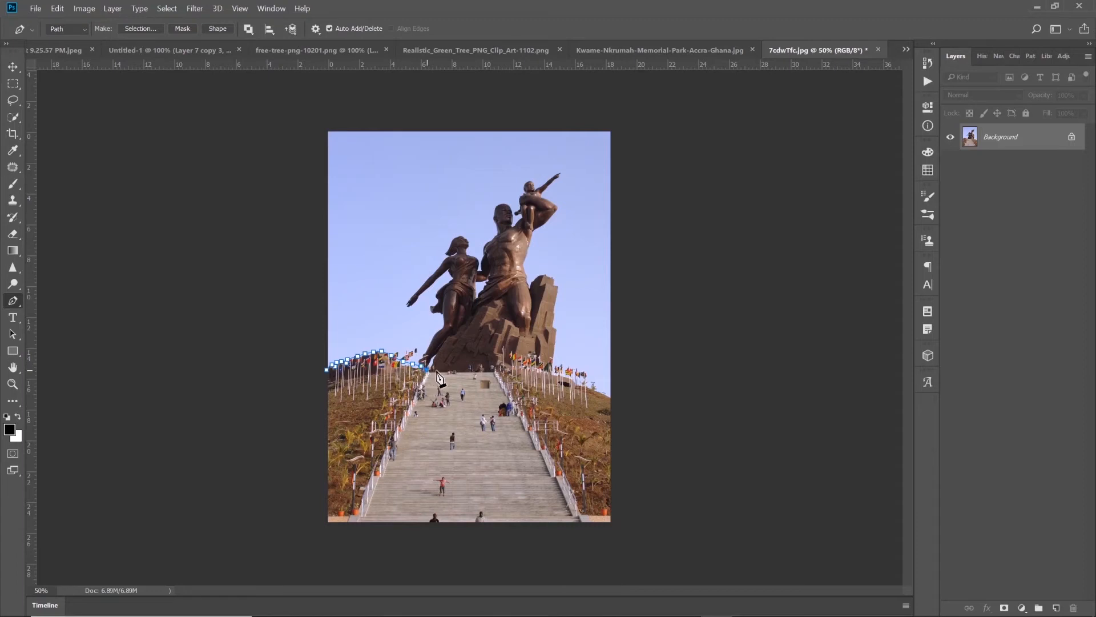
Step: Continue the path along the statue's base and down the right hilltop to just past the image's right edge
click(440, 371)
drag(495, 370, 506, 370)
click(545, 372)
drag(558, 374, 608, 397)
click(626, 408)
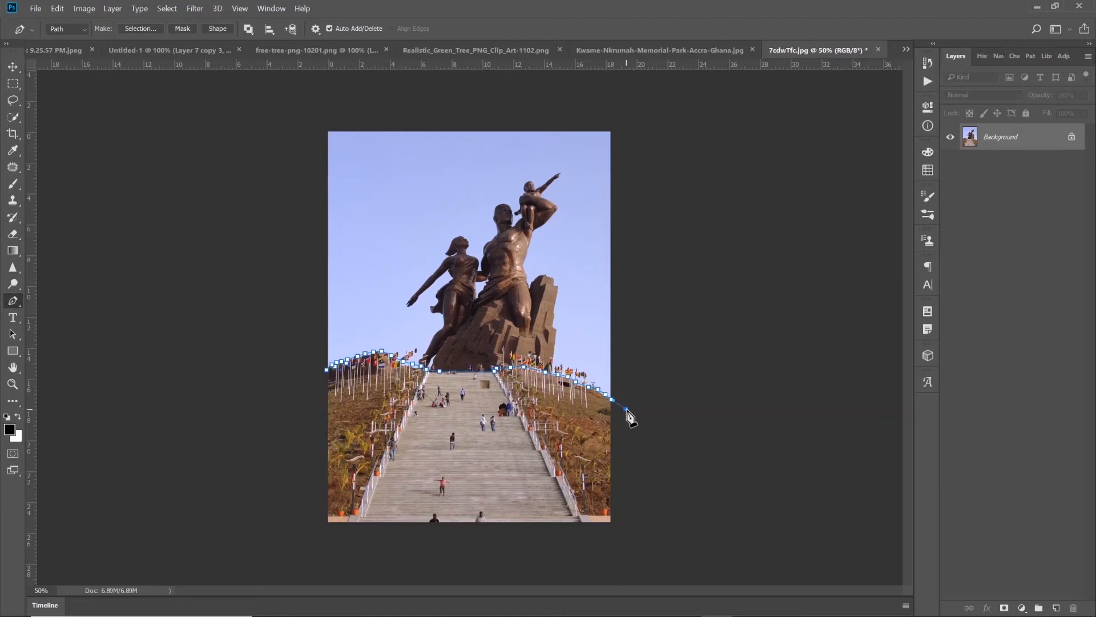
Step: Close the path around the sky and statue by routing it outside the canvas back to the starting point
drag(644, 114, 649, 117)
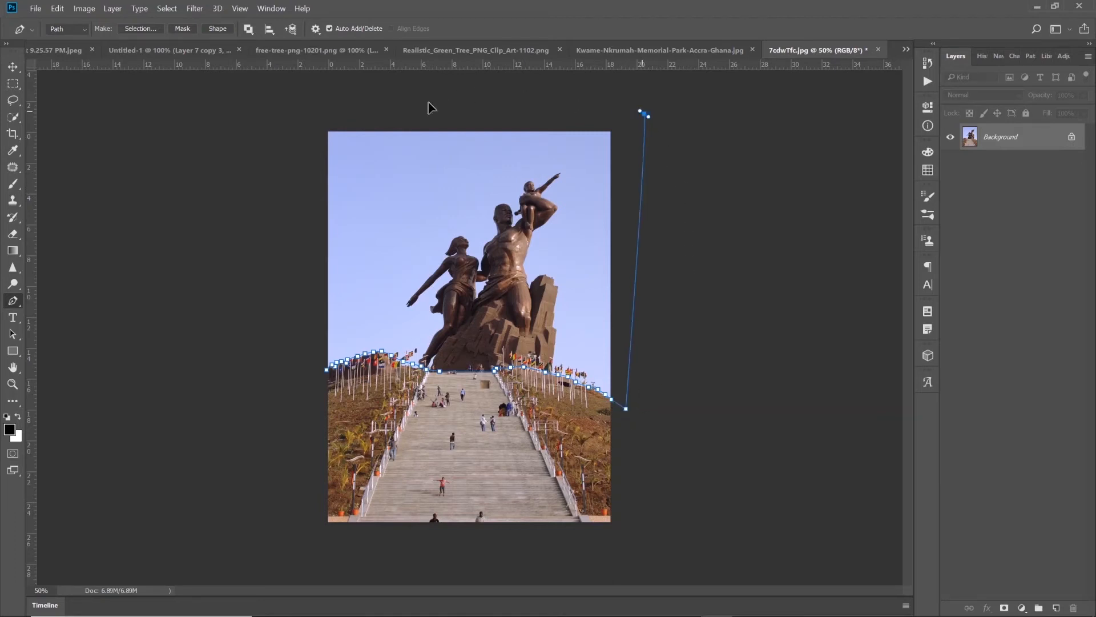
click(349, 99)
click(286, 119)
drag(282, 190, 282, 206)
drag(290, 276, 292, 291)
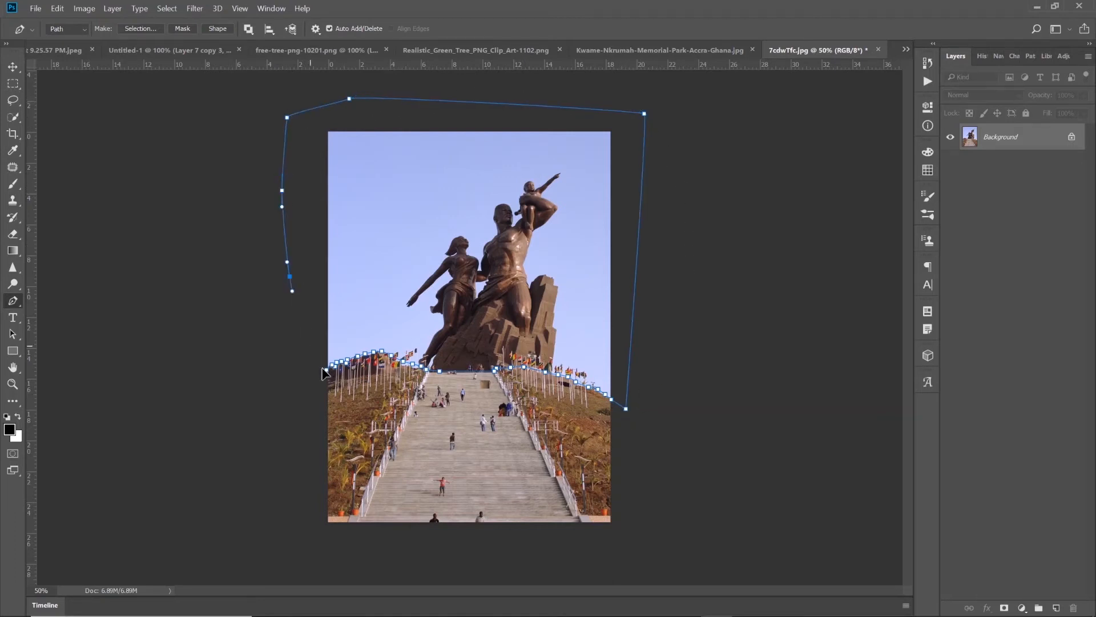
drag(309, 343, 315, 357)
click(327, 371)
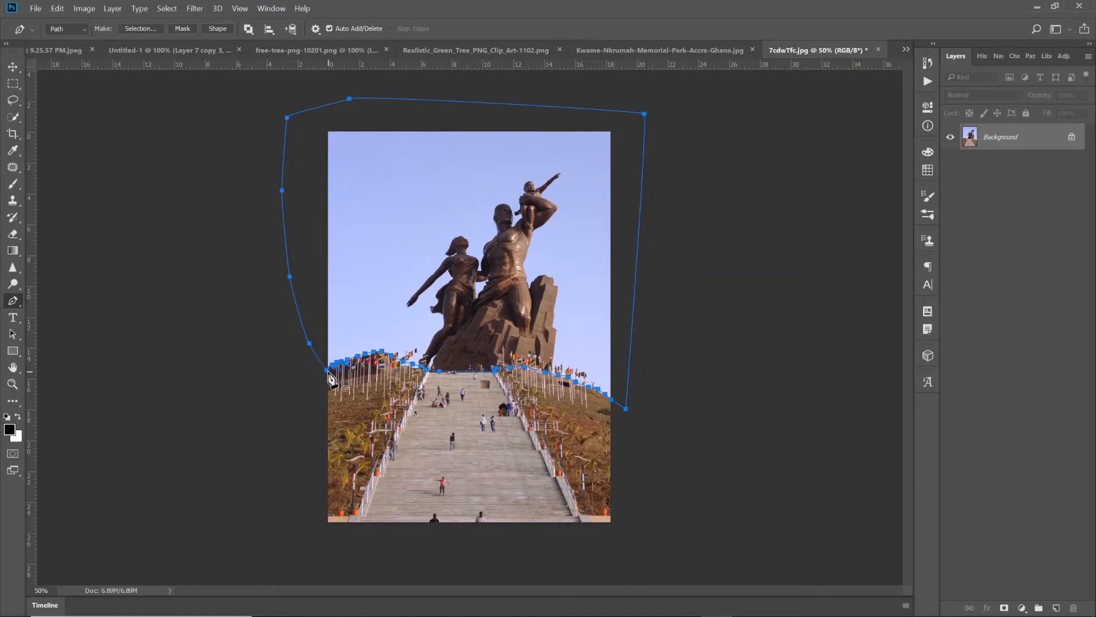
Step: Turn the path into a new selection with a 0-pixel feather and use it to mask the photo layer
right_click(437, 271)
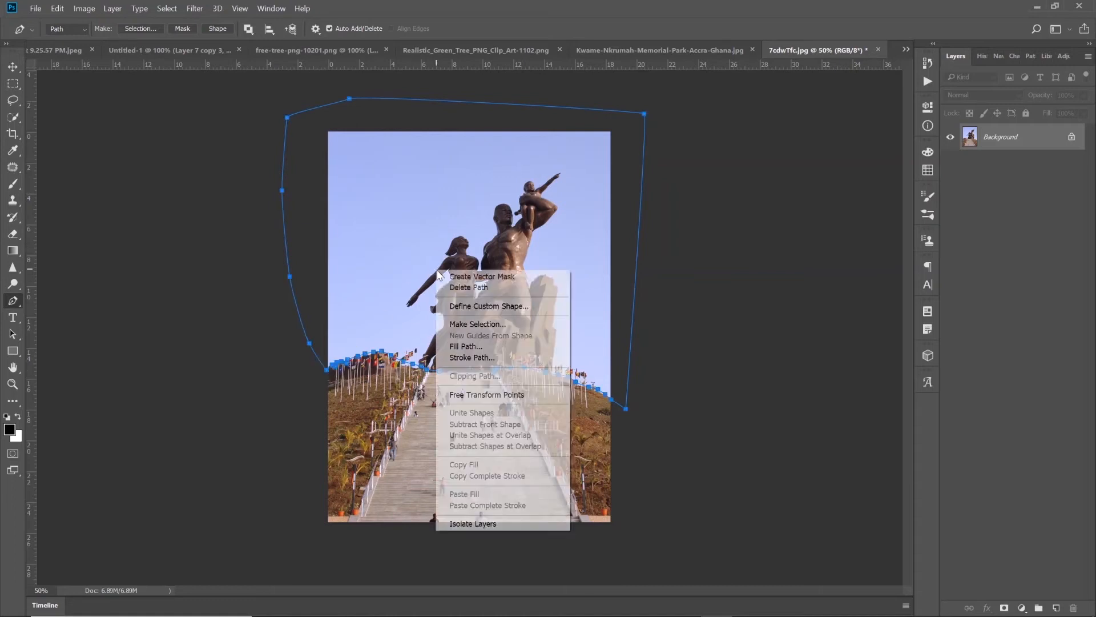
click(499, 325)
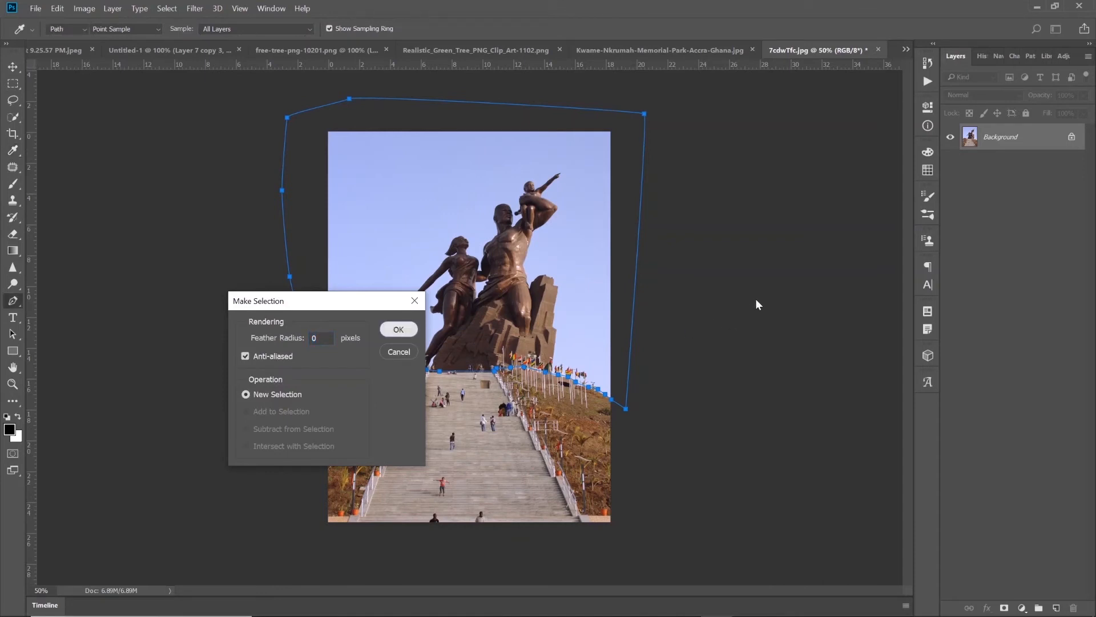
key(Return)
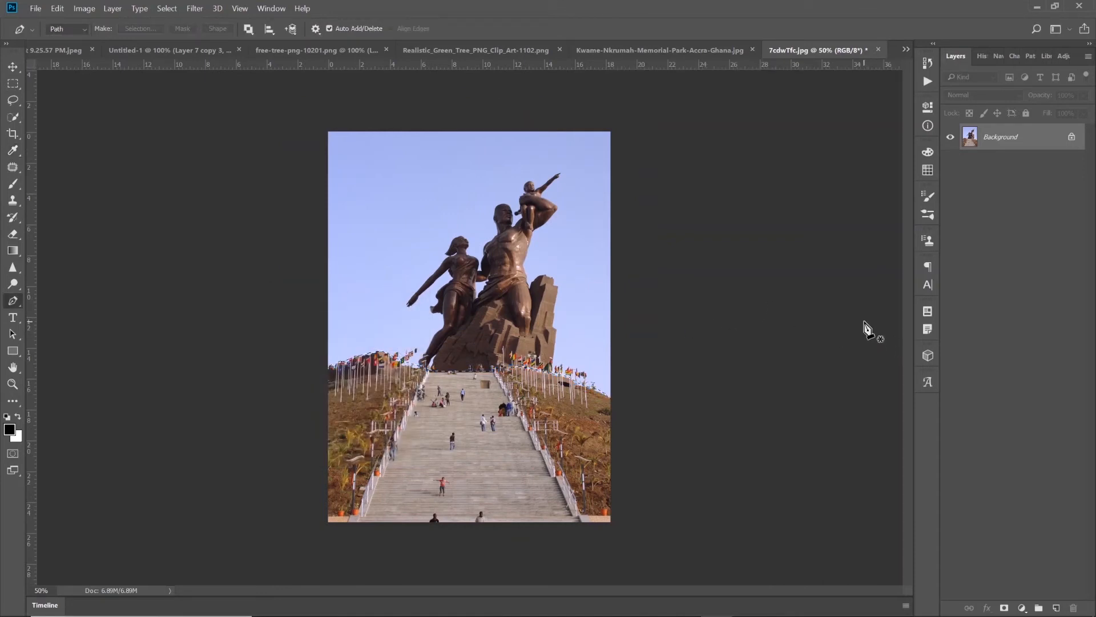
mouse_move(1004, 614)
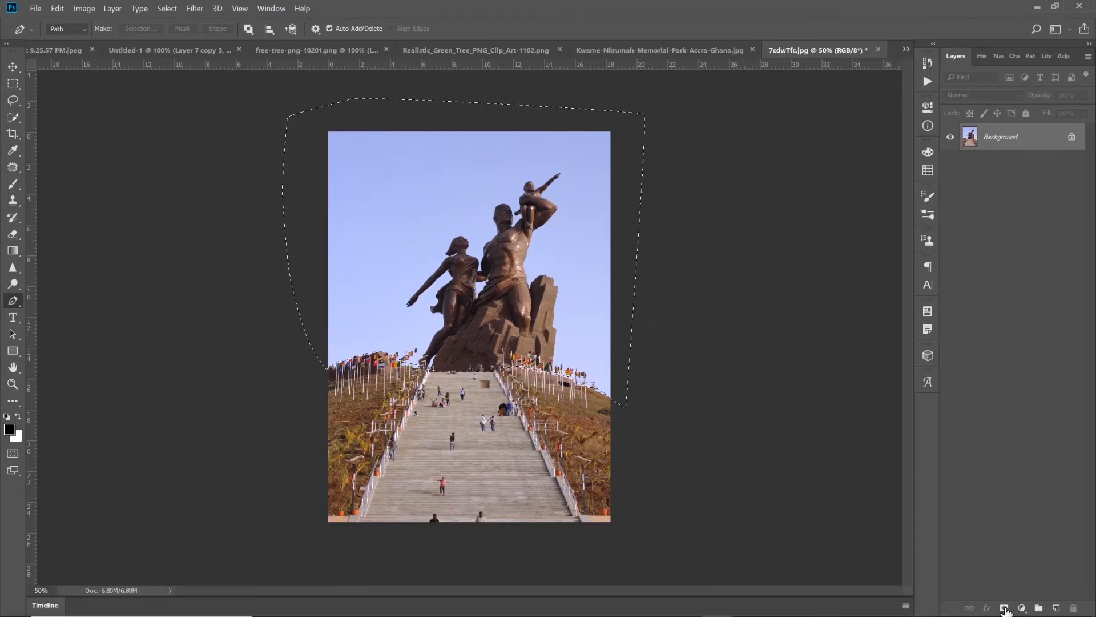
click(1005, 608)
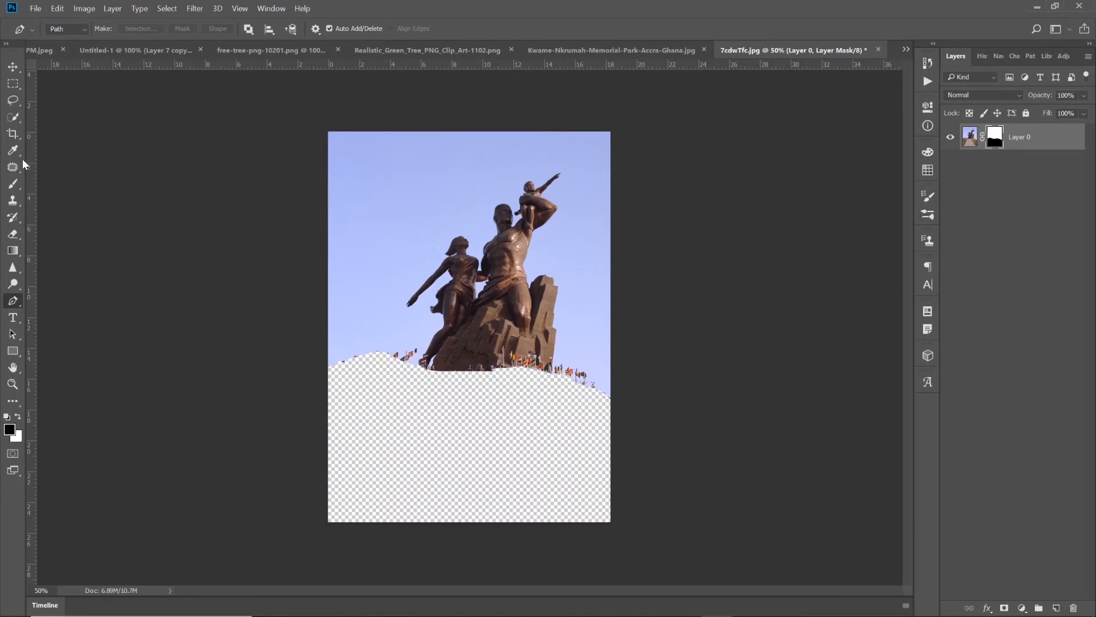
Step: Select all the sky around the statue with the Magic Wand, adding the lower areas on both sides
drag(16, 116, 67, 133)
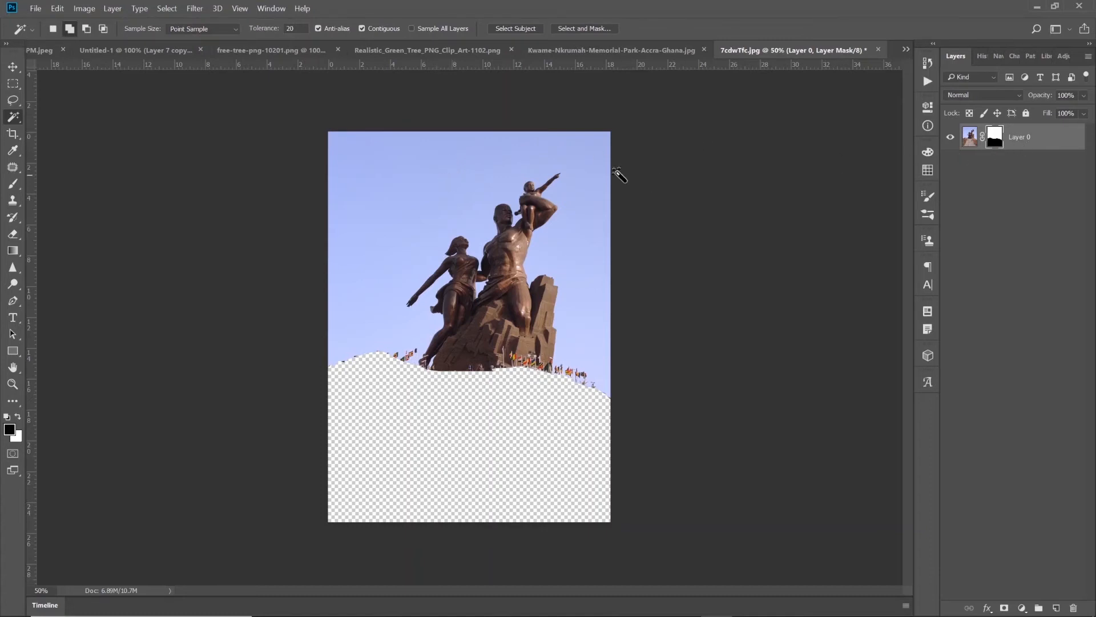
click(450, 184)
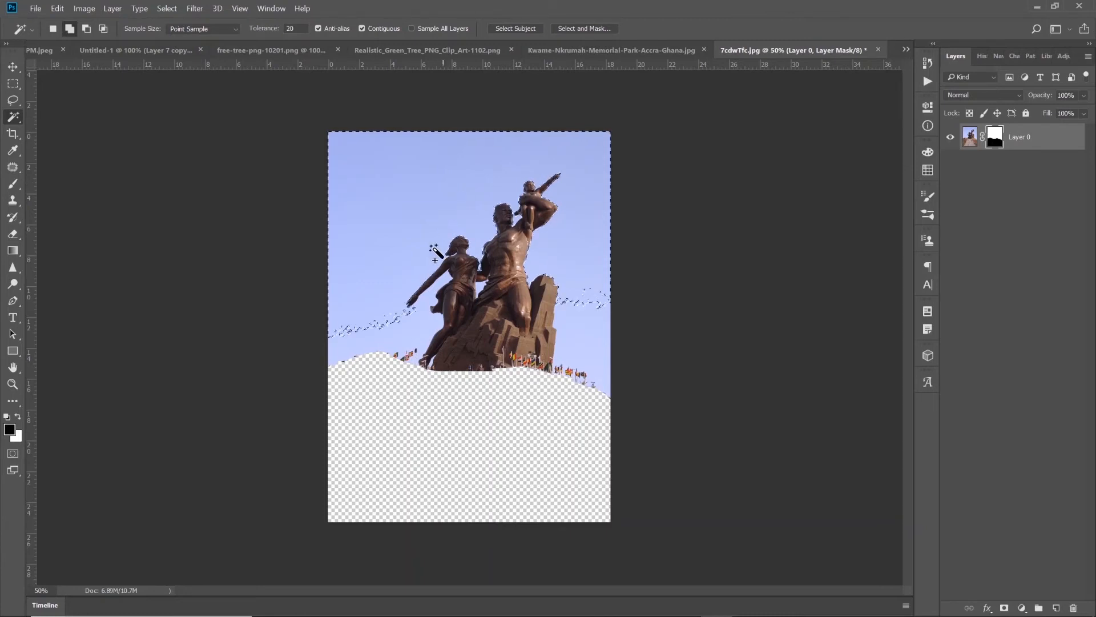
click(423, 319)
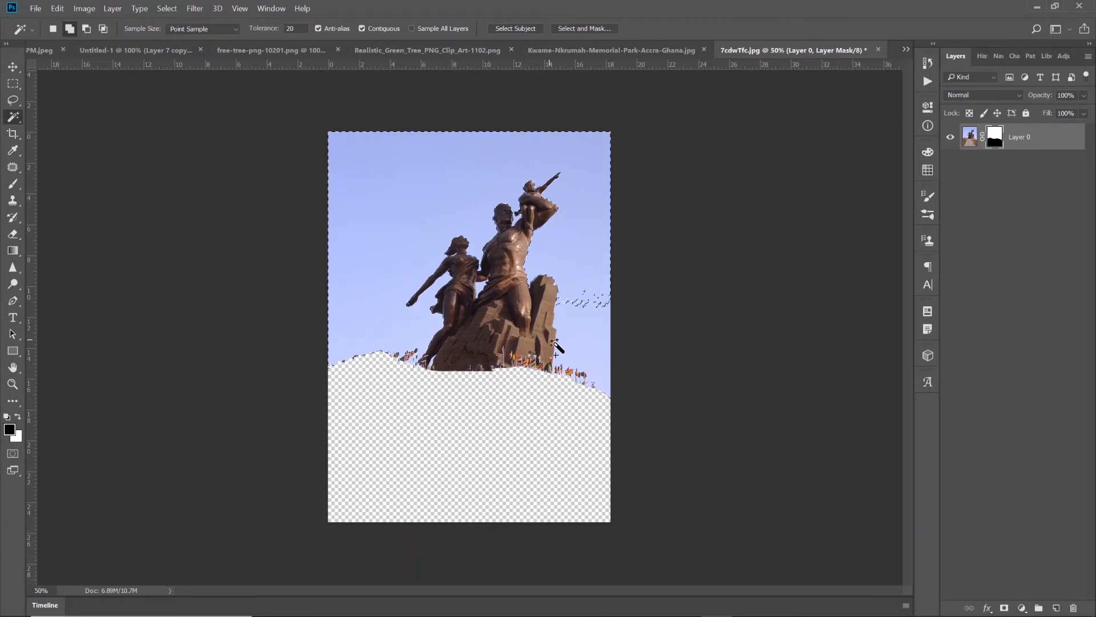
click(581, 334)
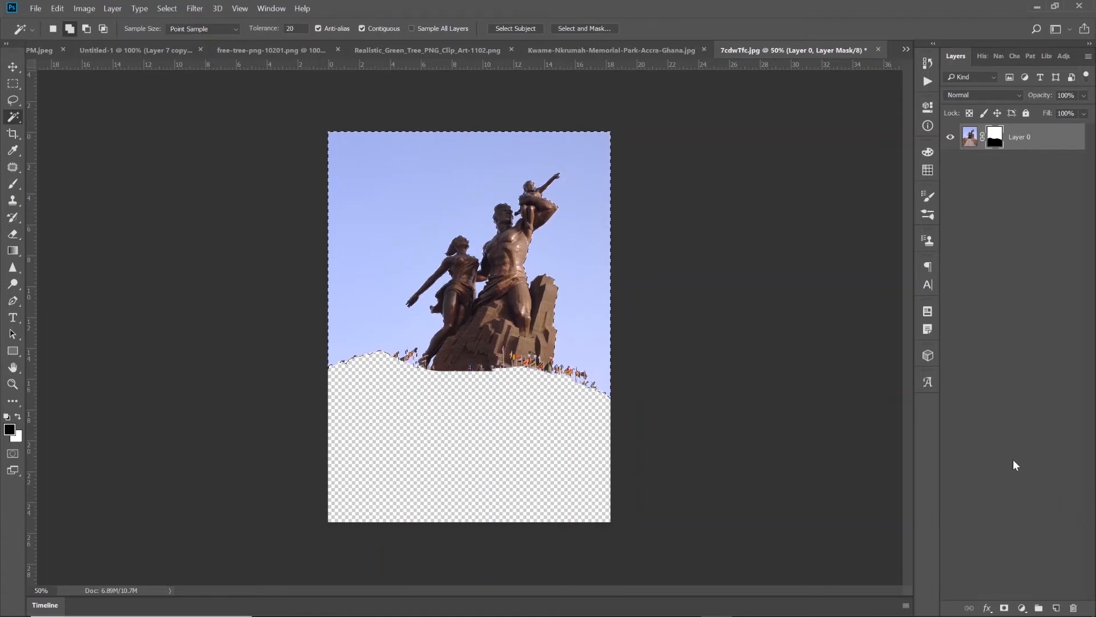
Step: Put the statue layer in a group masked to hide the selected sky, and convert the group to a smart object
key(ctrl+g)
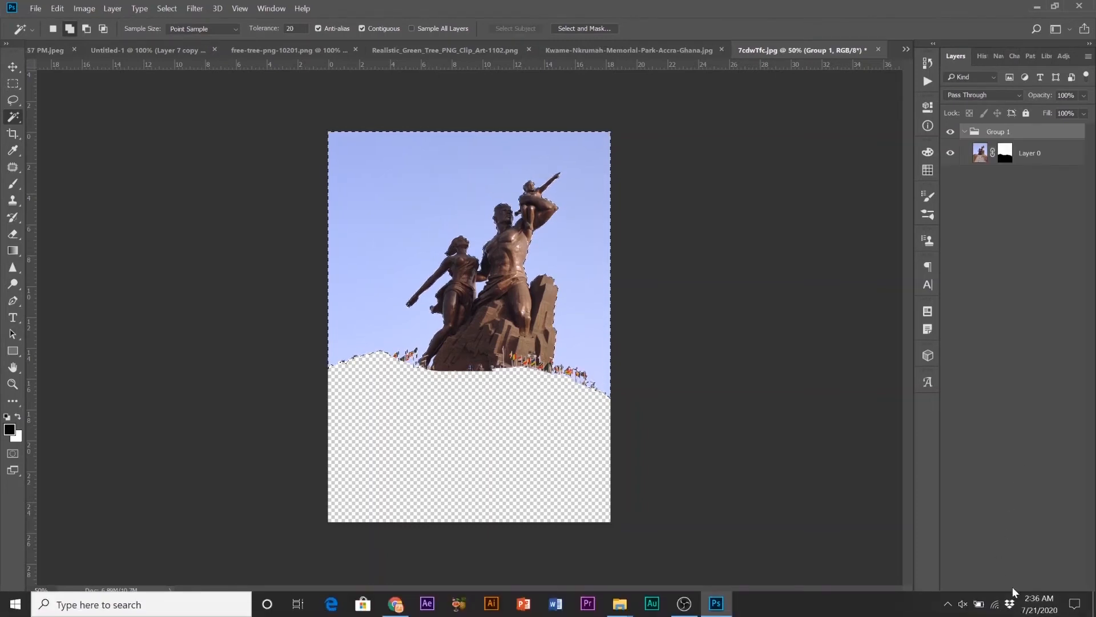
click(1005, 607)
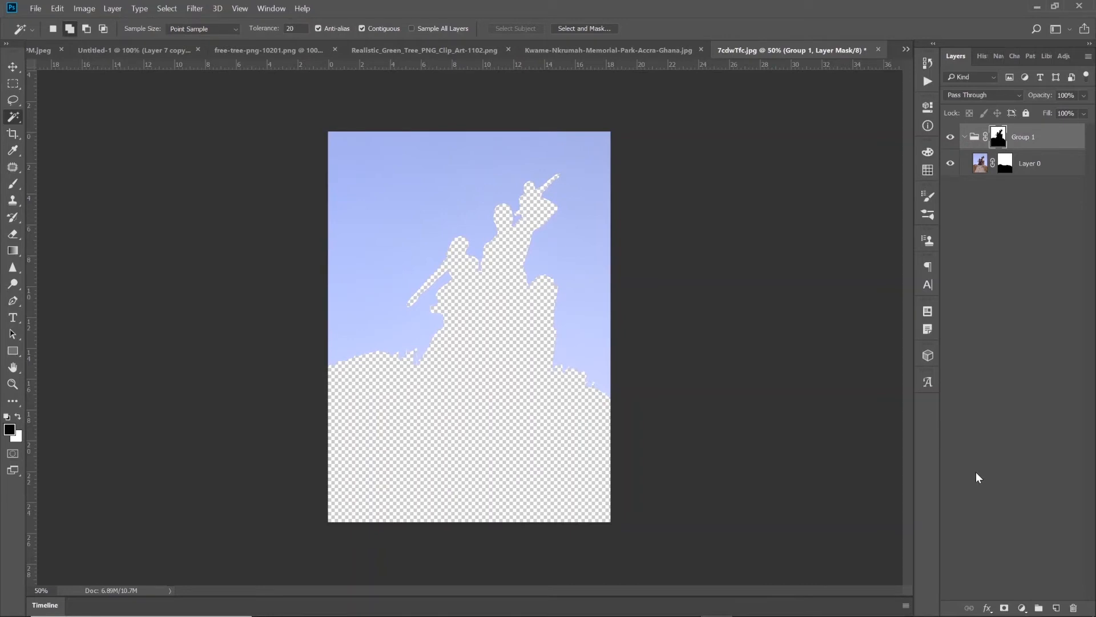
key(ctrl+i)
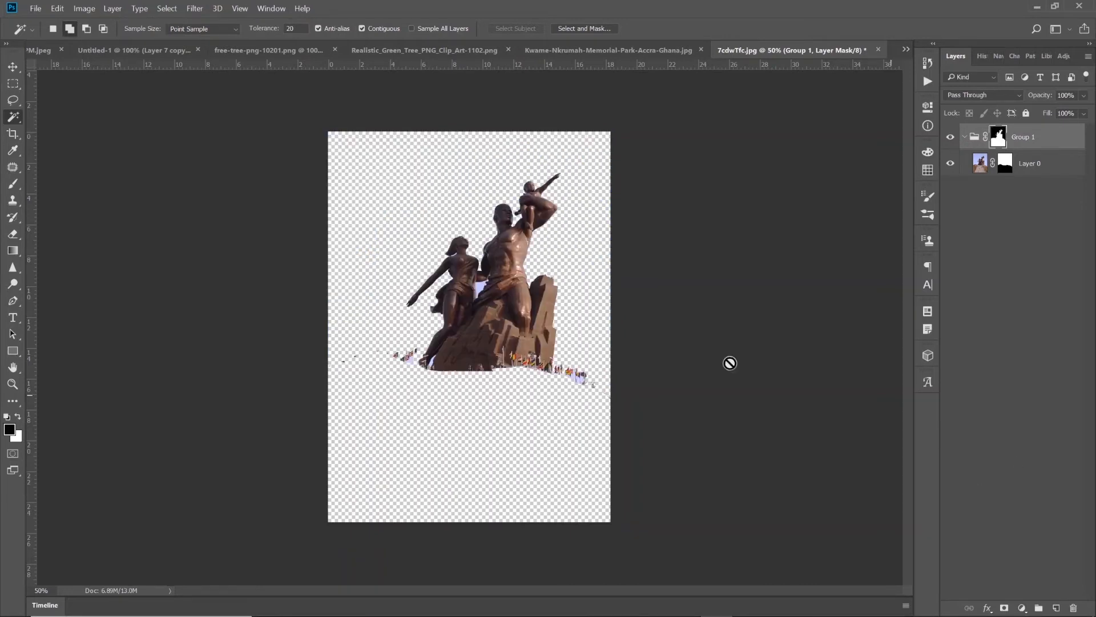
right_click(1053, 144)
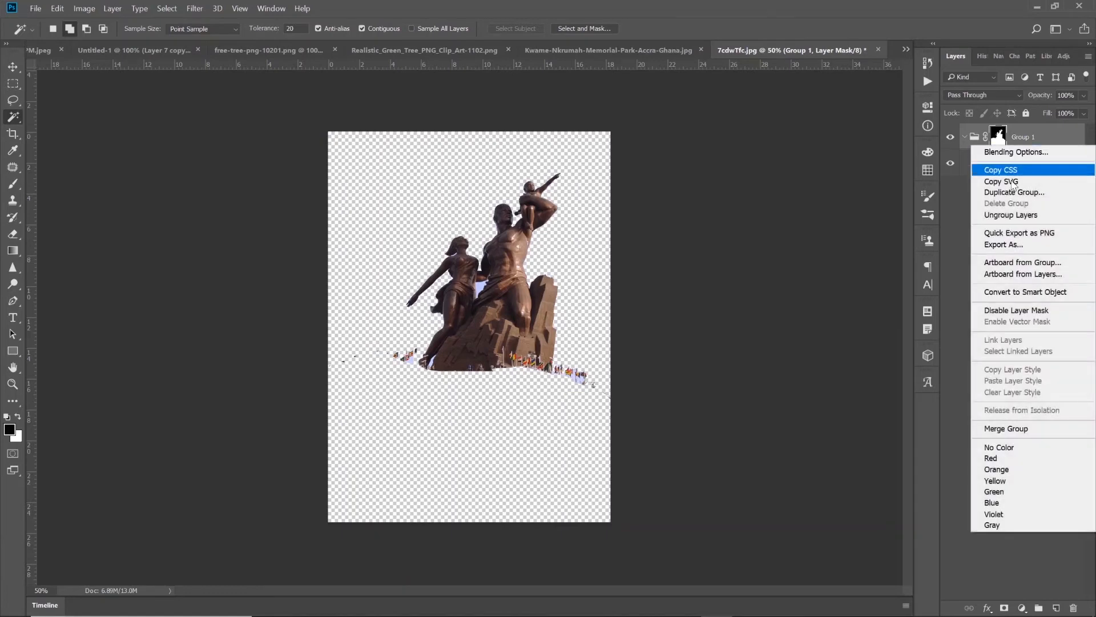
click(1057, 292)
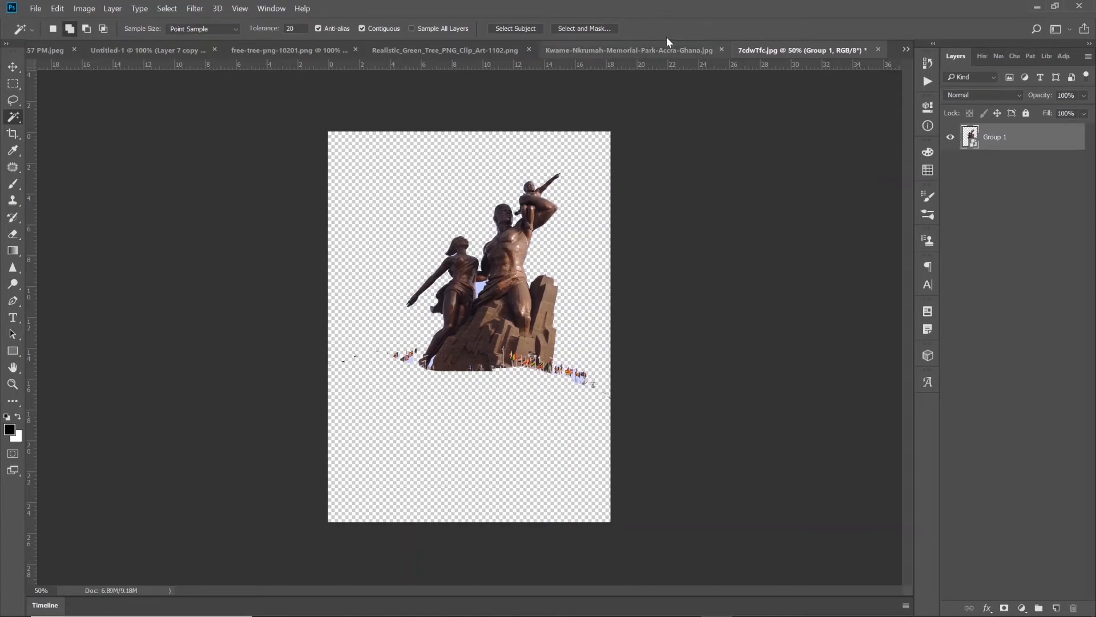
Step: Close the Kwame-Nkrumah-Memorial-Park, Realistic_Green_Tree and free-tree-png-10201 documents
click(721, 50)
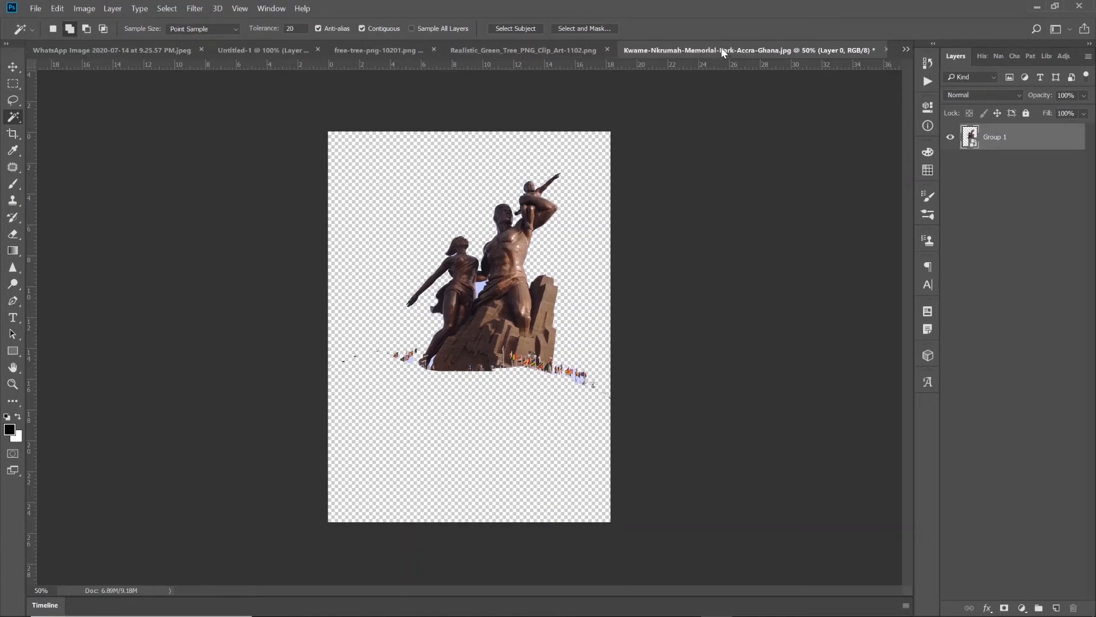
click(576, 246)
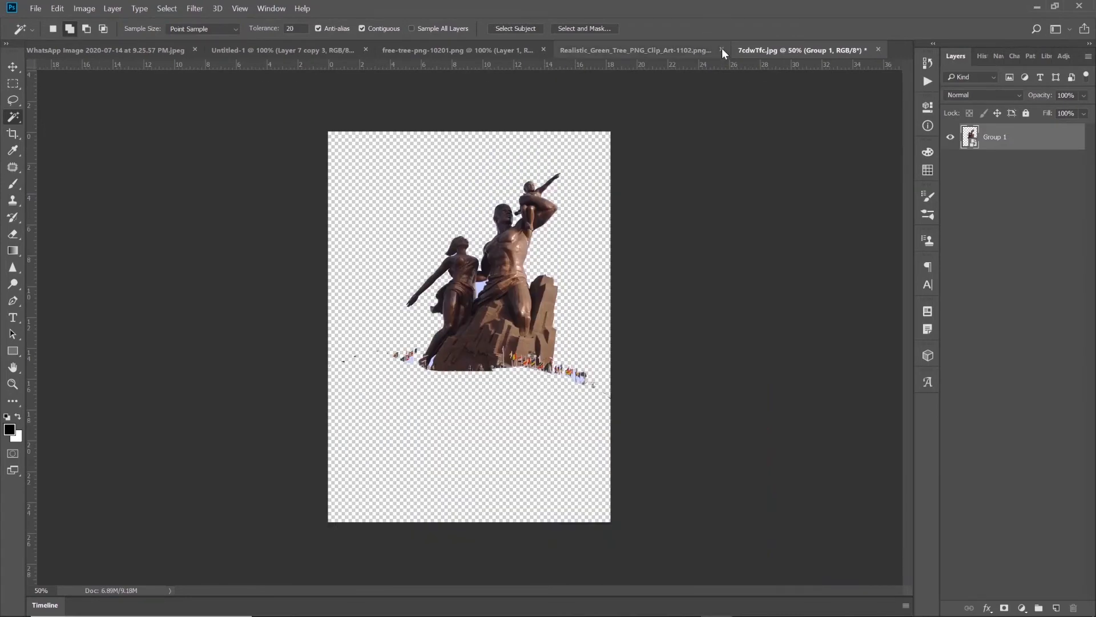
click(722, 49)
click(633, 51)
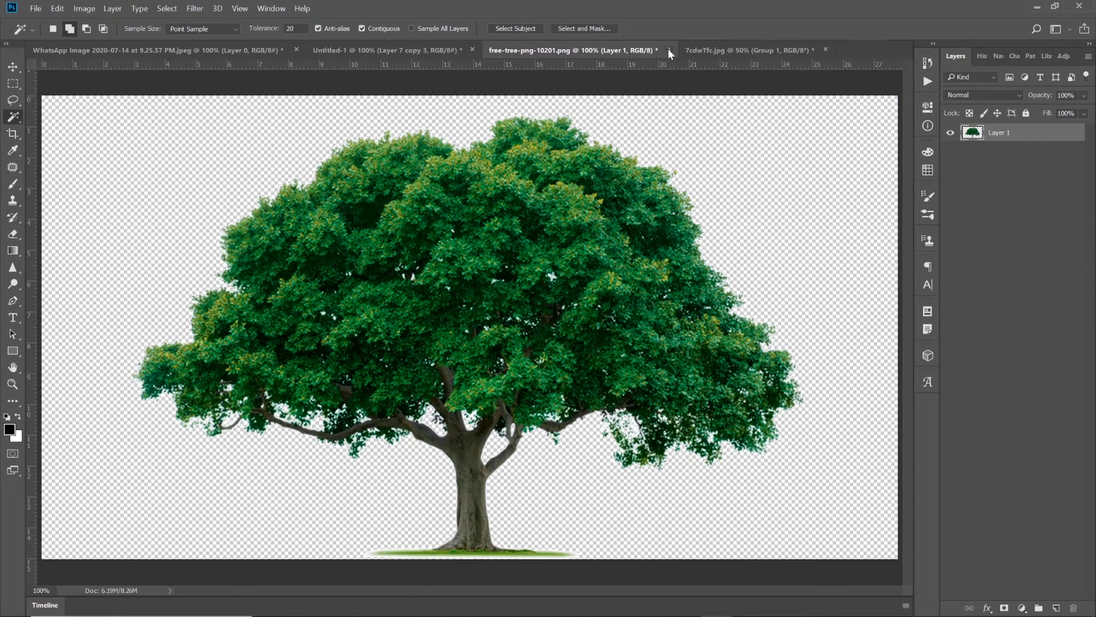
click(669, 49)
click(591, 241)
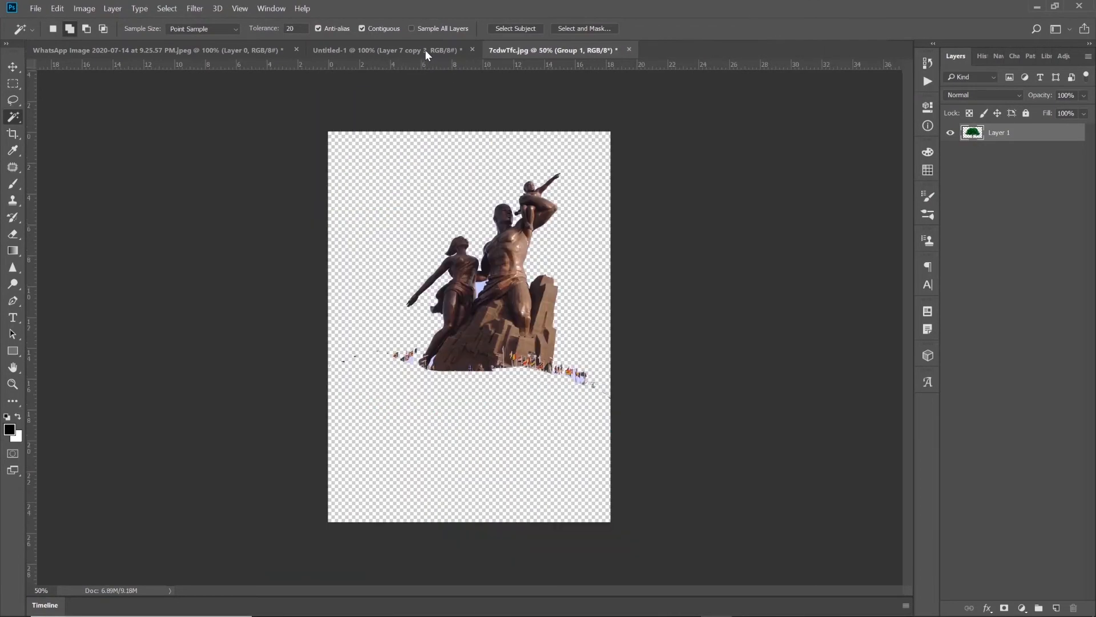
Step: Check the Untitled-1 composition and shift the cut-out statue slightly up and left within 7cdwTfc.jpg
click(425, 50)
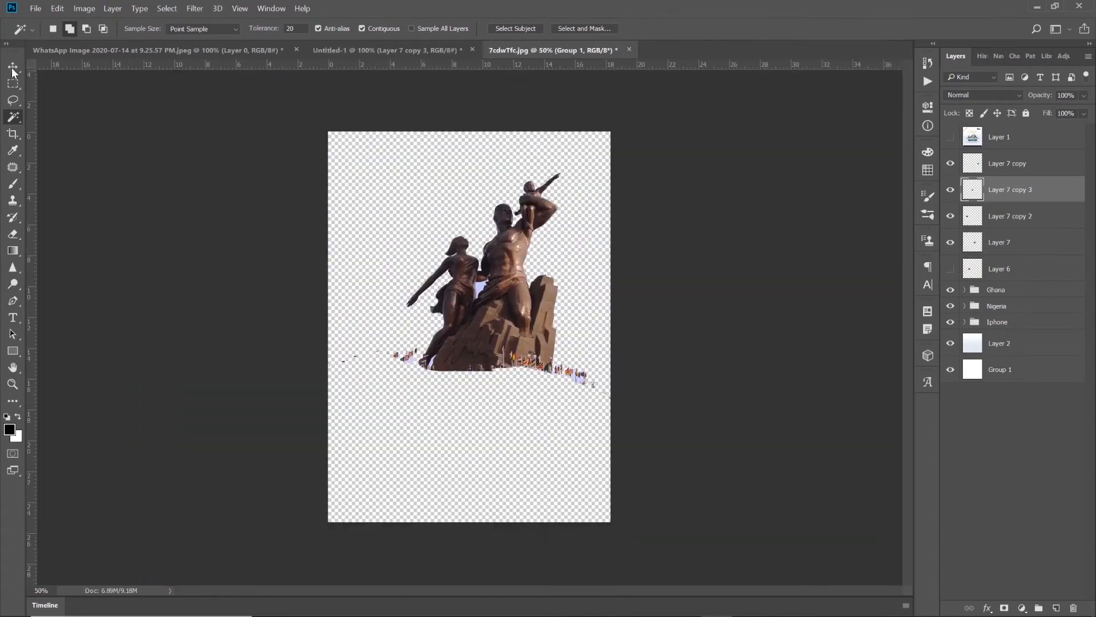
click(14, 68)
drag(504, 269, 485, 251)
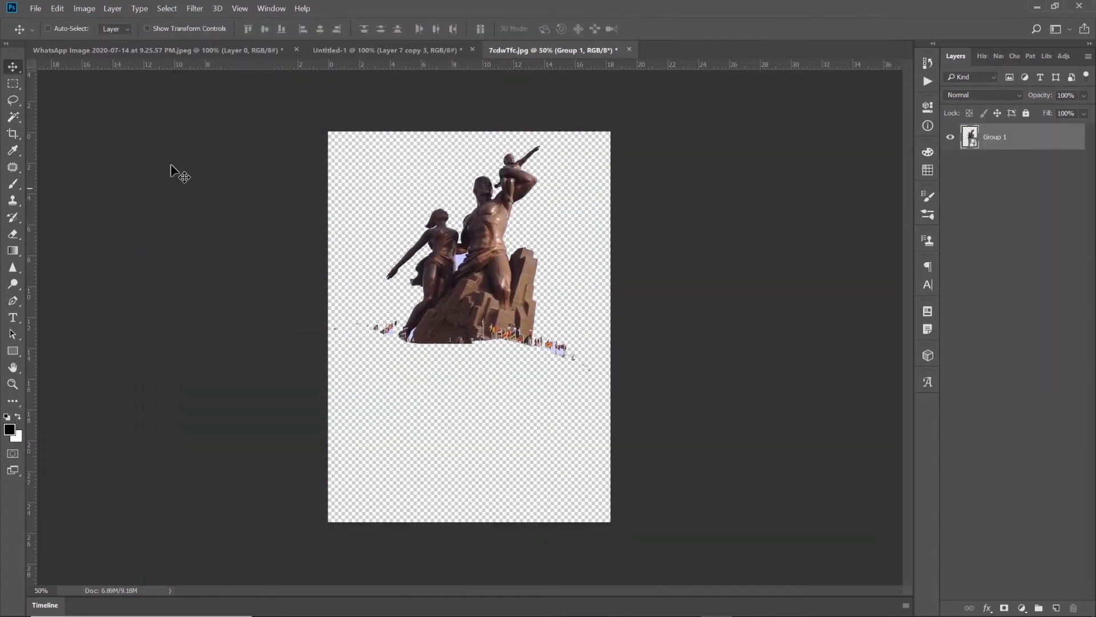
Step: Select the leftover sky patch between the two figures with the Magic Wand and hide it with an inverted layer mask
click(12, 116)
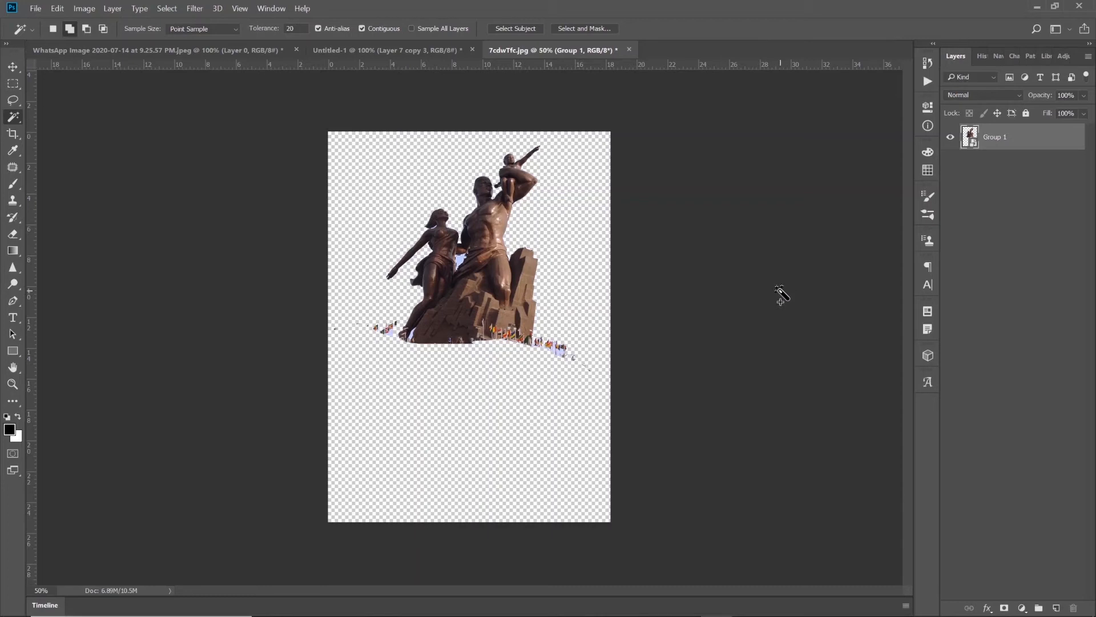
alt+click(1005, 608)
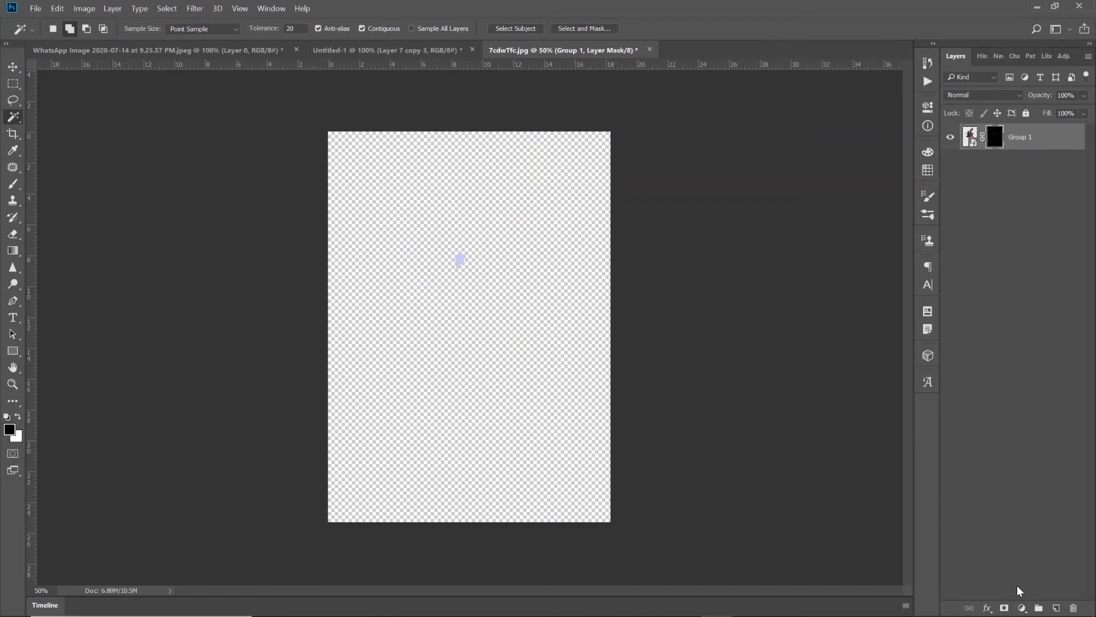
key(ctrl+i)
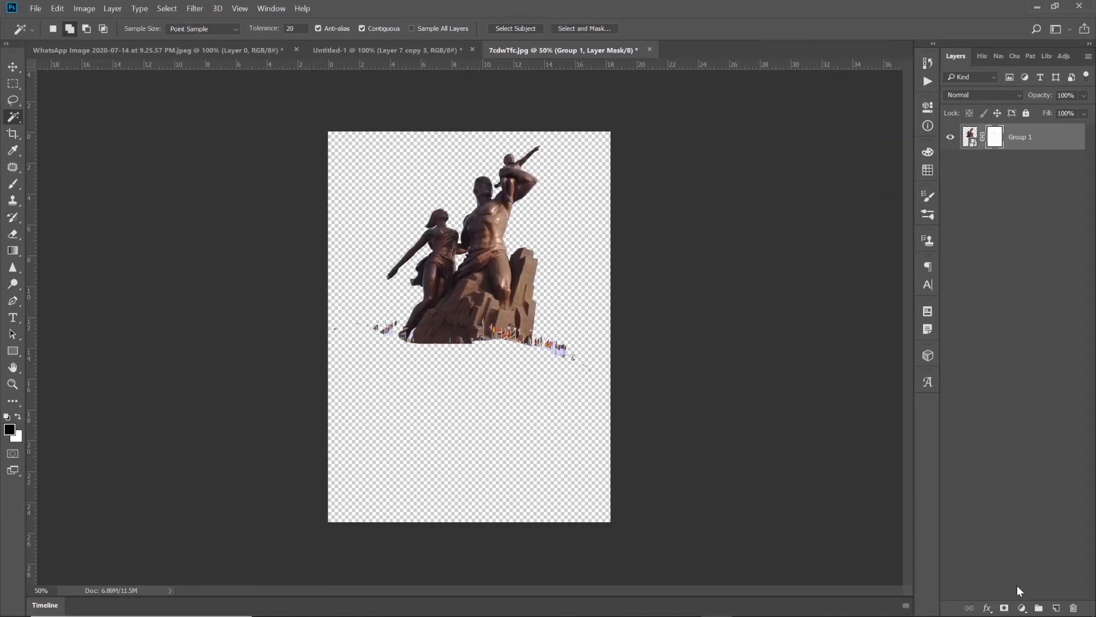
Step: Bring the cut-out statue into Untitled-1, scale it to 49%, and place it on the phone between the stone monument and the stadium
click(13, 68)
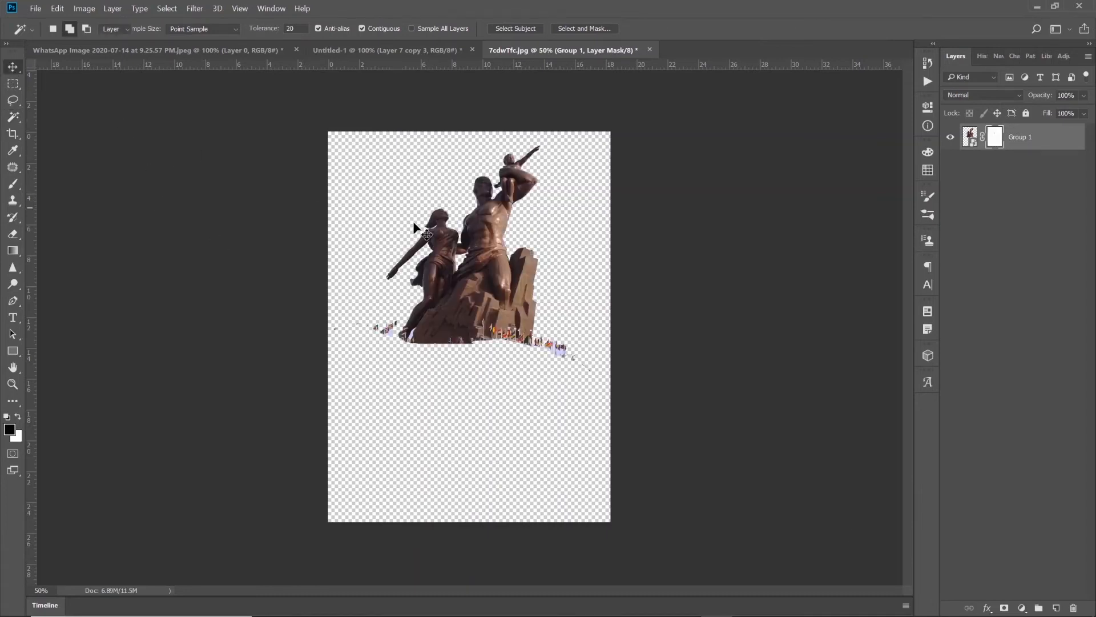
drag(488, 263, 536, 329)
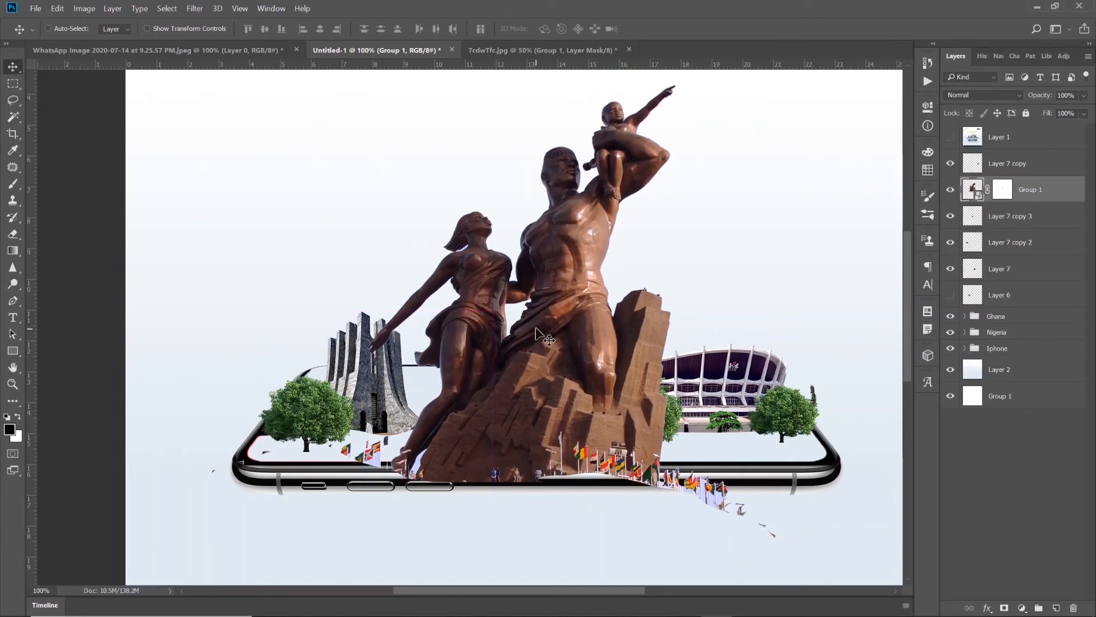
key(ctrl+t)
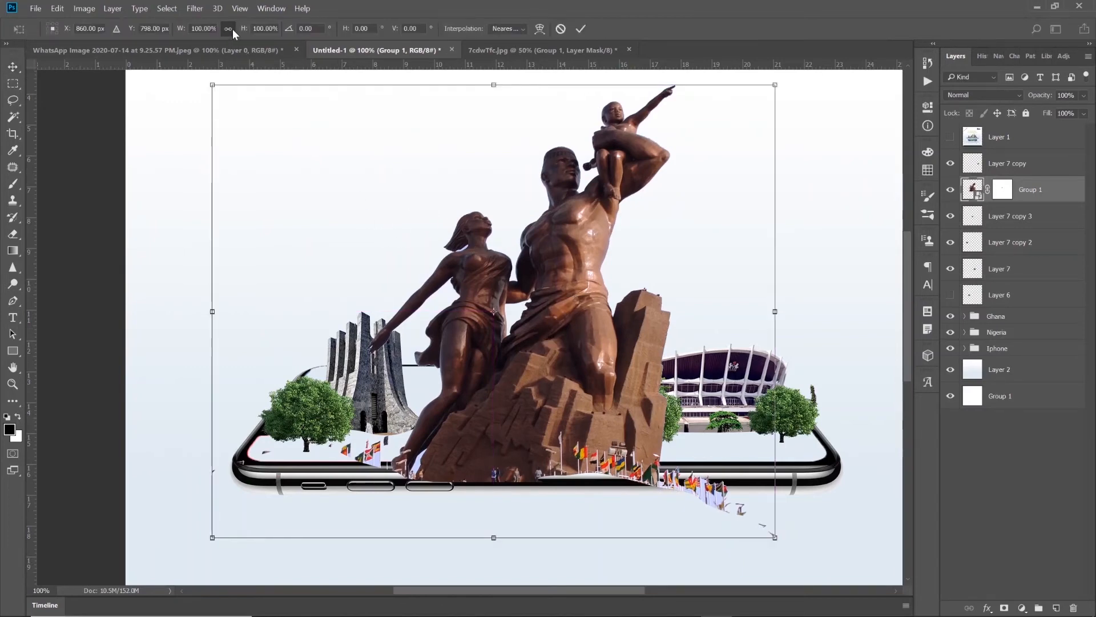
drag(244, 35, 210, 36)
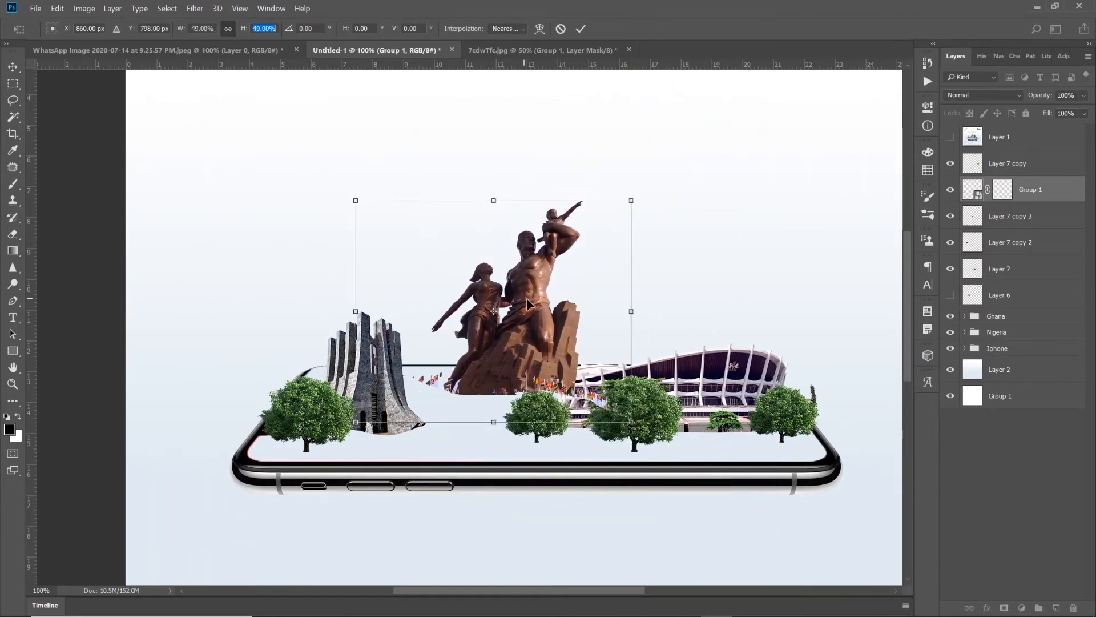
drag(528, 302, 500, 336)
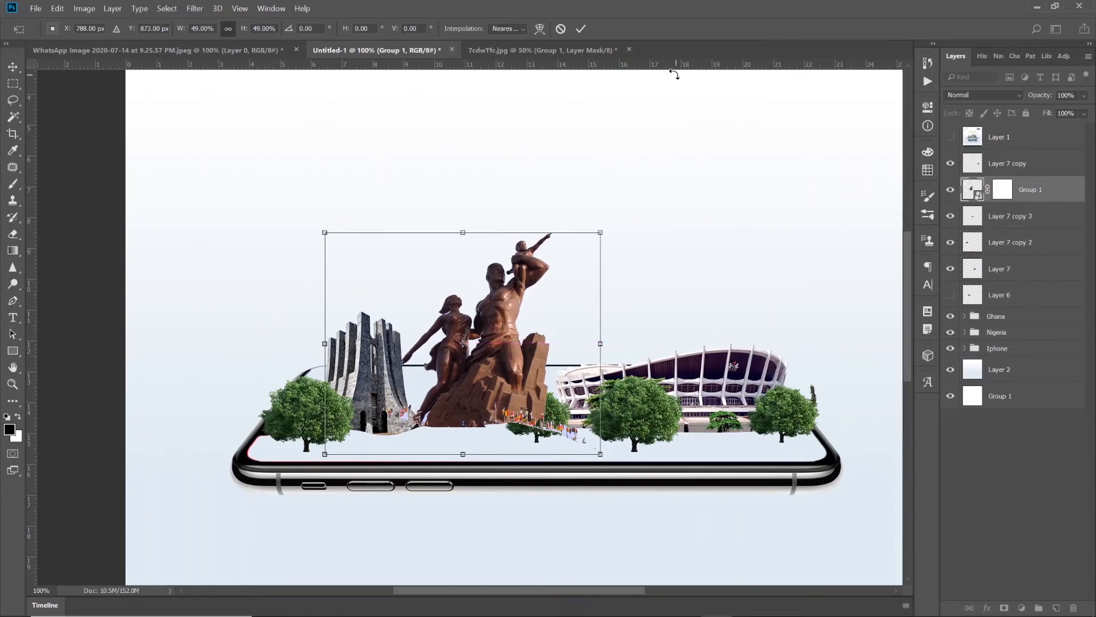
click(581, 30)
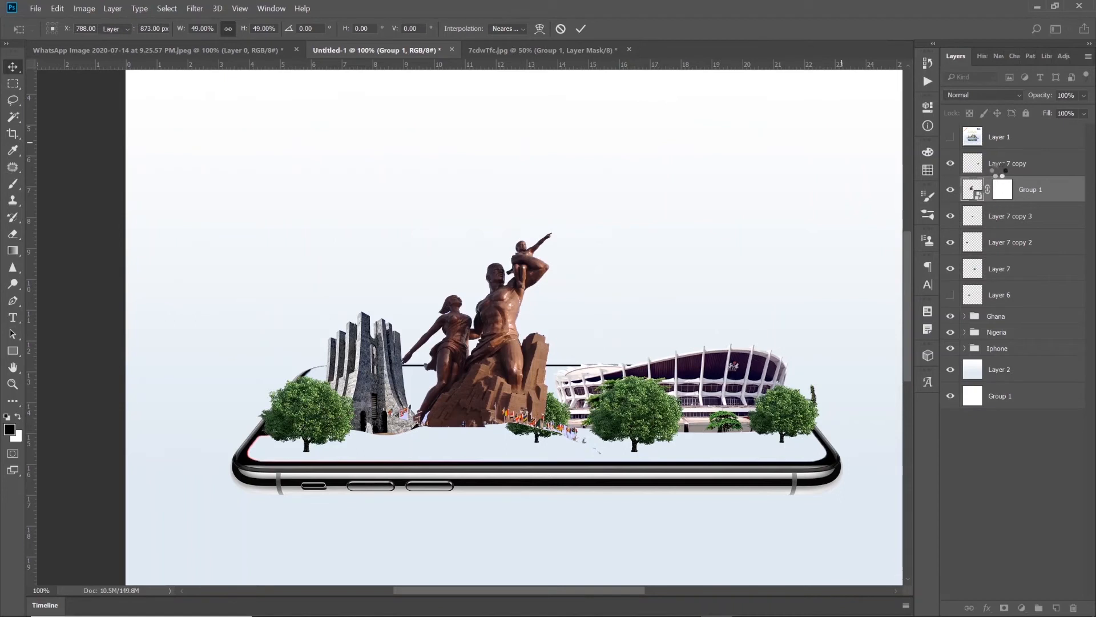
Step: Place the statue layer below the Ghana group and put it in its own collapsed group named Senegal
drag(1047, 190, 1078, 323)
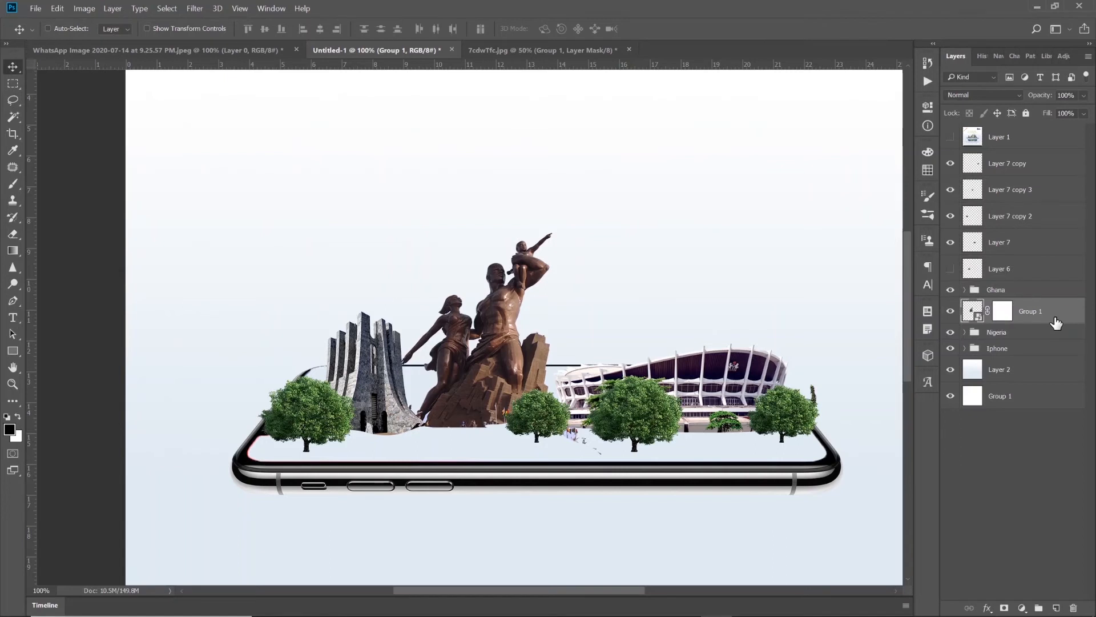
key(ctrl+g)
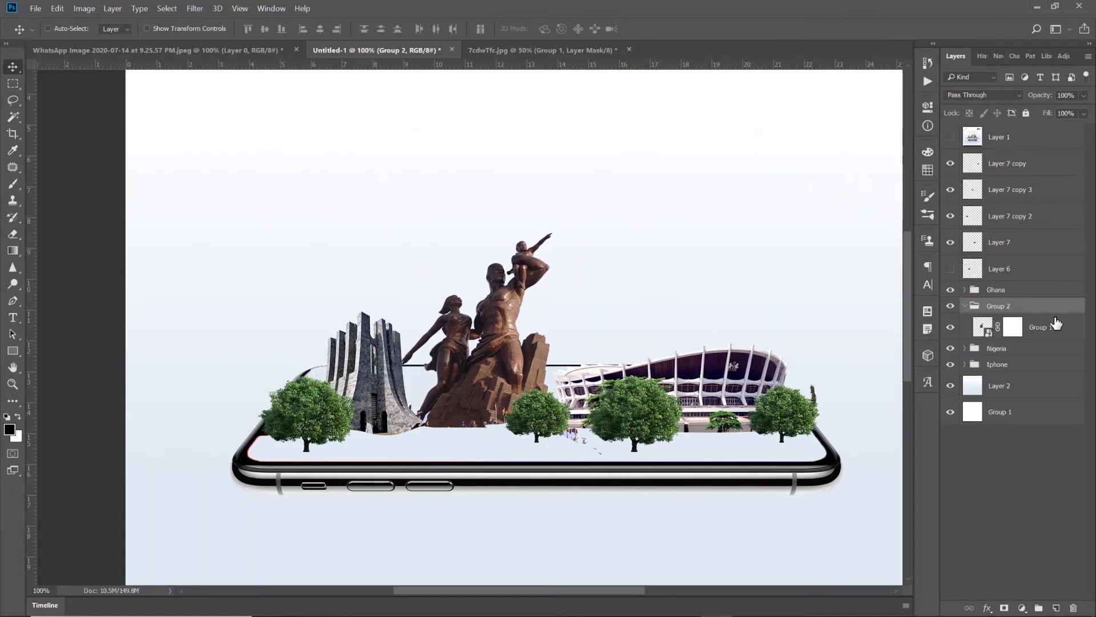
double_click(996, 307)
key(Return)
click(964, 307)
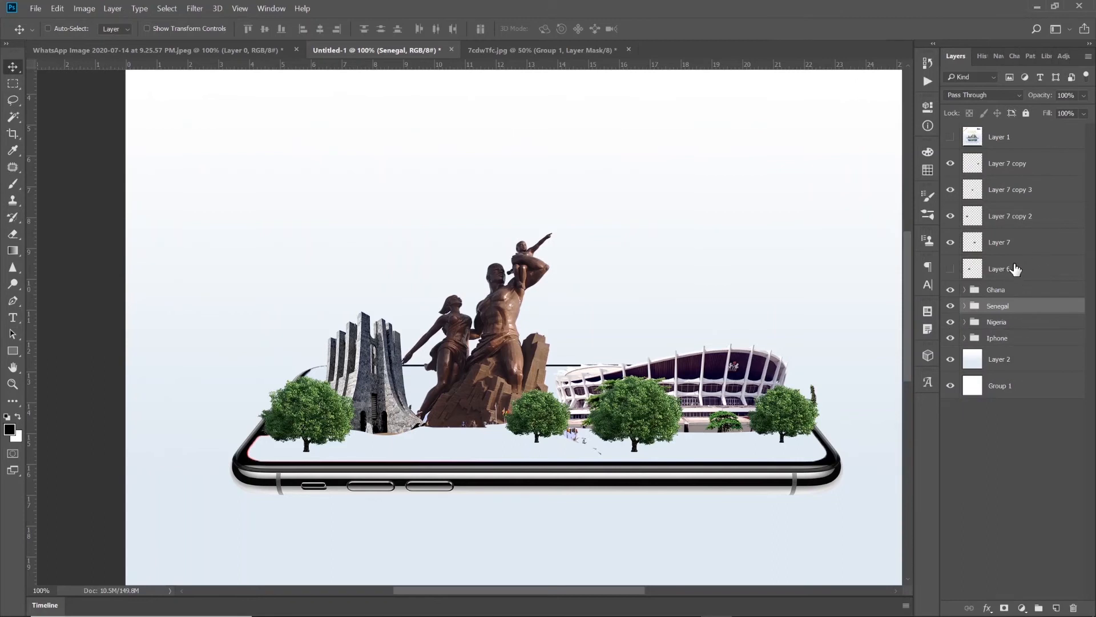
Step: Shift the Ghana monument slightly right and down so it overlaps the statue's base
click(998, 290)
drag(424, 403, 441, 413)
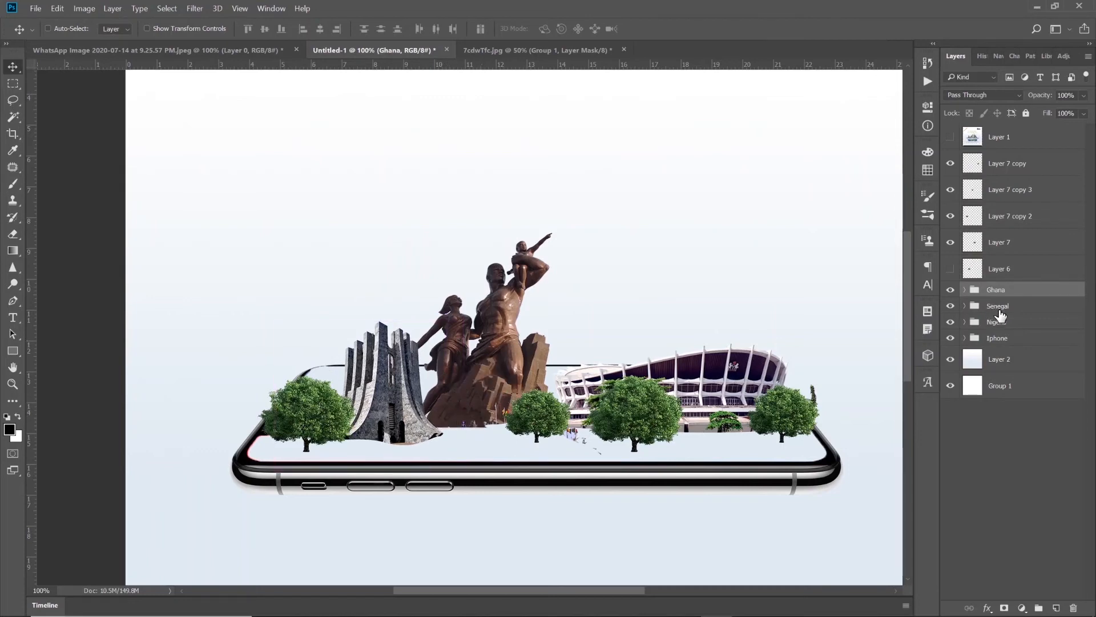
Step: Scale the Nigeria stadium group proportionally to about 84.6% and move it up and left, closer to the statue
click(1001, 324)
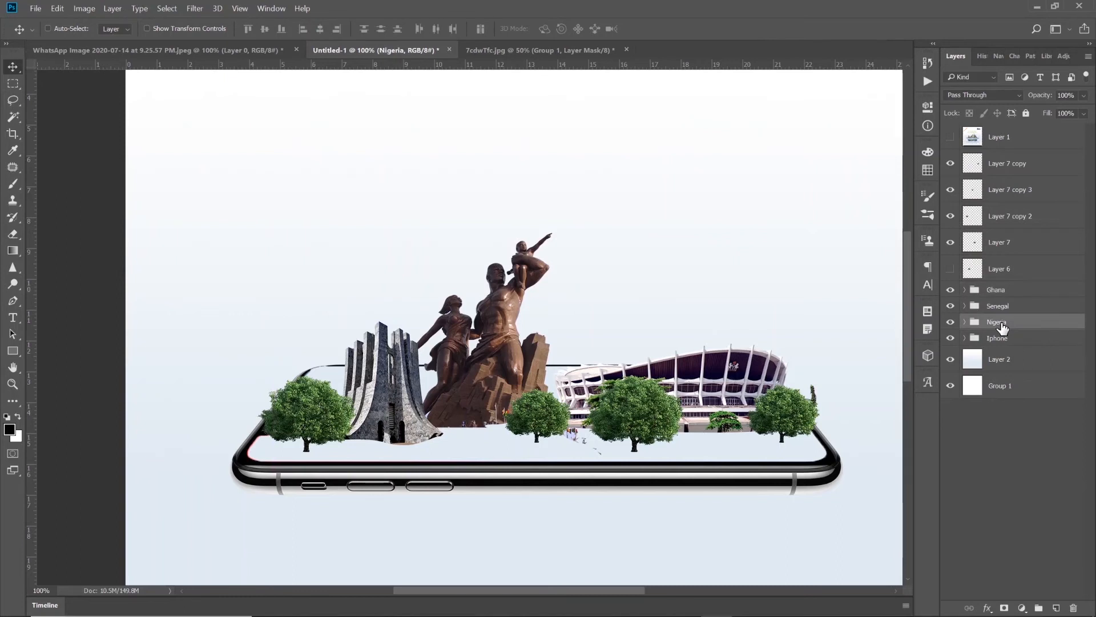
key(ctrl+t)
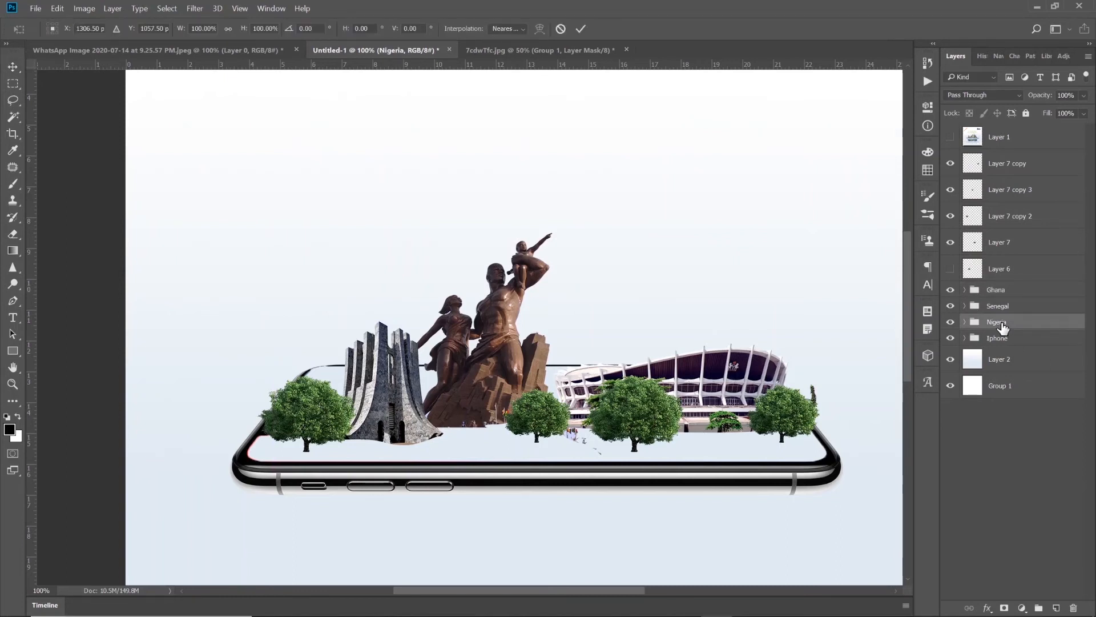
drag(728, 386, 723, 378)
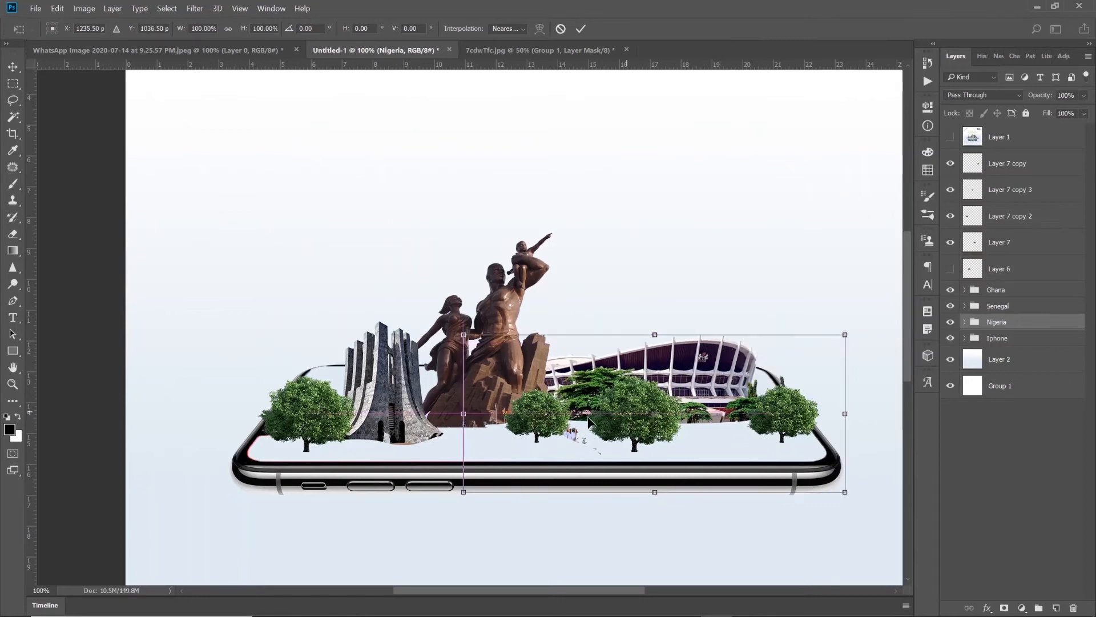
click(228, 29)
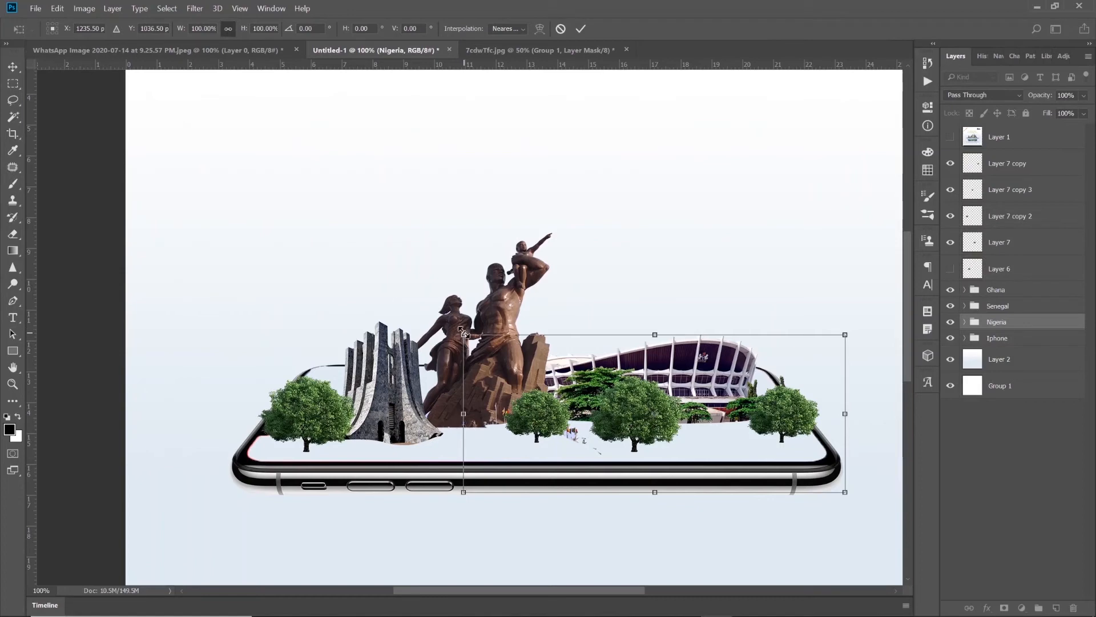
drag(463, 334, 527, 343)
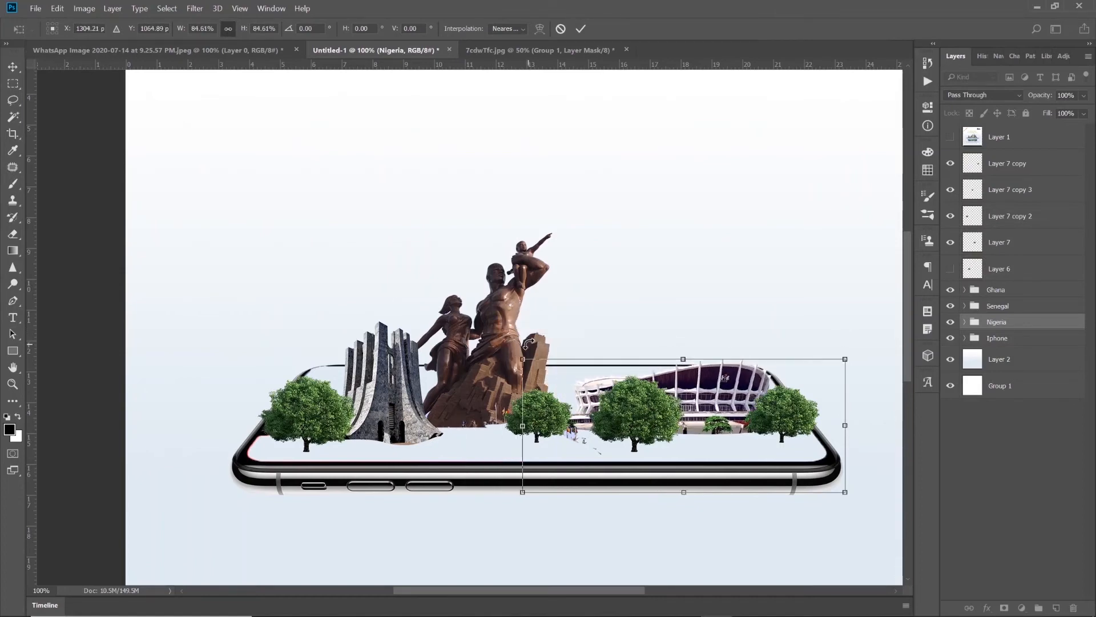
key(Return)
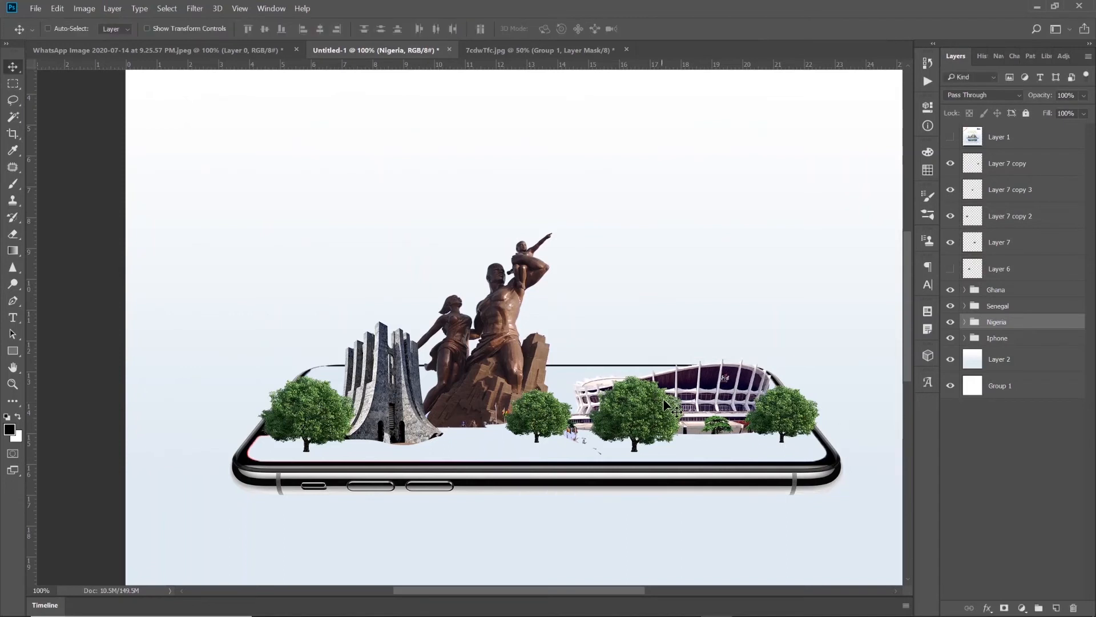
drag(666, 400, 662, 377)
drag(661, 374, 654, 382)
Step: Move the rightmost tree, Layer 7 copy, slightly up and left, and nudge the small tree beside the statue, Layer 7 copy 3
click(996, 170)
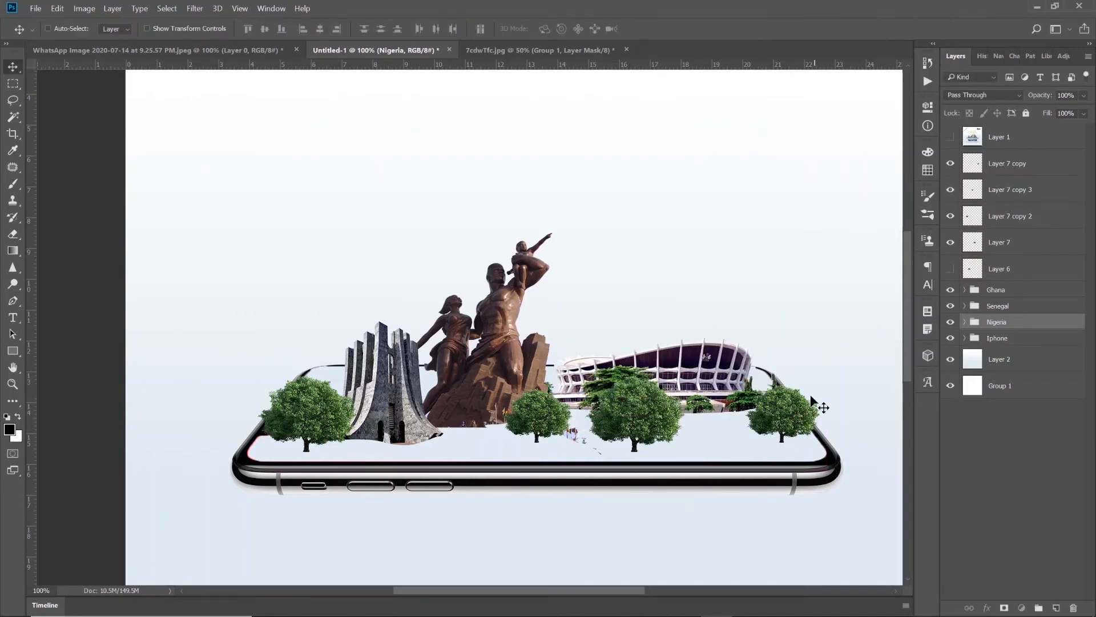
drag(772, 407, 776, 397)
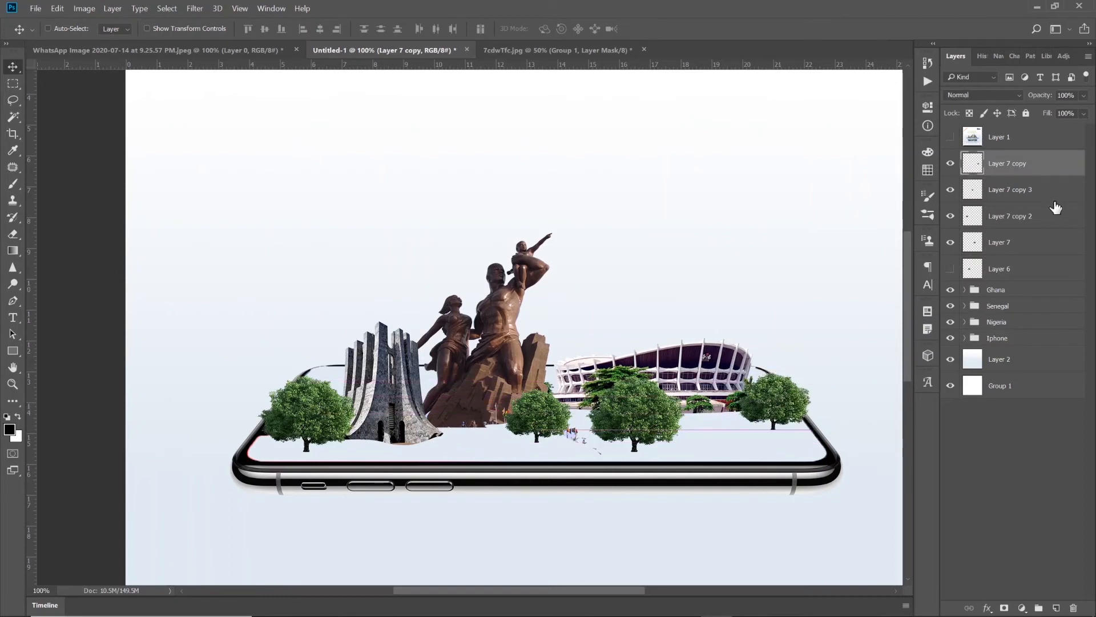
click(1007, 190)
mouse_move(633, 415)
mouse_down()
mouse_move(681, 434)
mouse_move(633, 415)
mouse_up()
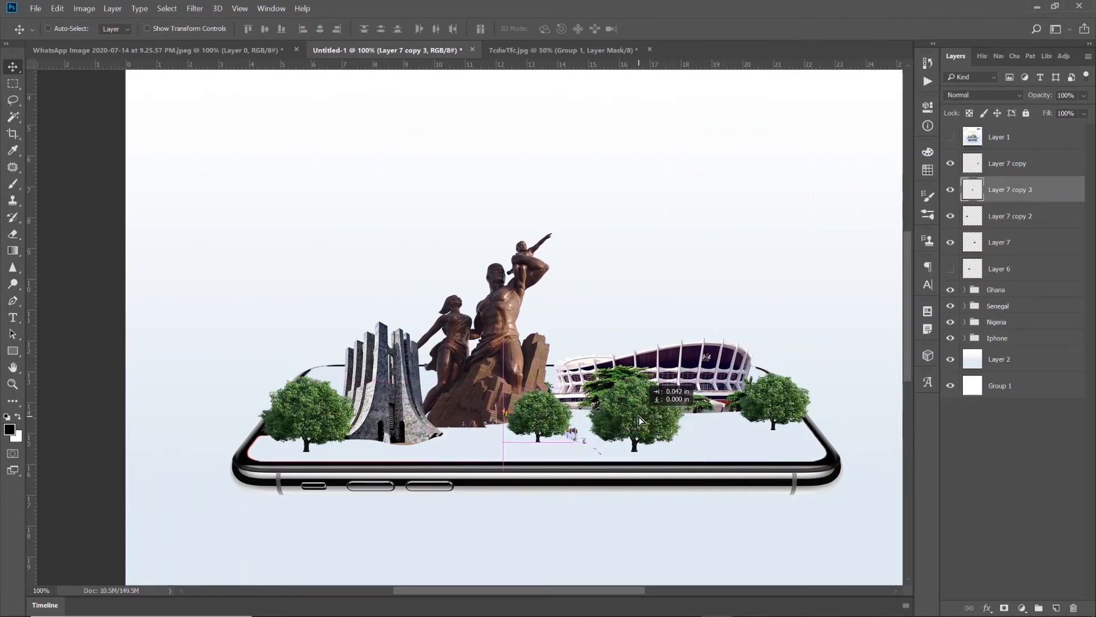
click(1010, 164)
click(1013, 219)
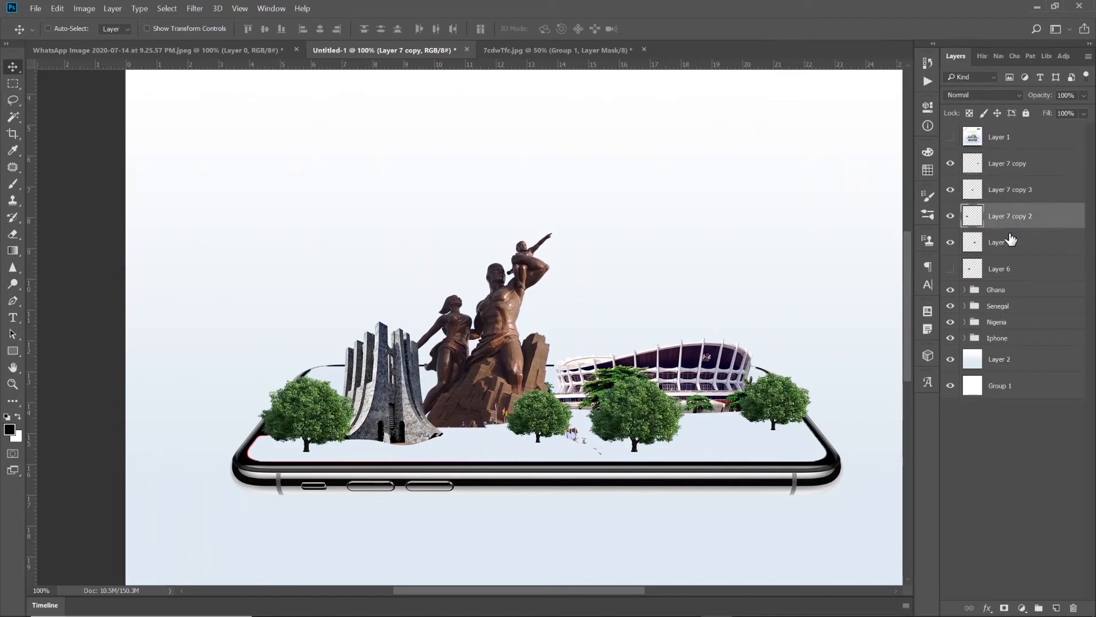
Step: Scale the Layer 7 tree to 64% and place it in front of the stadium's left part
click(999, 242)
drag(651, 419, 641, 396)
key(ctrl+t)
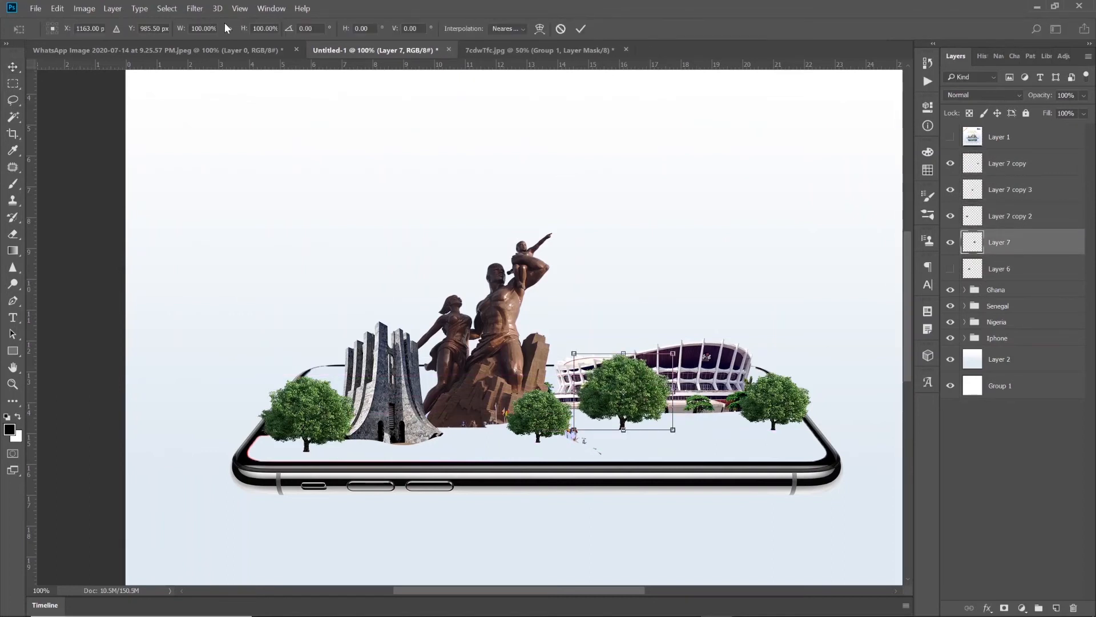
drag(237, 31, 218, 36)
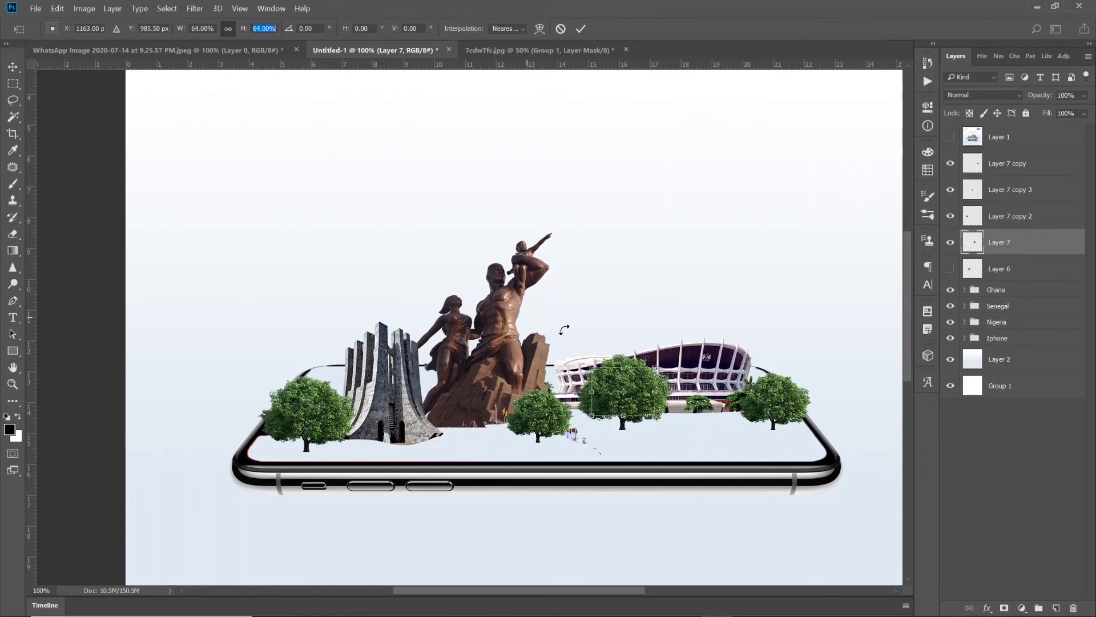
drag(650, 393, 642, 400)
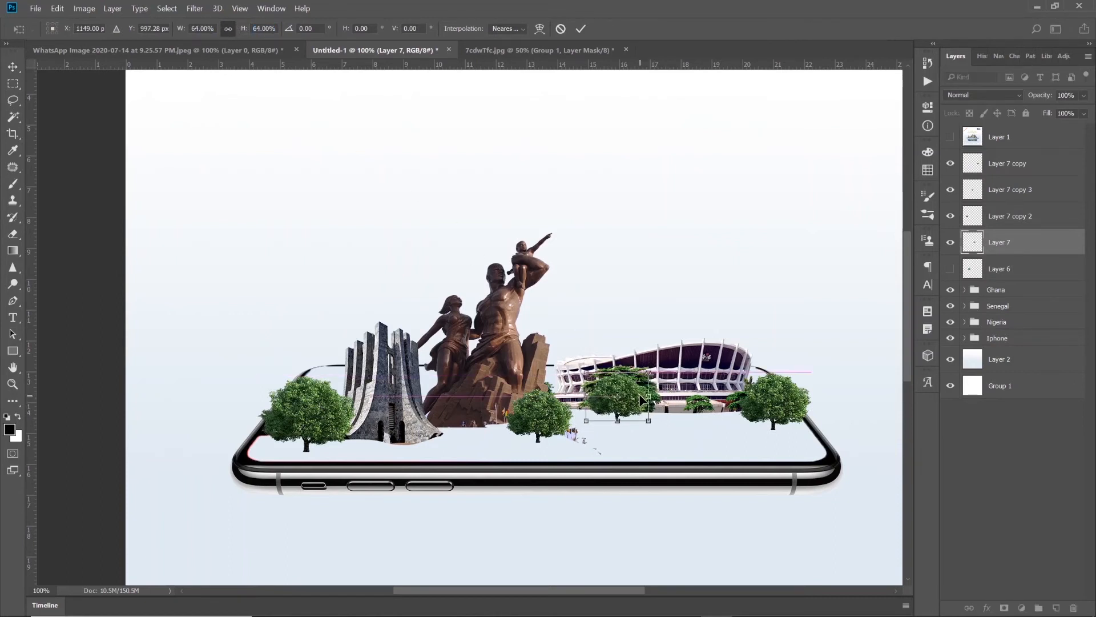
key(Return)
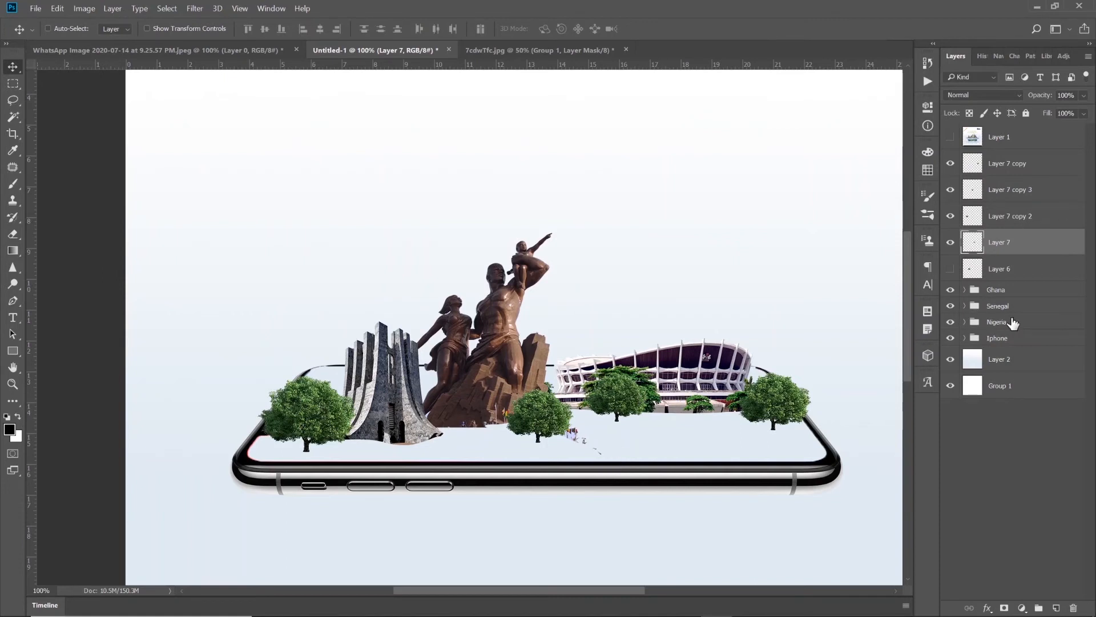
Step: Lasso the leftover flags at the statue's base, hide them on the Group 1 layer mask, and compare with the Layer 1 reference design
click(965, 306)
click(1013, 332)
click(13, 102)
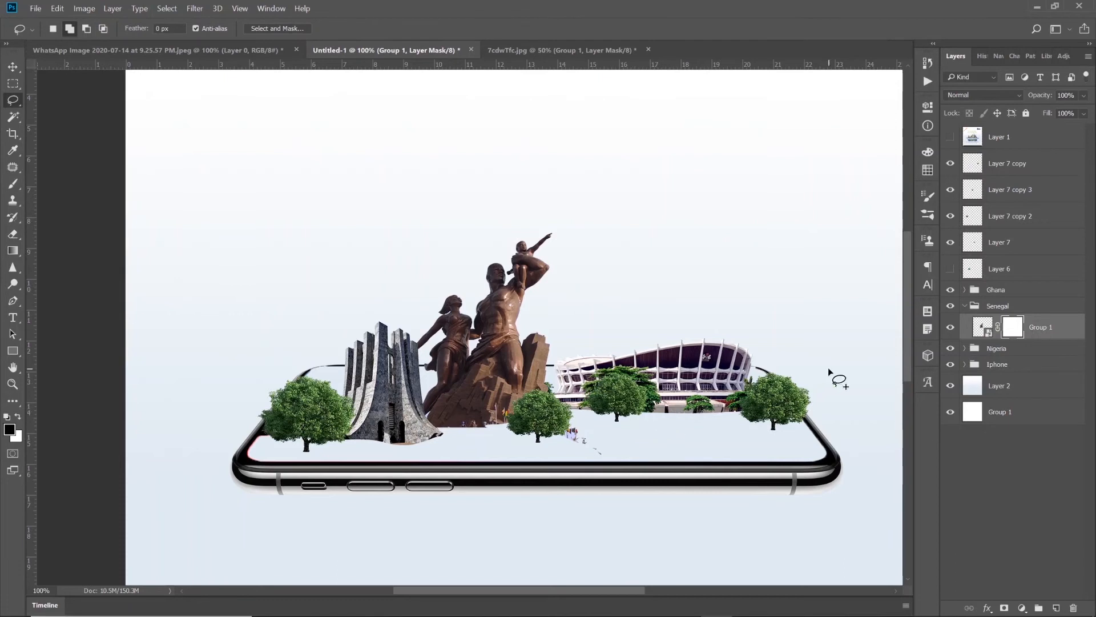
key(x)
key(ctrl+BackSpace)
key(ctrl+d)
click(951, 139)
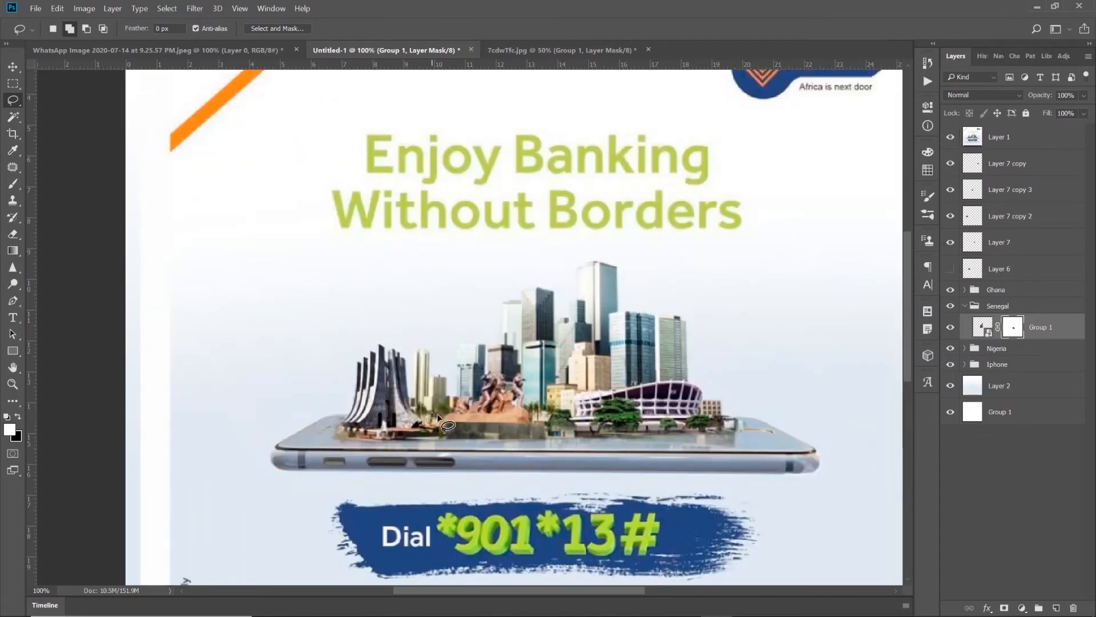
click(951, 138)
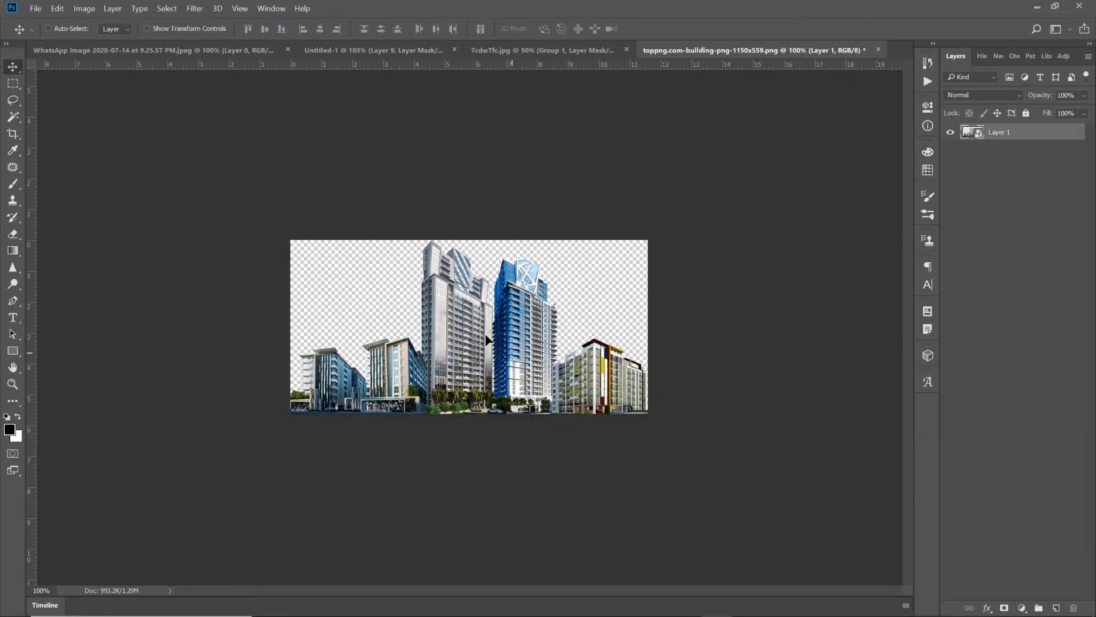
Step: Bring the toppng.com-building-png-1150x559 skyline into Untitled-1, scale it to 114%, and raise it behind the landmarks
mouse_move(486, 339)
mouse_down()
mouse_move(375, 51)
mouse_move(492, 303)
mouse_move(550, 320)
mouse_move(472, 326)
mouse_move(471, 314)
mouse_move(470, 330)
mouse_up()
key(ctrl+t)
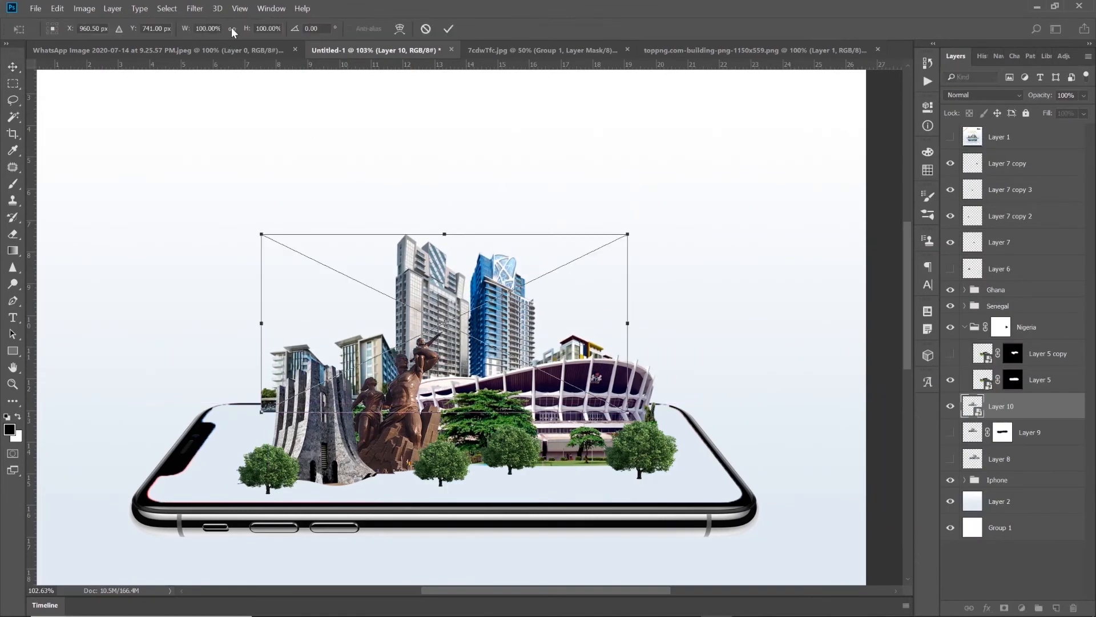
mouse_move(253, 33)
mouse_down()
mouse_move(286, 29)
mouse_move(255, 27)
mouse_up()
drag(503, 255, 499, 228)
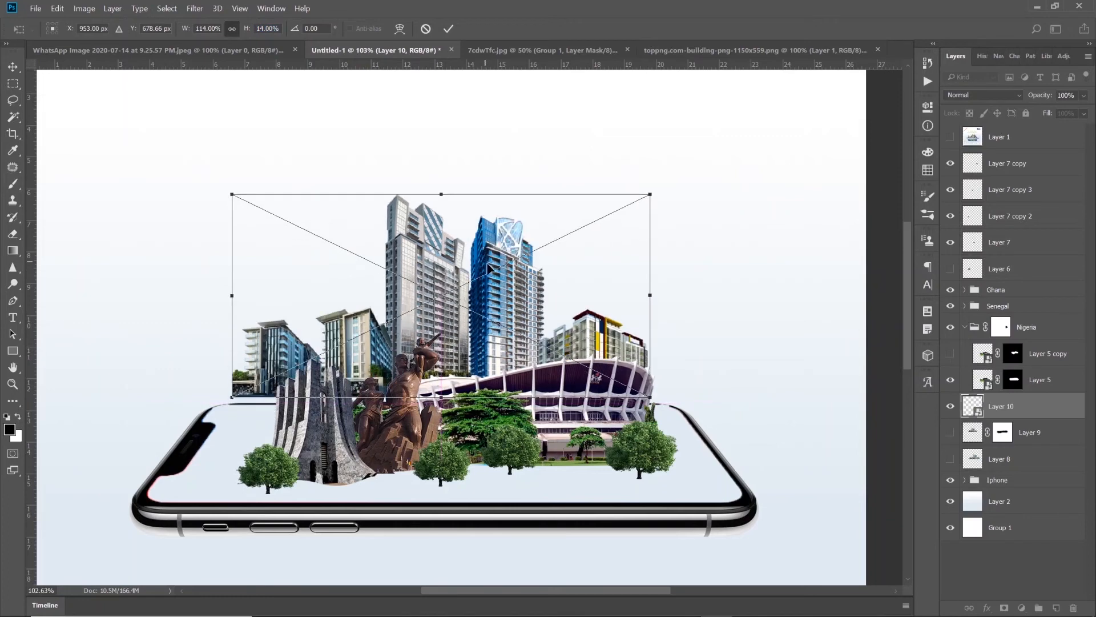
key(Return)
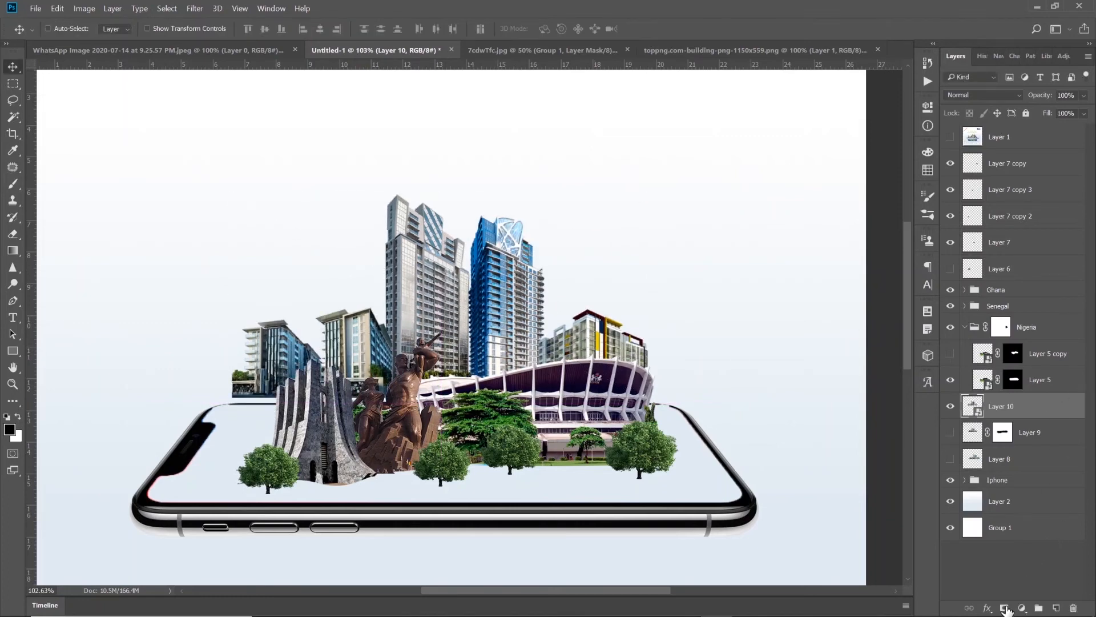
Step: Add a layer mask to the skyline in Layer 10 and fade out the buildings' bases with a soft black 175 px brush
click(1005, 608)
key(b)
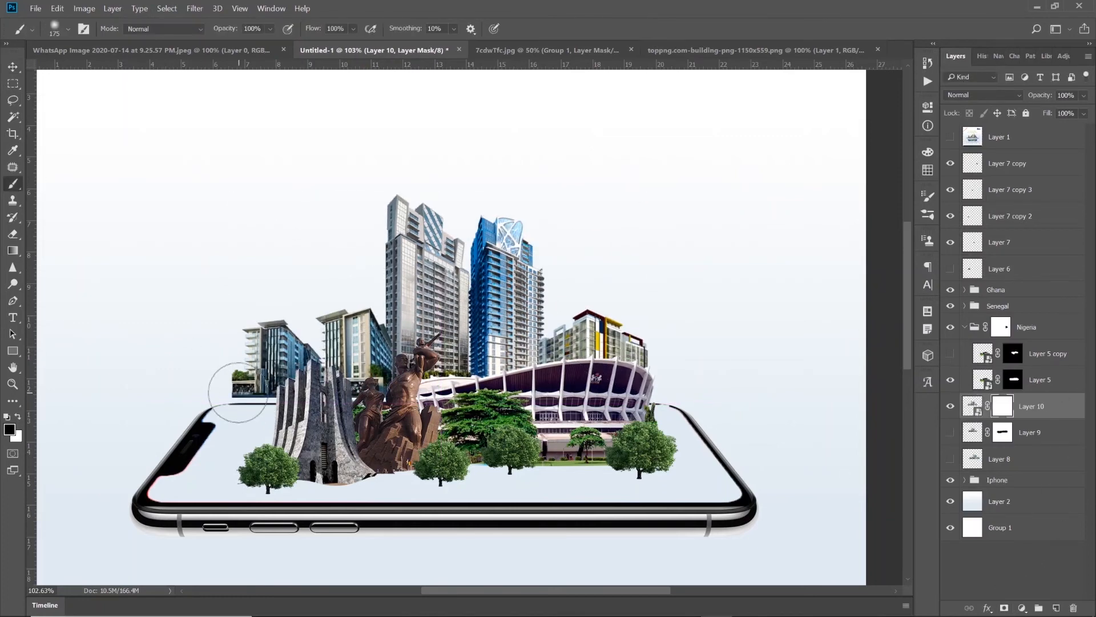
mouse_move(241, 378)
mouse_down()
mouse_move(230, 394)
mouse_move(251, 371)
mouse_move(626, 383)
mouse_up()
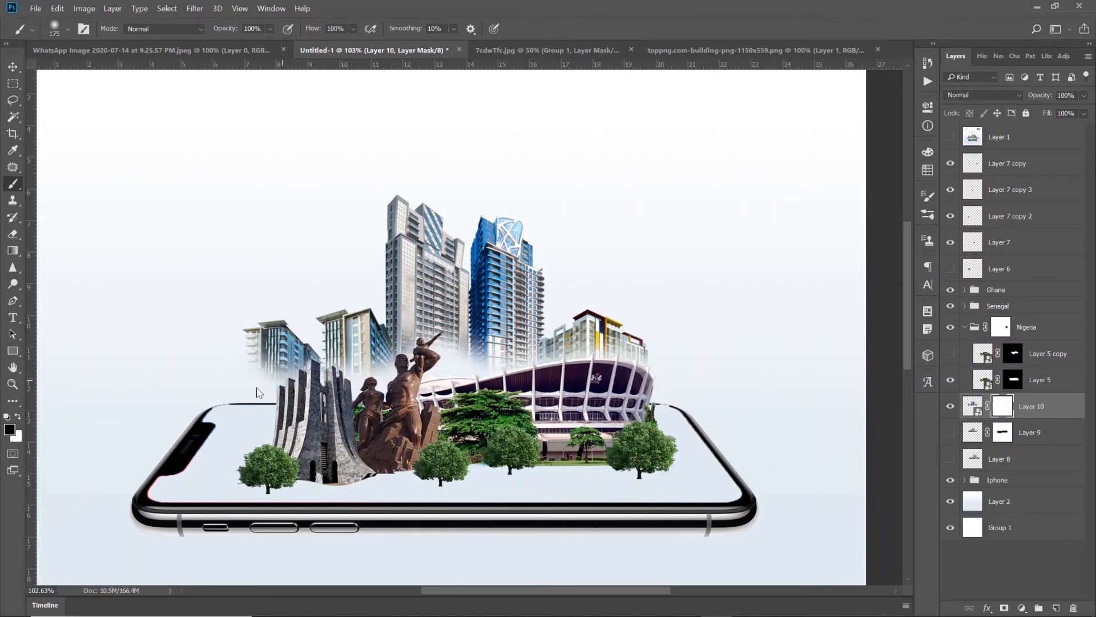
Step: Delete the hidden Layer 9 and Layer 8, and reselect the skyline image in Layer 10
key(v)
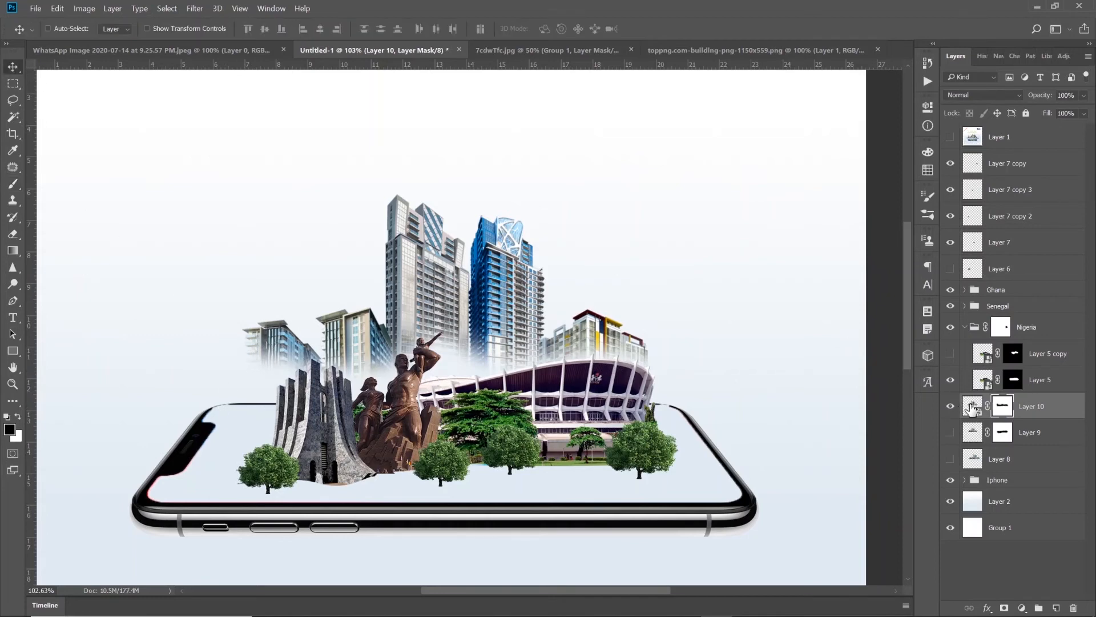
click(972, 409)
click(1028, 443)
shift+click(1022, 464)
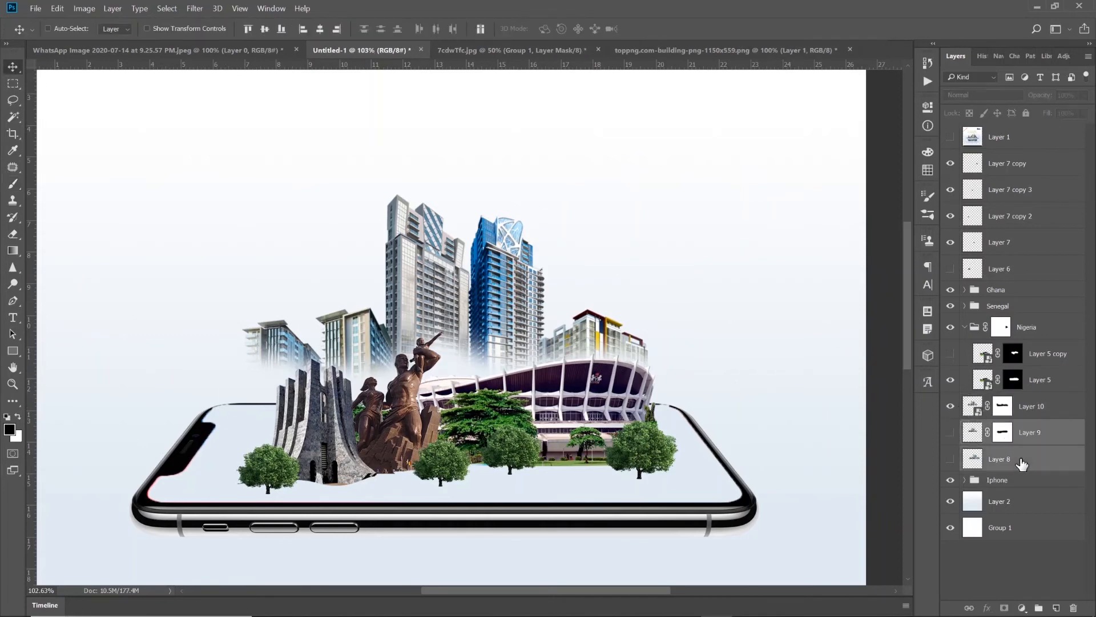
key(Delete)
click(971, 409)
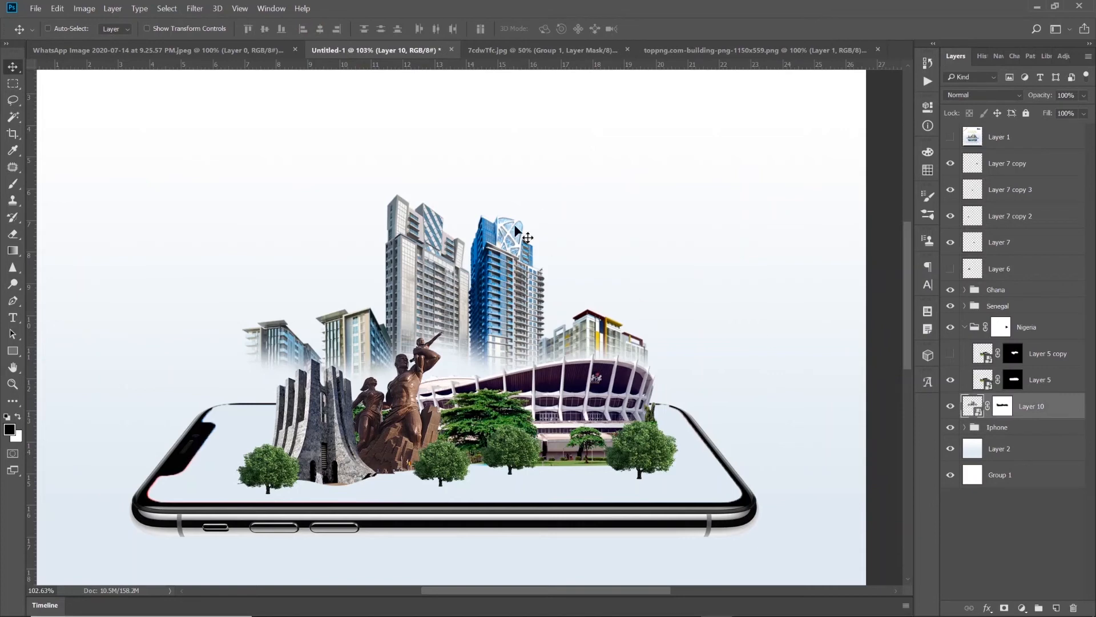
Step: Apply the Sharpen filter twice to the skyline in Layer 10
click(192, 10)
click(207, 21)
click(195, 9)
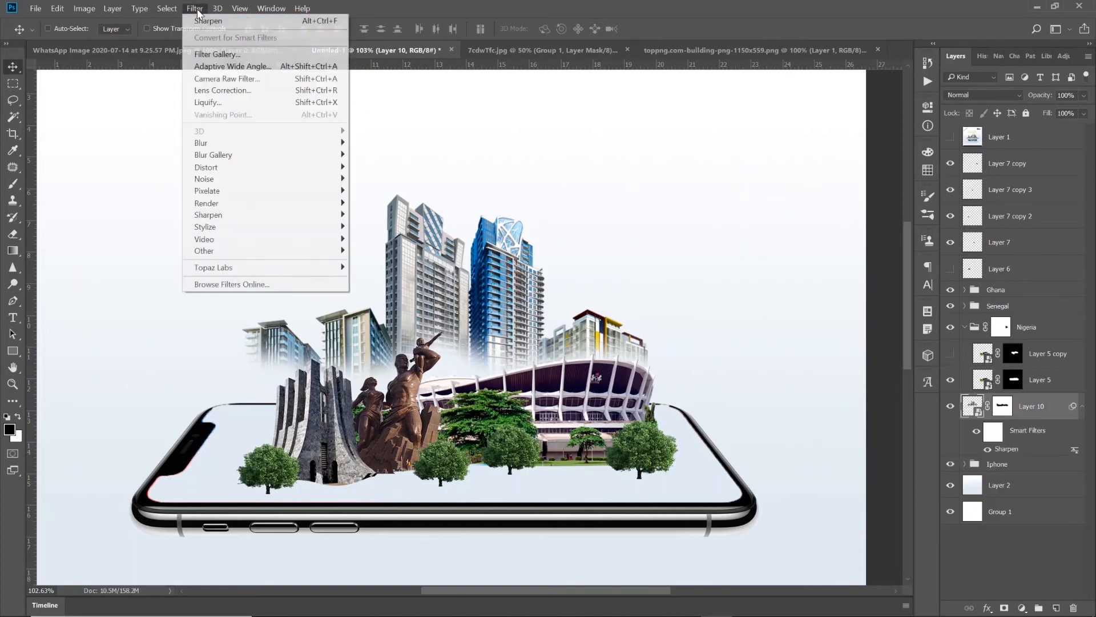
click(207, 21)
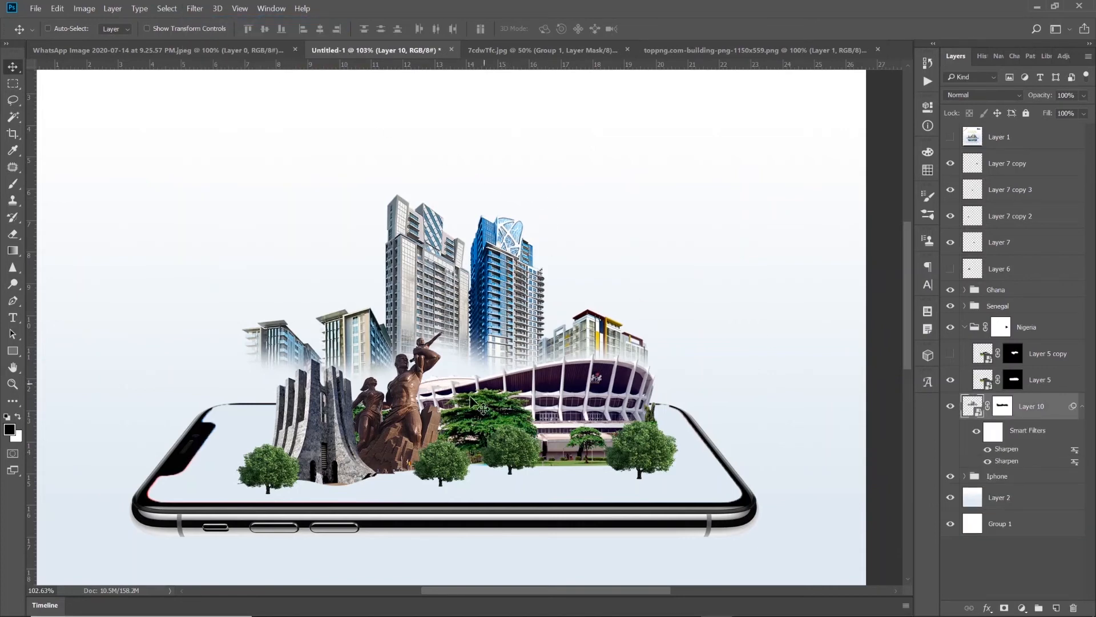
Step: Select the Senegal statue's Group 1 layer and apply the Sharpen filter to it twice
click(407, 407)
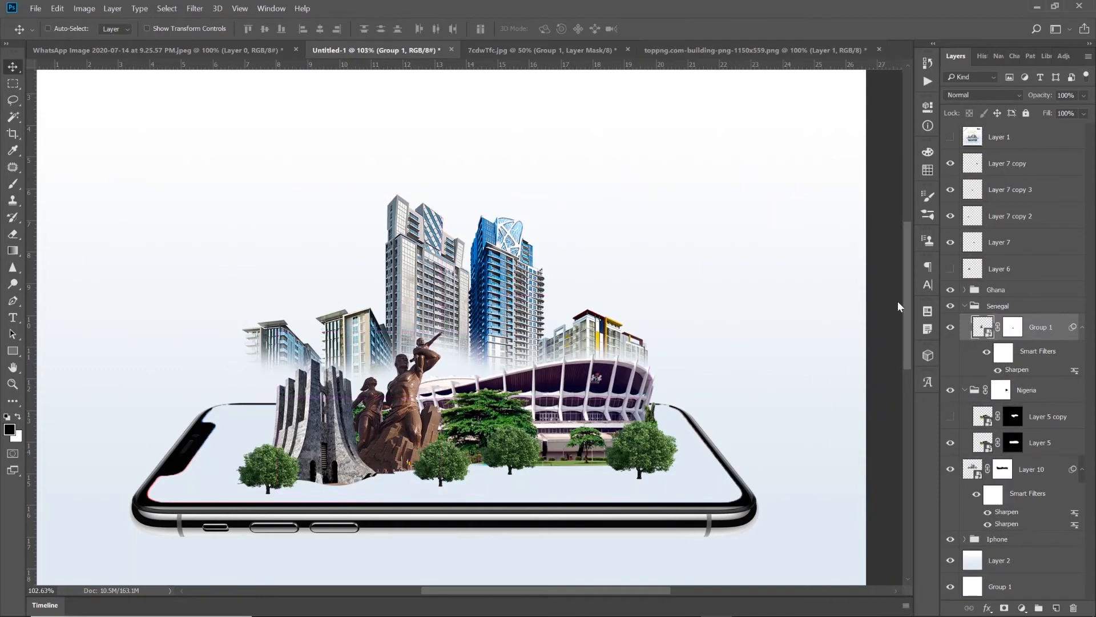
click(194, 8)
click(206, 21)
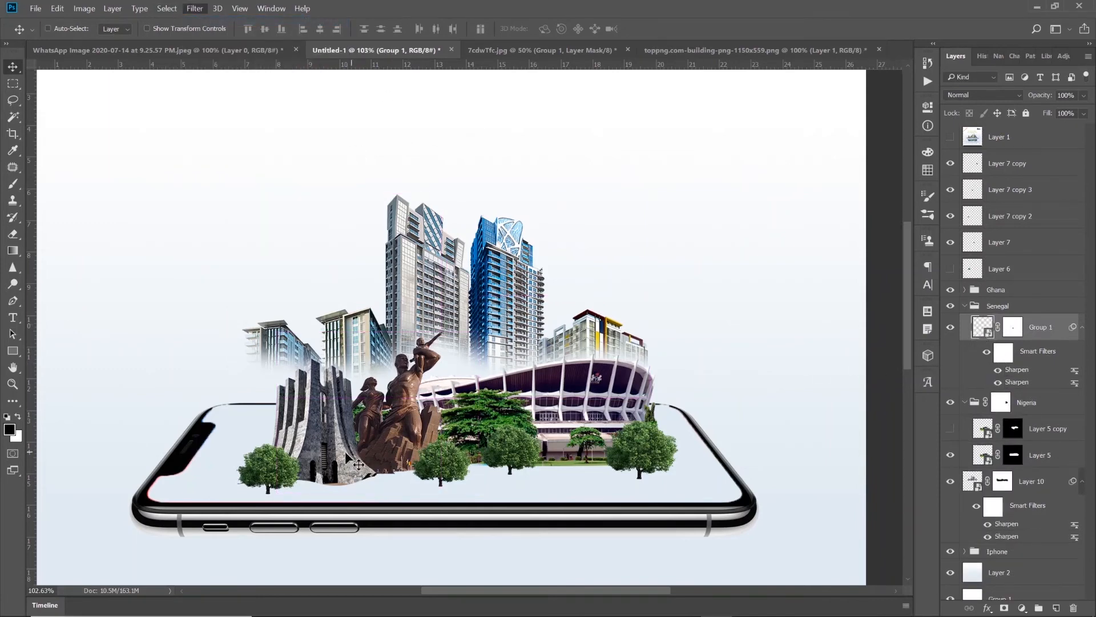
Step: Select the Ghana monument layer, apply the Sharpen filter twice, and undo the second application
ctrl+click(329, 469)
click(194, 8)
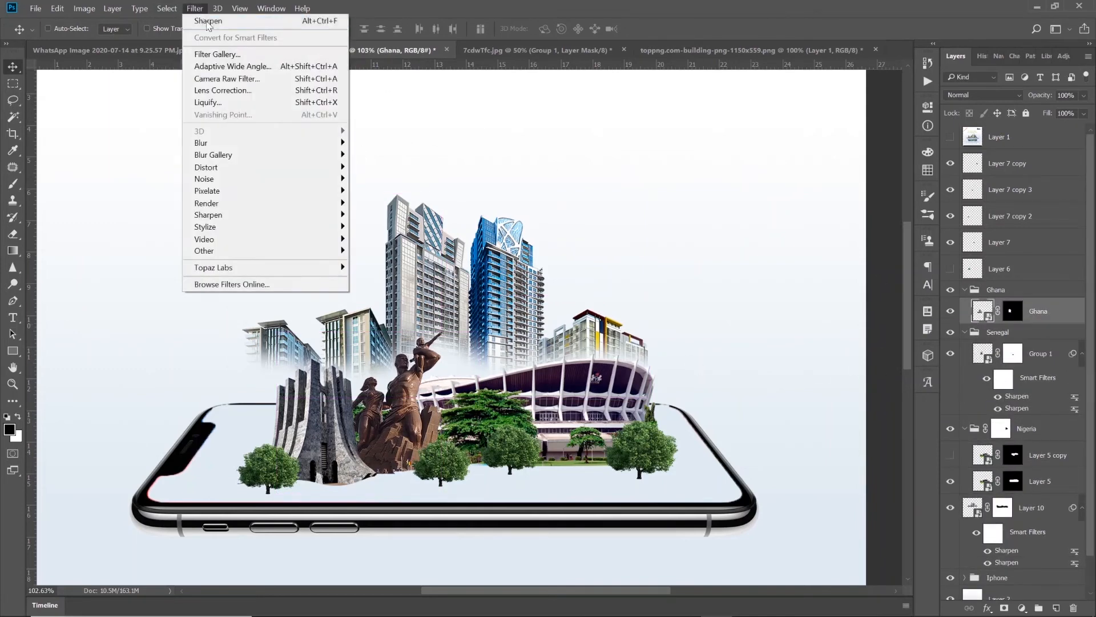
click(207, 21)
click(194, 8)
click(202, 22)
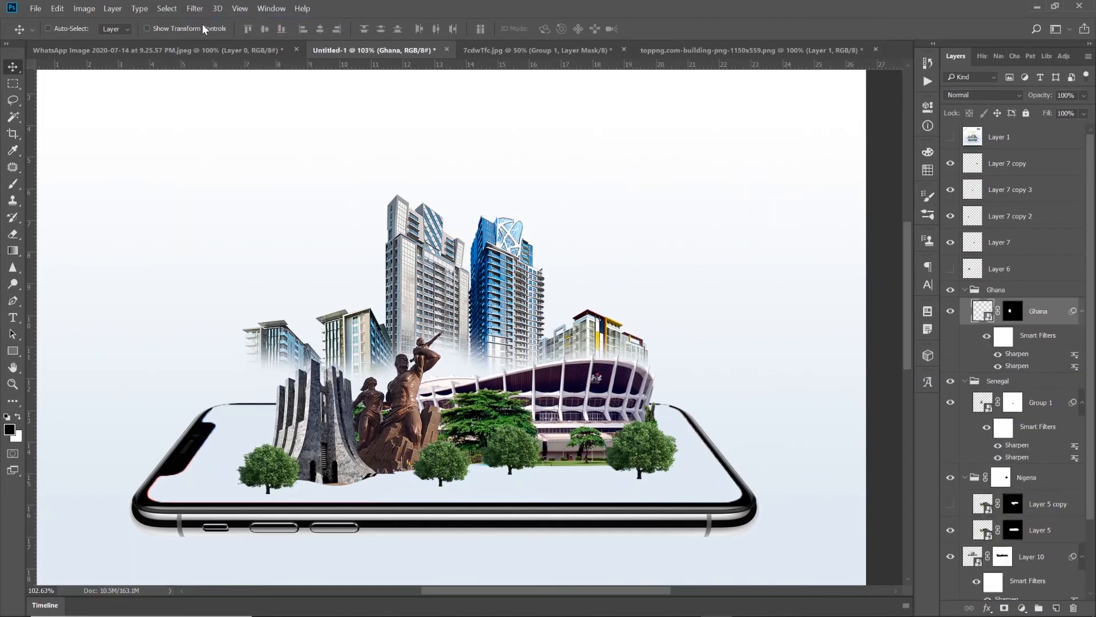
key(ctrl+z)
Step: Select the stadium in Layer 5 and apply the Sharpen filter to it twice
ctrl+click(580, 394)
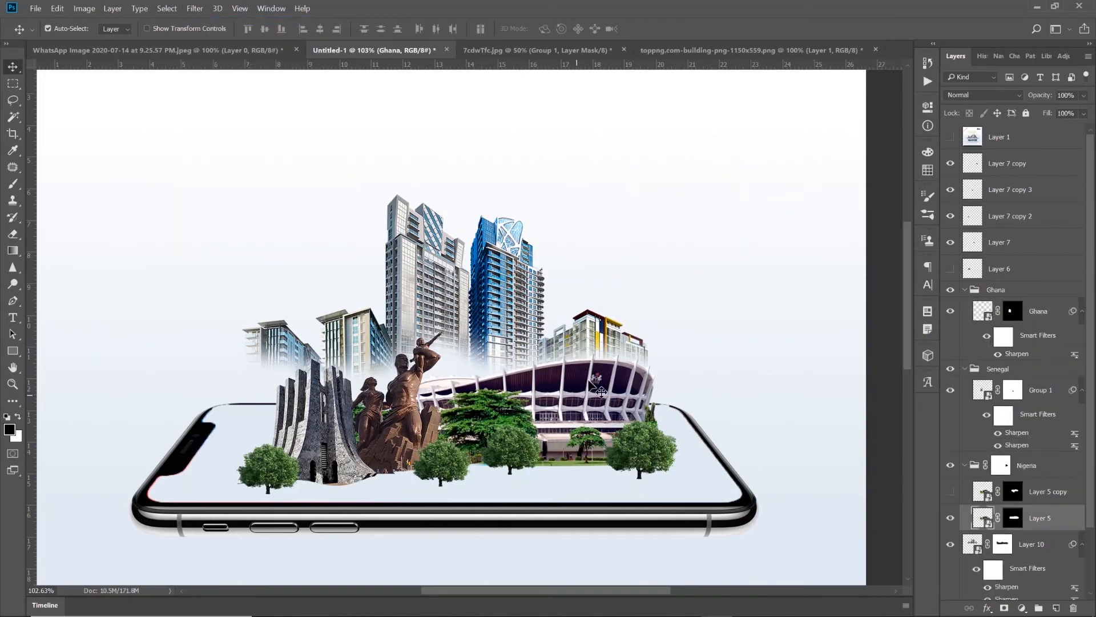
click(206, 9)
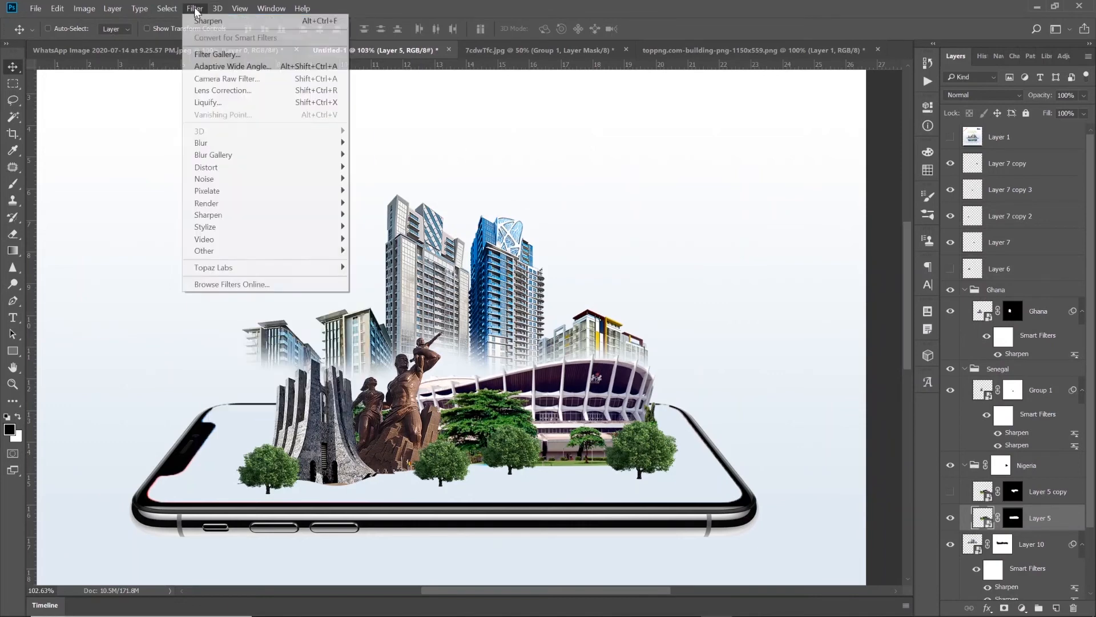
click(207, 21)
click(195, 8)
click(202, 22)
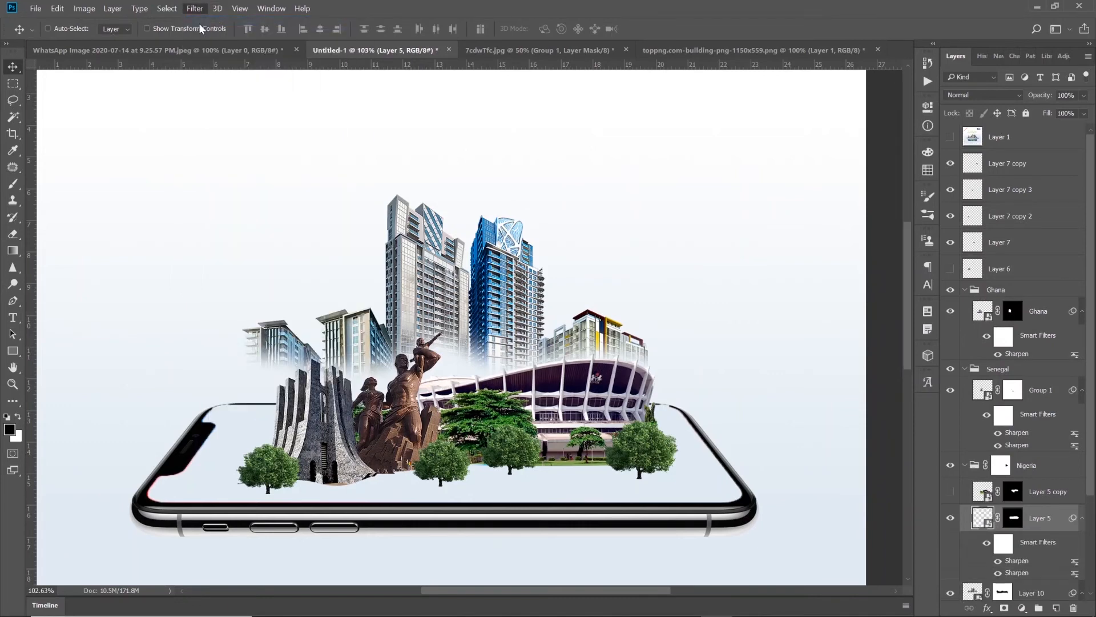
Step: Select the Layer 7 tree in front of the stadium, scale it proportionally to about 147%, and move it slightly down and left
ctrl+click(514, 455)
click(166, 8)
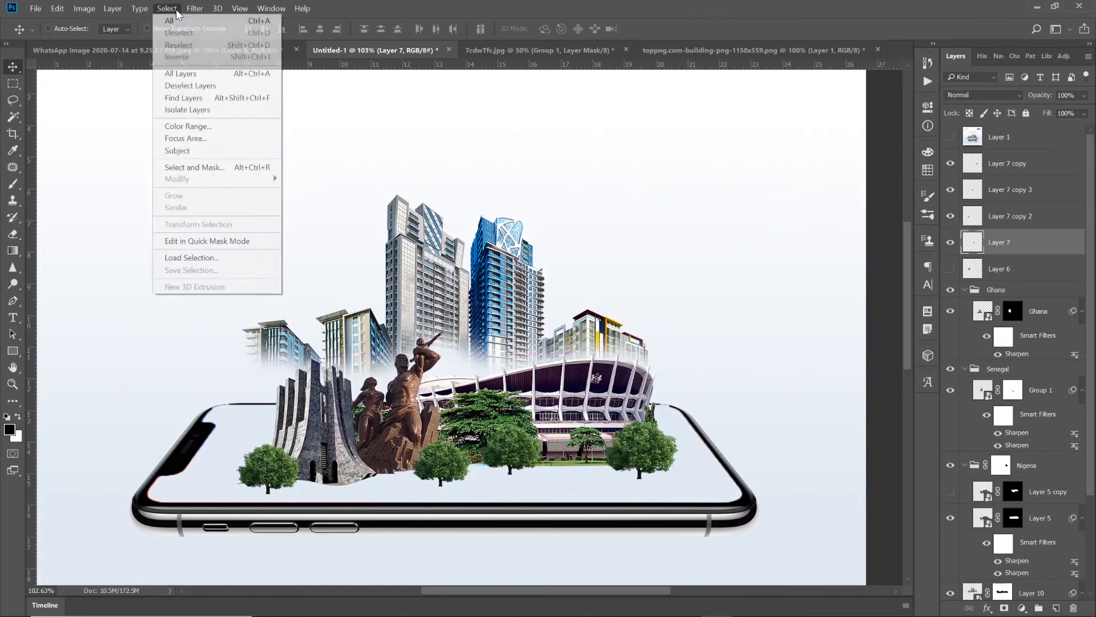
click(195, 8)
click(196, 11)
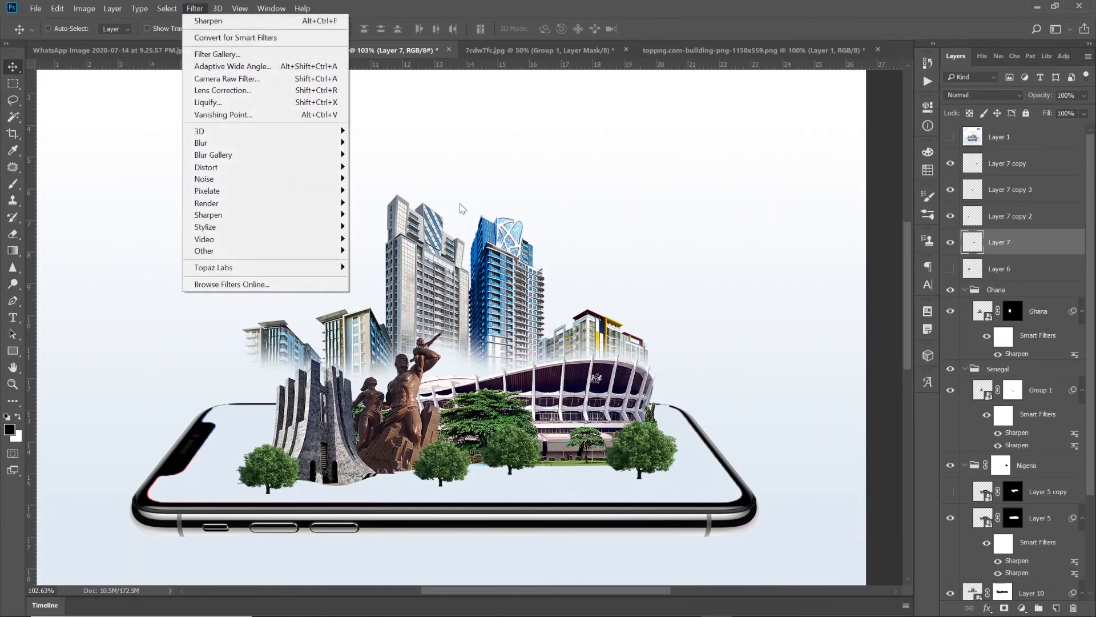
click(527, 408)
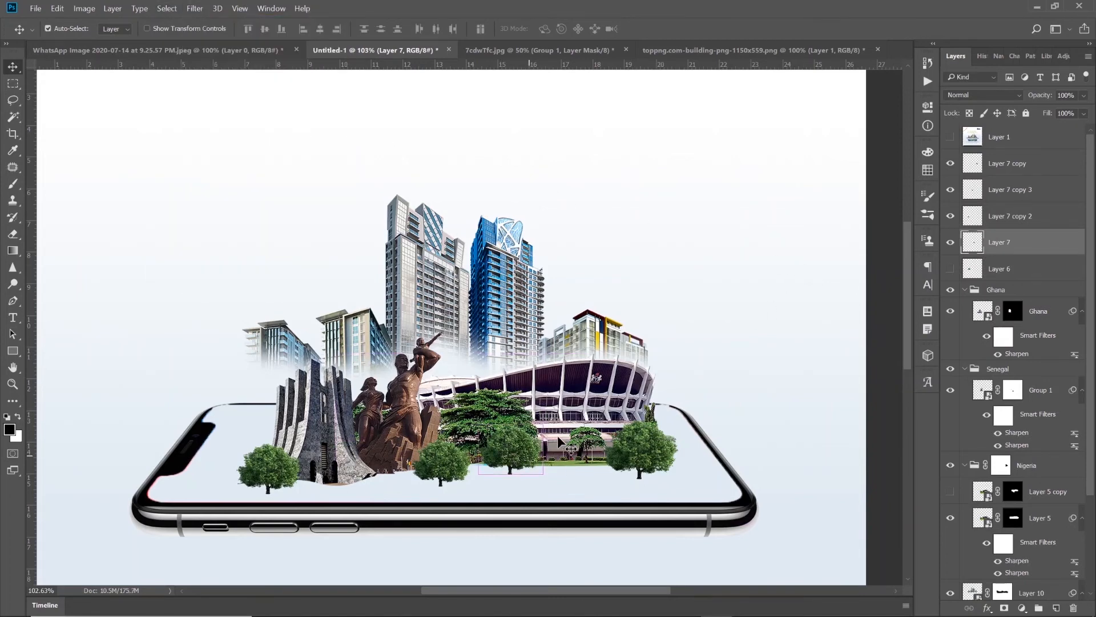
key(ctrl+t)
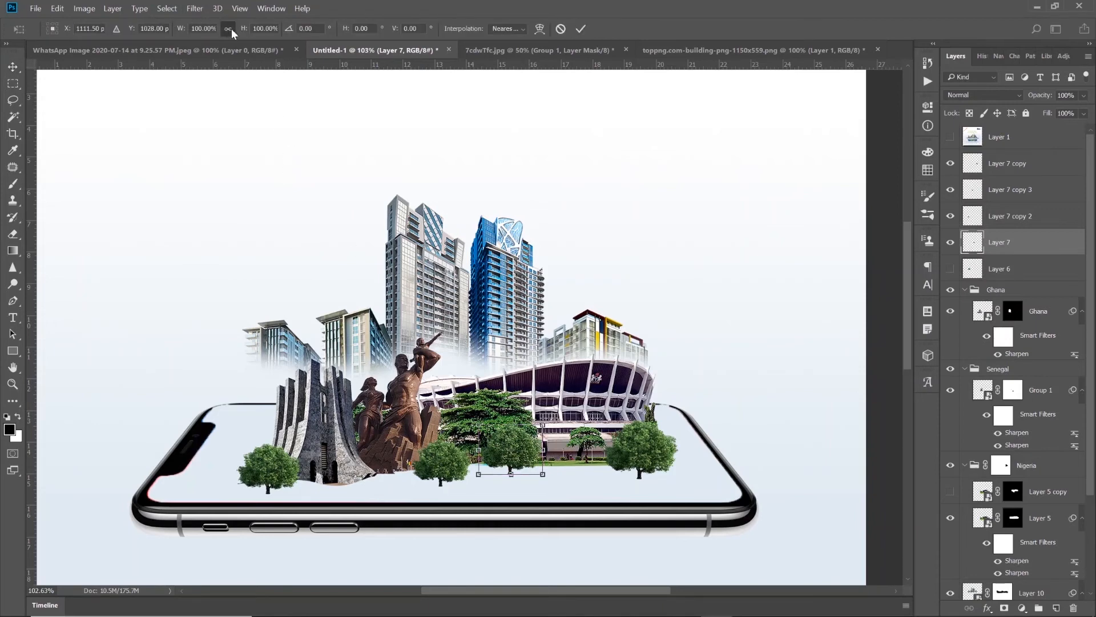
click(228, 29)
drag(542, 426, 581, 406)
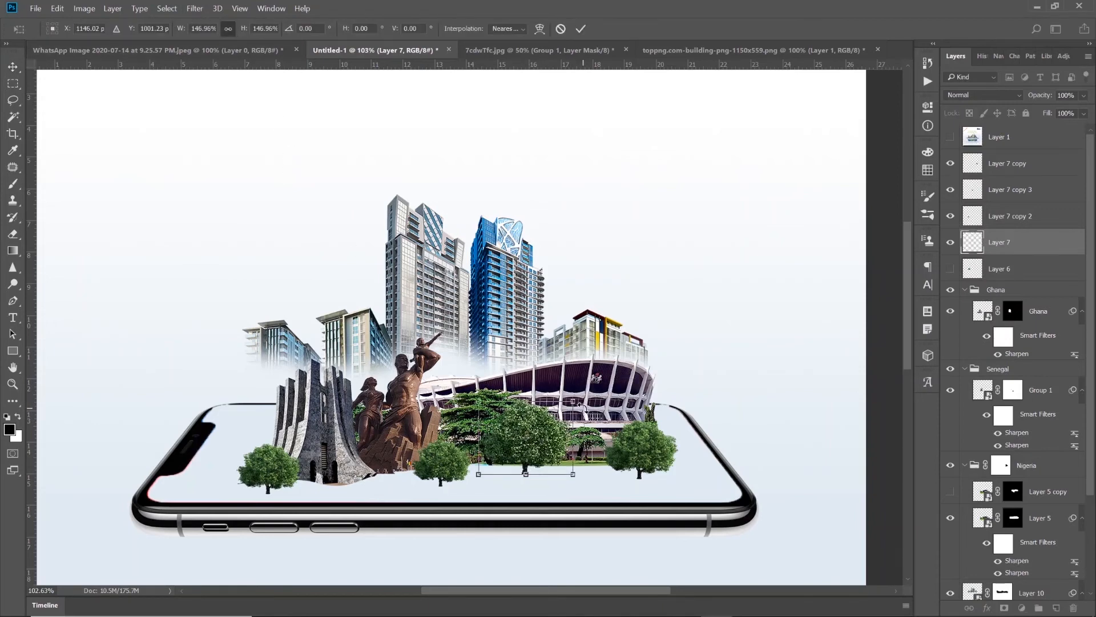
key(Return)
drag(516, 464, 509, 476)
Step: Show the Layer 1 reference design to compare it with the whole composite, and hide it again
key(z)
alt+click(460, 293)
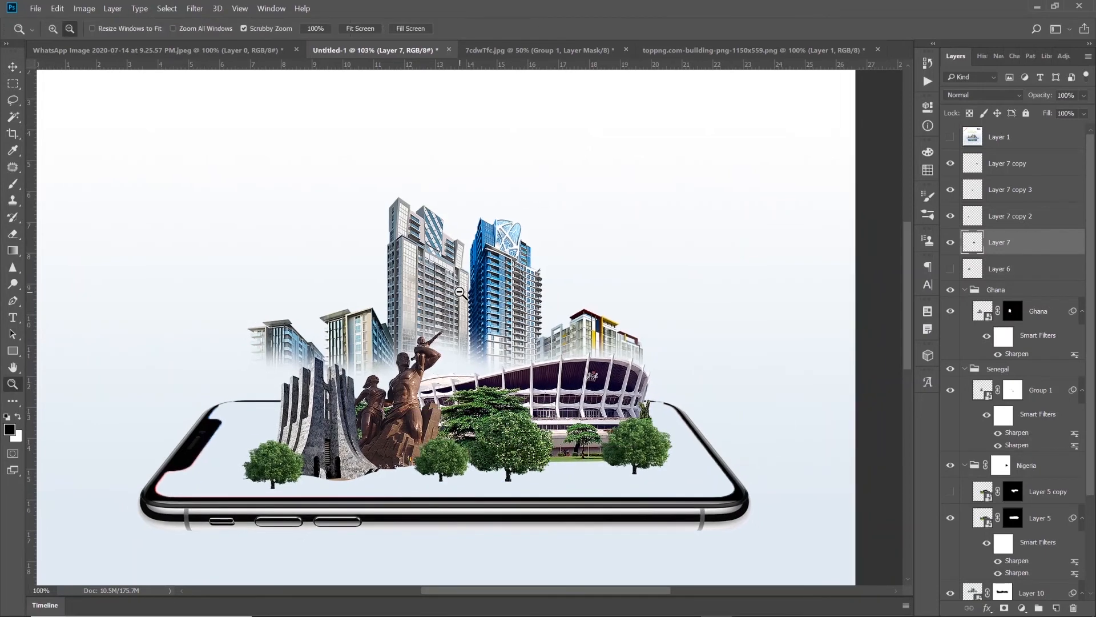
alt+click(460, 292)
alt+click(514, 427)
click(476, 361)
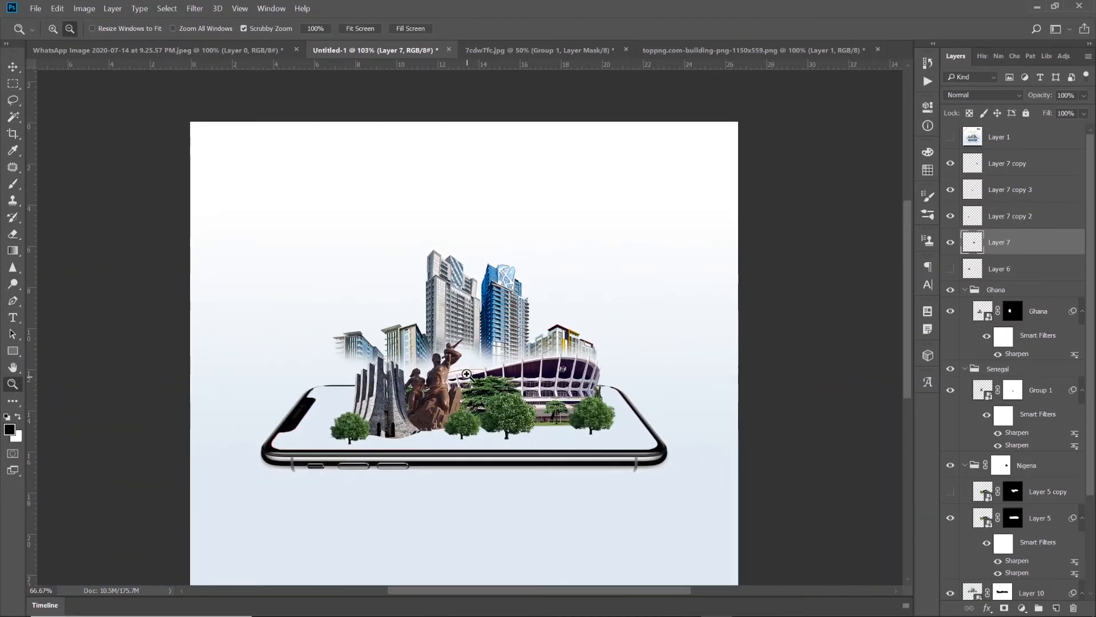
click(951, 139)
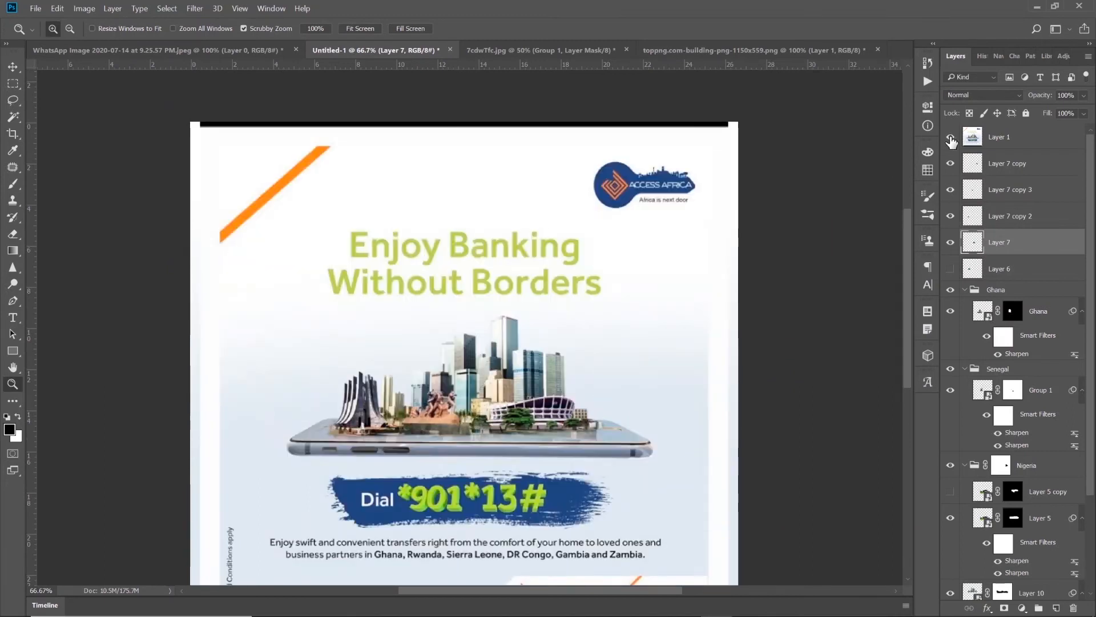
click(950, 138)
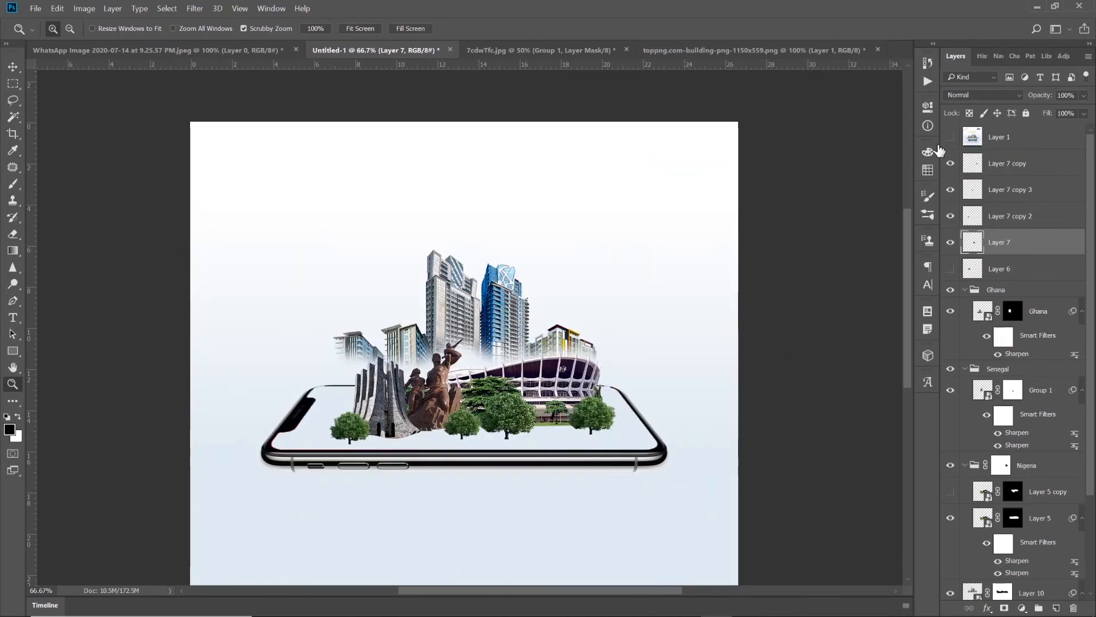
Step: Collapse the Ghana, Senegal and Nigeria layer groups
click(13, 67)
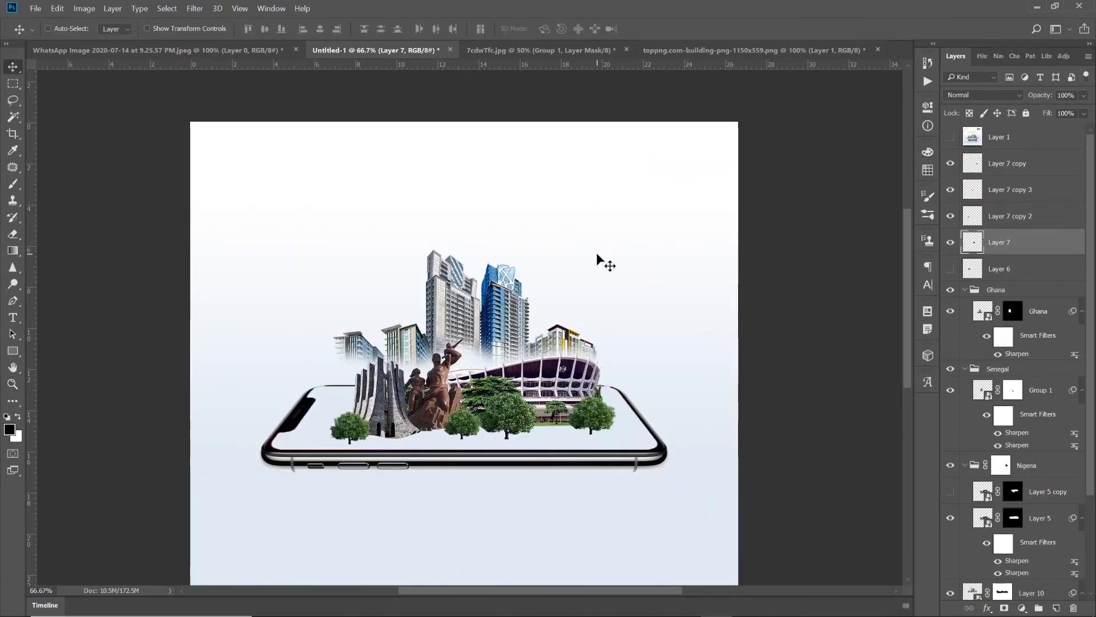
scroll(969, 276, down, 2)
click(966, 238)
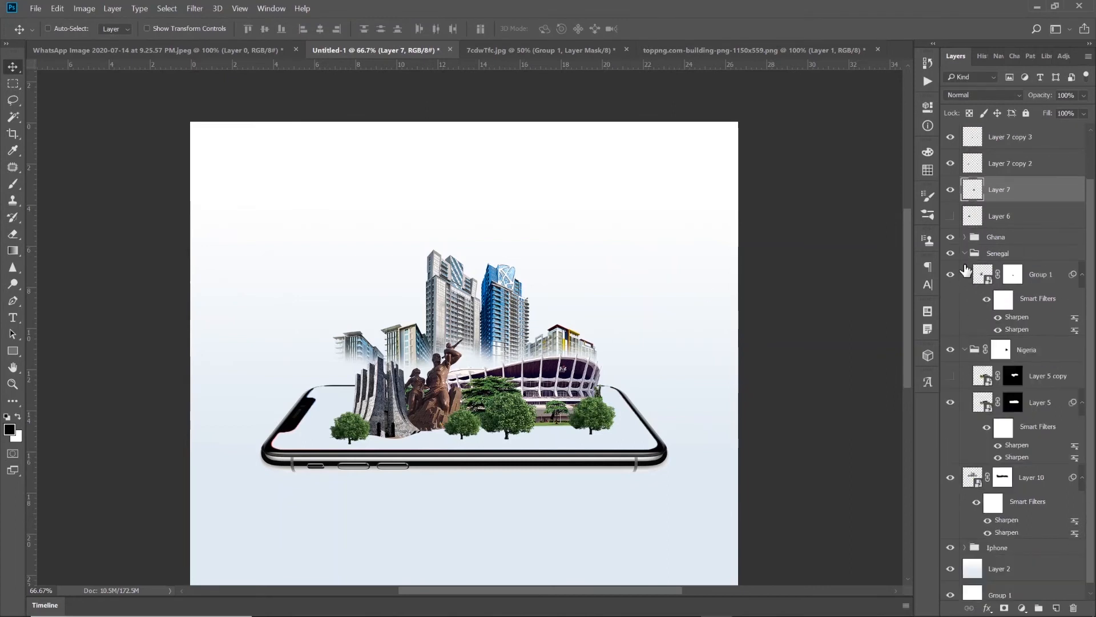
click(966, 254)
click(965, 328)
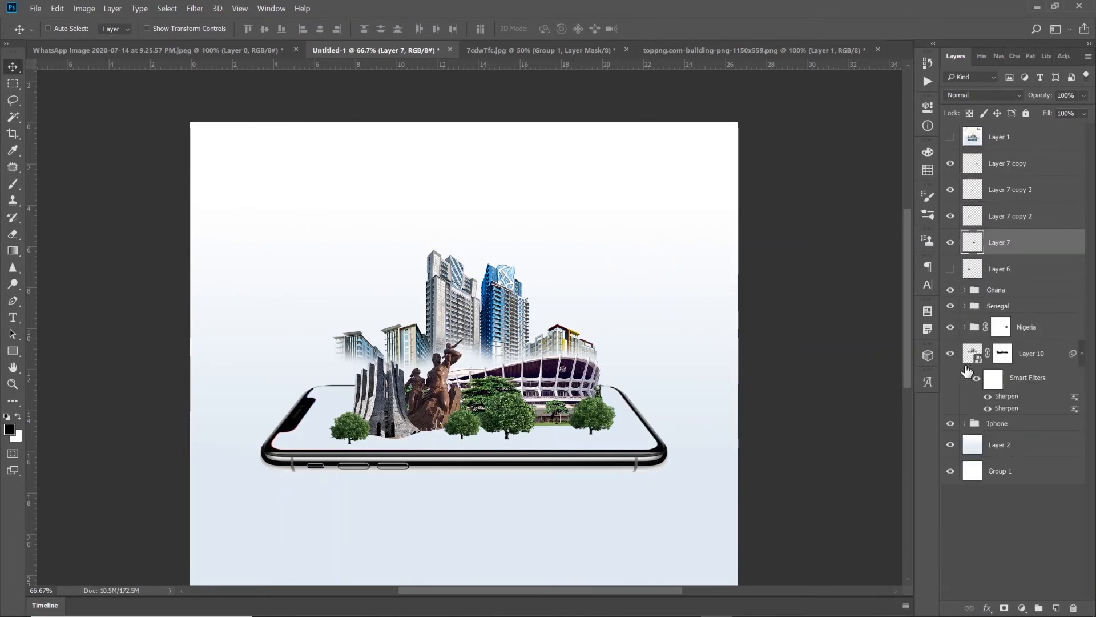
Step: Shift the Iphone group slightly to the right and reposition the Layer 10 skyline slightly higher behind the landmarks
click(997, 423)
drag(476, 440, 472, 405)
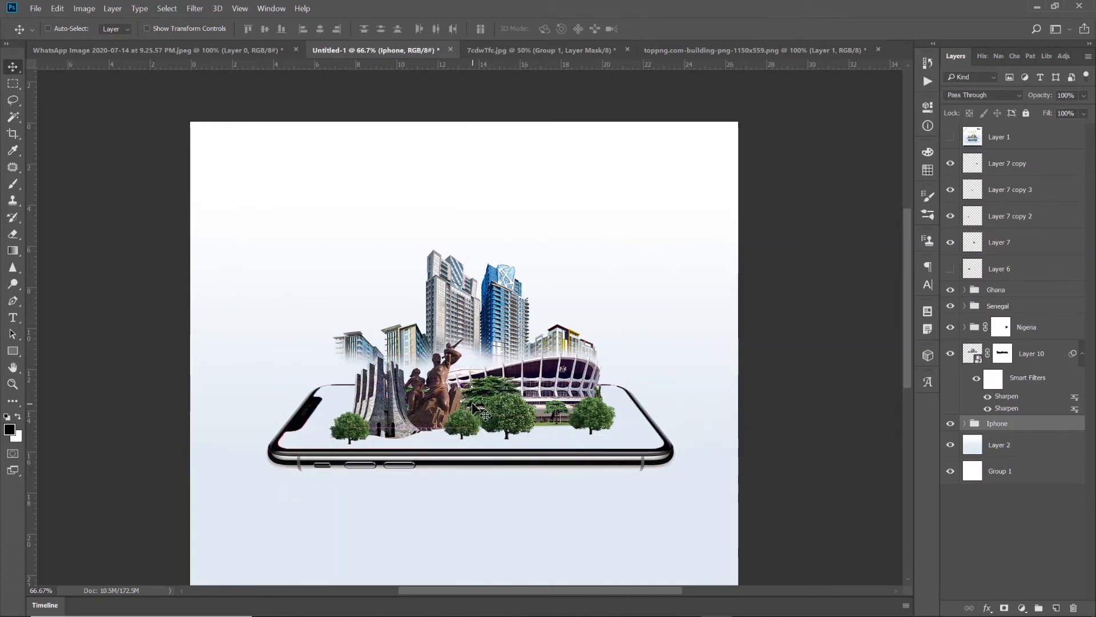
ctrl+drag(535, 352, 527, 394)
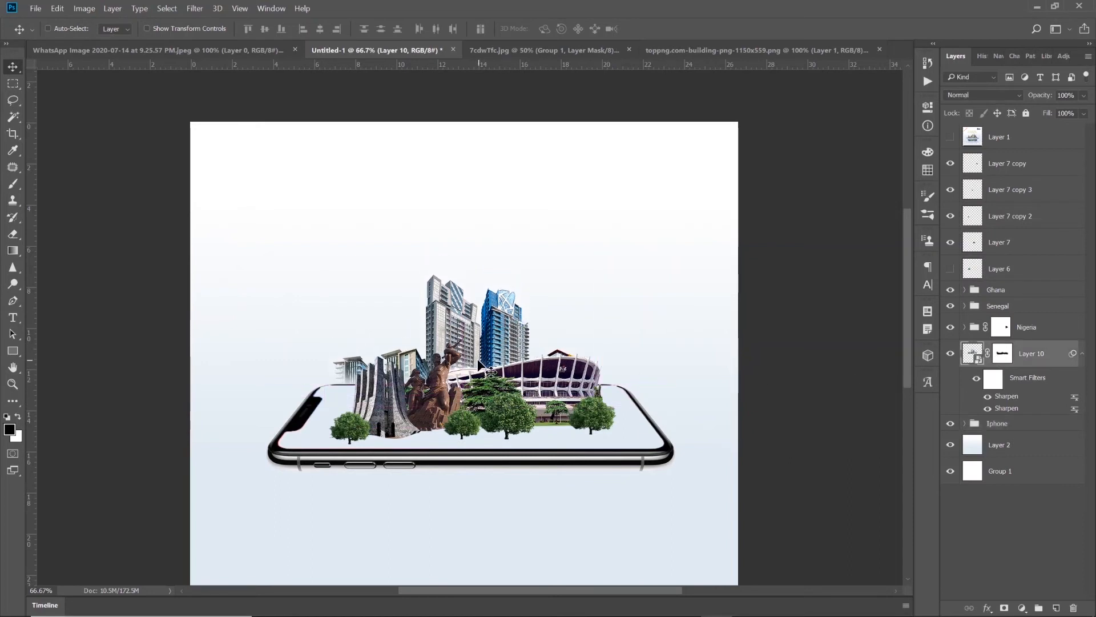
drag(478, 361, 482, 327)
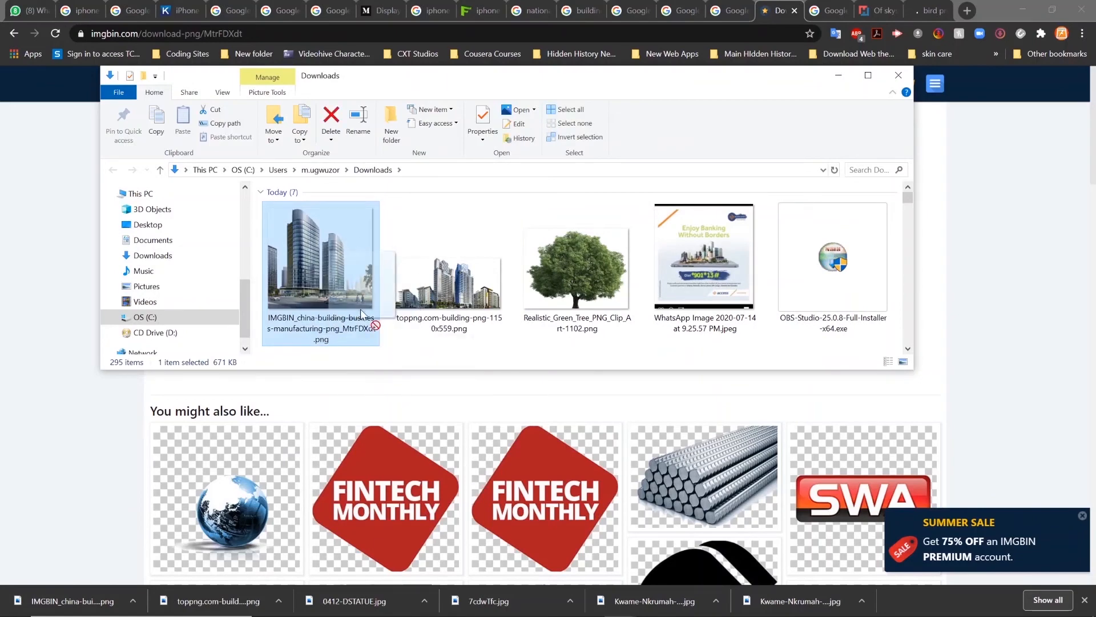
Step: Place the downloaded IMGBIN_china-building-business-manufacturing image into Untitled-1 above Layer 10 and scale it to 216.12%
click(715, 604)
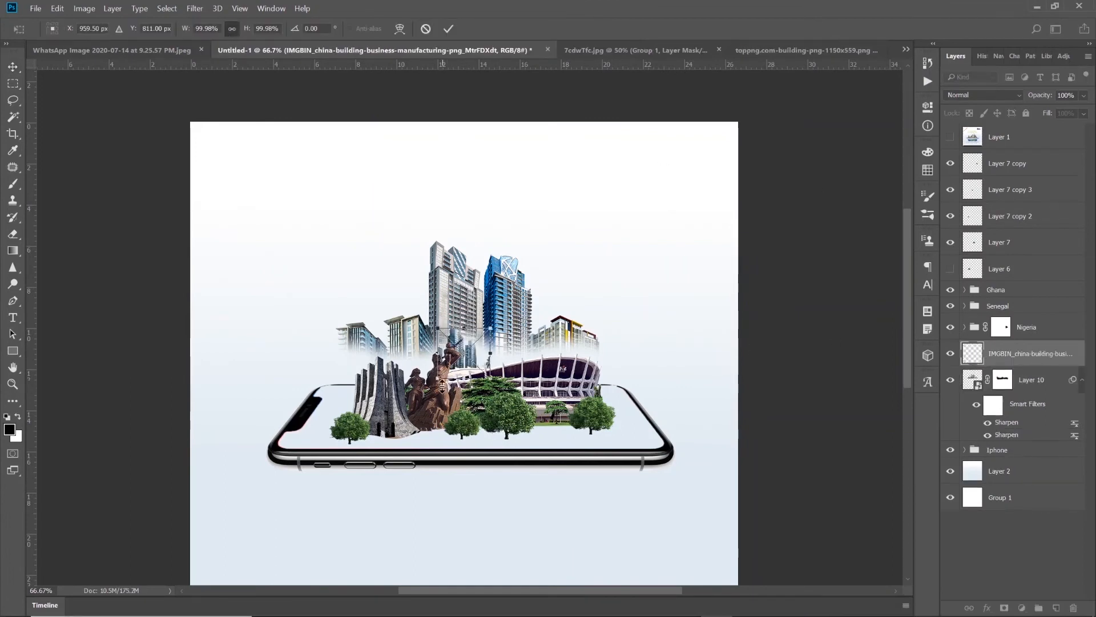
drag(438, 378, 376, 437)
key(Return)
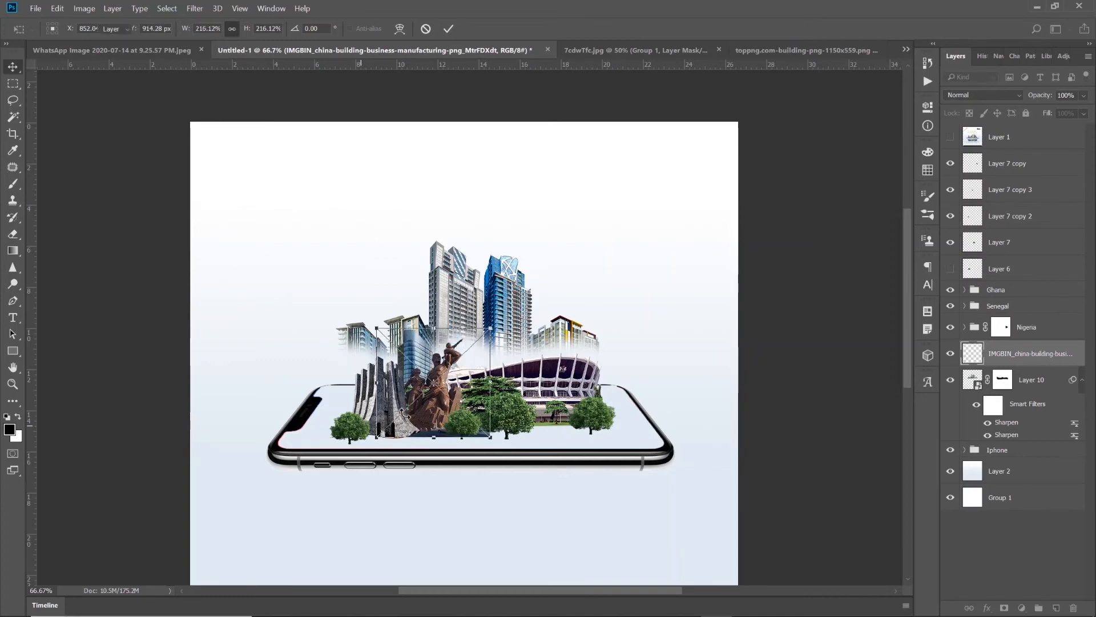
Step: Move the placed IMGBIN buildings behind the stadium and hide the Layer 10 skyline
right_click(1009, 355)
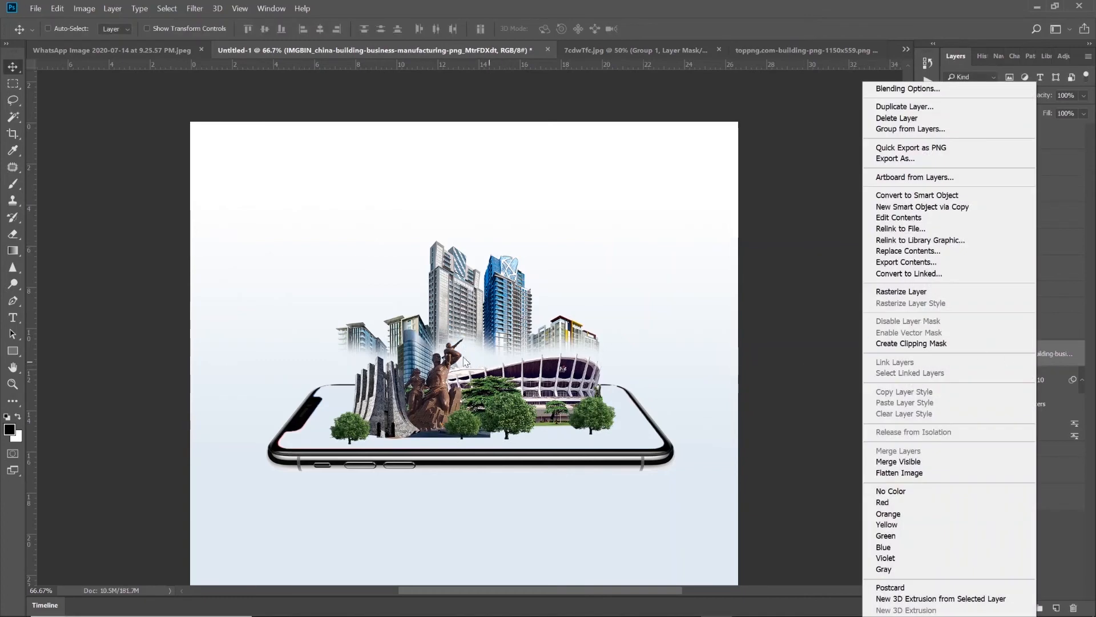
click(463, 358)
drag(432, 370, 581, 319)
click(951, 379)
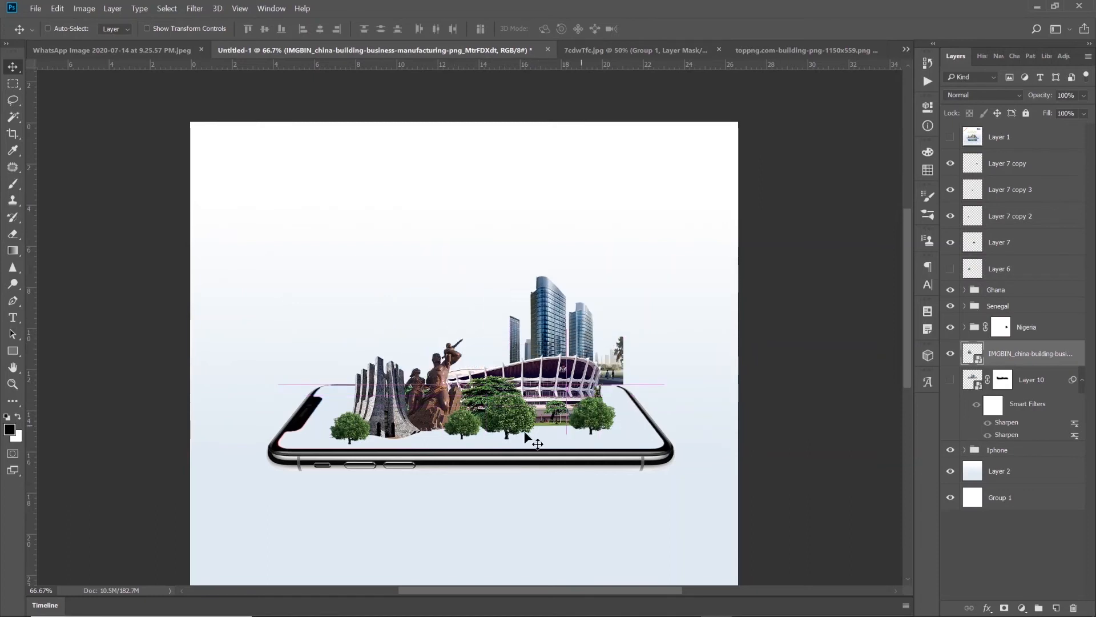
Step: Lasso the leftover trees at the IMGBIN image's right edge, hide them with a layer mask, and move the towers behind the Ghana monument
click(12, 102)
mouse_move(632, 353)
mouse_down()
mouse_move(625, 322)
mouse_move(605, 344)
mouse_move(597, 381)
mouse_move(647, 376)
mouse_move(635, 323)
mouse_up()
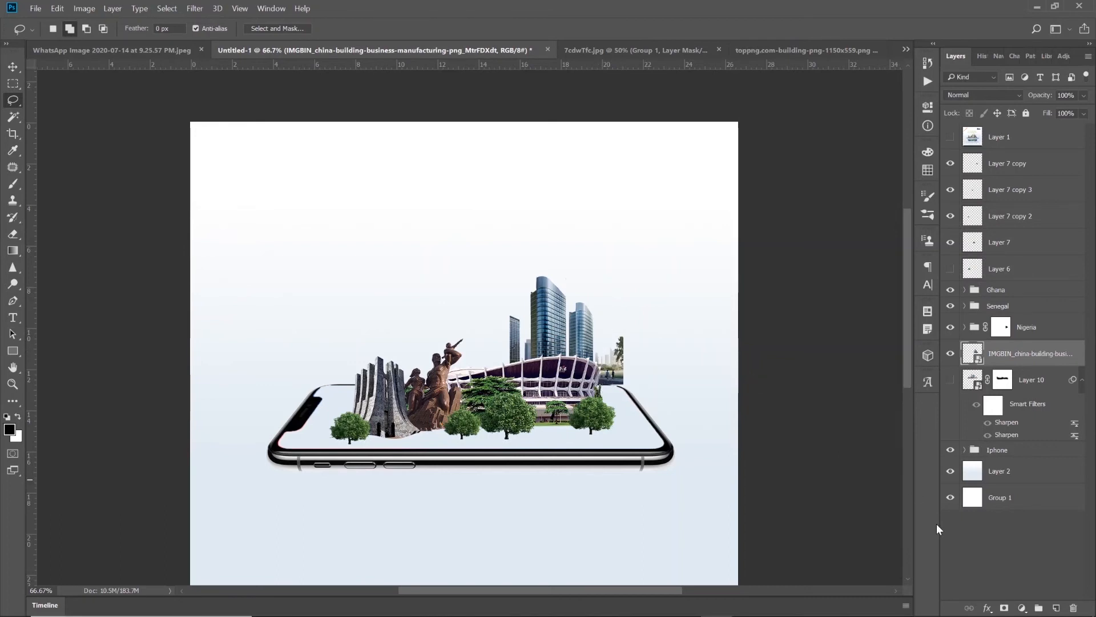
click(1004, 608)
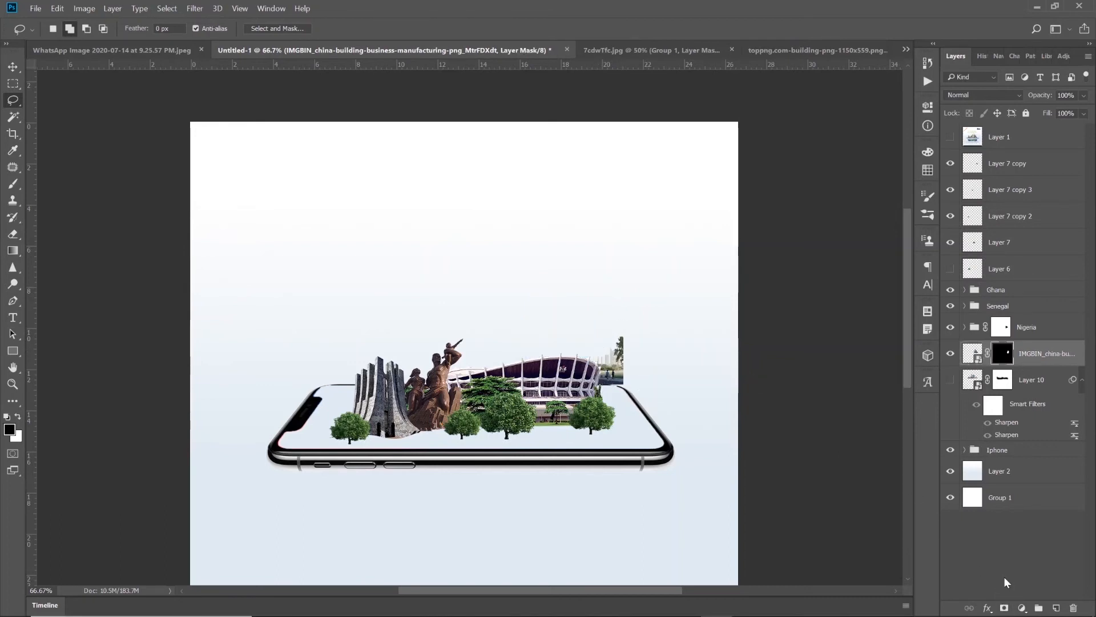
key(ctrl+i)
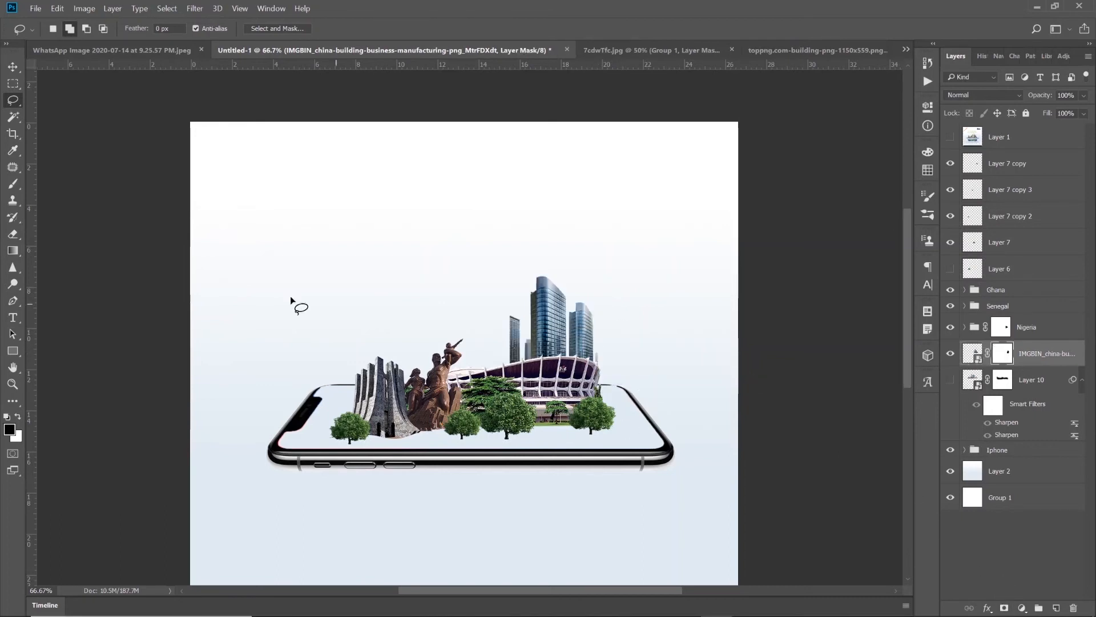
click(13, 67)
drag(527, 330, 373, 341)
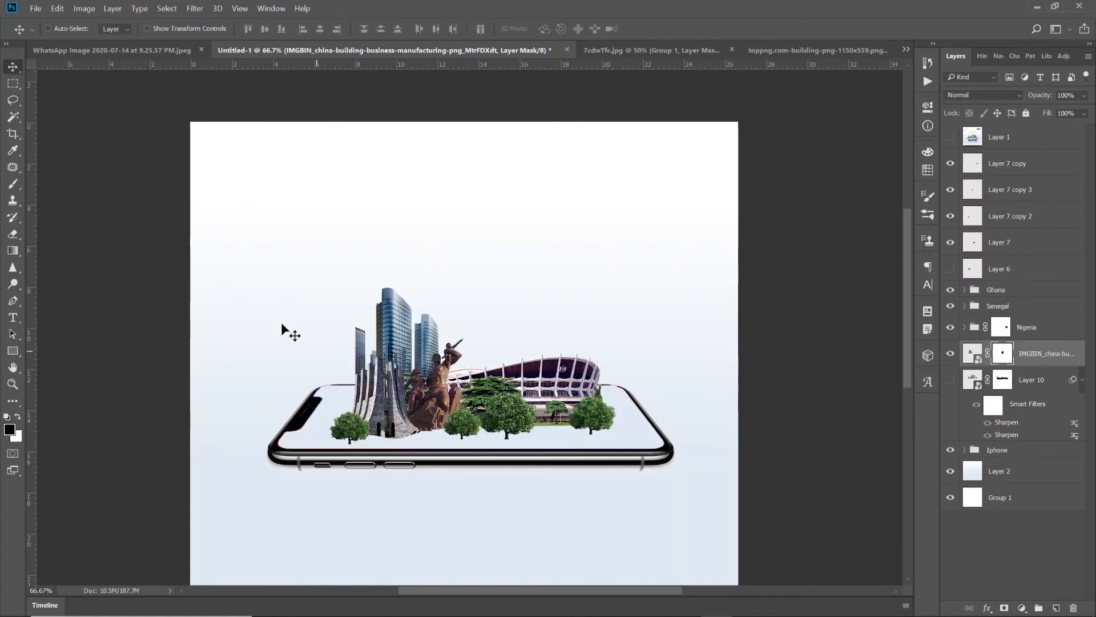
Step: Lasso the narrow leftmost tower, hide it on the IMGBIN layer mask, and move the remaining towers behind the stadium
click(12, 101)
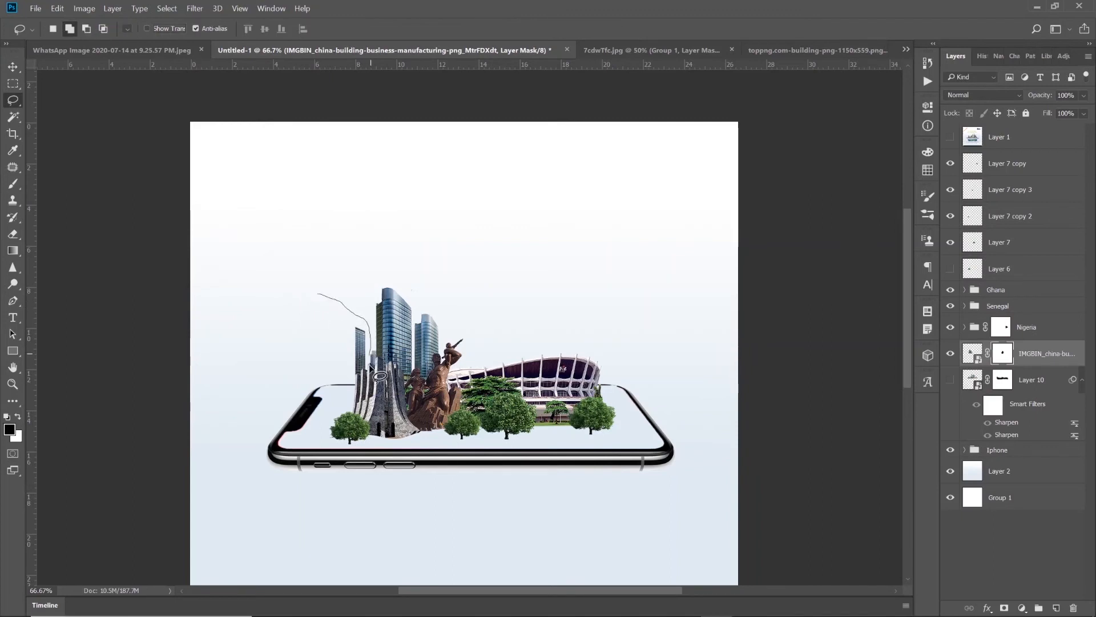
mouse_move(376, 382)
mouse_down()
mouse_move(360, 417)
mouse_move(318, 297)
mouse_up()
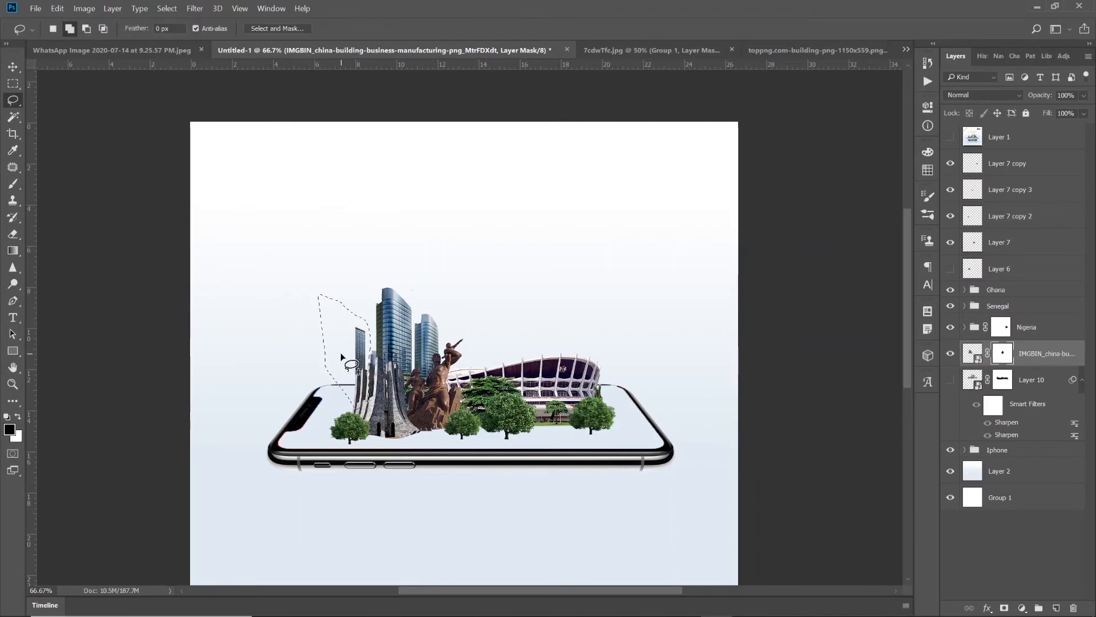
key(x)
key(Delete)
key(ctrl+d)
key(v)
drag(438, 341, 542, 337)
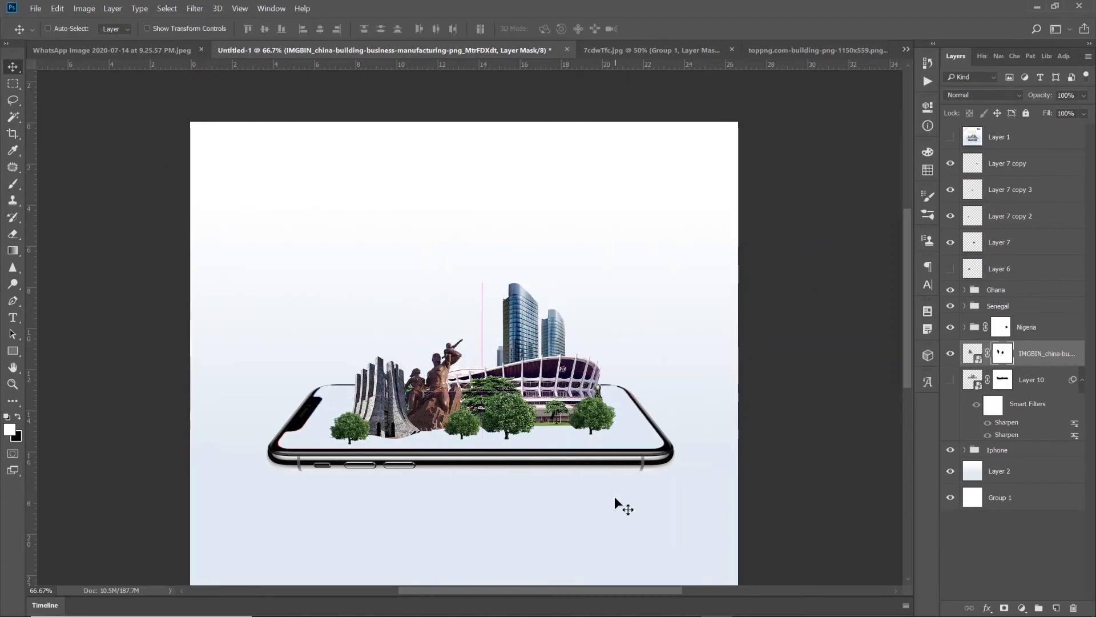
Step: Group the IMGBIN buildings layer and add a layer mask to the group
key(ctrl+g)
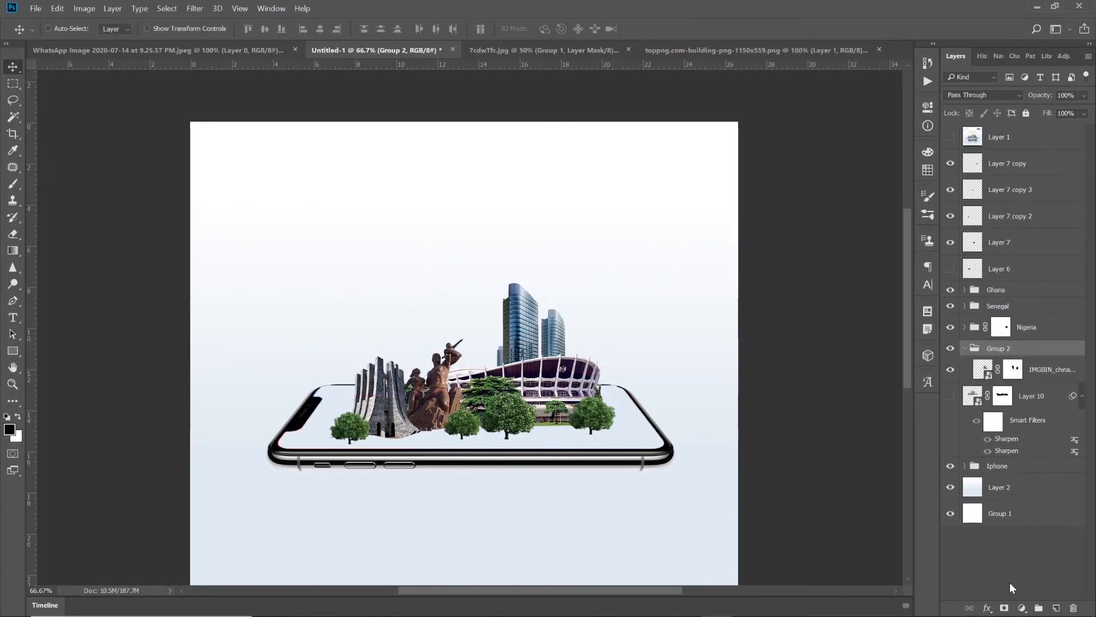
click(1005, 607)
click(12, 183)
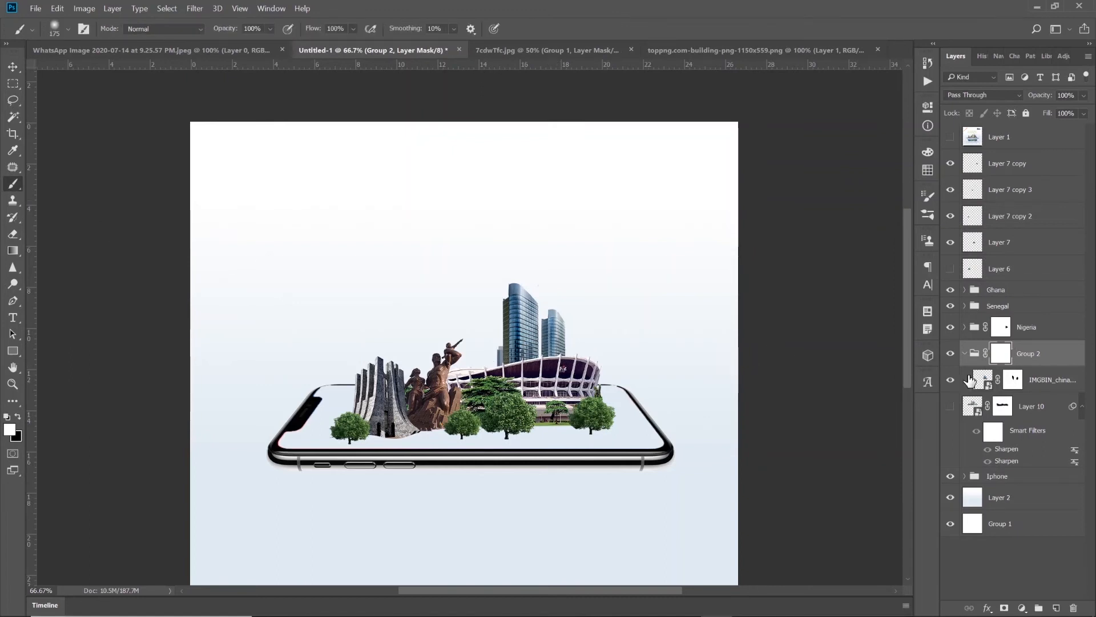
Step: Create a new layer clipped to the IMGBIN buildings group and brush soft white haze over the towers' base behind the stadium
click(1056, 609)
key(x)
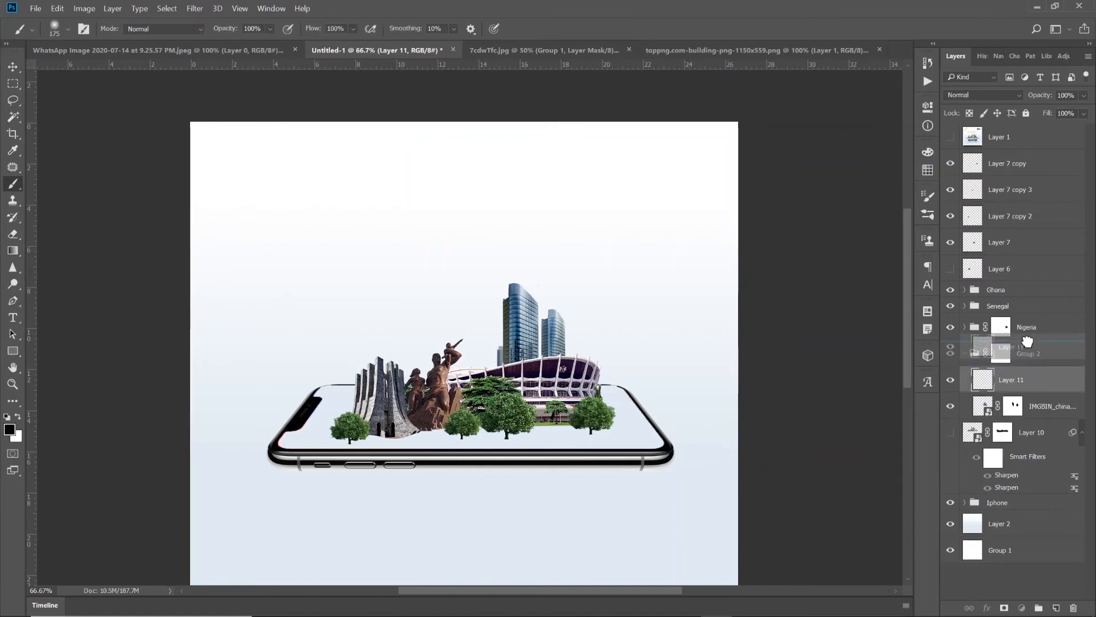
alt+click(1038, 366)
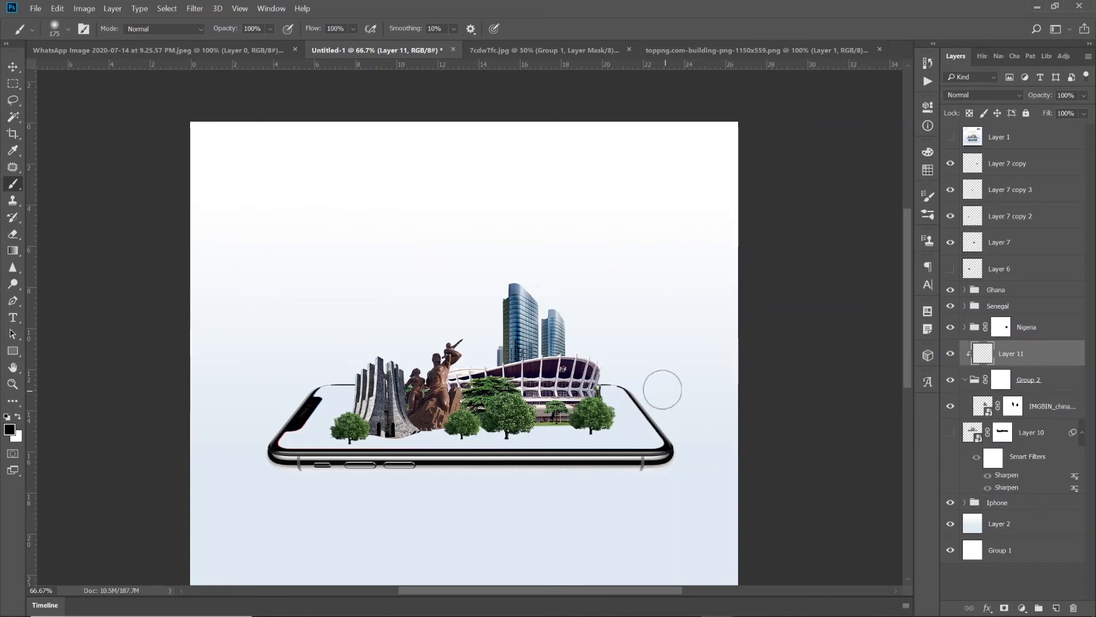
key(x)
mouse_move(547, 362)
mouse_down()
mouse_move(486, 363)
mouse_move(578, 360)
mouse_up()
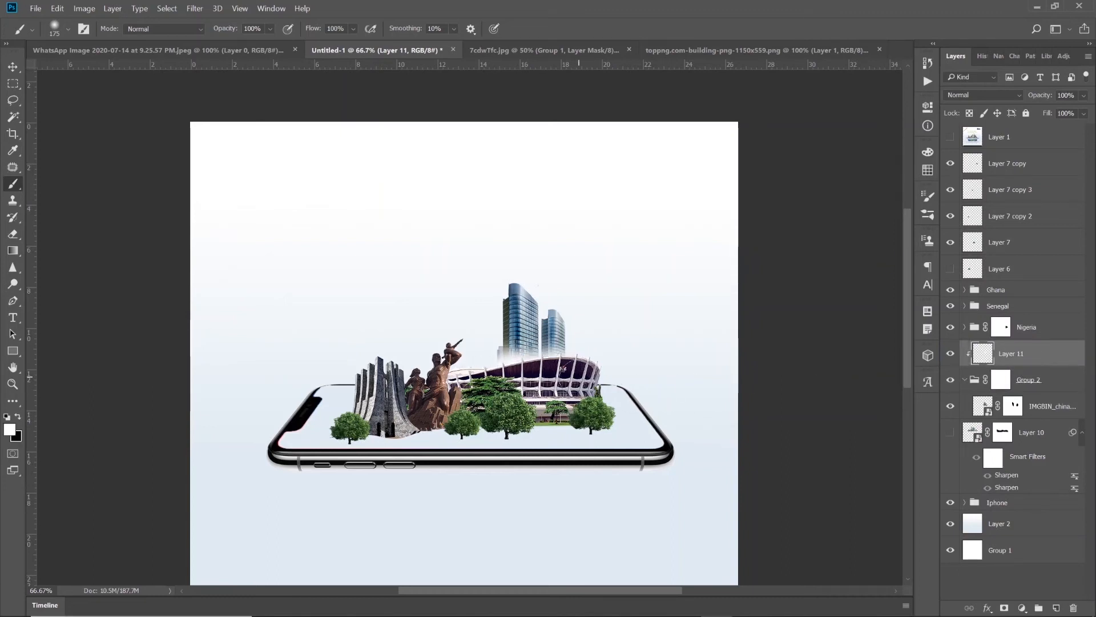
Step: Scale the Ghana group to about 163% and position the monument over the phone's left end
click(13, 67)
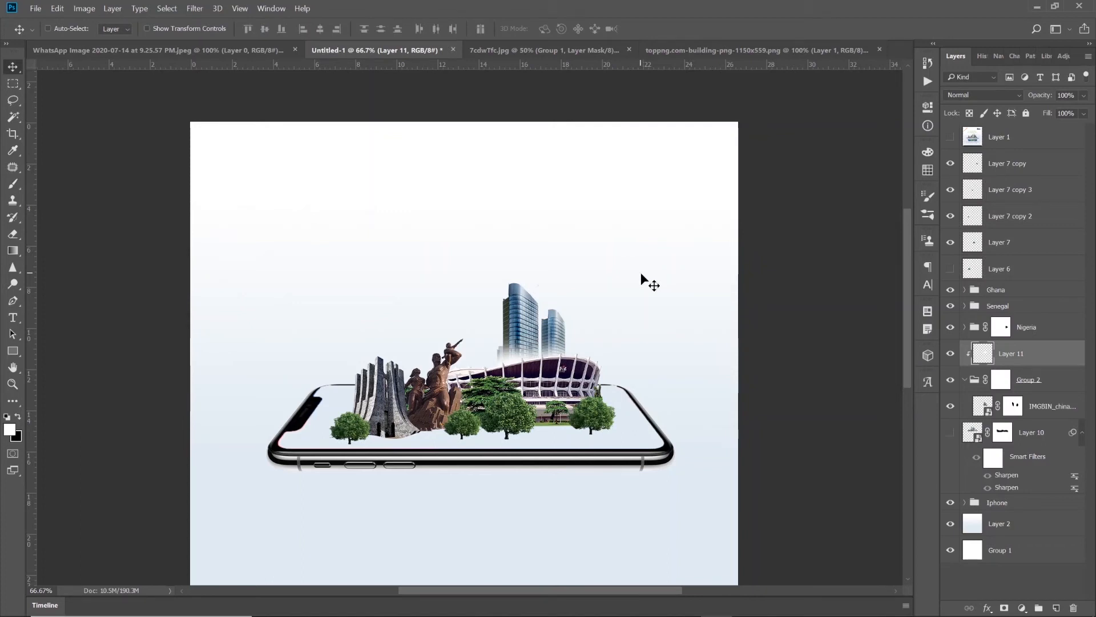
ctrl+click(399, 399)
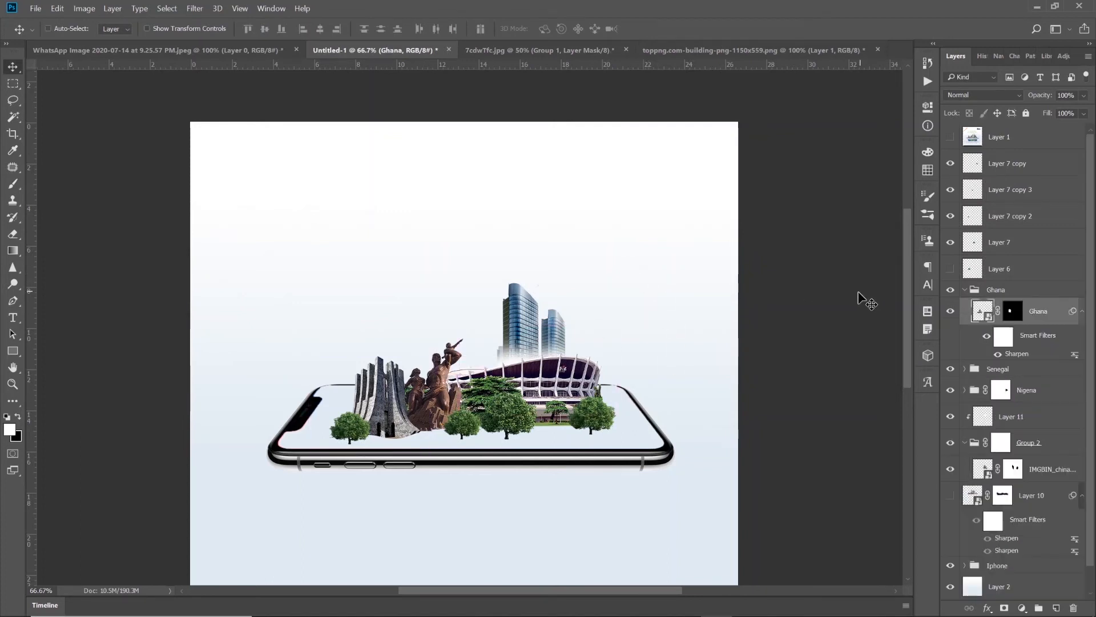
click(995, 291)
click(601, 256)
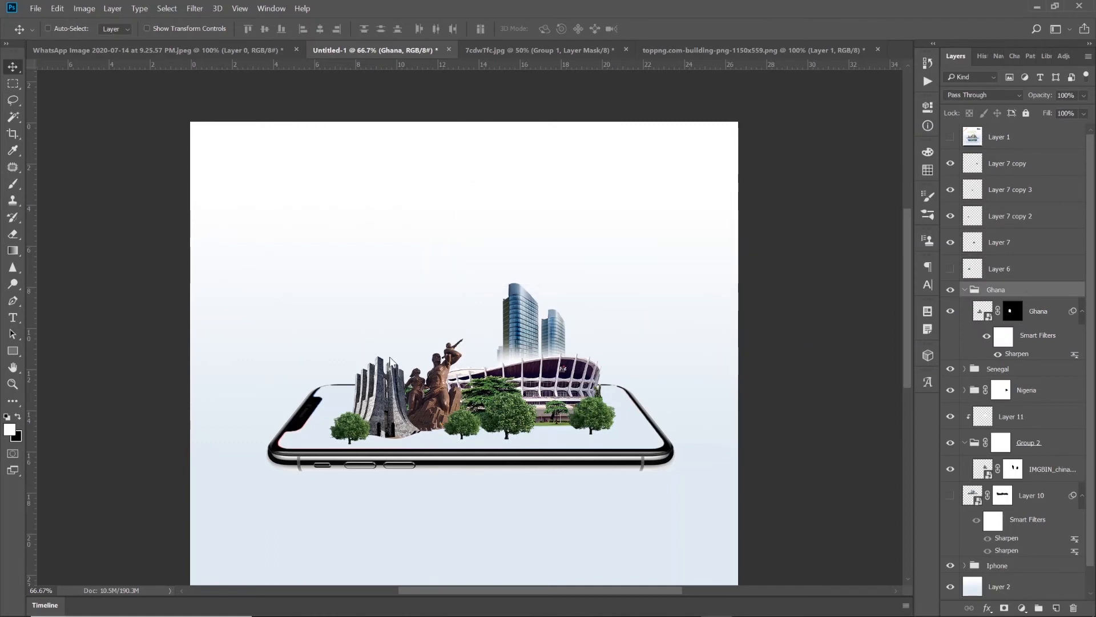
drag(310, 353, 217, 300)
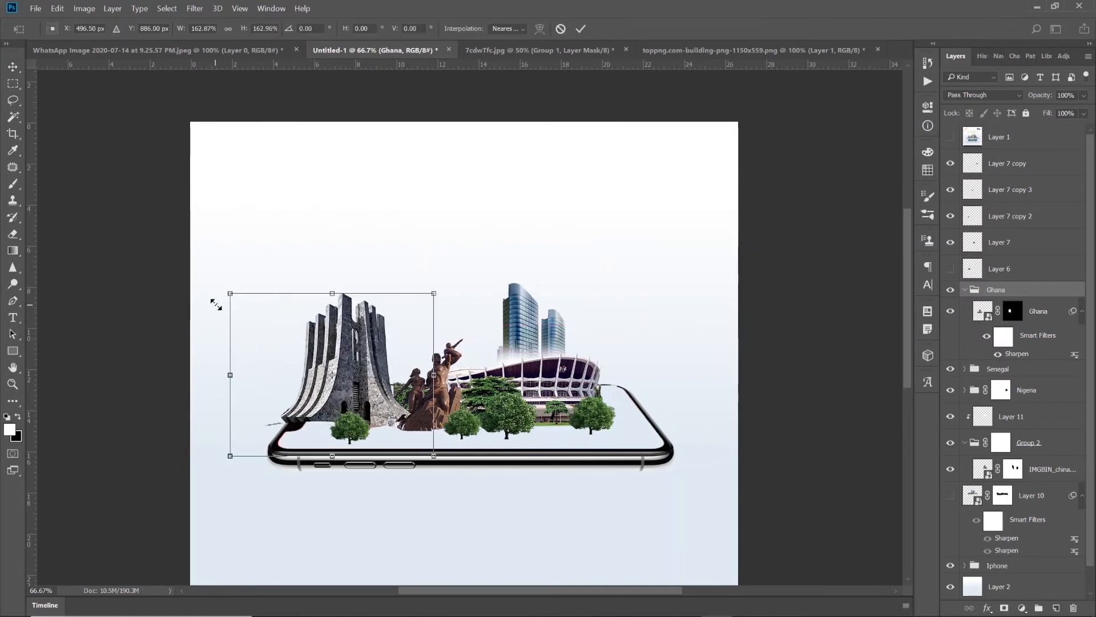
key(Return)
drag(366, 374, 385, 387)
drag(392, 392, 386, 391)
Step: Enlarge the Senegal group and move the statue left, close beside the Ghana monument
click(436, 389)
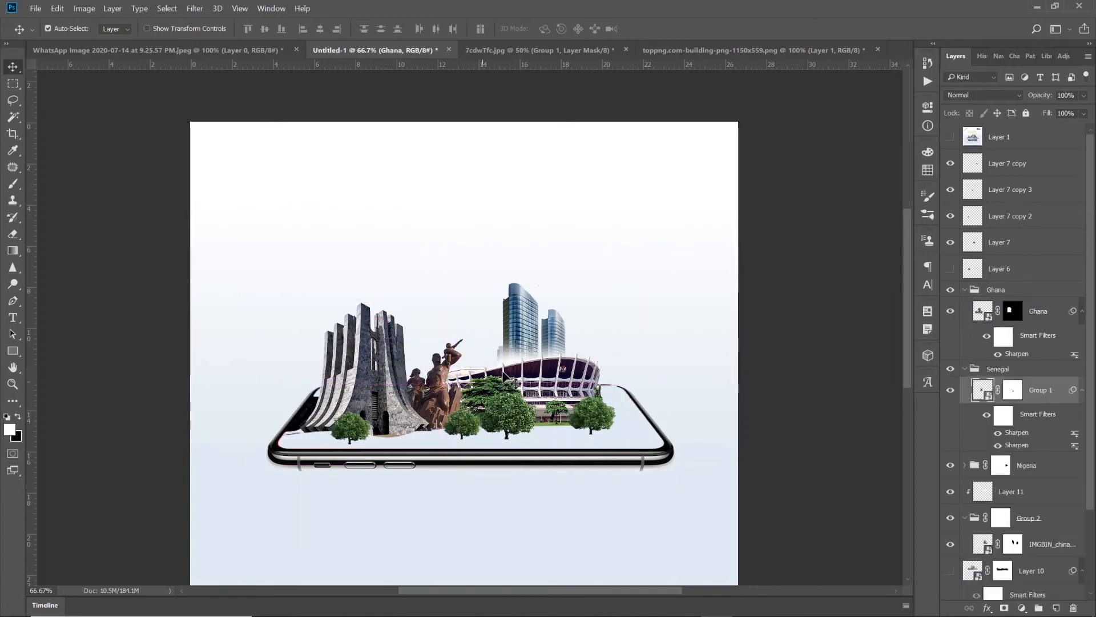
click(1002, 371)
key(ctrl+t)
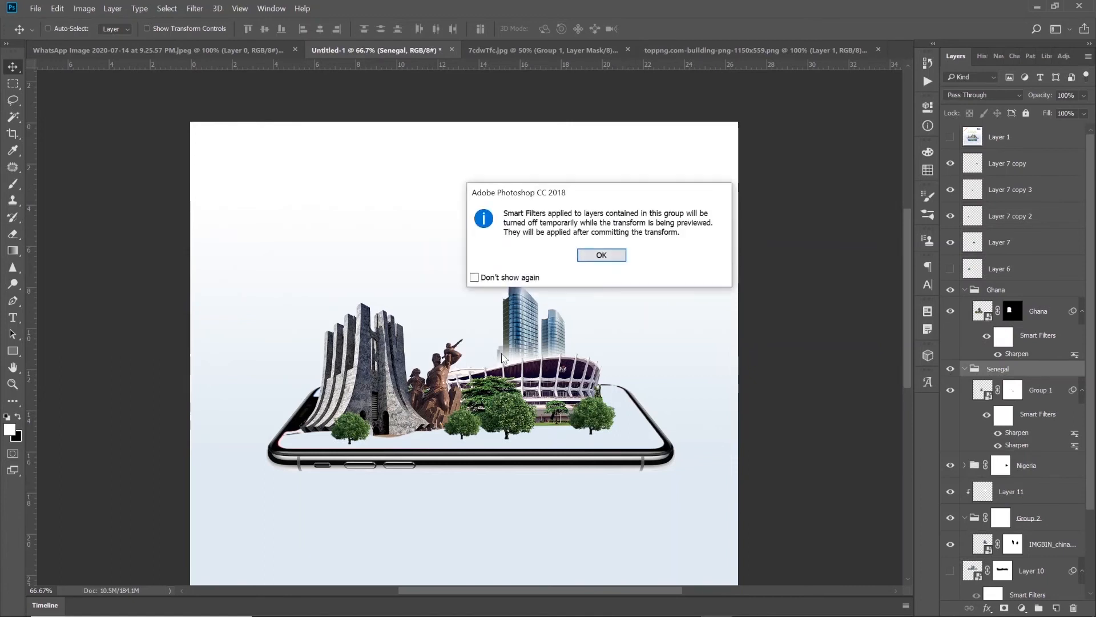
click(598, 255)
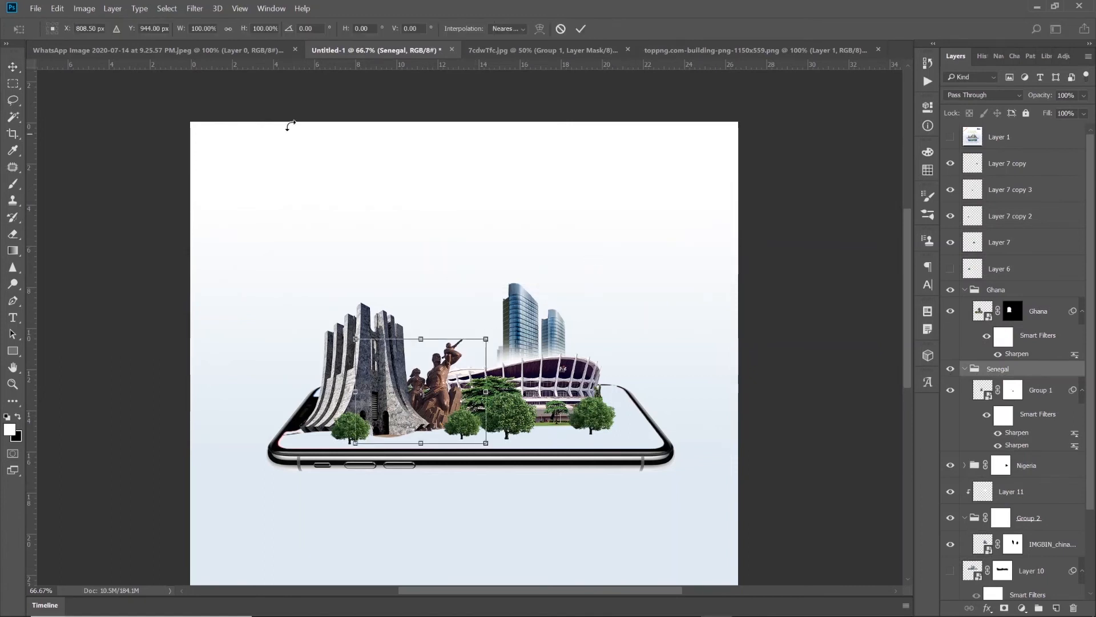
drag(486, 338, 537, 300)
key(Return)
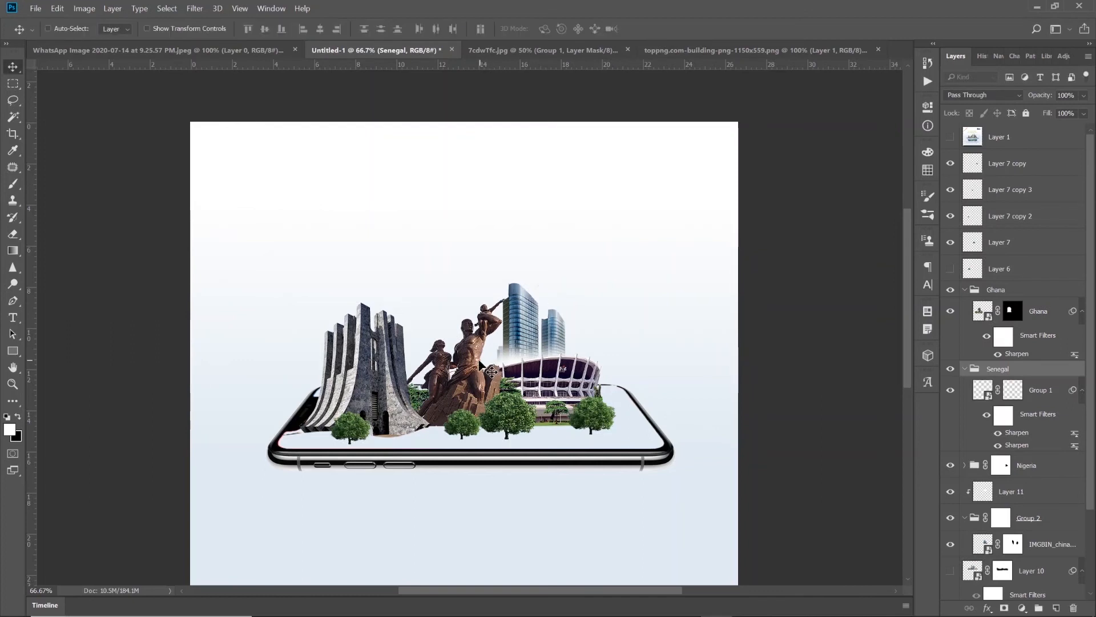
drag(479, 351, 457, 350)
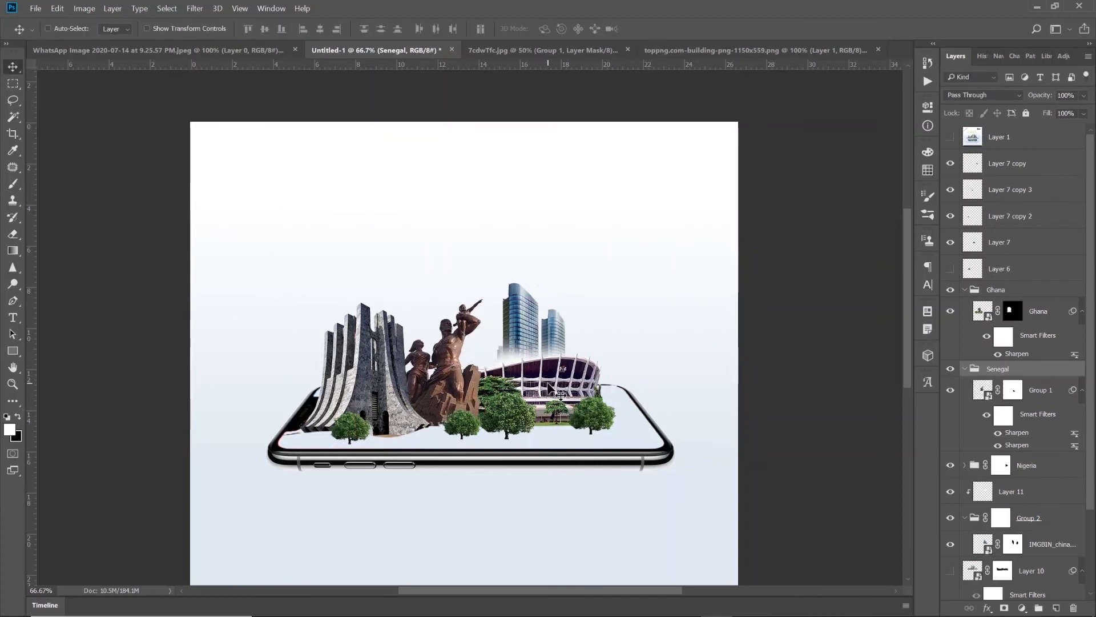
Step: Scale the Nigeria stadium group to 117.18% and position it over the phone's right side, then move the Layer 7 copy tree to its right edge
ctrl+click(549, 388)
click(1034, 465)
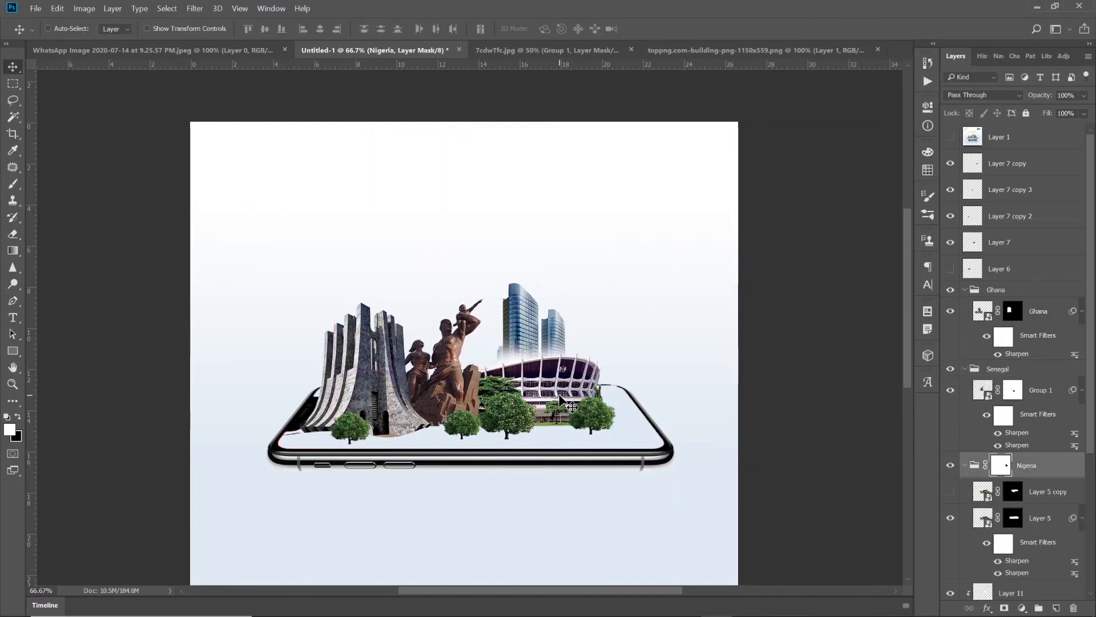
drag(562, 403, 698, 427)
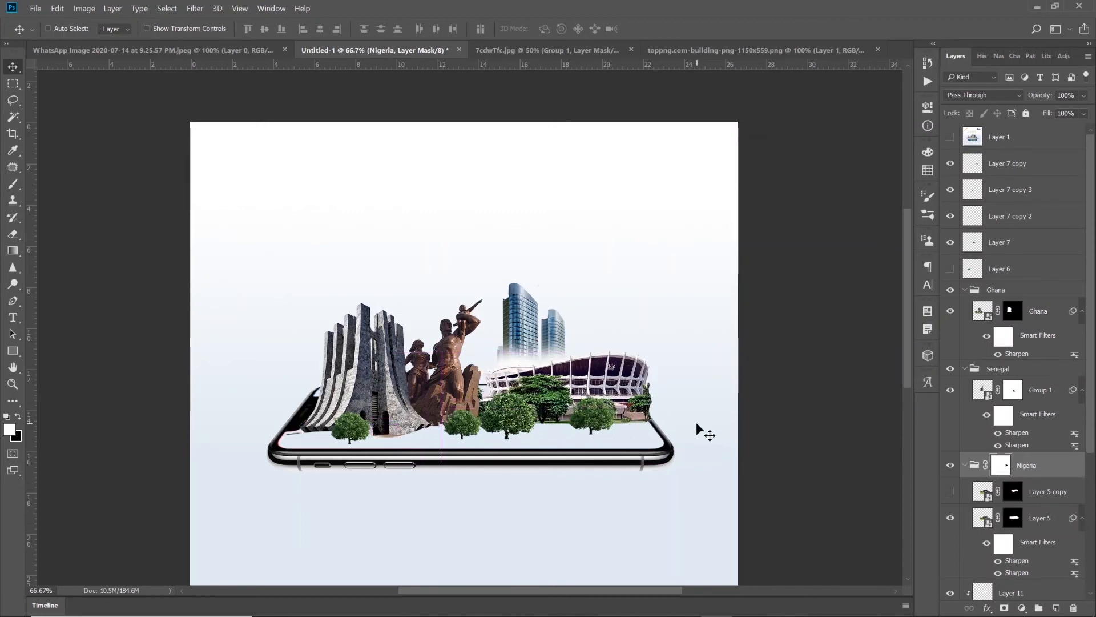
drag(596, 393, 603, 393)
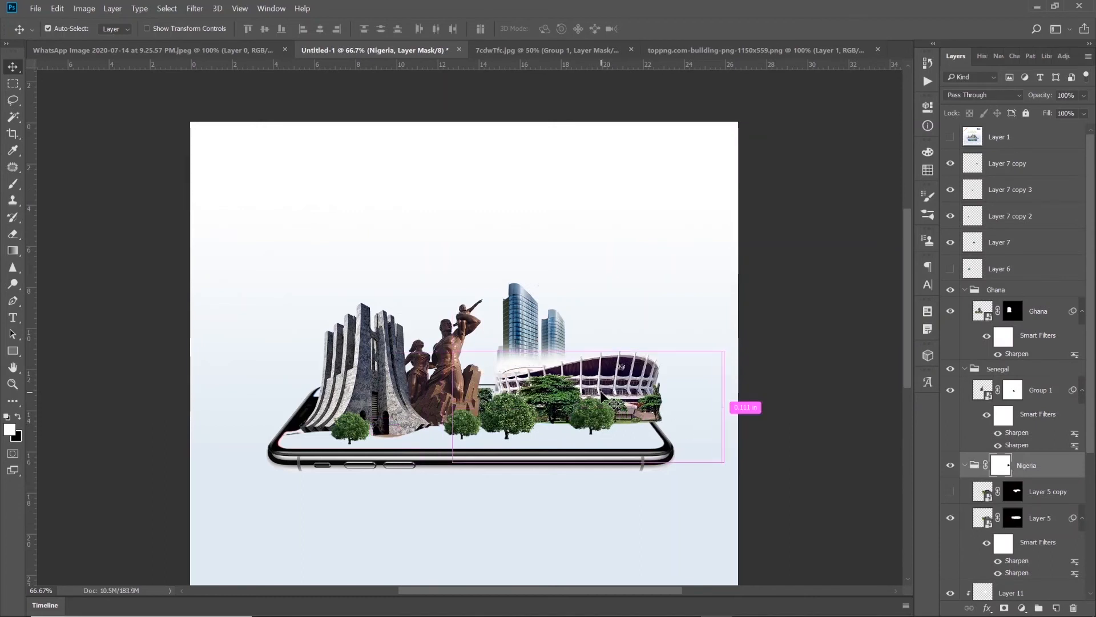
key(ctrl+t)
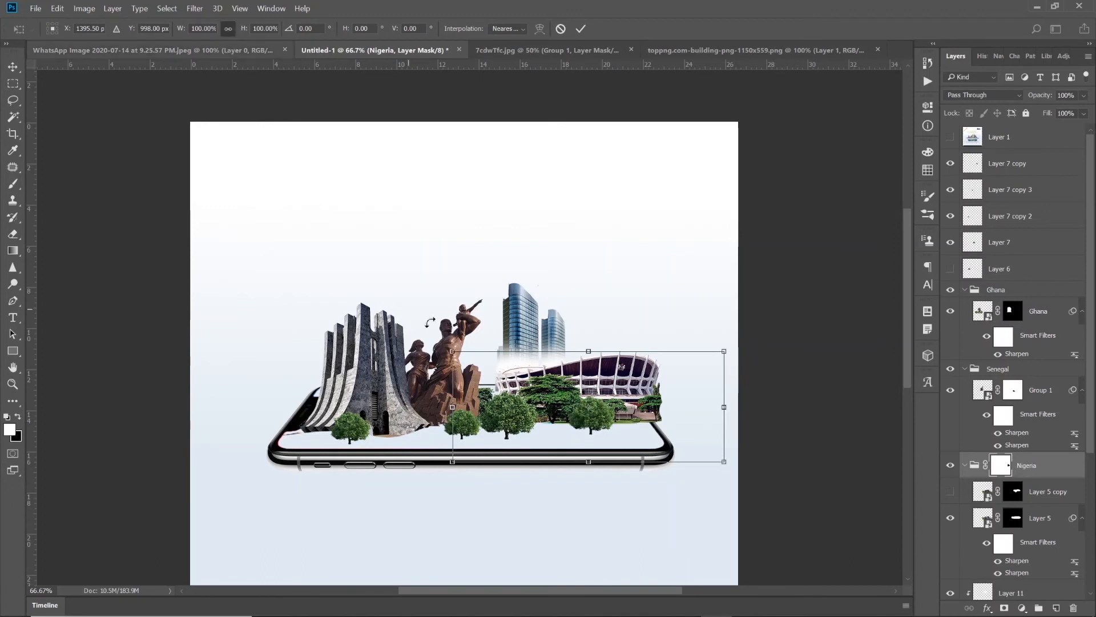
drag(452, 462, 403, 473)
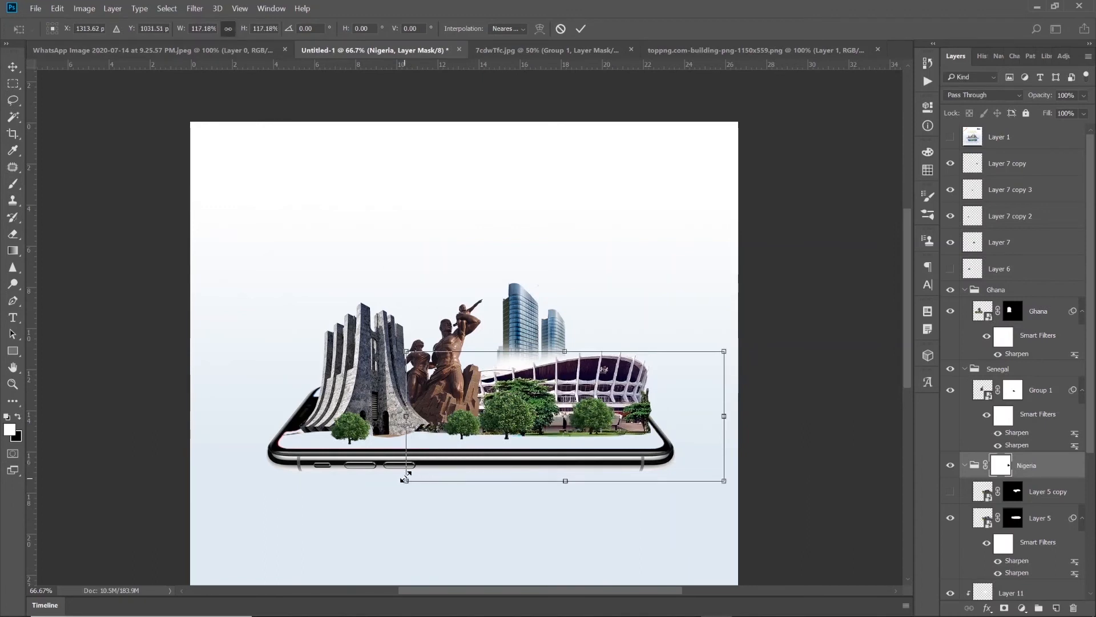
key(Return)
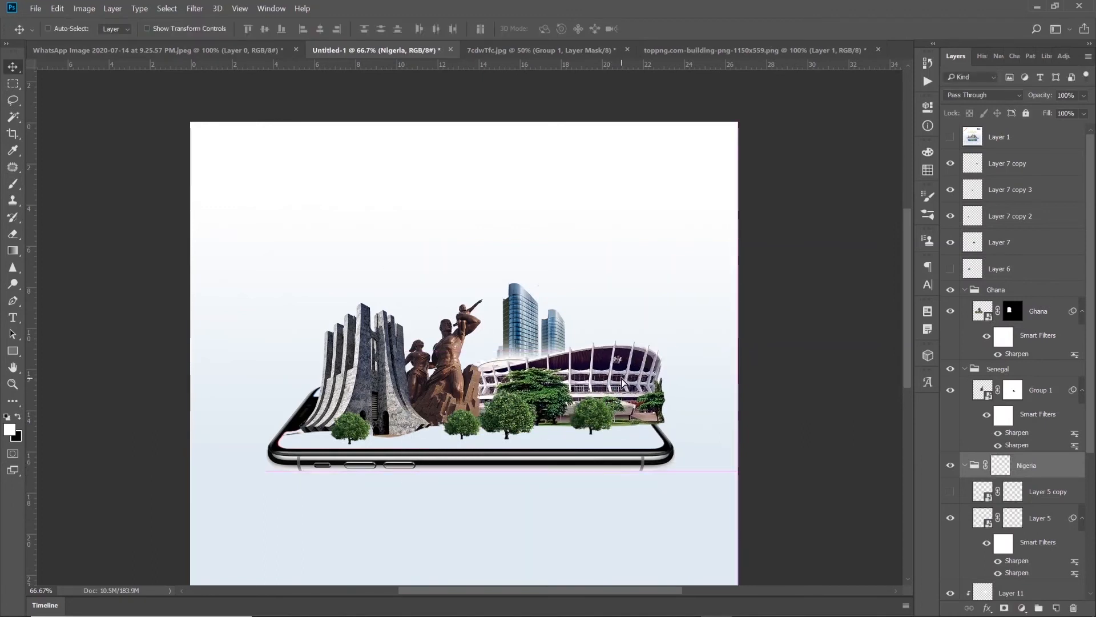
drag(626, 396, 614, 402)
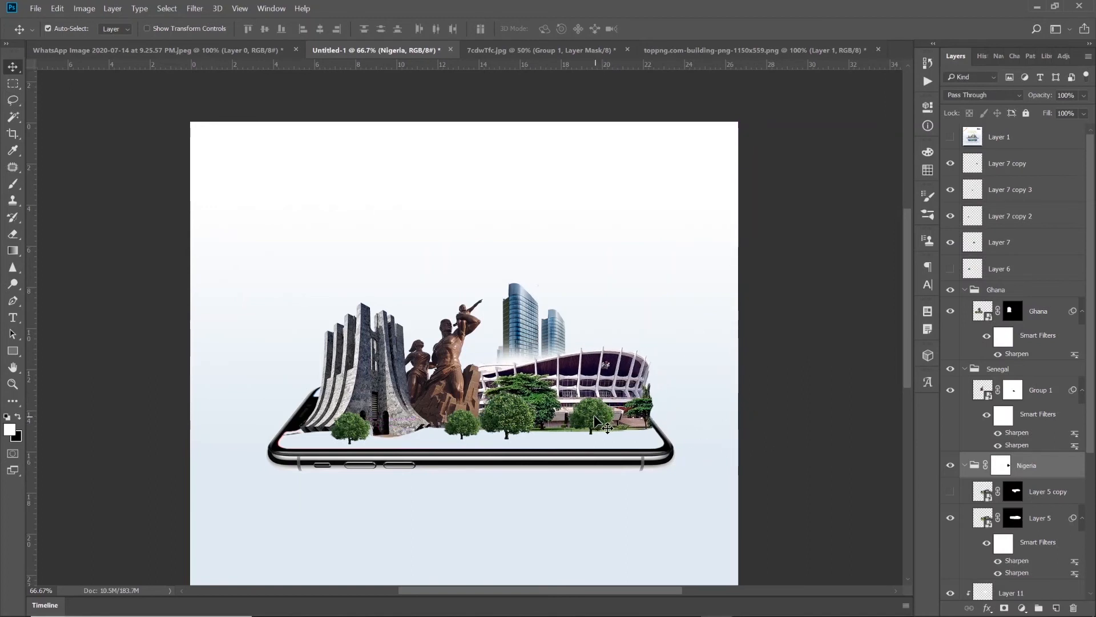
ctrl+click(595, 421)
drag(596, 422, 655, 422)
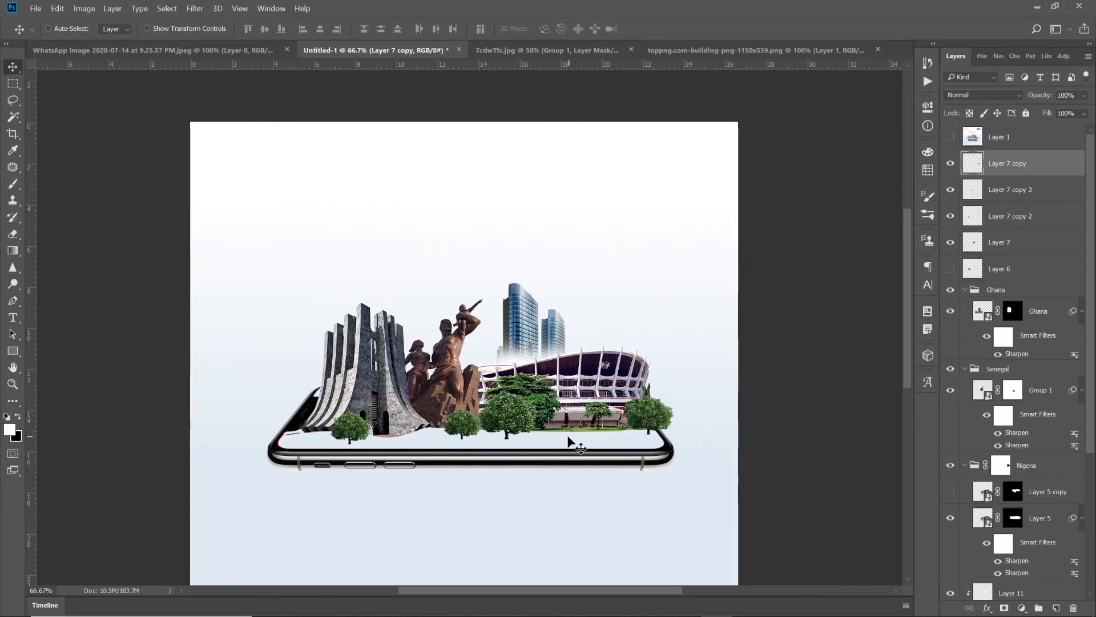
Step: Lasso the areas below the stadium and fill them white on the Layer 5 mask to reveal the grass in front
click(1014, 520)
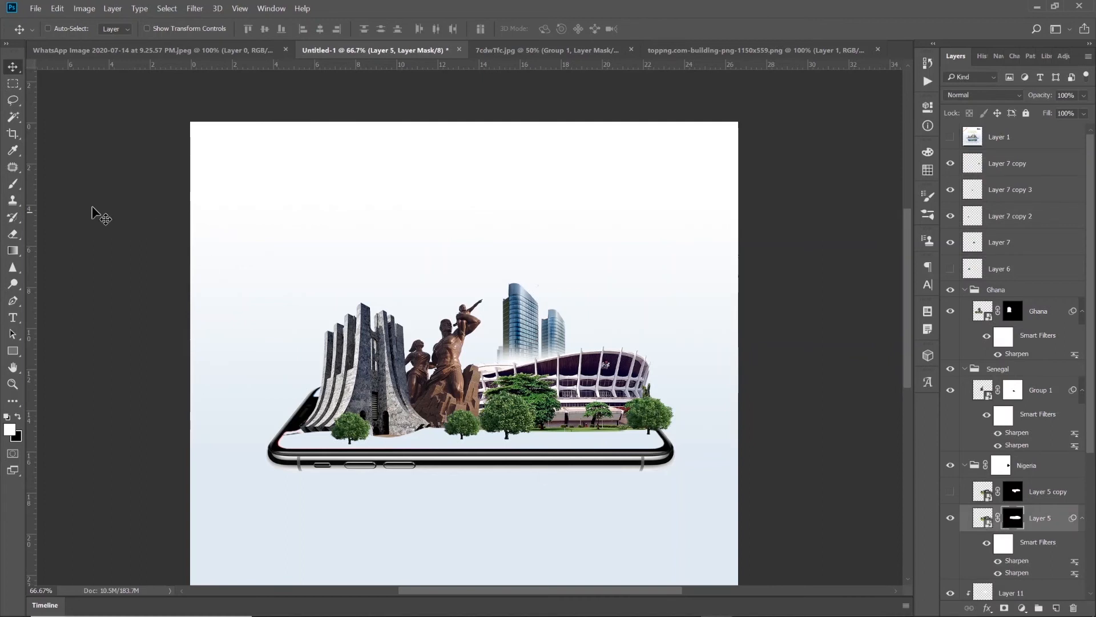
click(15, 102)
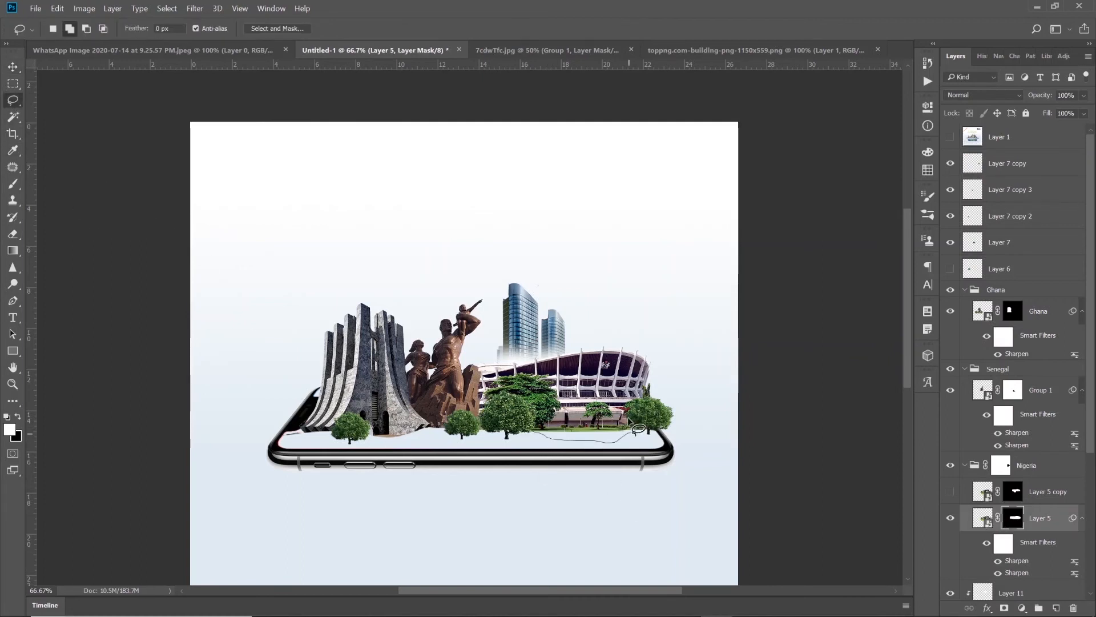
key(Delete)
key(x)
key(Delete)
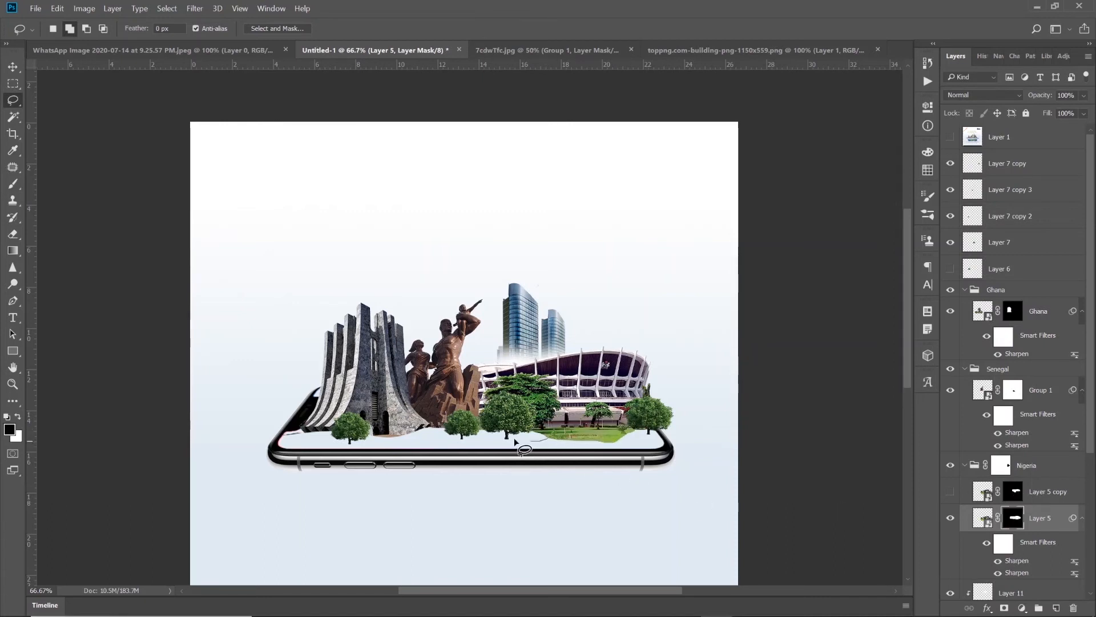
drag(495, 434, 557, 437)
click(12, 67)
Step: Show the Layer 10 skyline behind the landmarks
scroll(1045, 460, down, 5)
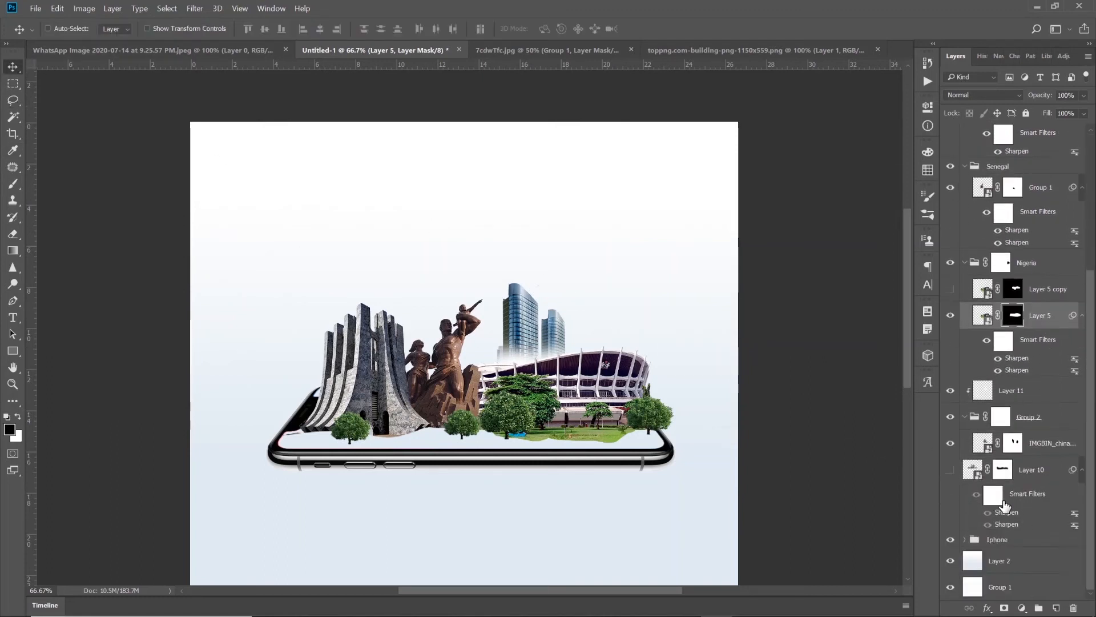
click(951, 471)
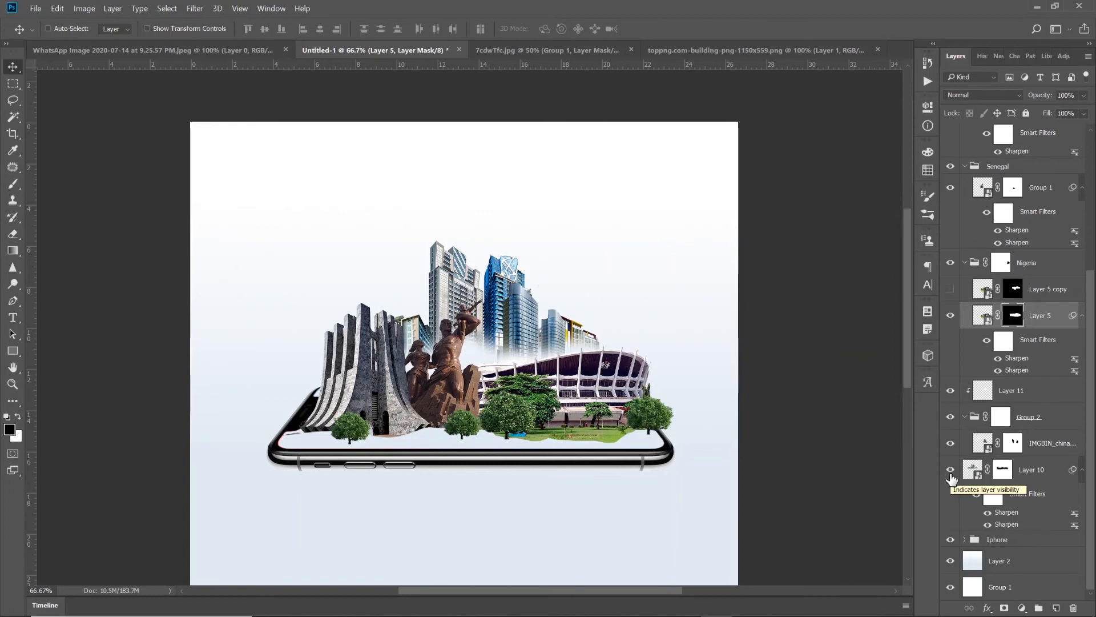
ctrl+click(538, 376)
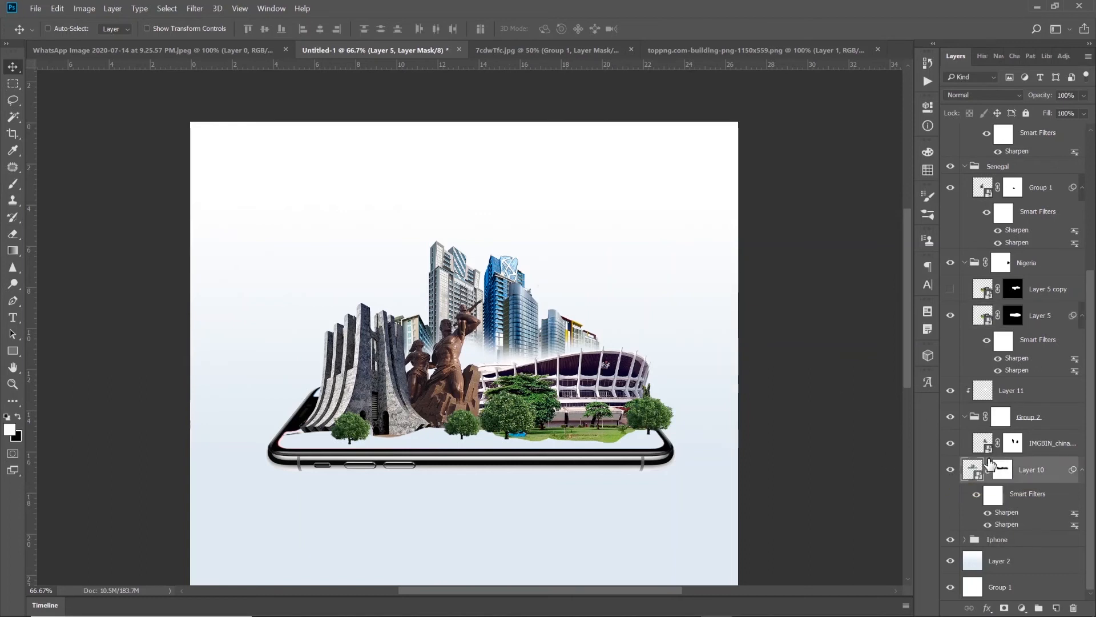
Step: Create a new layer above Layer 11 and fill it with white
click(1032, 390)
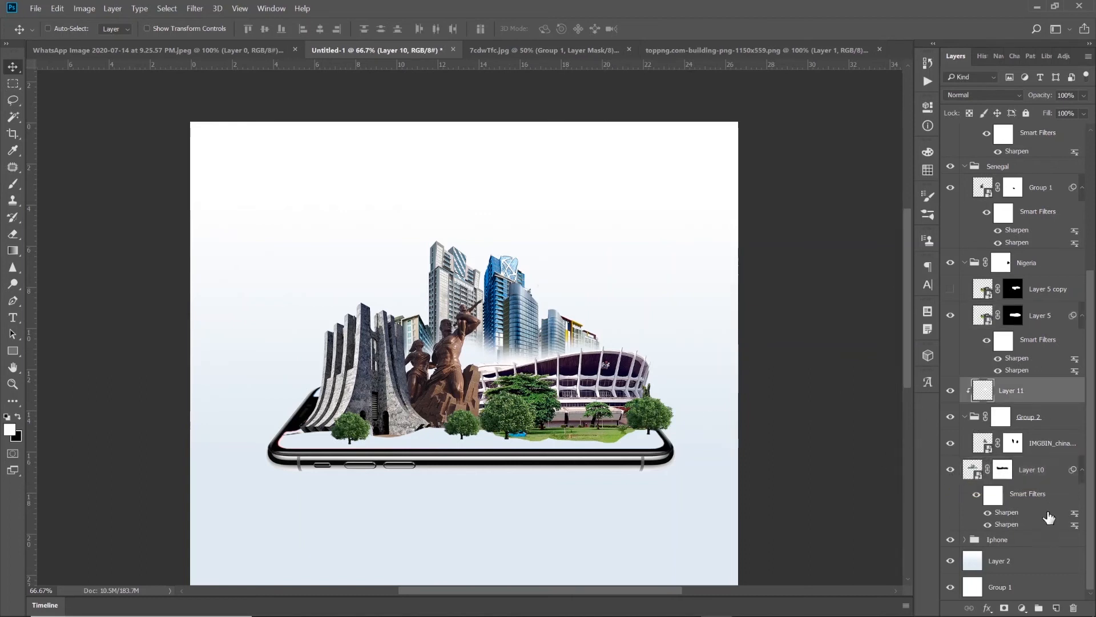
key(ctrl+shift+alt+n)
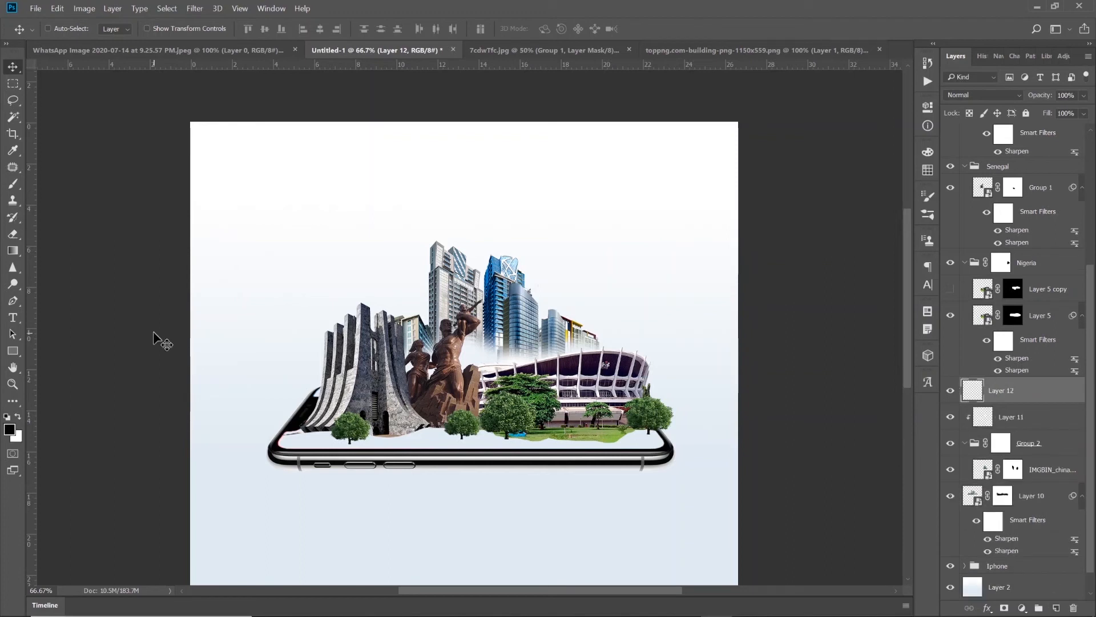
key(ctrl+BackSpace)
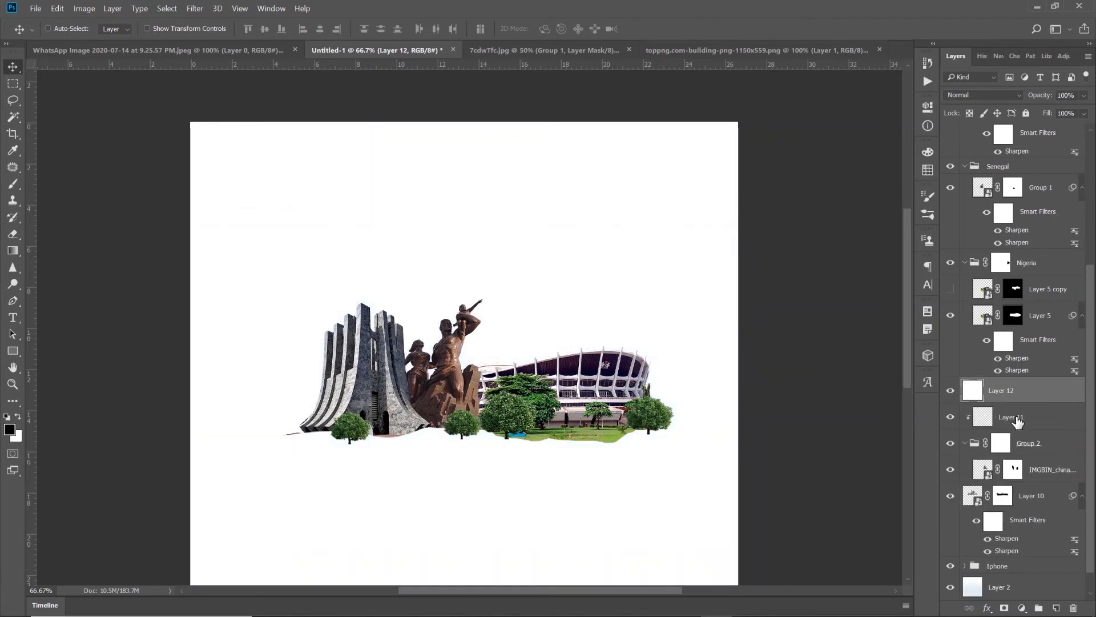
Step: Group Layer 11, Group 2 and Layer 10, and clip the white layer to that group at 60% opacity
click(1016, 419)
shift+click(1026, 501)
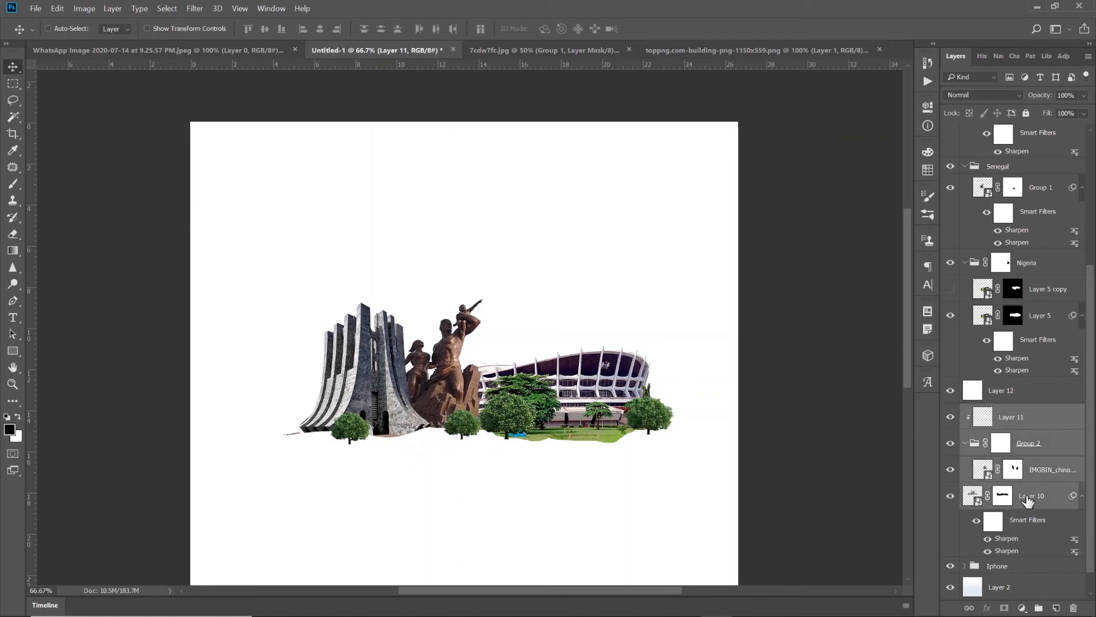
key(ctrl+g)
alt+click(1007, 510)
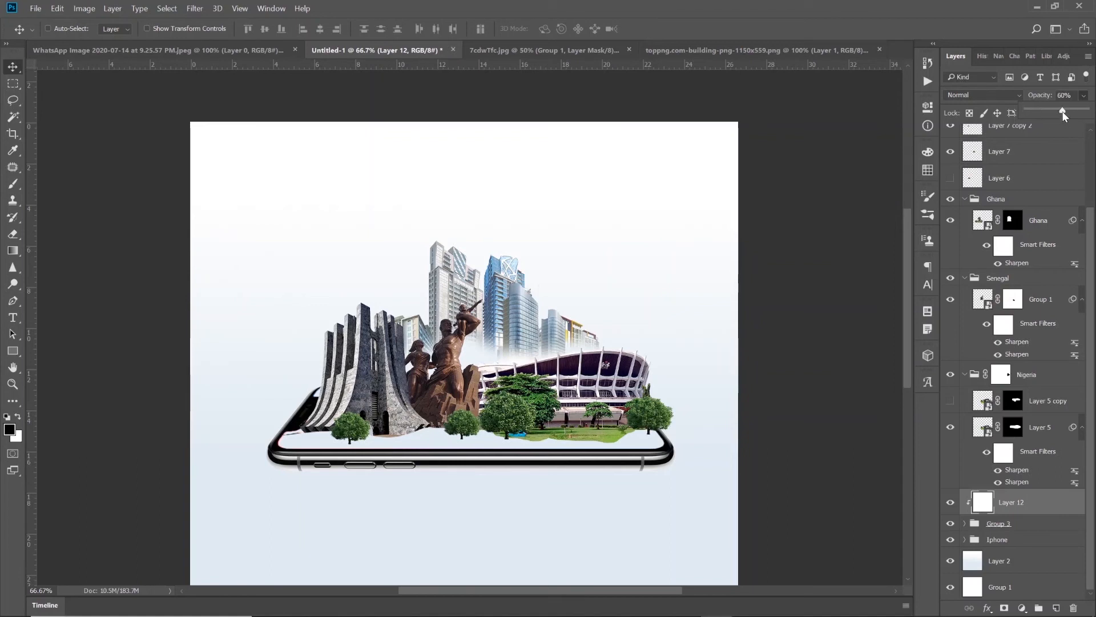
drag(1044, 115, 1063, 112)
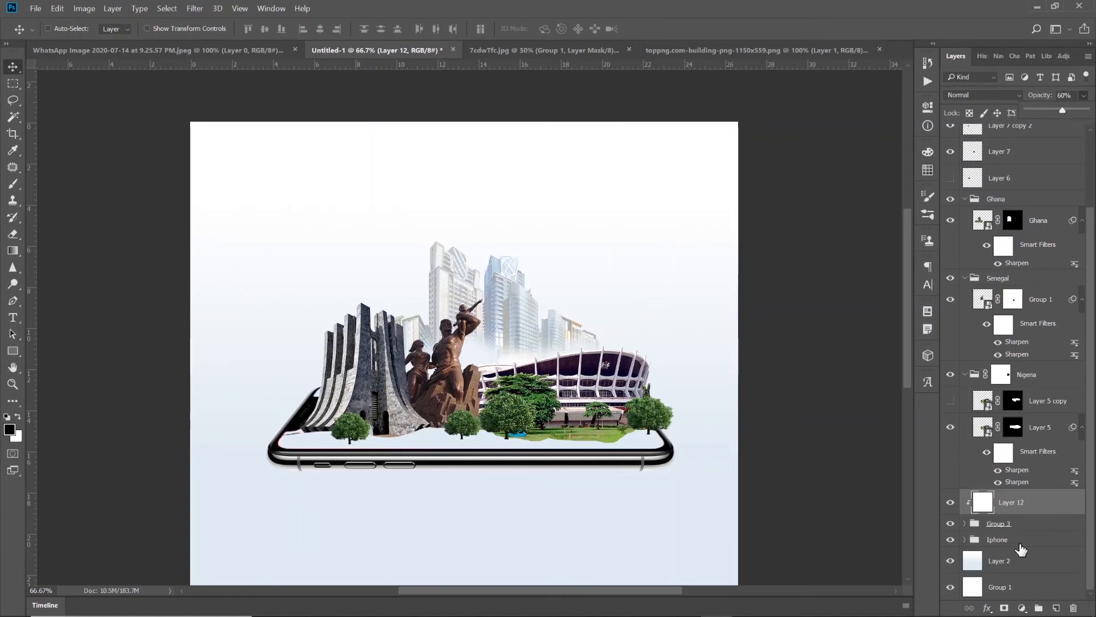
Step: Add a Hue/Saturation adjustment clipped to the Group 3 skyline, with its saturation set to -100
click(1025, 523)
click(1022, 608)
click(1014, 488)
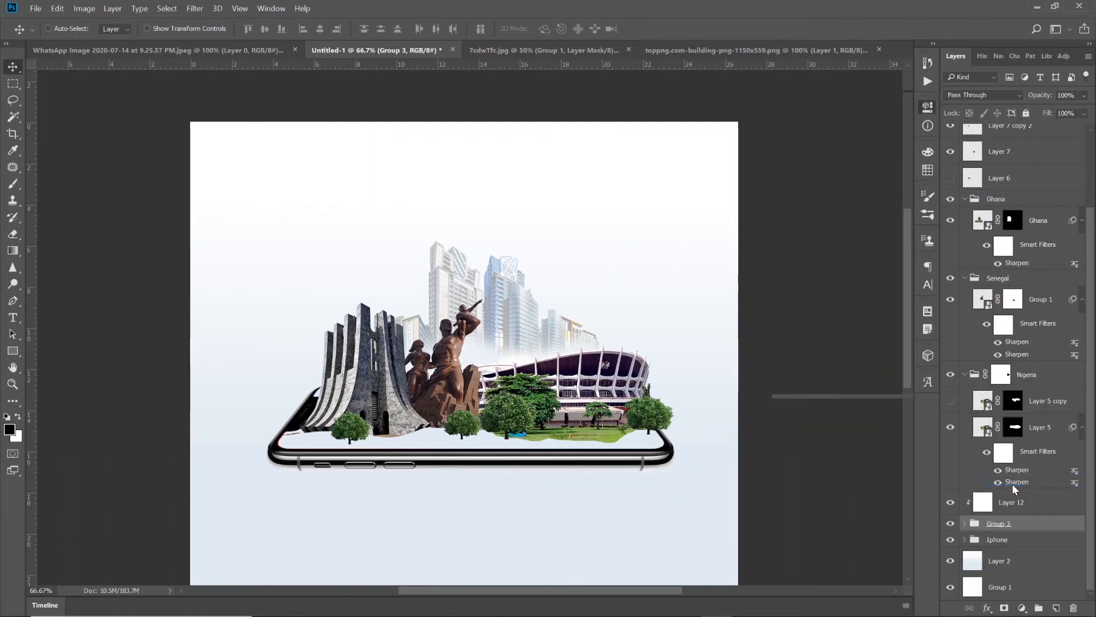
drag(838, 216, 752, 217)
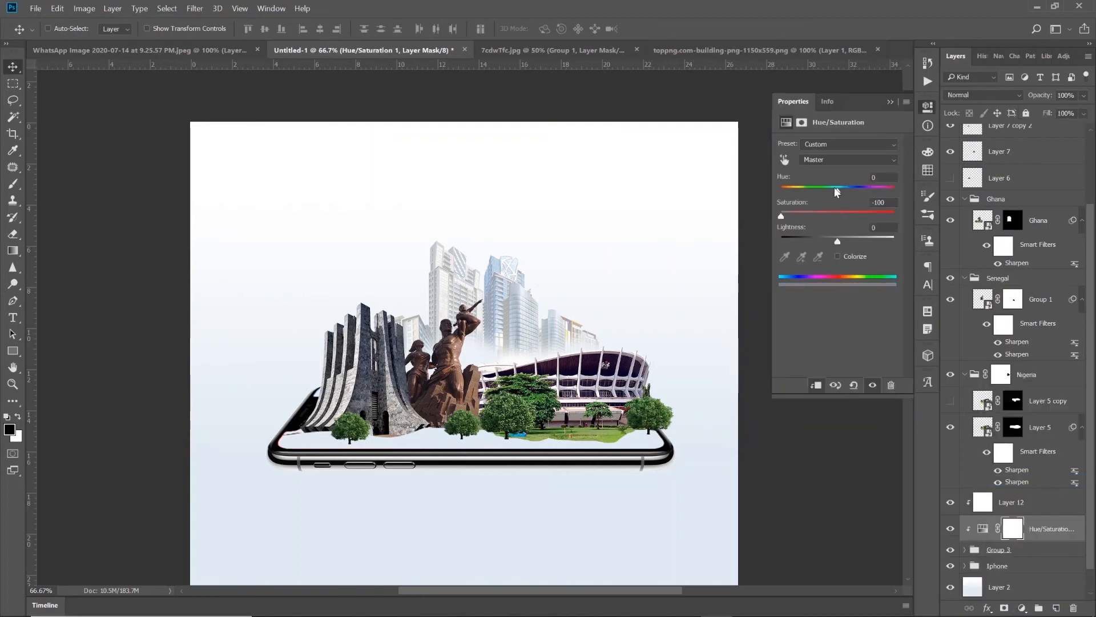
click(889, 103)
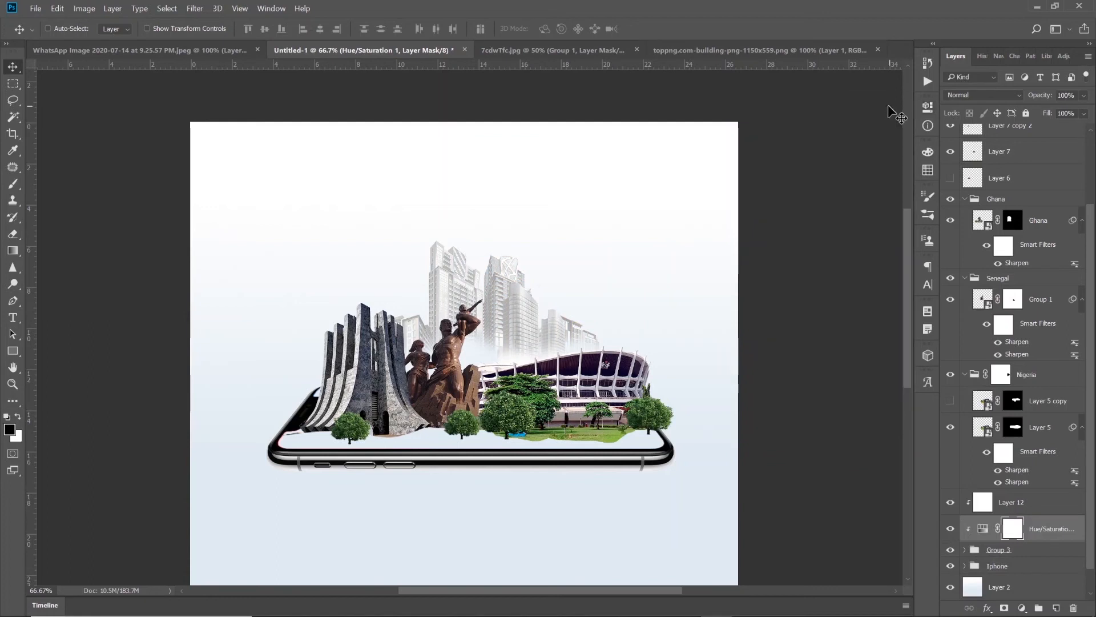
Step: Scale up the Group 3 skyline proportionally and raise it behind the landmarks
key(alt+[)
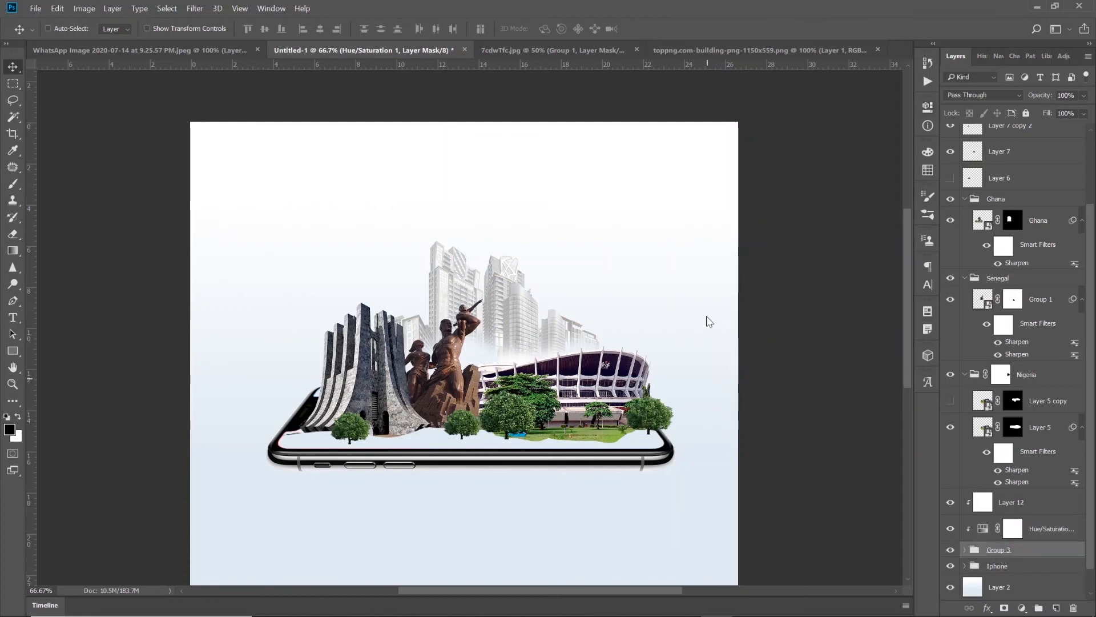
key(ctrl+t)
click(599, 259)
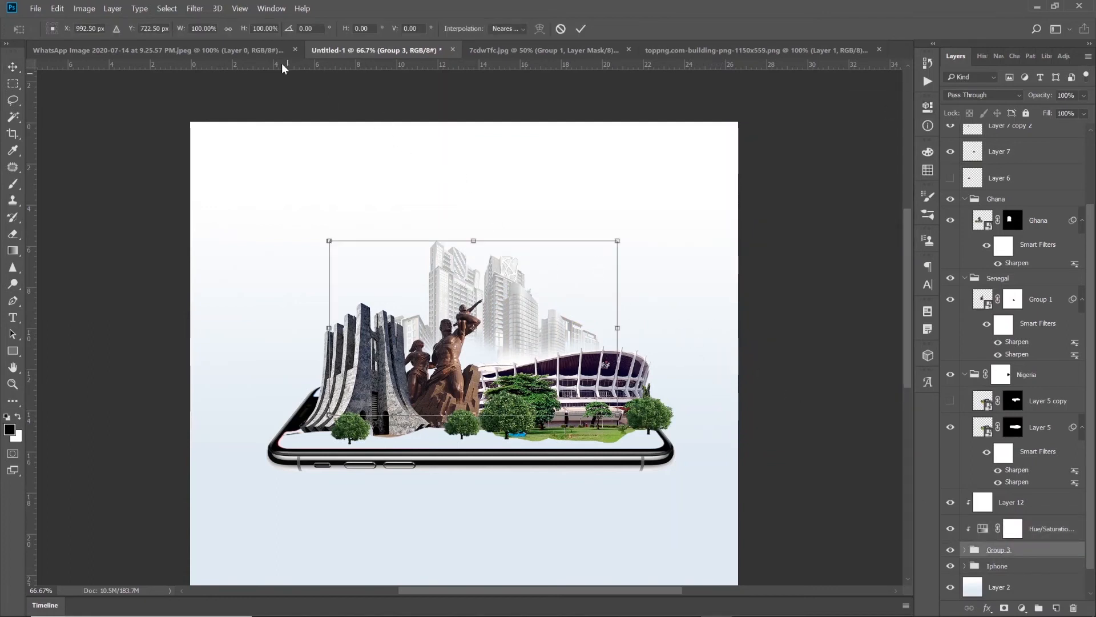
click(228, 29)
drag(244, 28, 257, 30)
drag(522, 327, 525, 309)
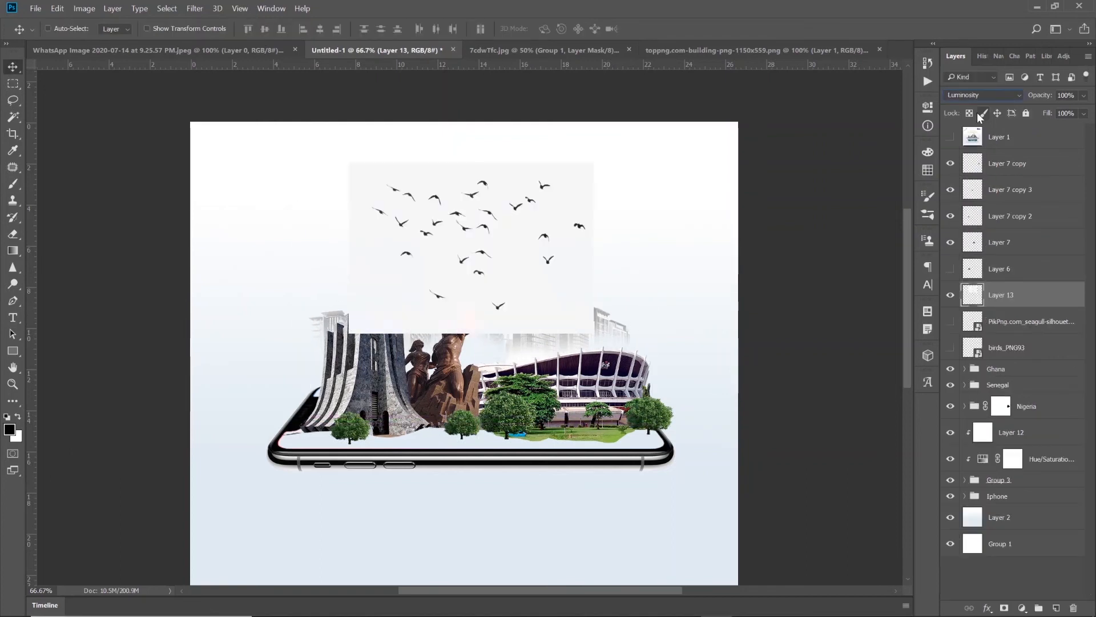
Step: Set Layer 13 to Normal blending and hide the birds' background with an inverted mask made from a Magic Wand selection
click(976, 95)
click(965, 99)
click(12, 117)
click(441, 181)
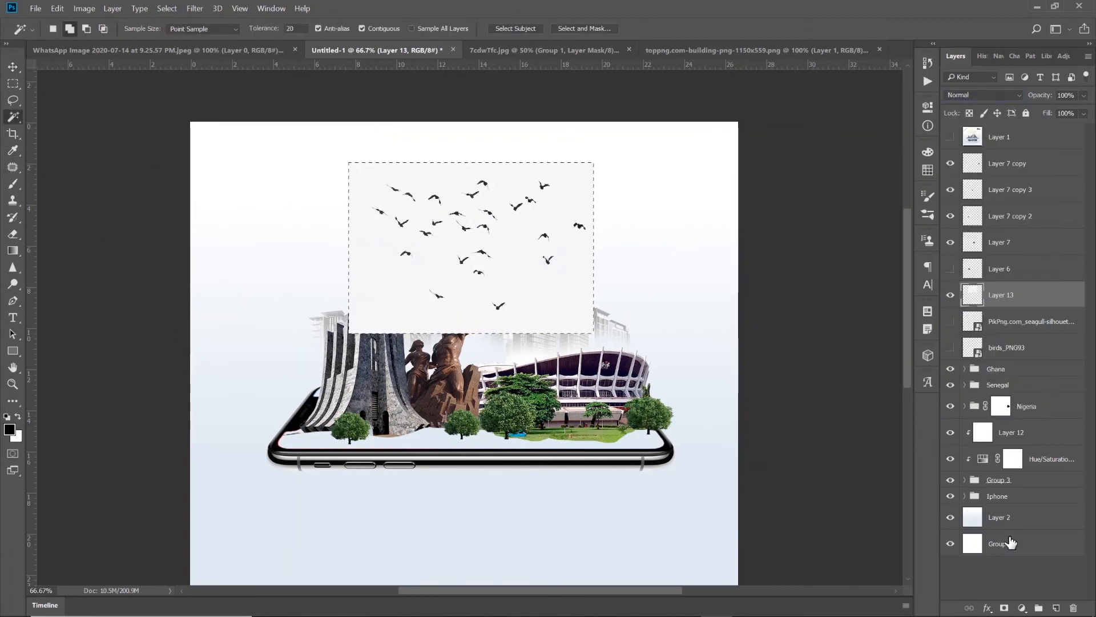
click(1004, 609)
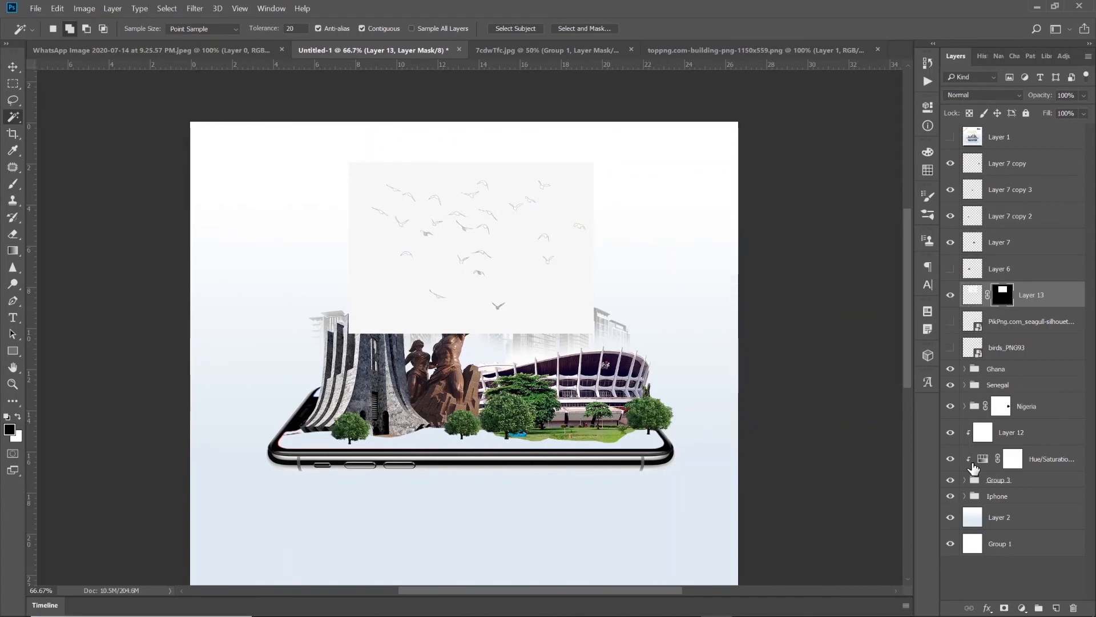
key(ctrl+i)
Step: Convert the Layer 13 birds to a smart object and move the flock to the left, around the top of the Ghana monument
right_click(1036, 304)
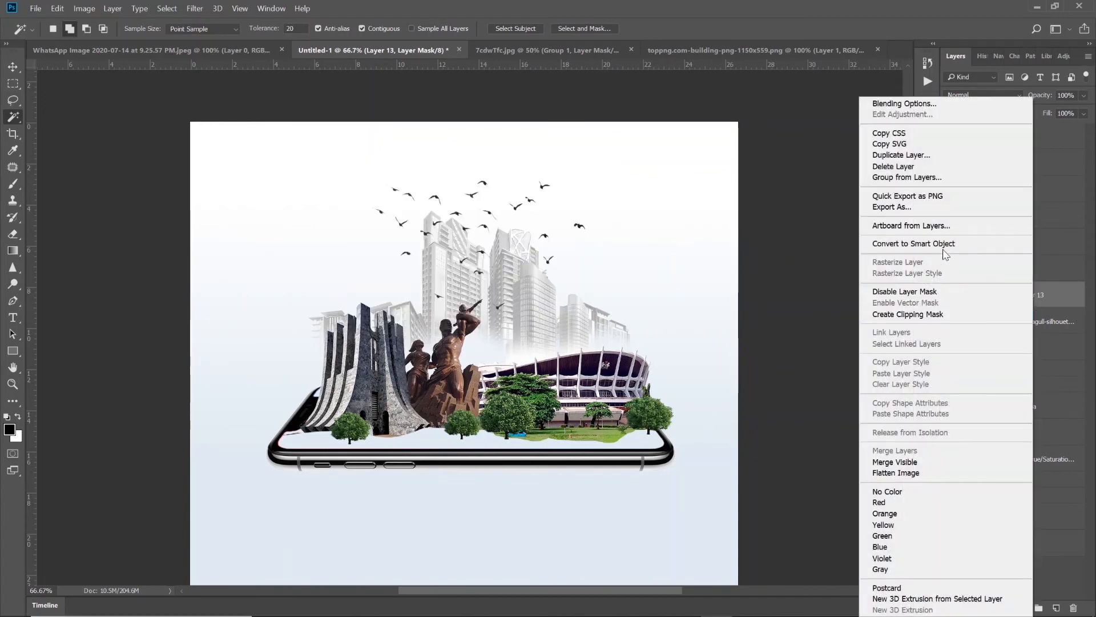
click(913, 244)
click(13, 67)
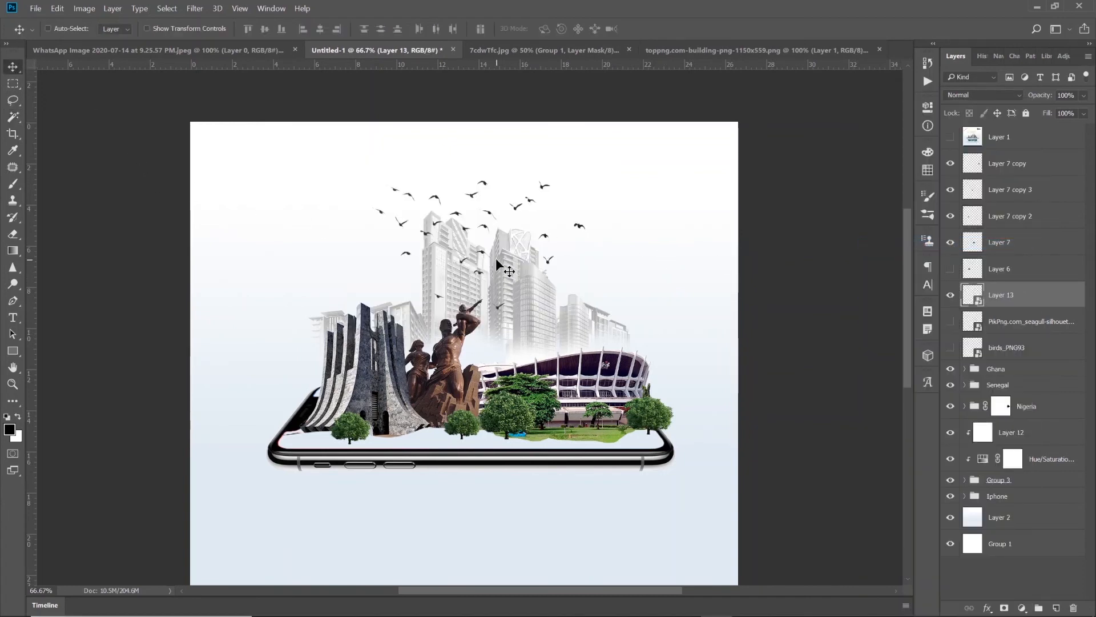
mouse_move(562, 270)
mouse_down()
mouse_move(484, 324)
mouse_move(578, 274)
mouse_move(564, 283)
mouse_up()
scroll(514, 390, down, 3)
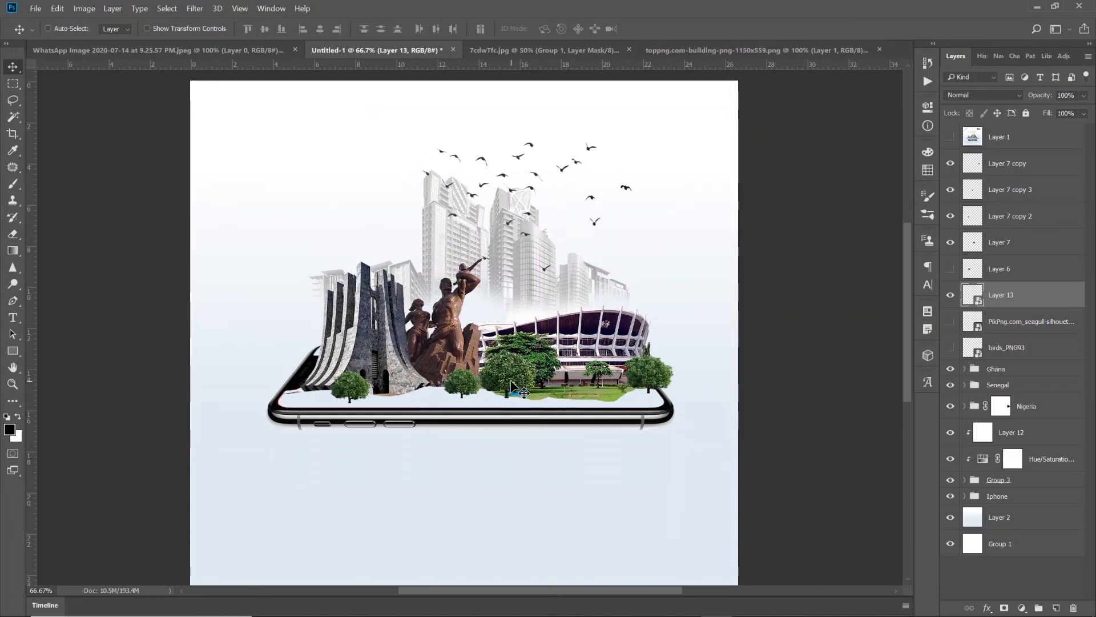
key(z)
alt+click(474, 245)
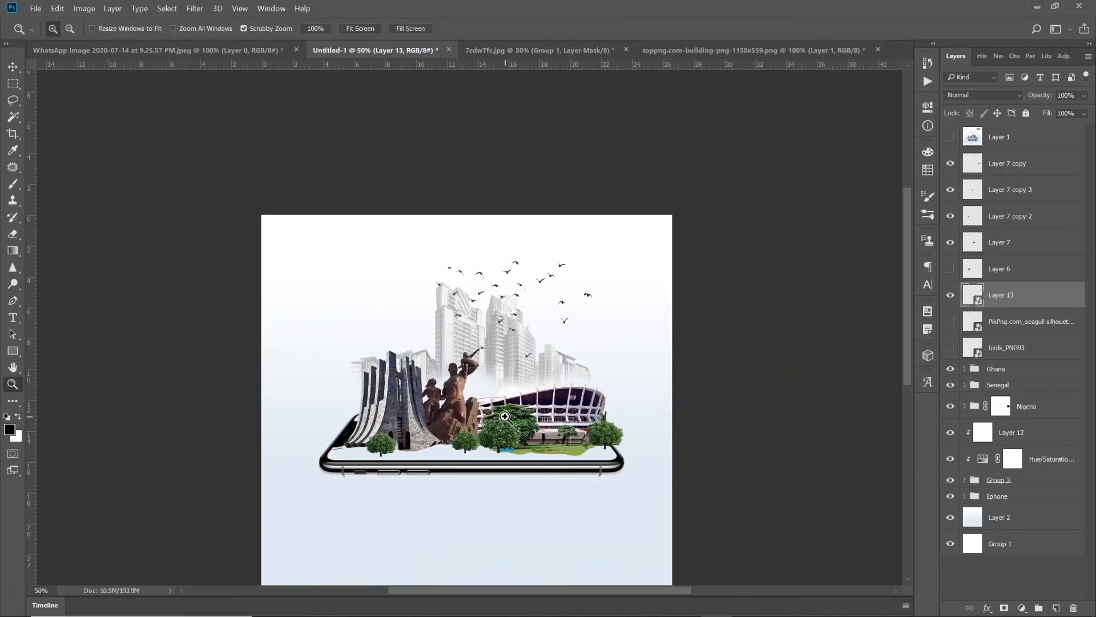
alt+click(464, 420)
click(448, 406)
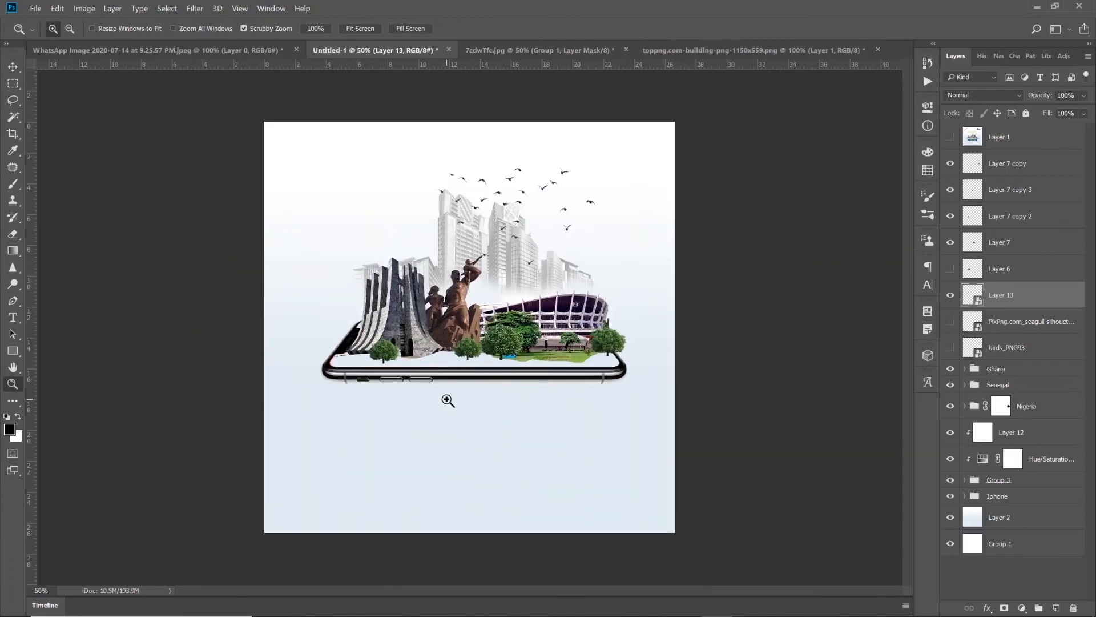
click(13, 67)
drag(497, 278, 391, 382)
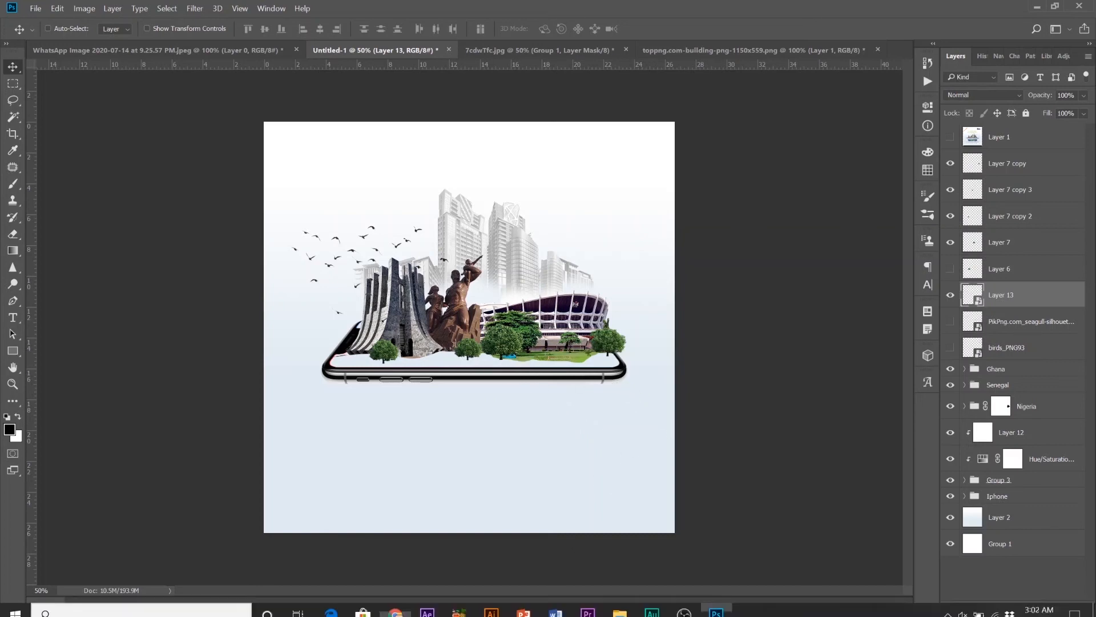
Step: Paste the grass image, place it above Layer 4 in the Iphone group, clip it to Layer 4 and align it over the screen's left part
key(ctrl+v)
drag(461, 320, 411, 344)
drag(1039, 294, 1022, 536)
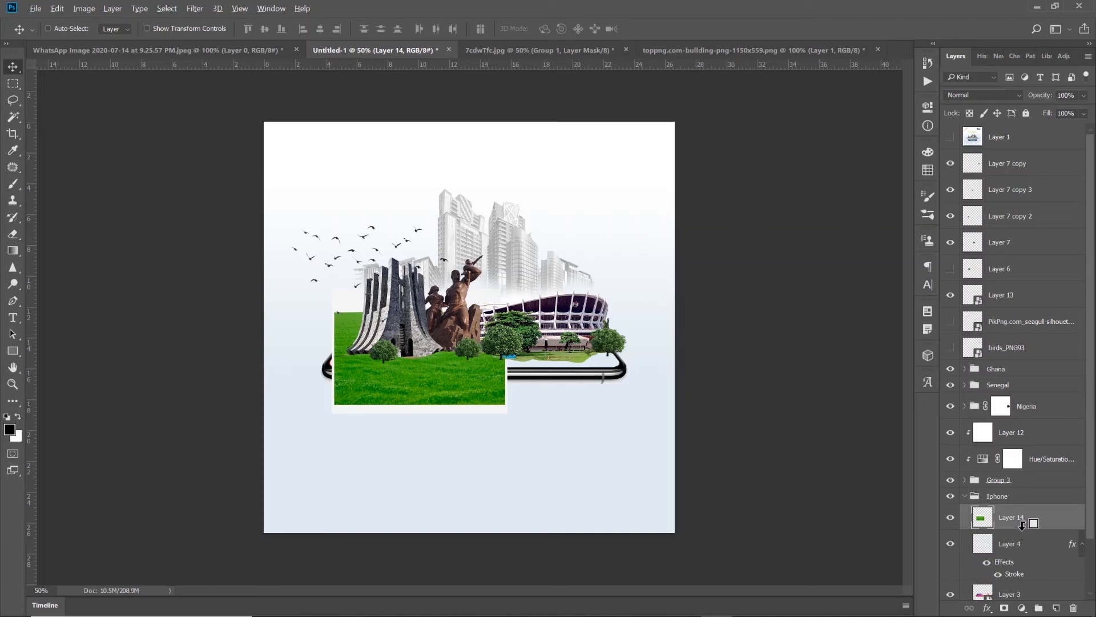
alt+click(1023, 524)
drag(439, 360, 429, 360)
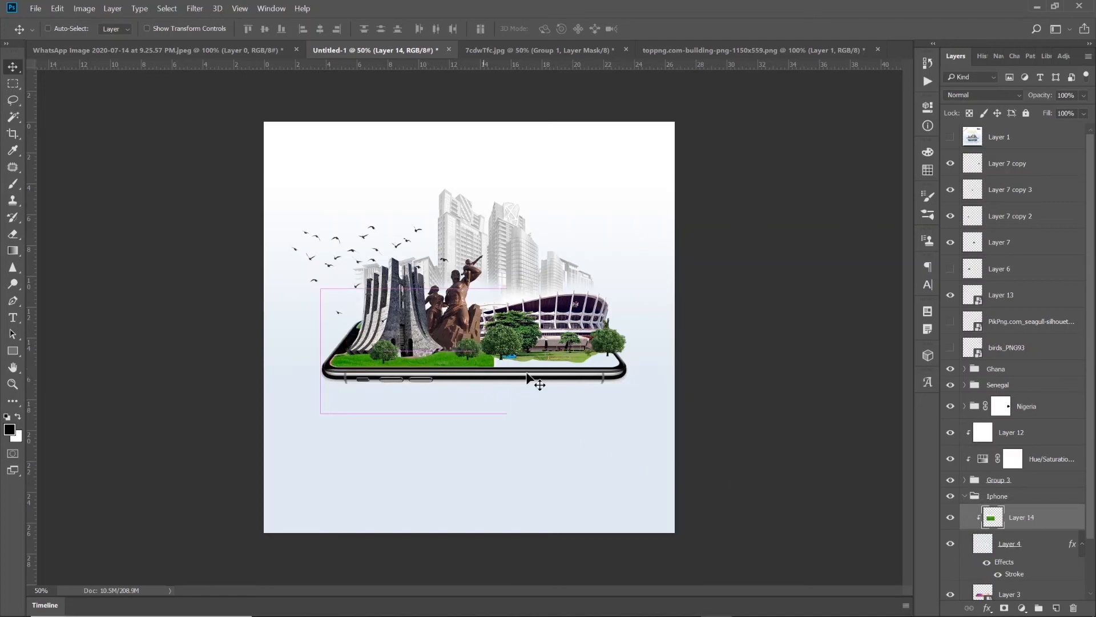
Step: Load the Layer 4 screen shape as a selection and expand it by 3 pixels
scroll(1038, 564, down, 1)
click(1022, 494)
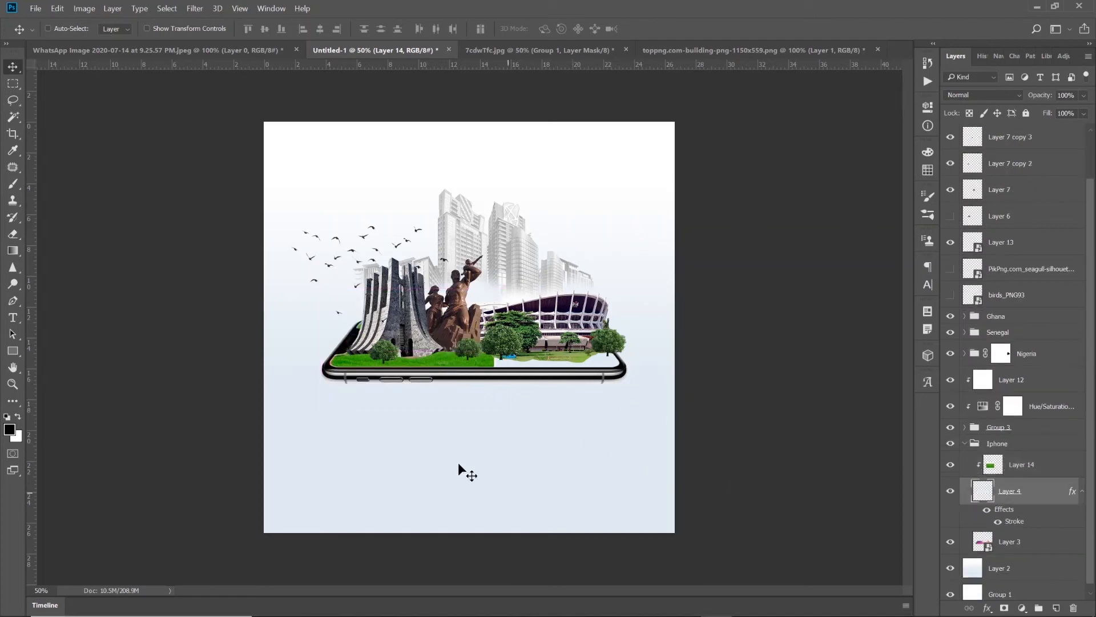
scroll(349, 372, up, 4)
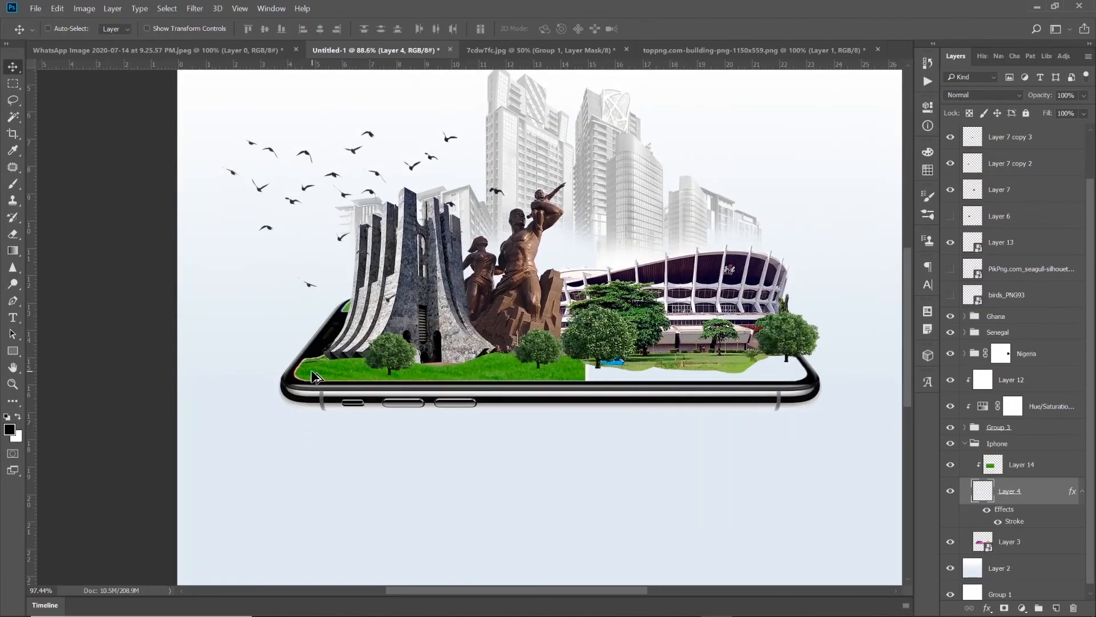
scroll(313, 377, up, 2)
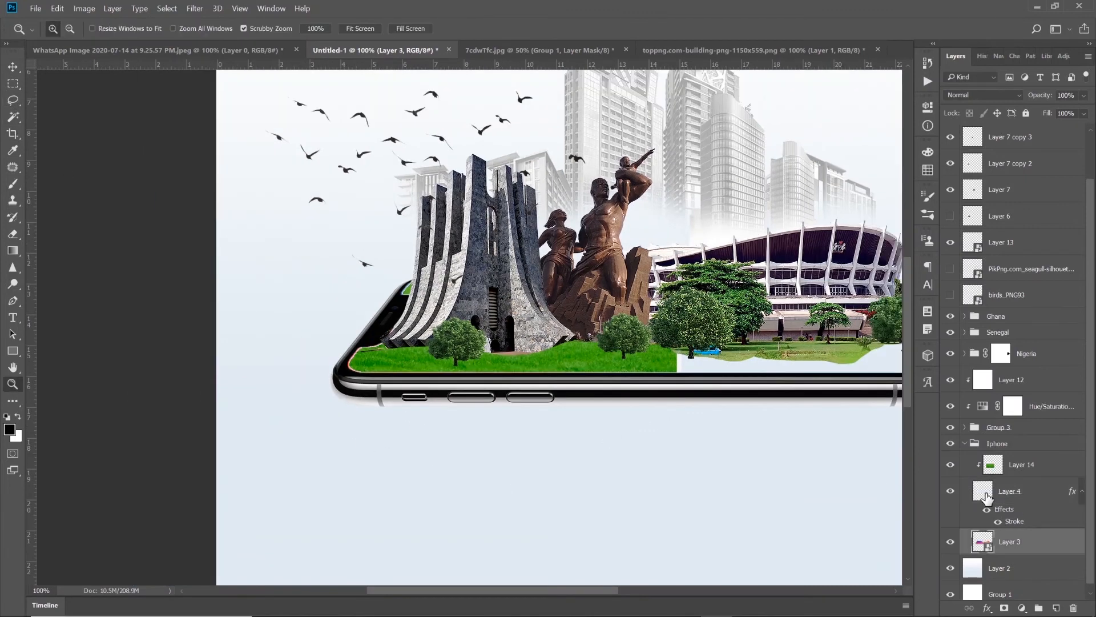
ctrl+click(988, 492)
click(380, 367)
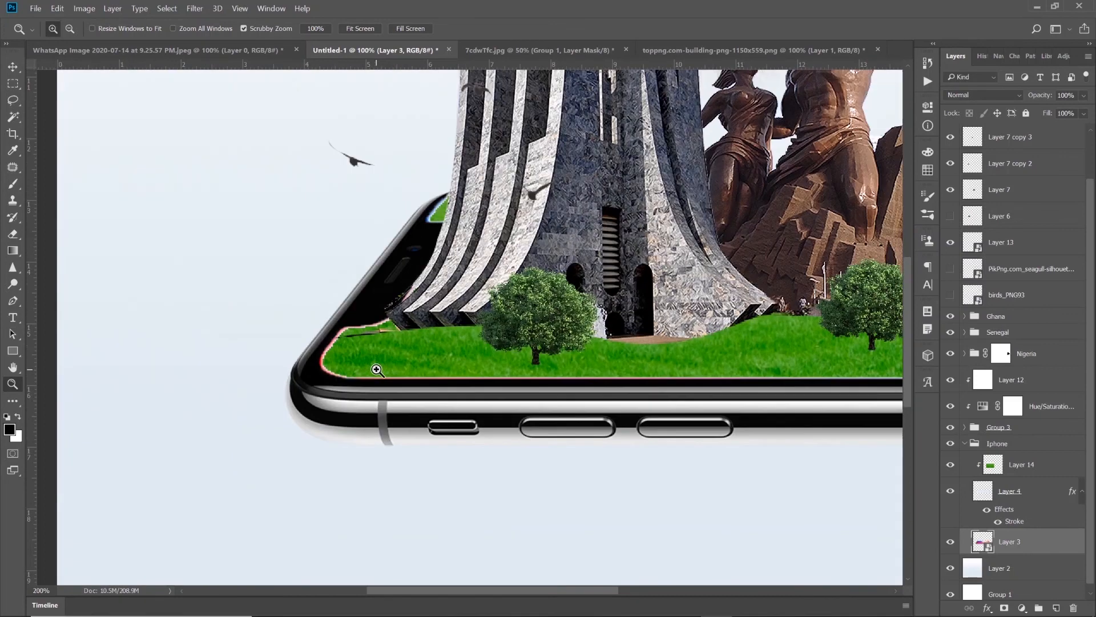
click(167, 8)
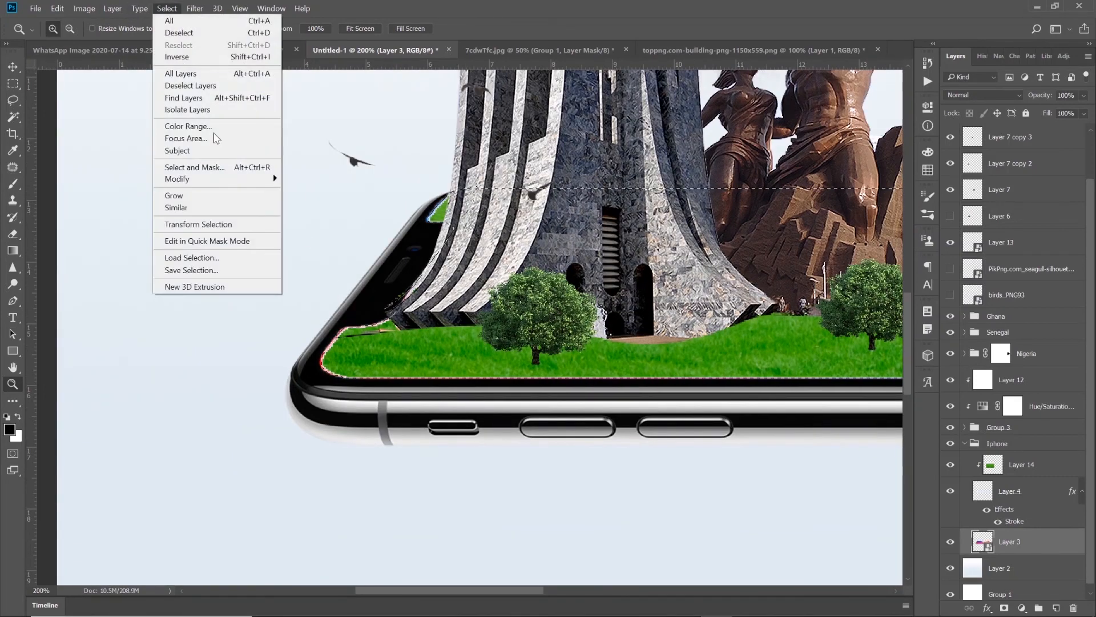
mouse_move(218, 182)
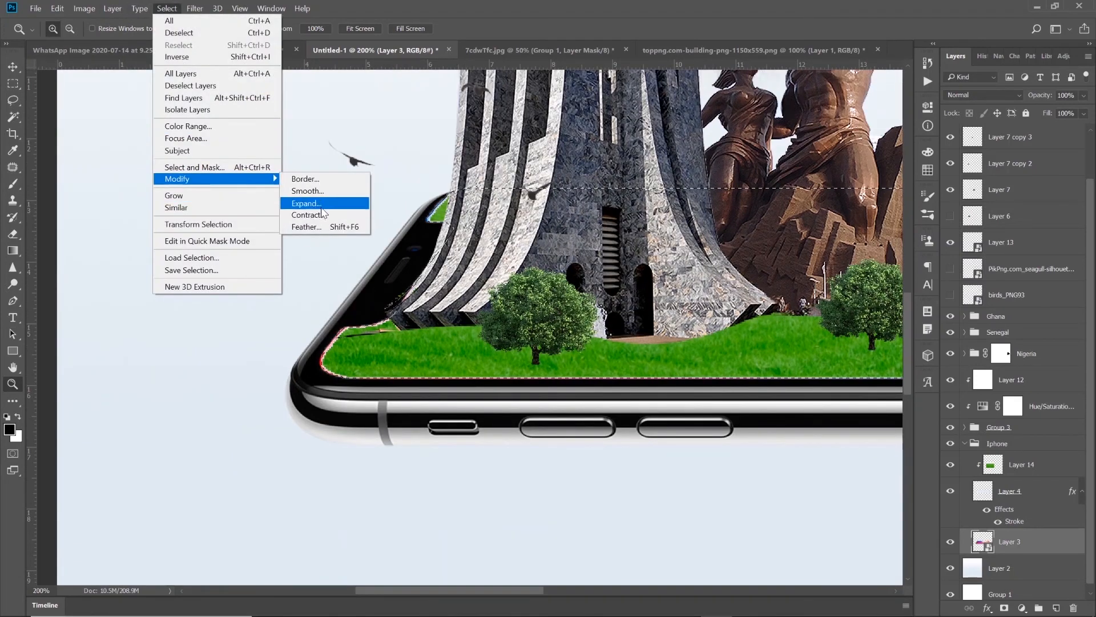
click(306, 204)
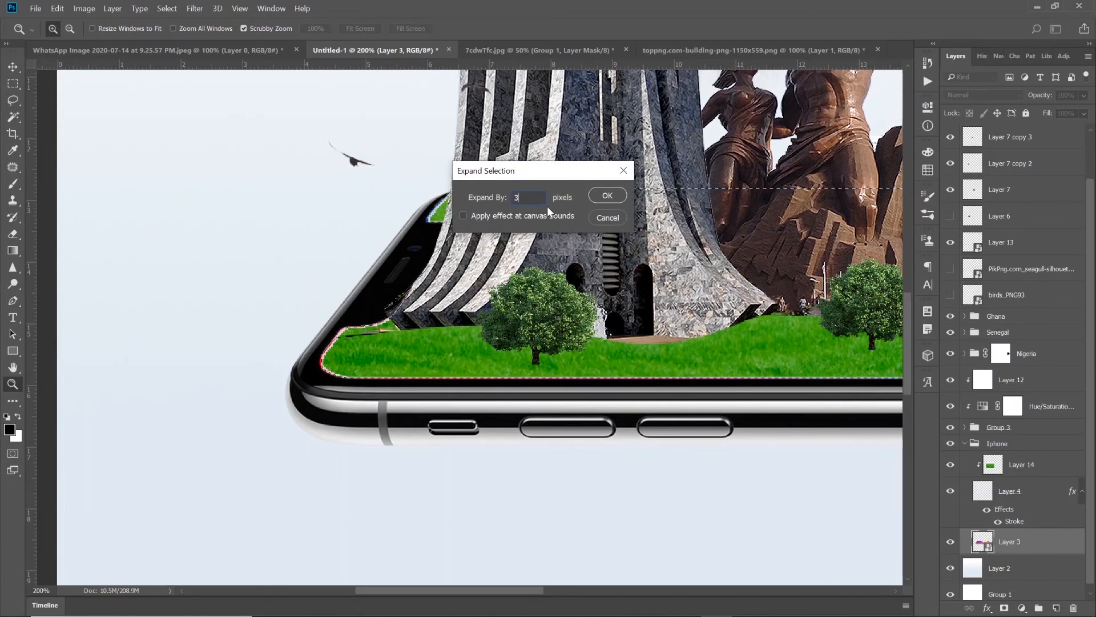
key(Return)
Step: Fill the expanded selection with white on Layer 4, deselect it and hide the layer's Stroke effect
click(1020, 495)
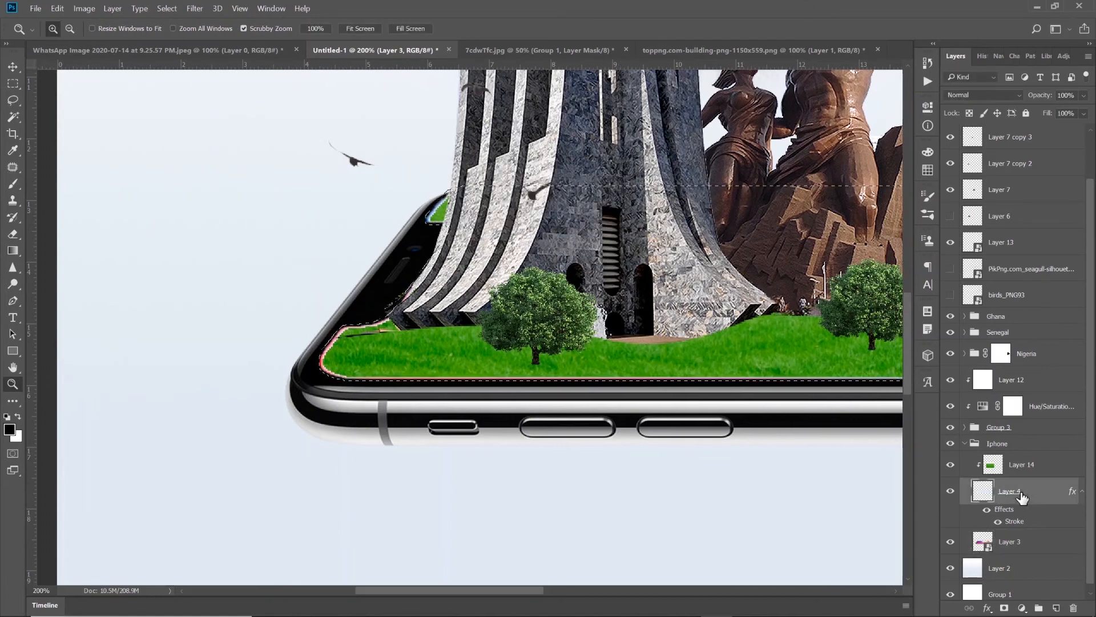
key(ctrl+BackSpace)
key(ctrl+d)
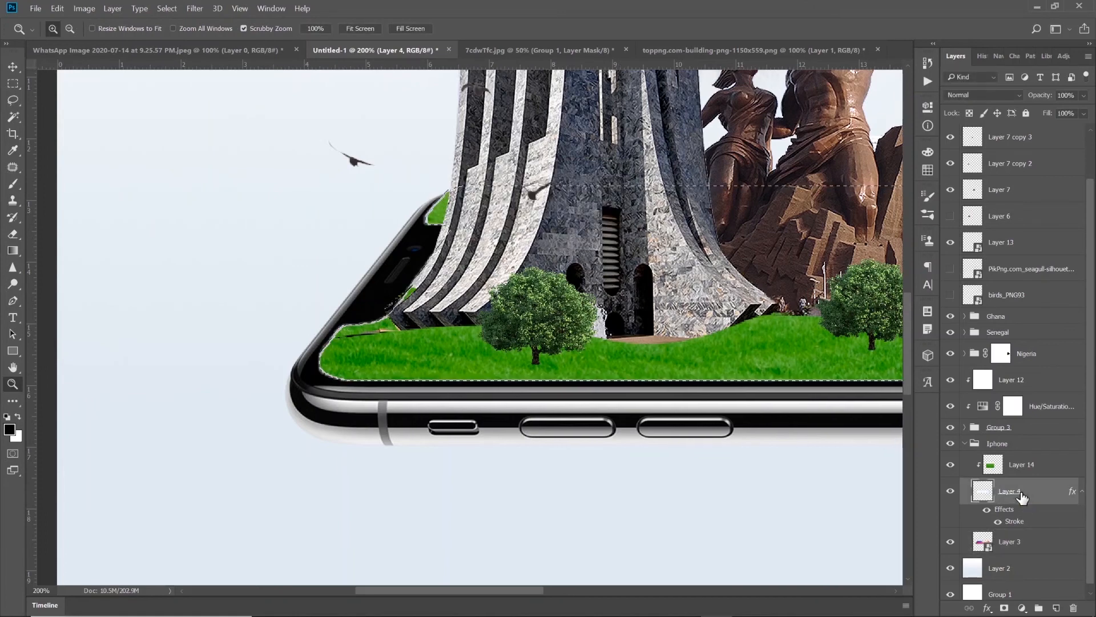
click(999, 521)
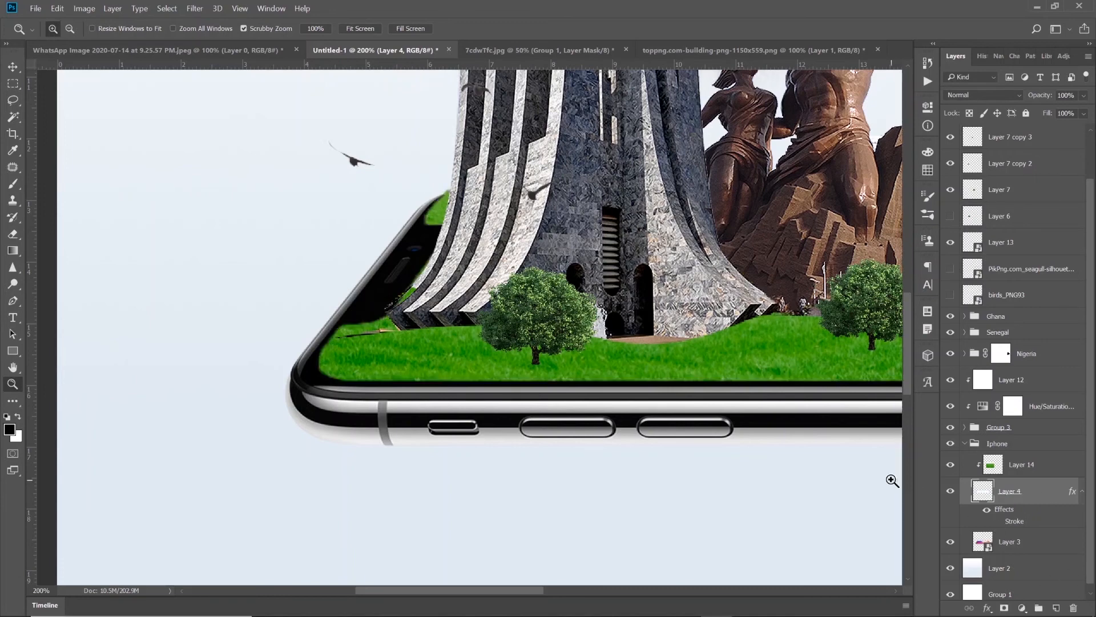
Step: Duplicate the Layer 14 grass, clip the copy to the phone screen and move it right to cover the remaining white area
right_click(640, 369)
click(673, 350)
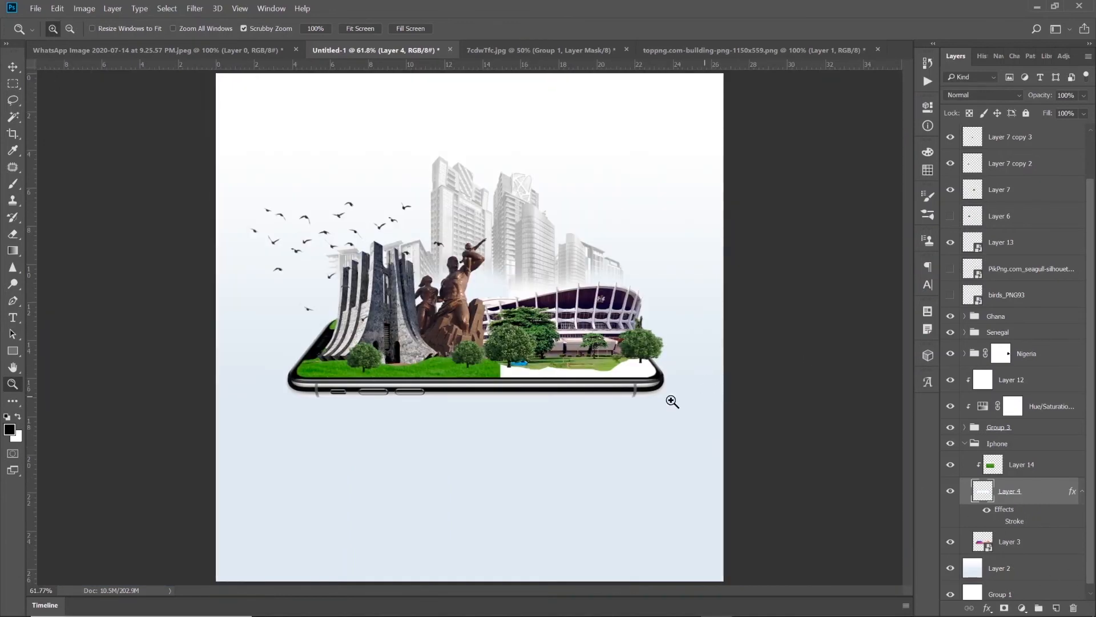
click(1010, 467)
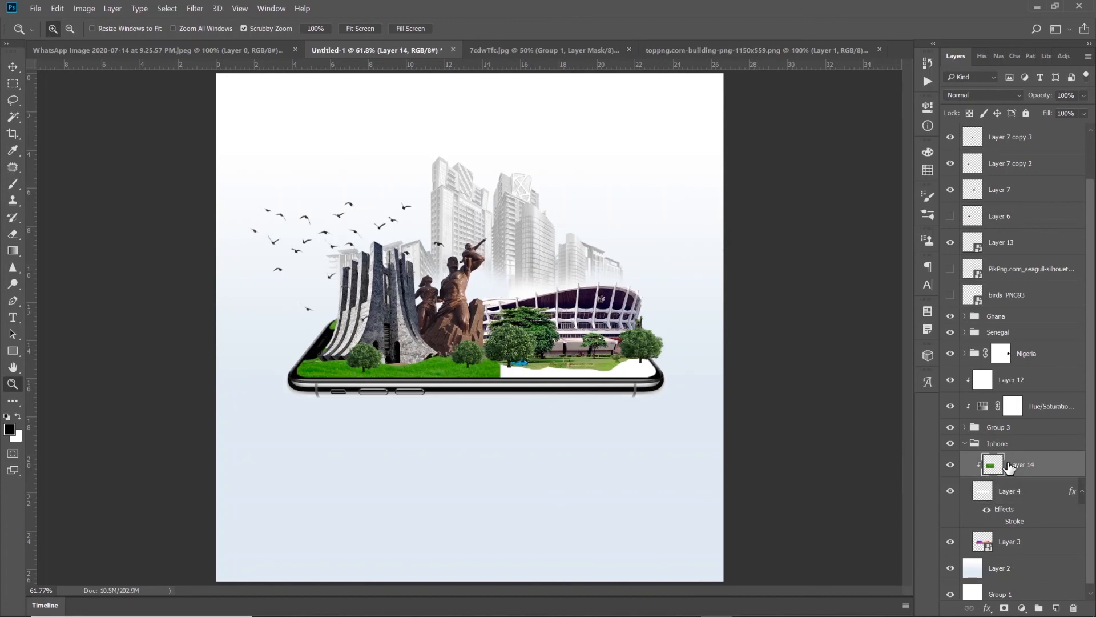
key(ctrl+j)
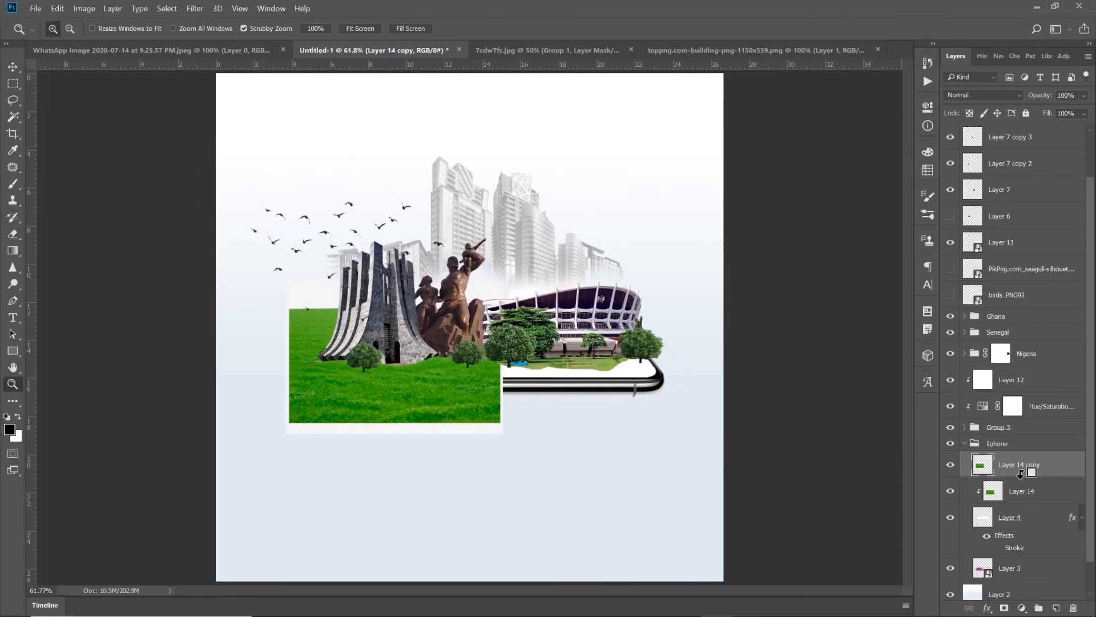
alt+click(1011, 479)
key(v)
drag(503, 370, 647, 378)
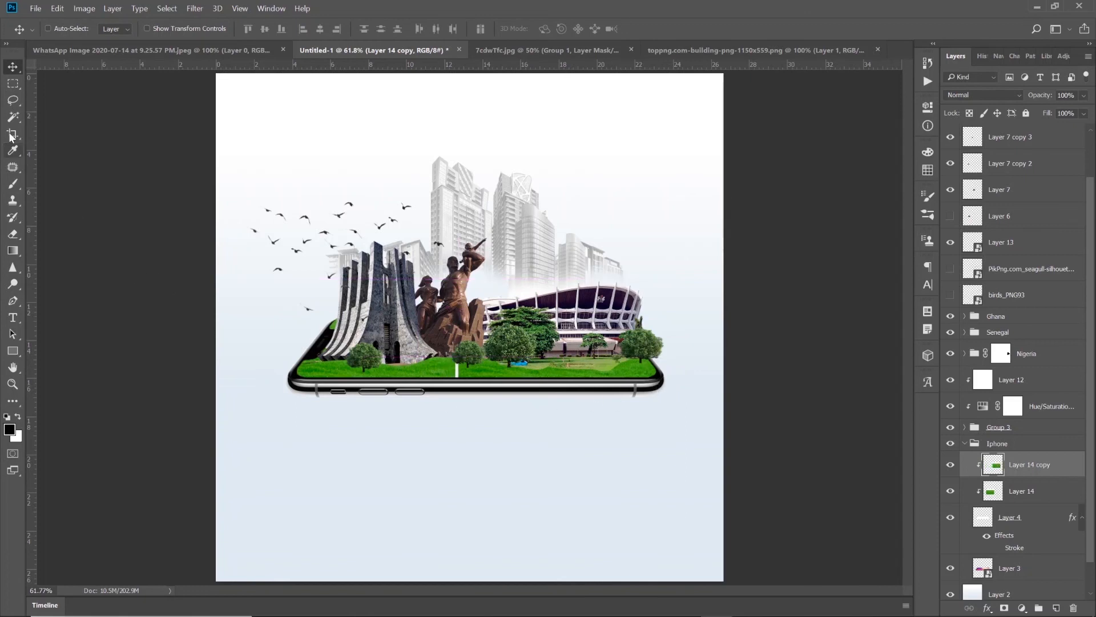
Step: Add a mask to Layer 14 copy and brush black over the seam between the two grass pieces
click(1004, 608)
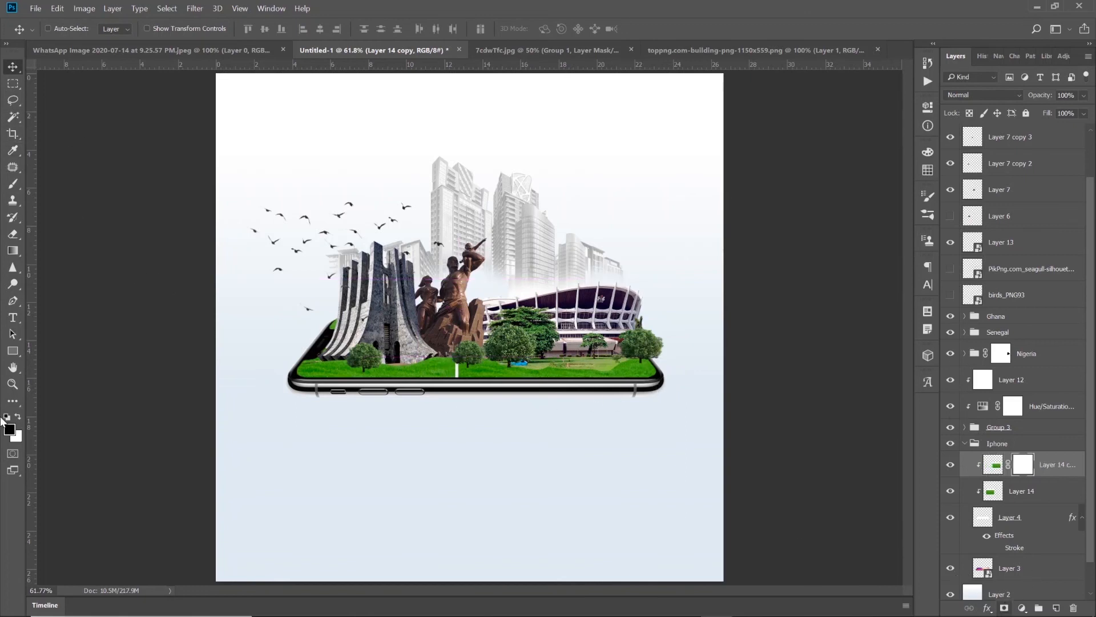
click(12, 183)
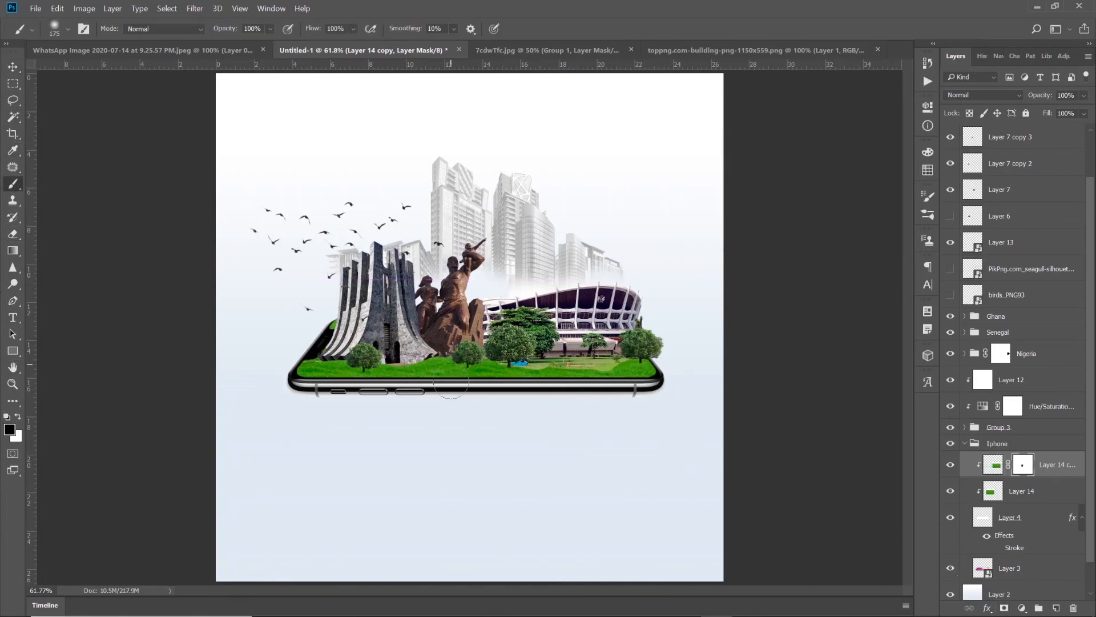
Step: Brush black on the Layer 5 mask over the blue patch on the ground in front of the stadium
click(13, 67)
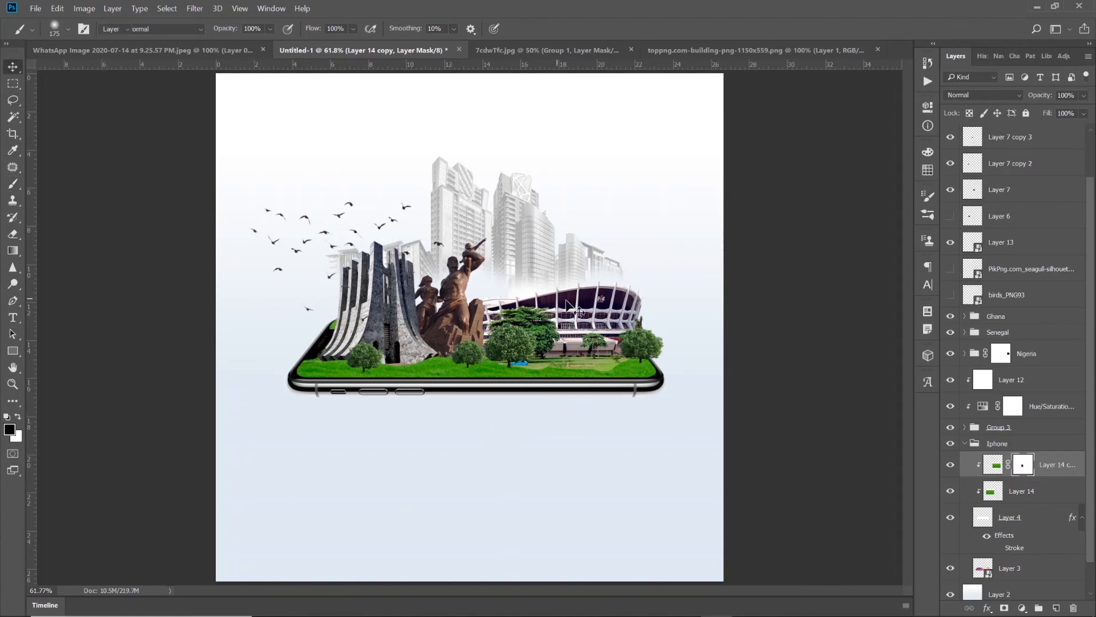
ctrl+click(578, 311)
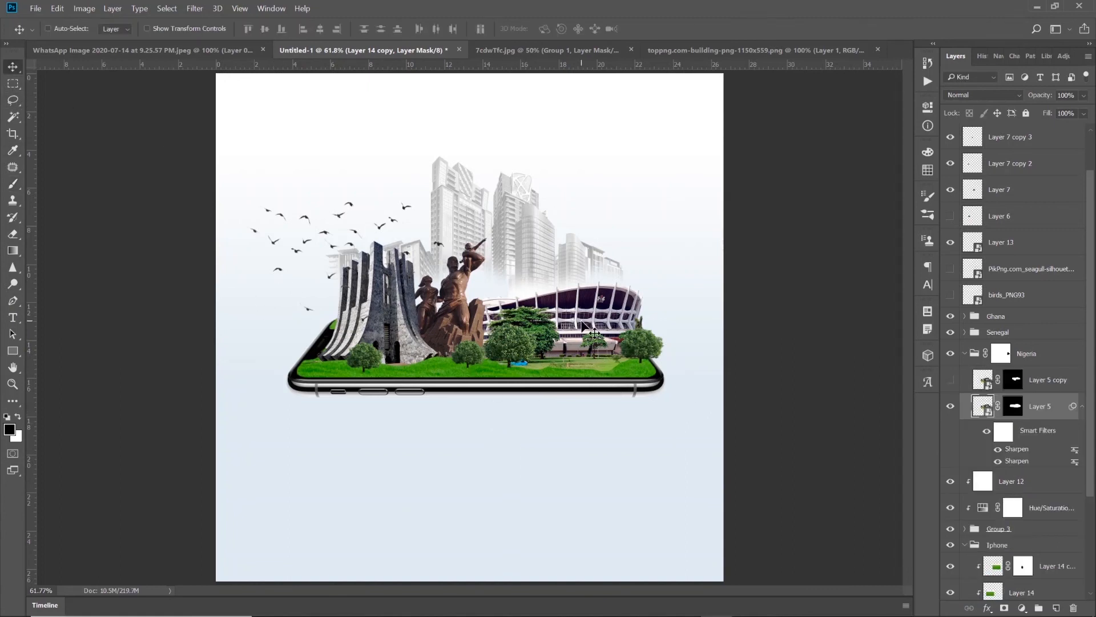
click(13, 184)
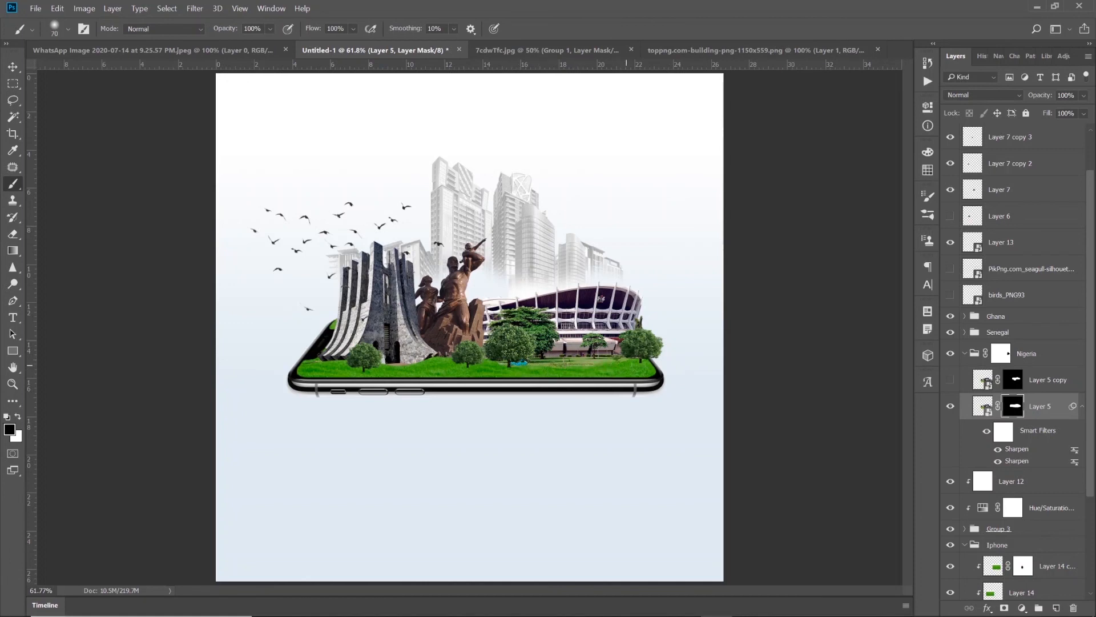
Step: Place the Plane-PNG-Clipart image above Layer 5, scale it down and position it over the grey skyscrapers above the statue
click(10, 70)
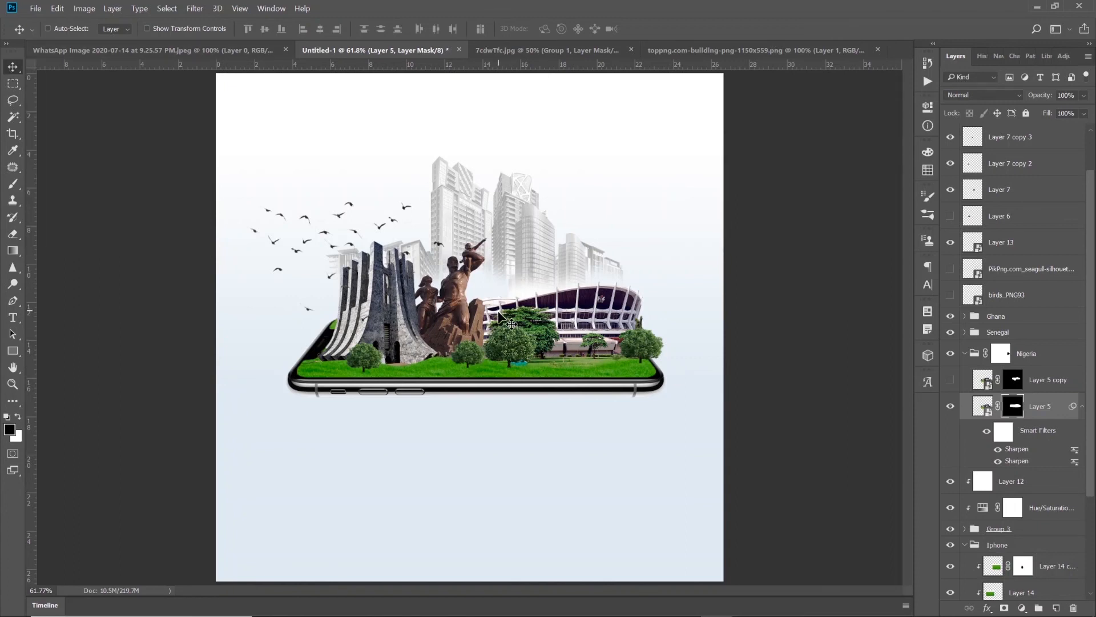
key(ctrl+t)
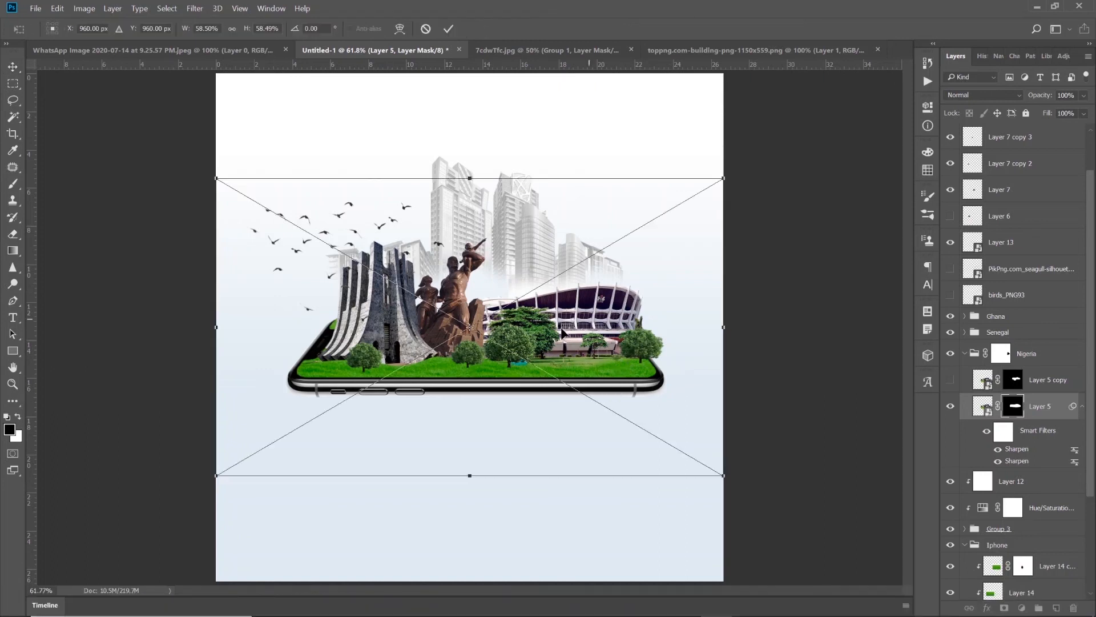
drag(544, 324, 519, 211)
click(231, 29)
drag(245, 30, 209, 34)
key(Return)
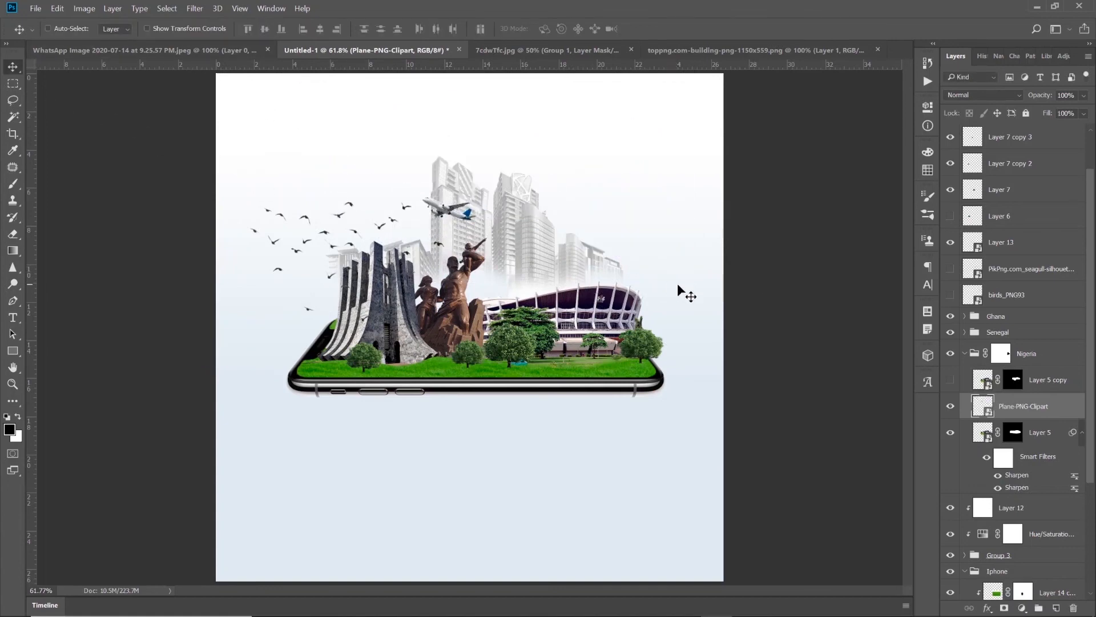
Step: Move the Plane-PNG-Clipart layer out of the Nigeria group and put it in its own group named Plane
key(z)
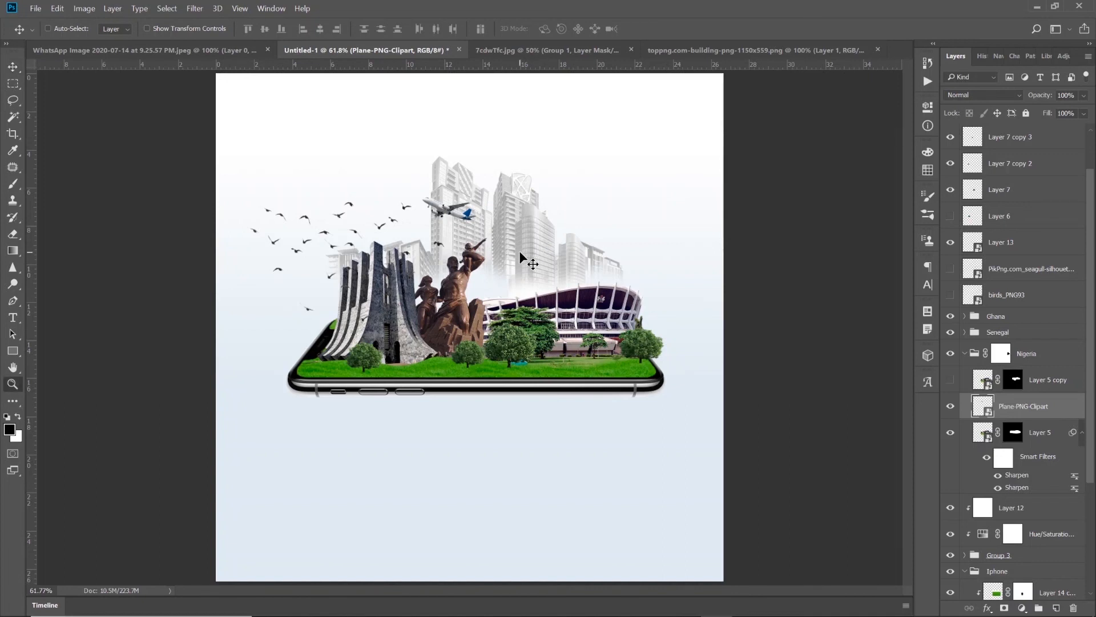
alt+click(521, 252)
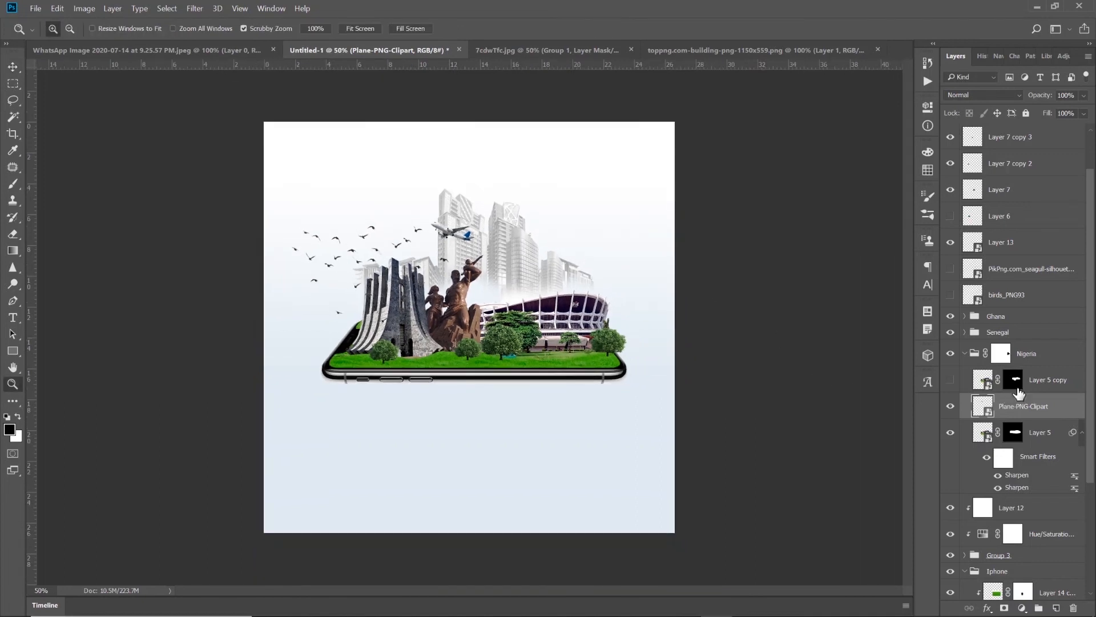
drag(1034, 408, 985, 365)
click(965, 380)
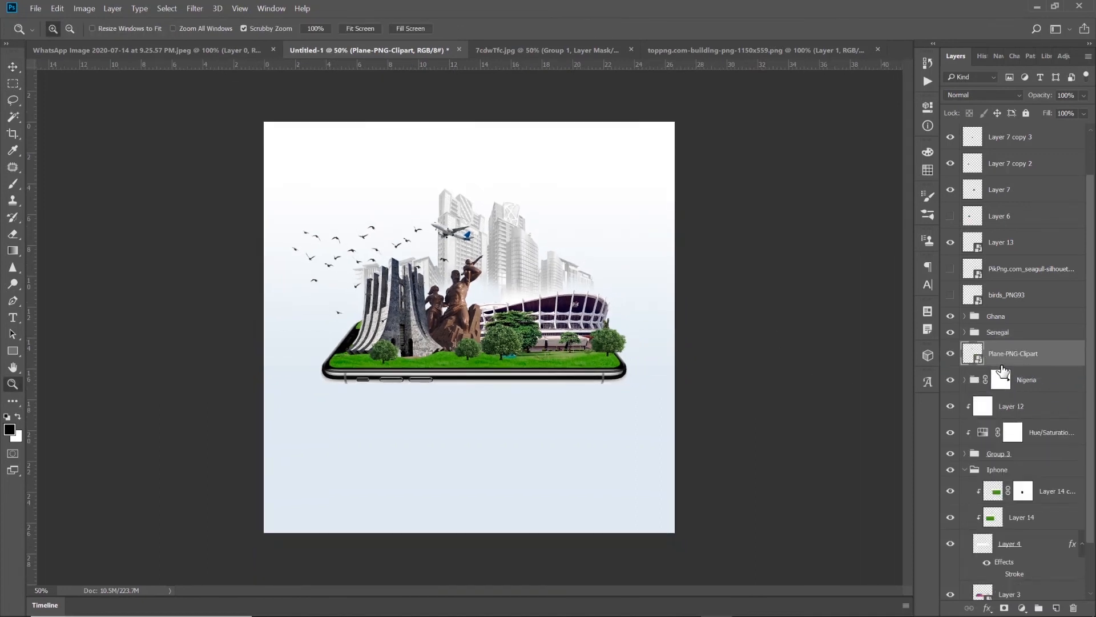
key(ctrl+g)
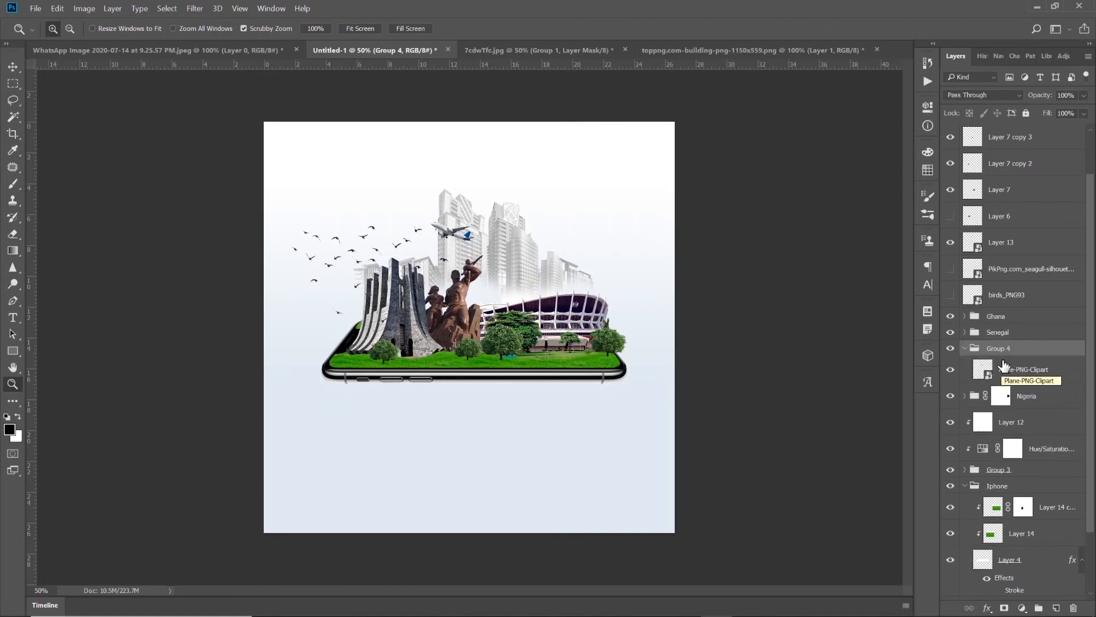
double_click(998, 348)
key(Return)
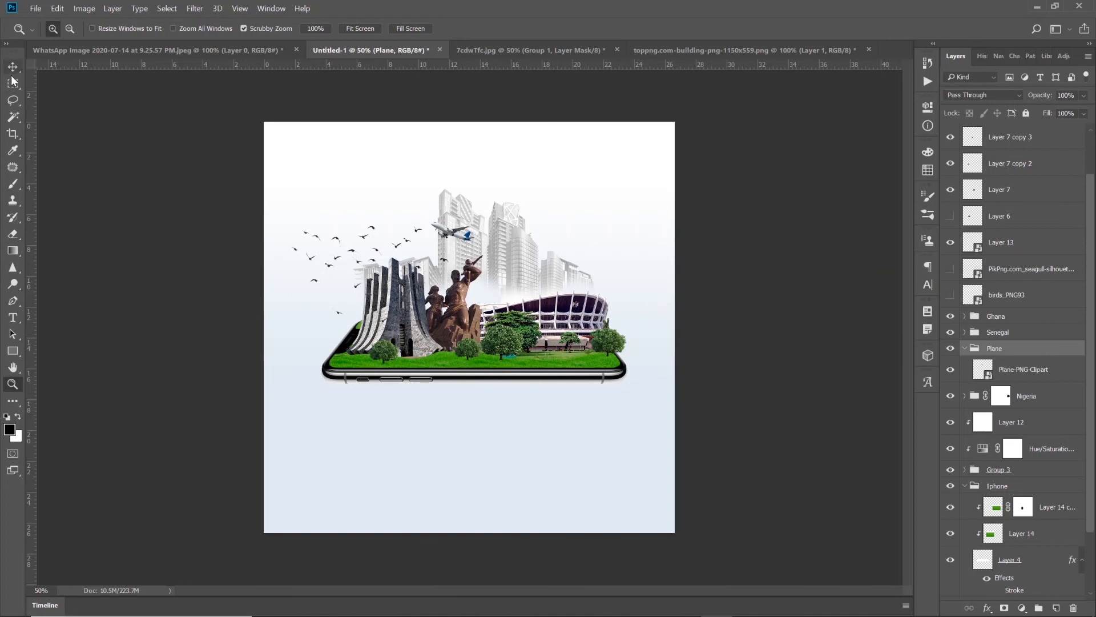
Step: Group the layers from birds_PNG93 up to Layer 7 copy 3 and collapse the Plane and Iphone groups
click(13, 67)
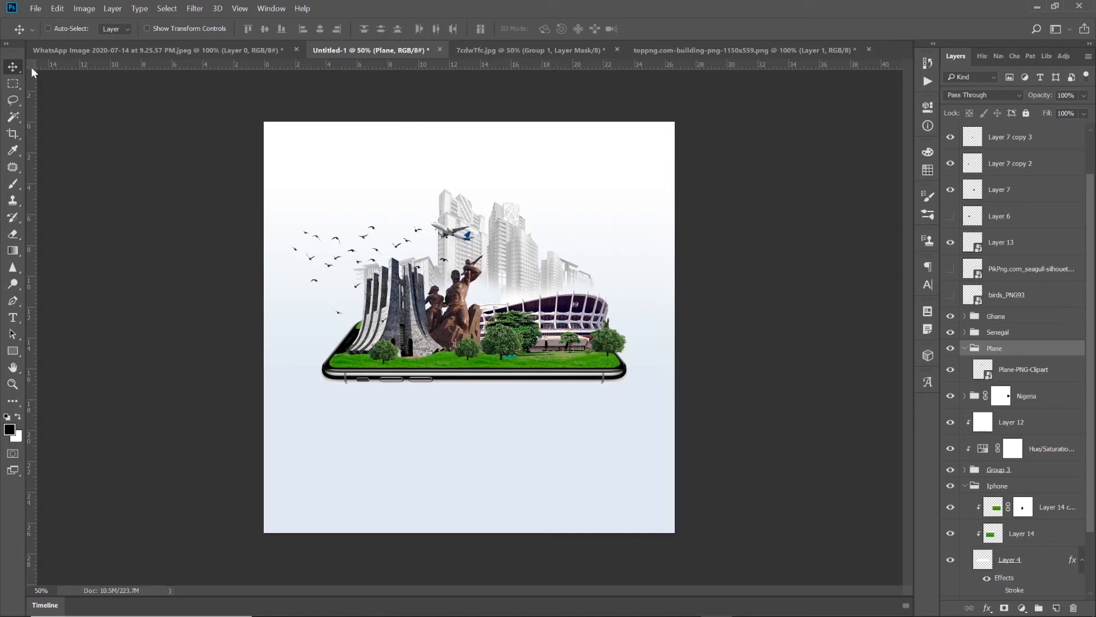
click(1012, 294)
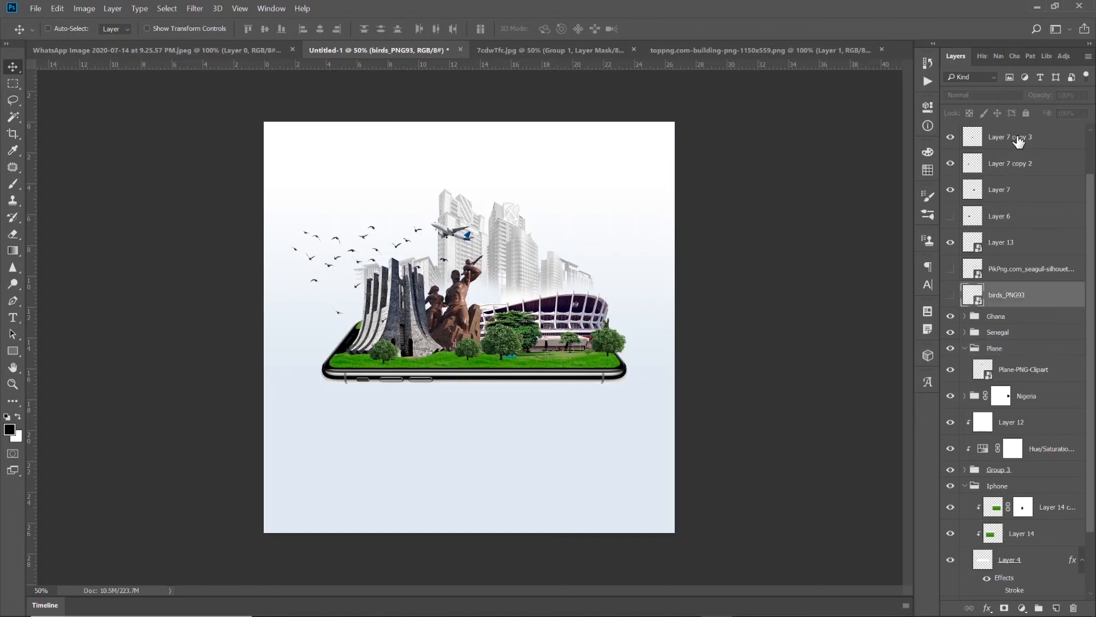
shift+click(1020, 140)
key(ctrl+g)
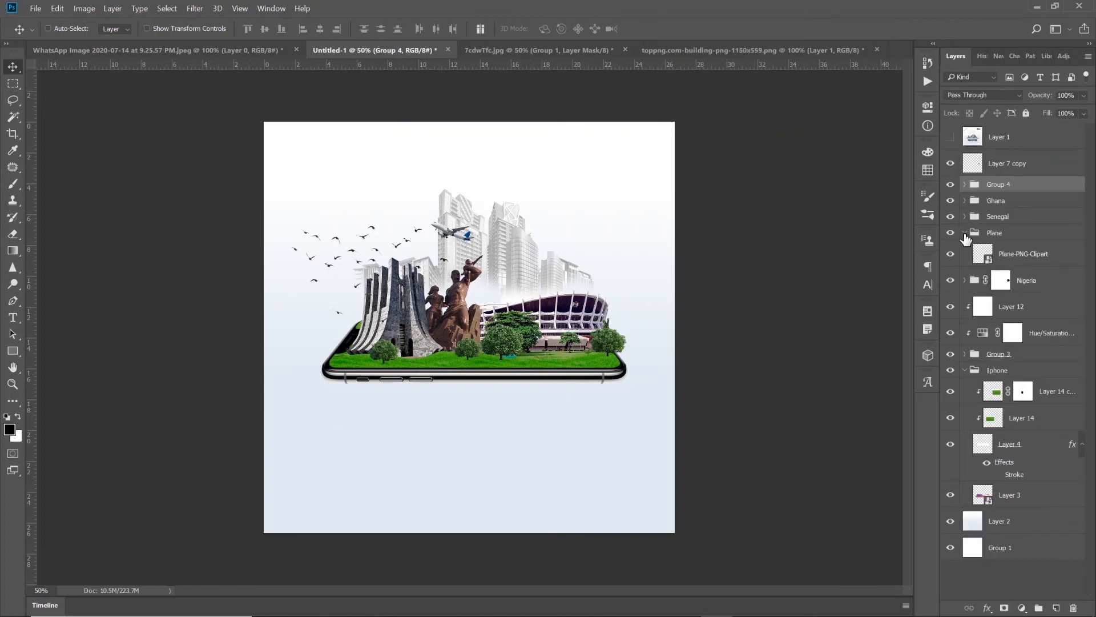
click(965, 233)
click(965, 345)
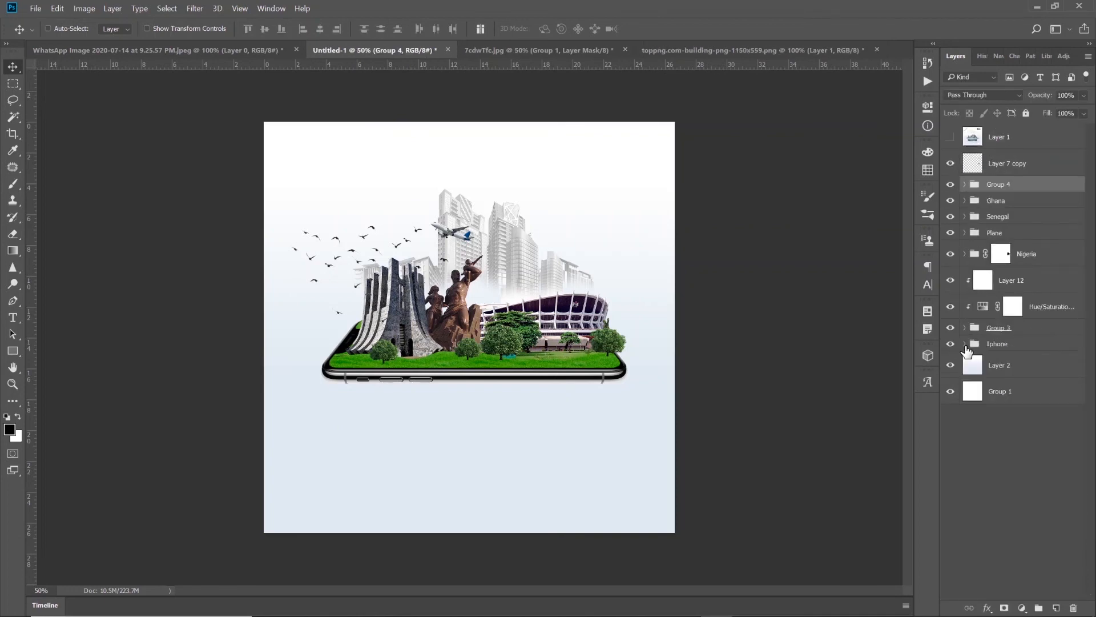
Step: Lasso a wavy freehand shape beneath the phone, fill it with black on a new layer below the Iphone group and deselect it
click(1009, 349)
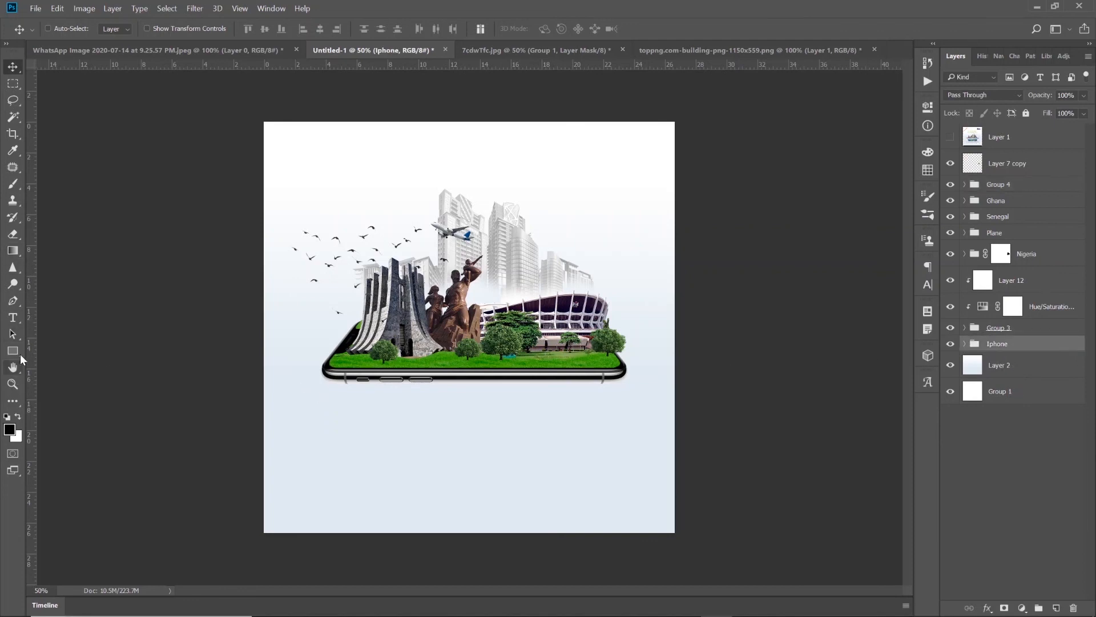
click(13, 100)
mouse_move(394, 373)
mouse_down()
mouse_move(370, 393)
mouse_move(472, 403)
mouse_up()
mouse_move(590, 388)
mouse_down()
mouse_move(565, 357)
mouse_move(462, 349)
mouse_move(436, 369)
mouse_up()
key(x)
key(alt+BackSpace)
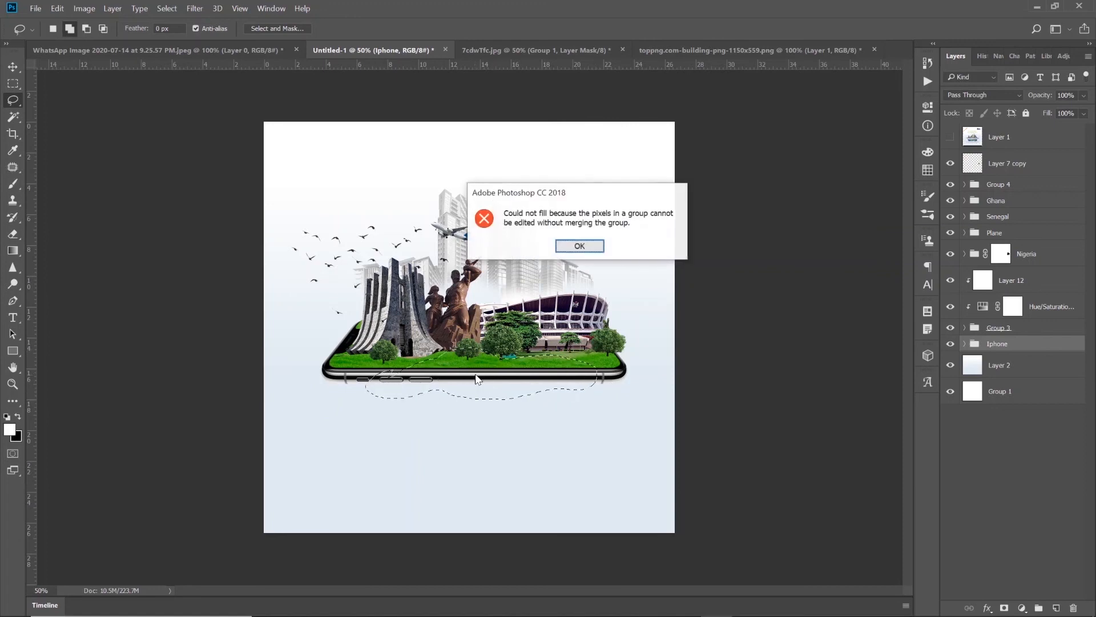
key(Return)
click(1055, 608)
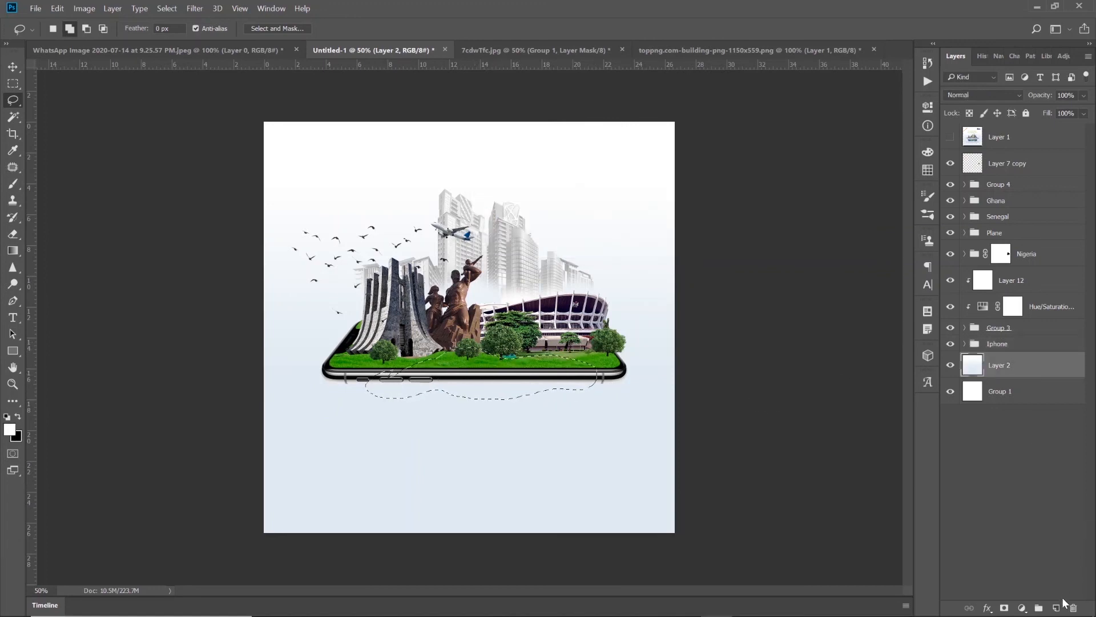
key(ctrl+BackSpace)
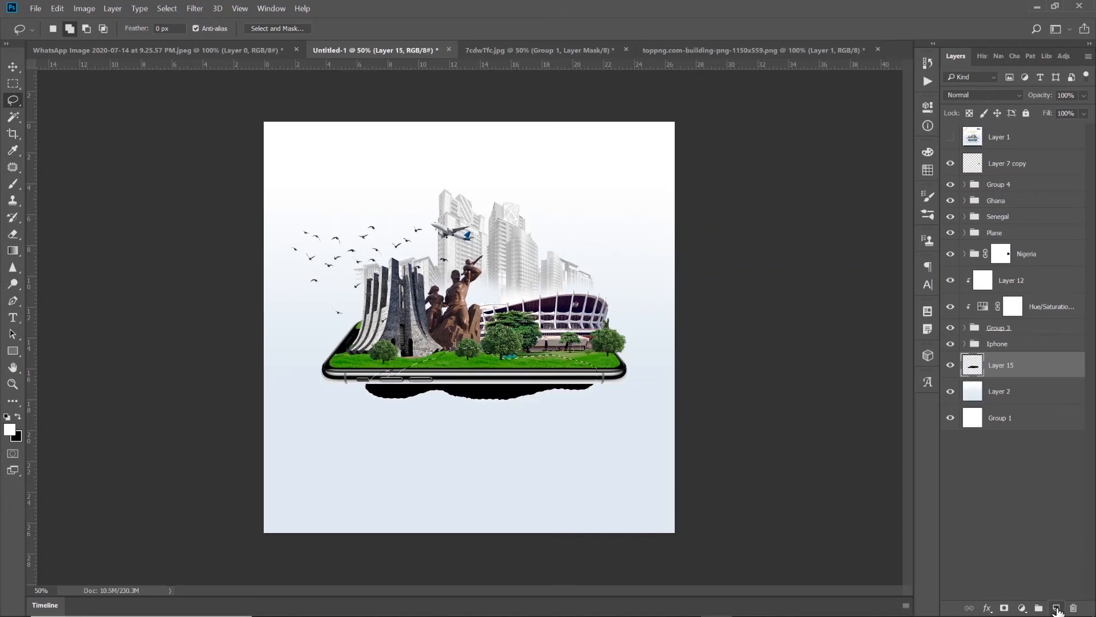
key(ctrl+d)
Step: Soften the black shadow shape with an 87-pixel Gaussian Blur and lower the layer's opacity to 53%
click(186, 10)
mouse_move(242, 141)
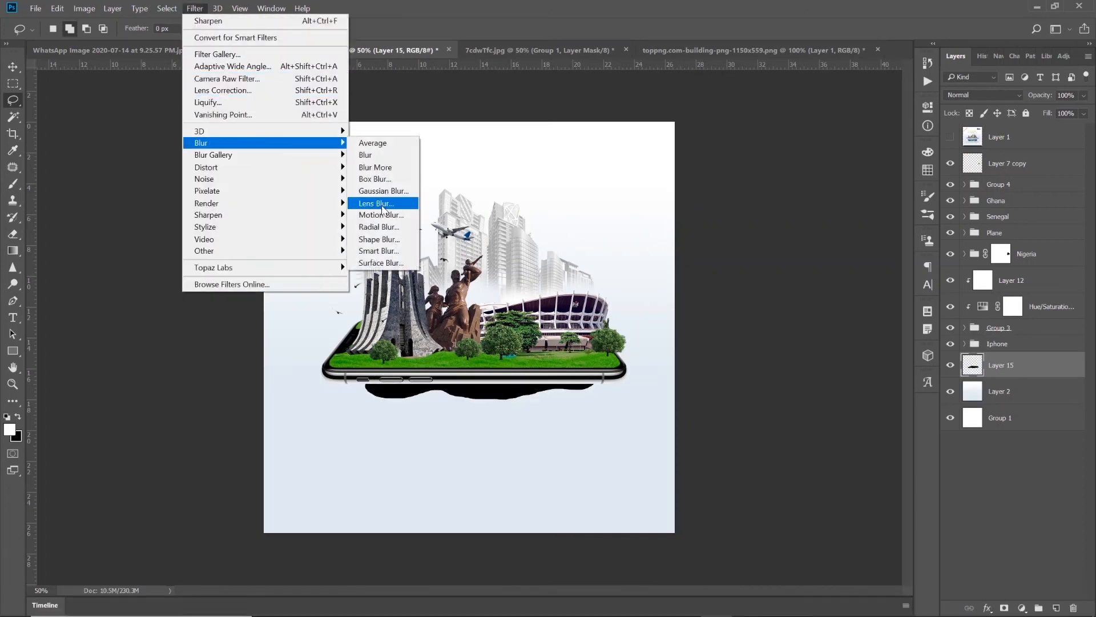
click(388, 189)
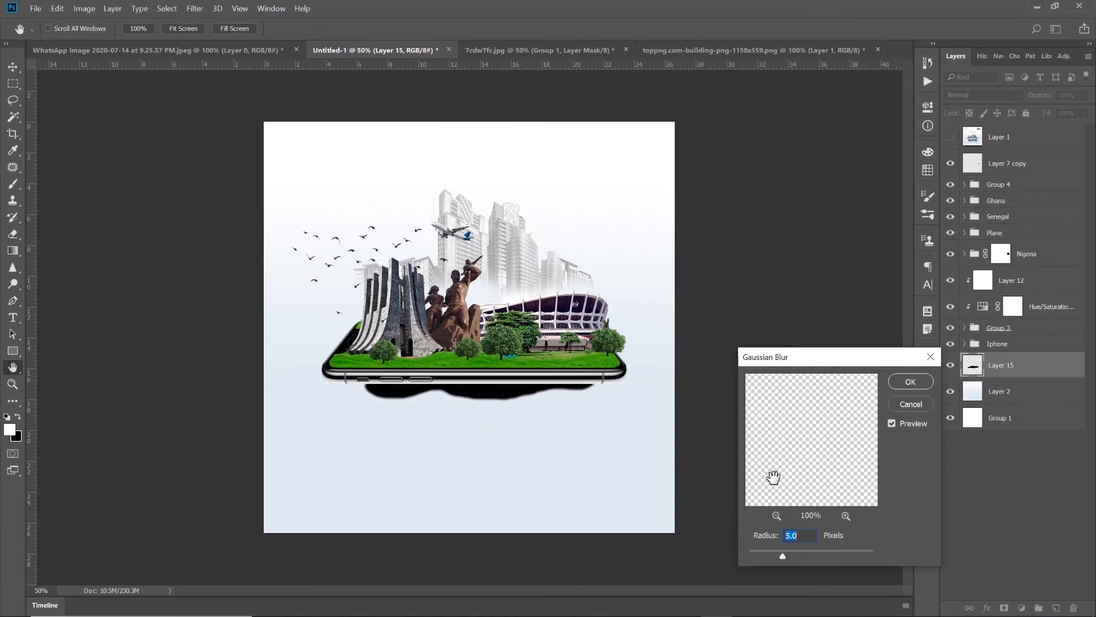
drag(801, 557, 826, 552)
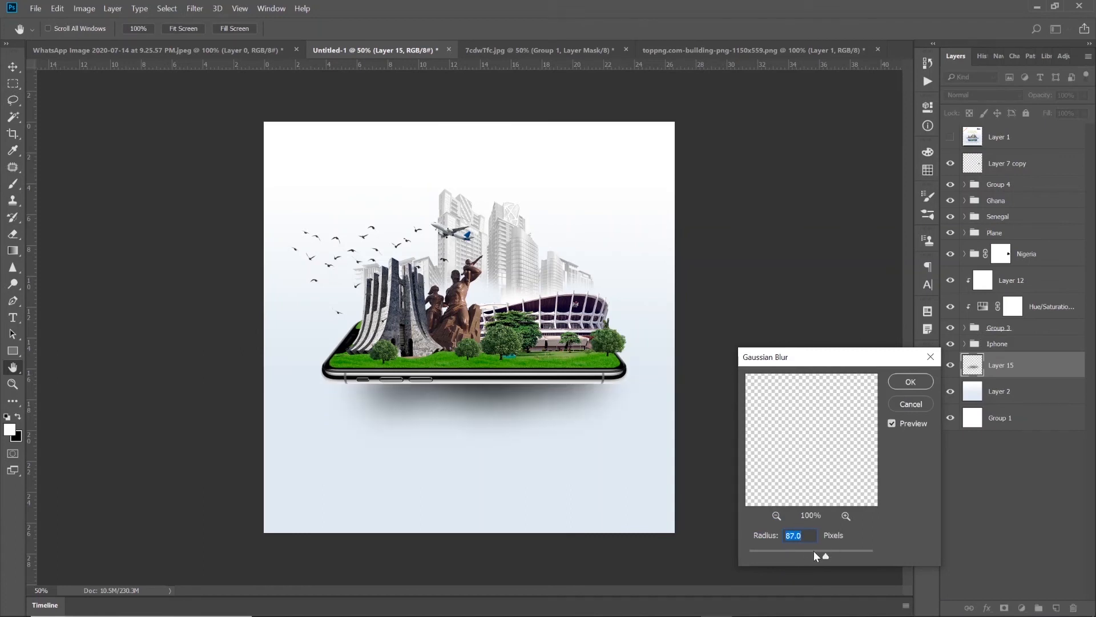
click(907, 382)
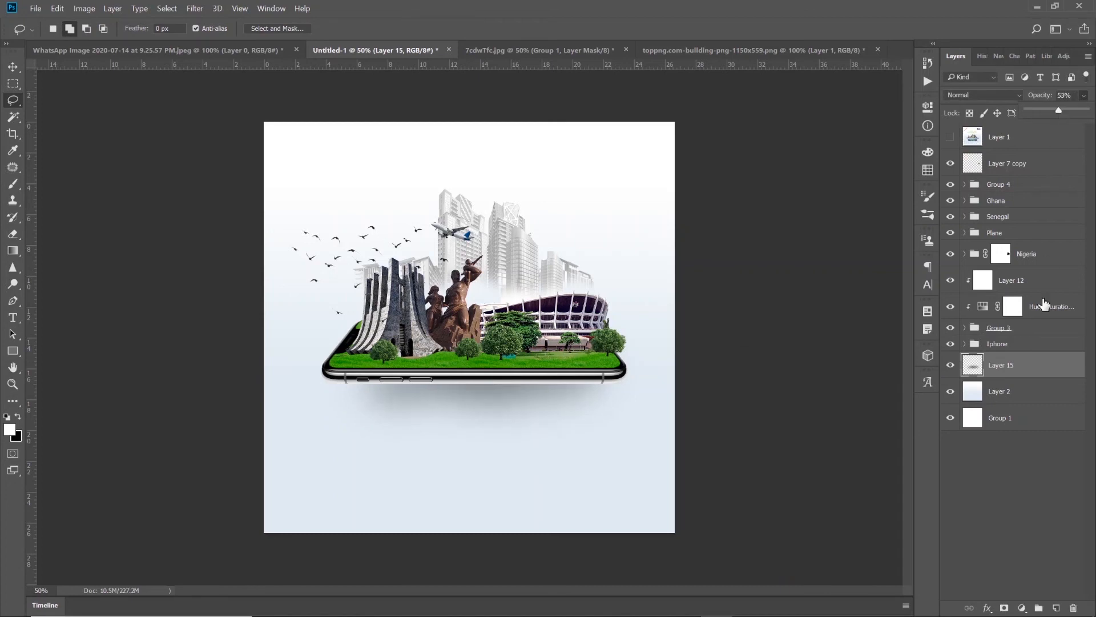
Step: Select all layers from Layer 15 up to Layer 7 copy and move the whole phone composite down the canvas
shift+click(1008, 167)
key(v)
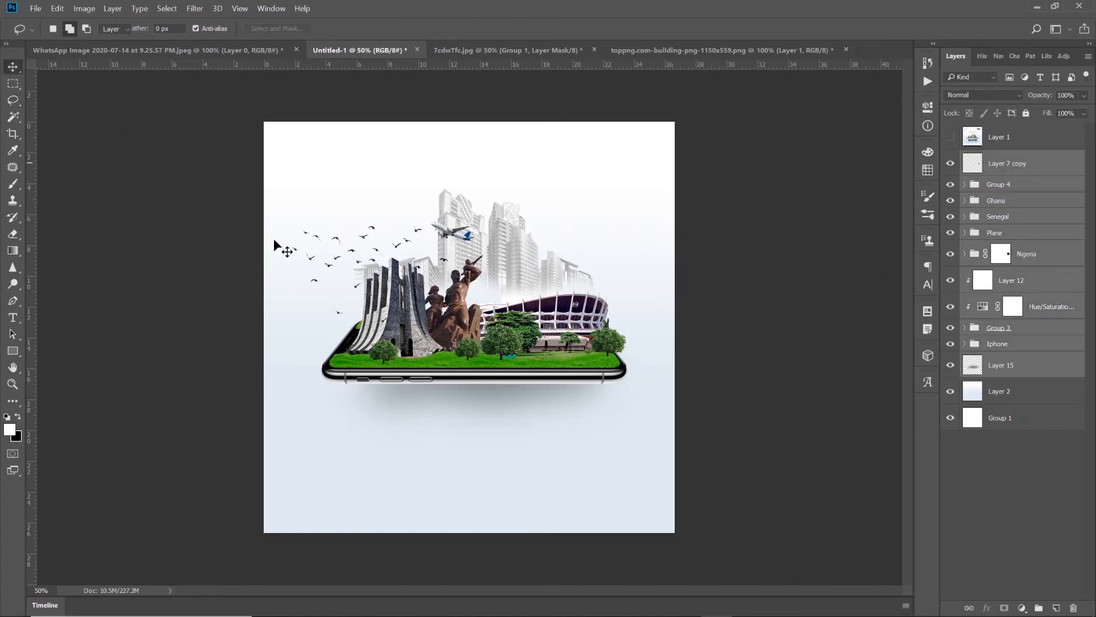
drag(460, 247, 457, 305)
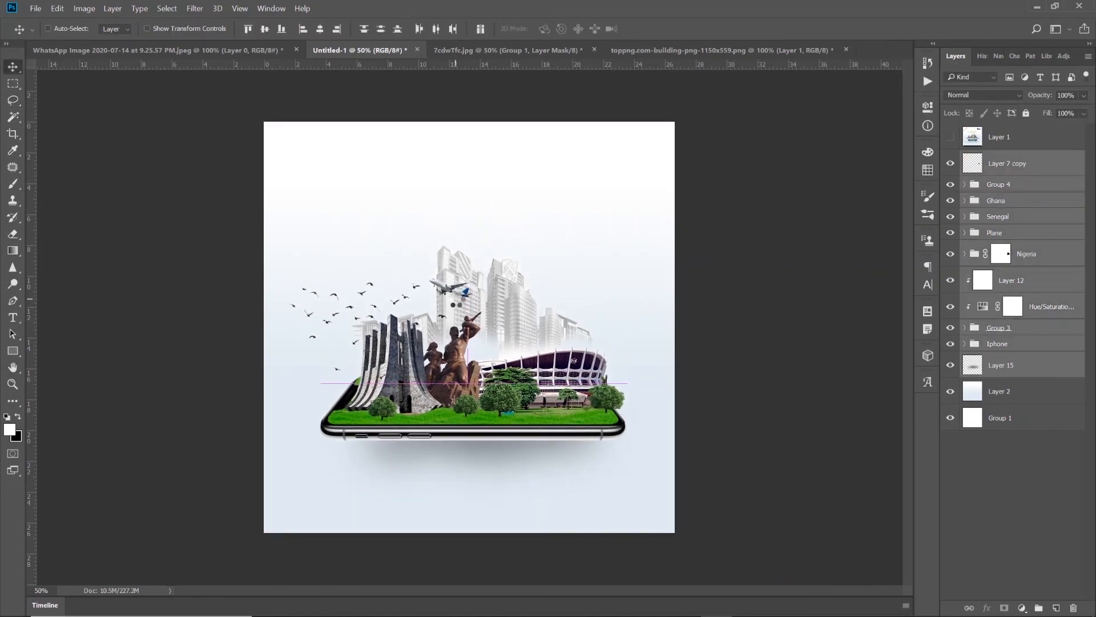
Step: Enter the green Montserrat Bold headline "Enjoy Banking with" above the skyline and turn off All Caps
click(12, 317)
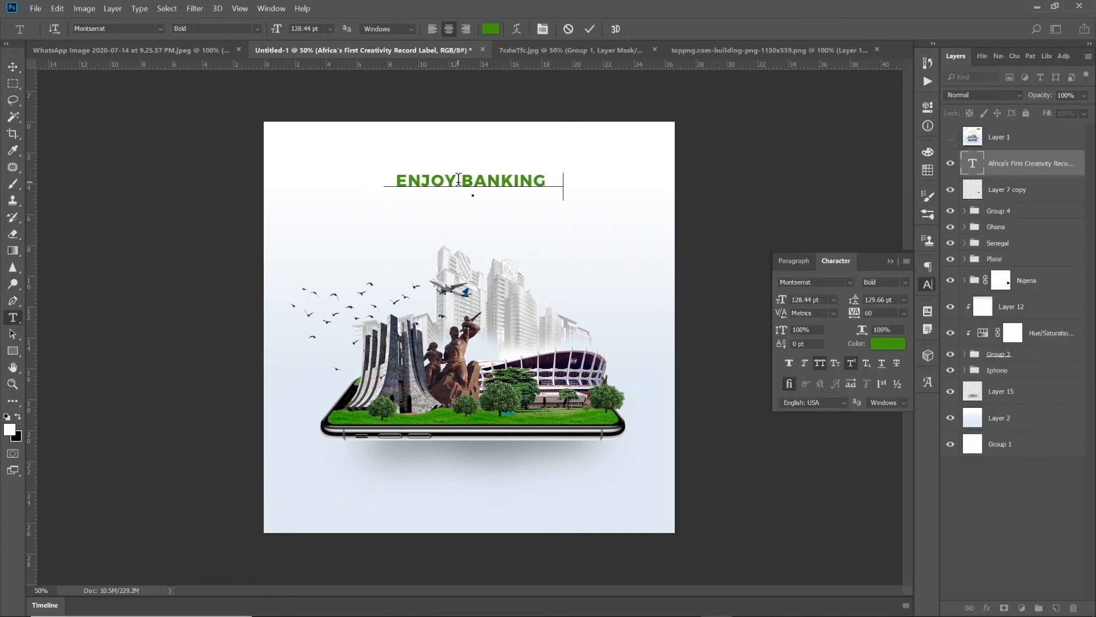
text(WITHP)
key(BackSpace)
key(ctrl+a)
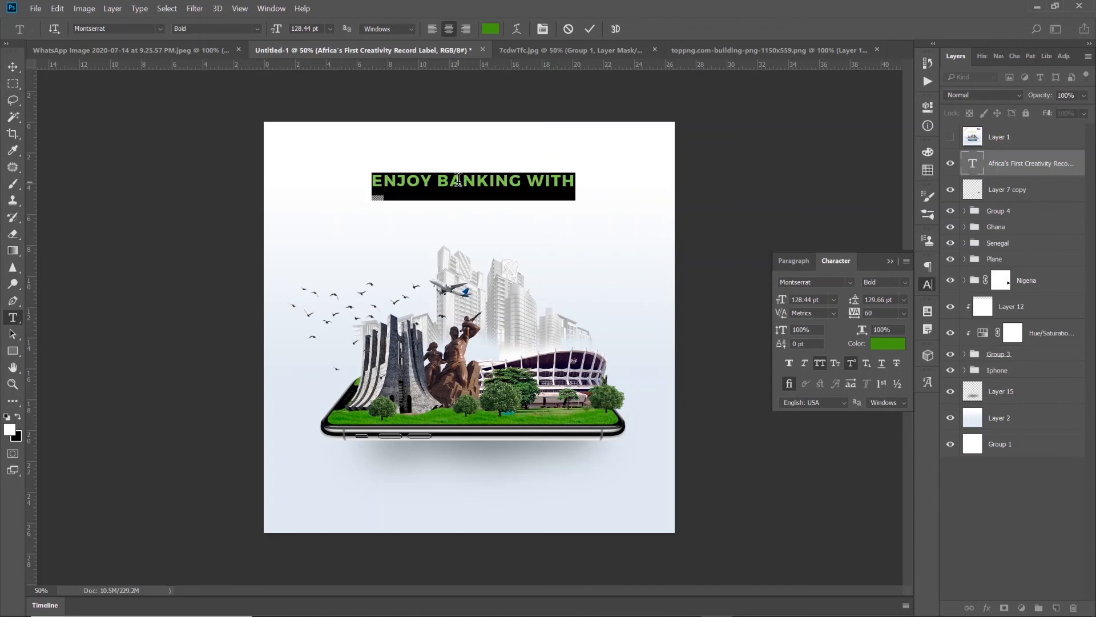
key(ctrl+shift+k)
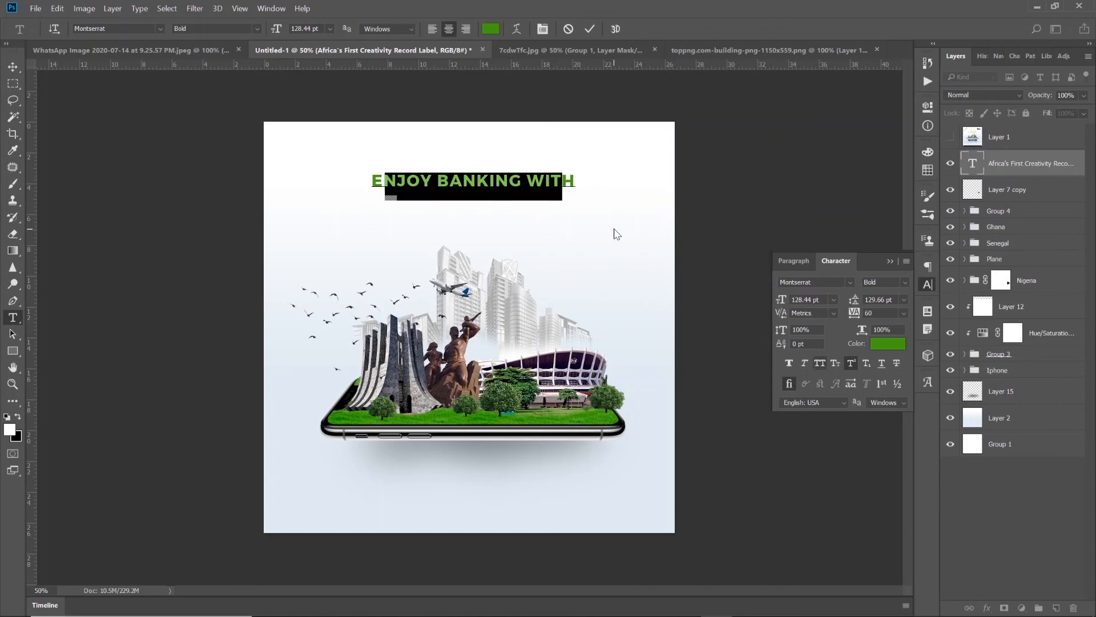
Step: Change the headline's ending to "without" and add "Borders" on a second line
click(615, 230)
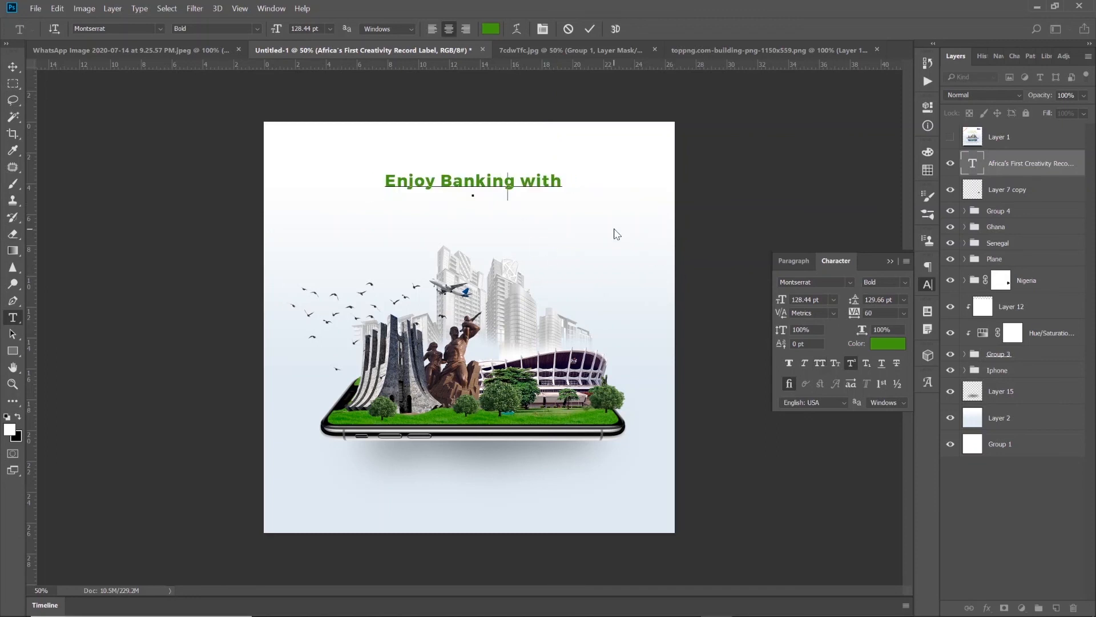
key(BackSpace)
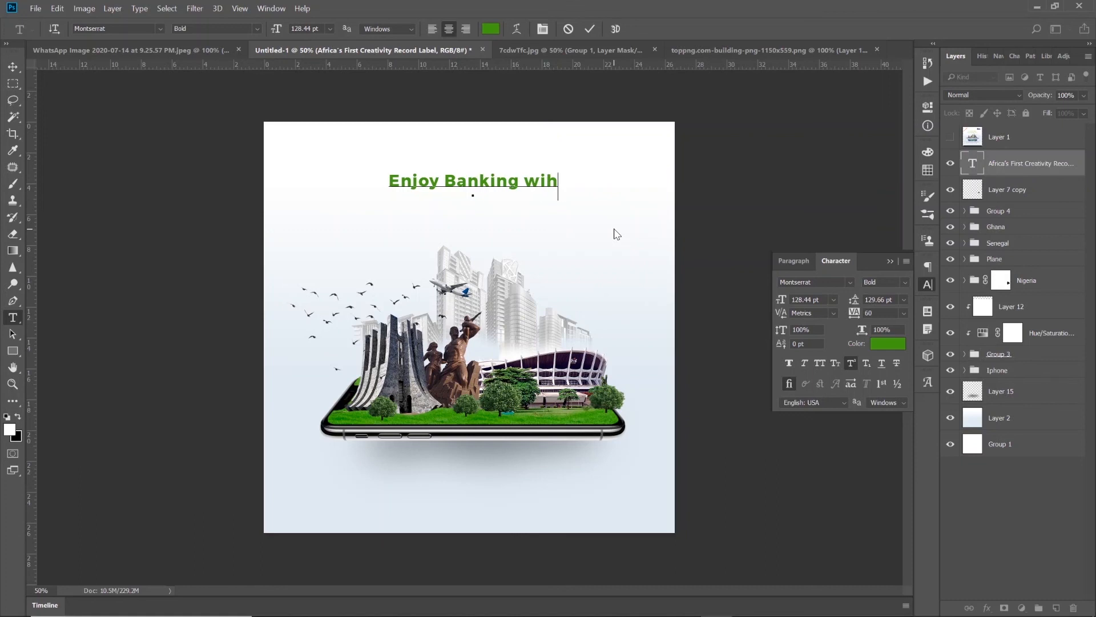
key(BackSpace)
text(thout )
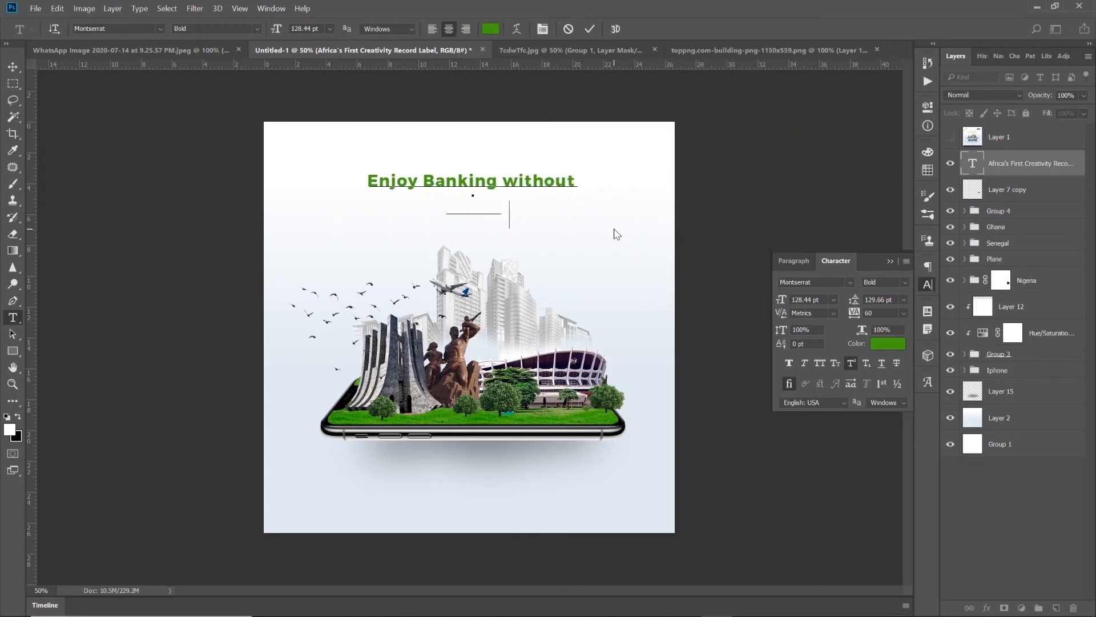
text(Borders)
Step: Set the headline's leading to 101.66 pt and tracking to -20, and break the line before "without"
key(ctrl+a)
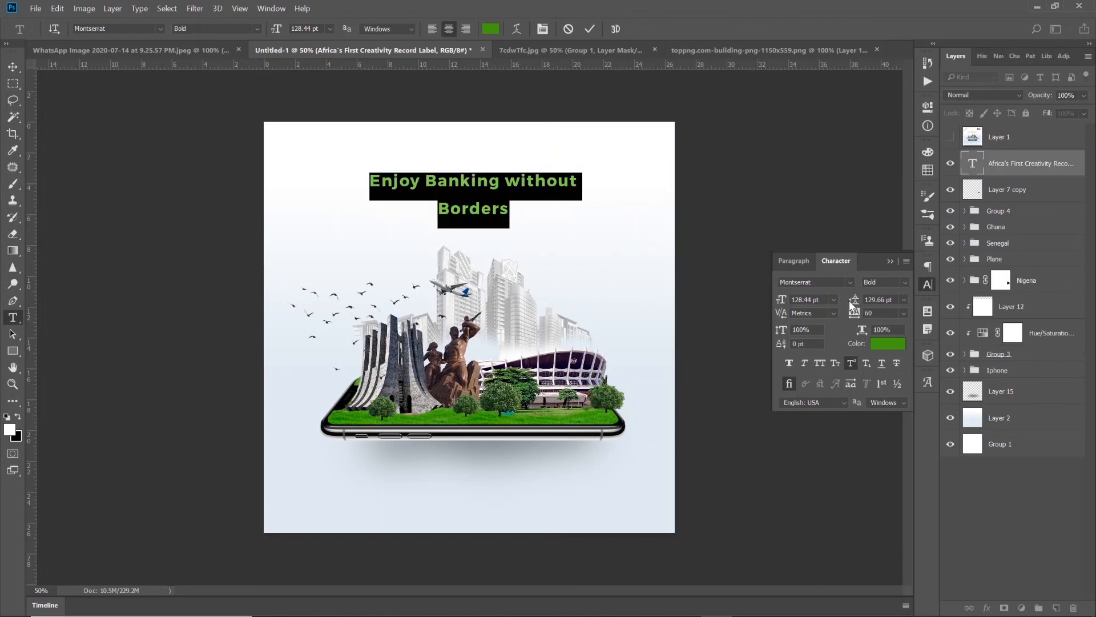
drag(850, 303, 822, 314)
click(860, 313)
text(0)
key(Return)
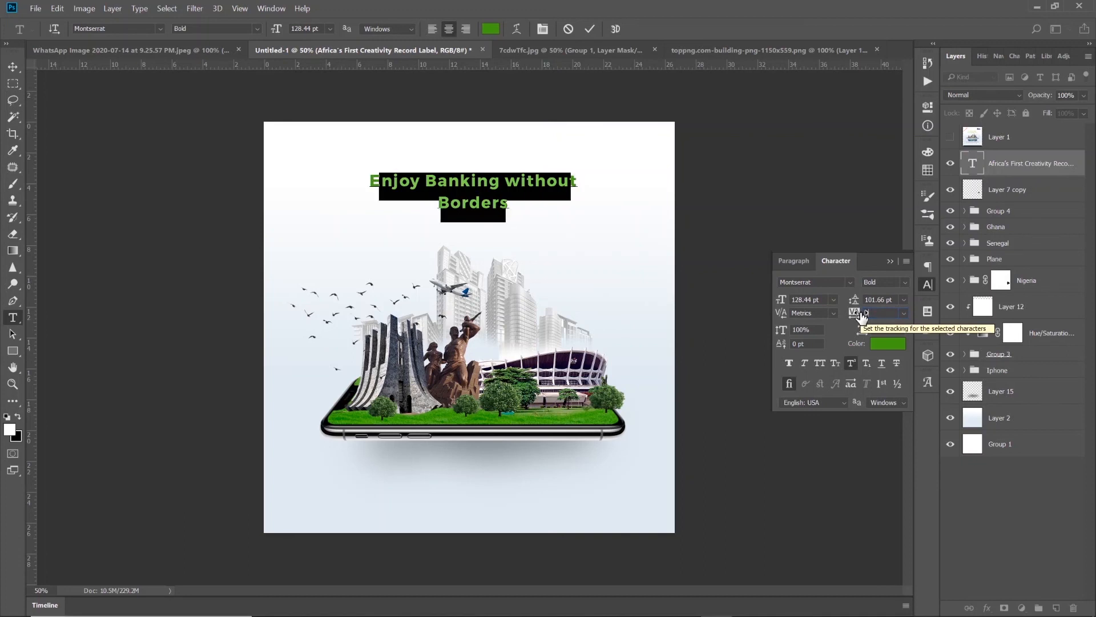
drag(857, 320, 854, 313)
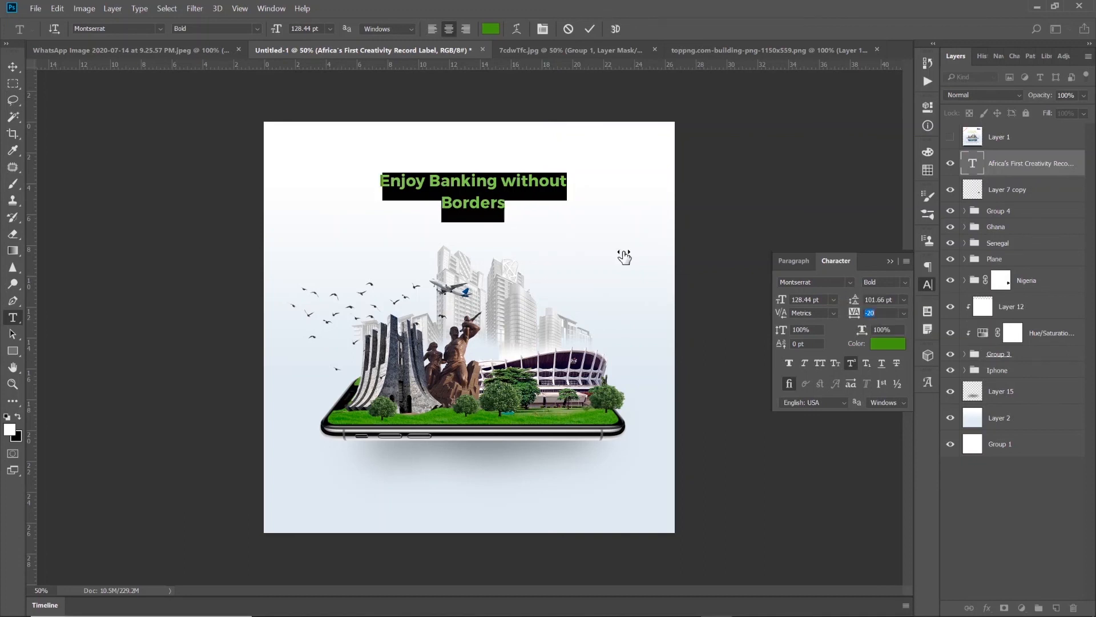
click(502, 184)
key(Return)
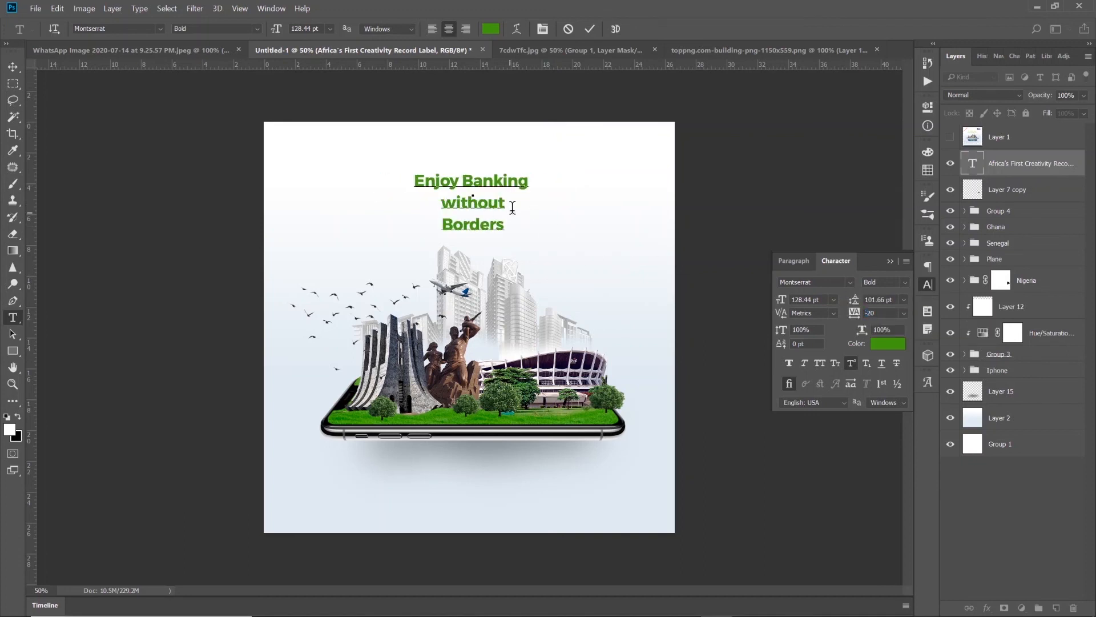
Step: Bring "Borders" up onto the headline's second line beside "without" and commit the text
key(BackSpace)
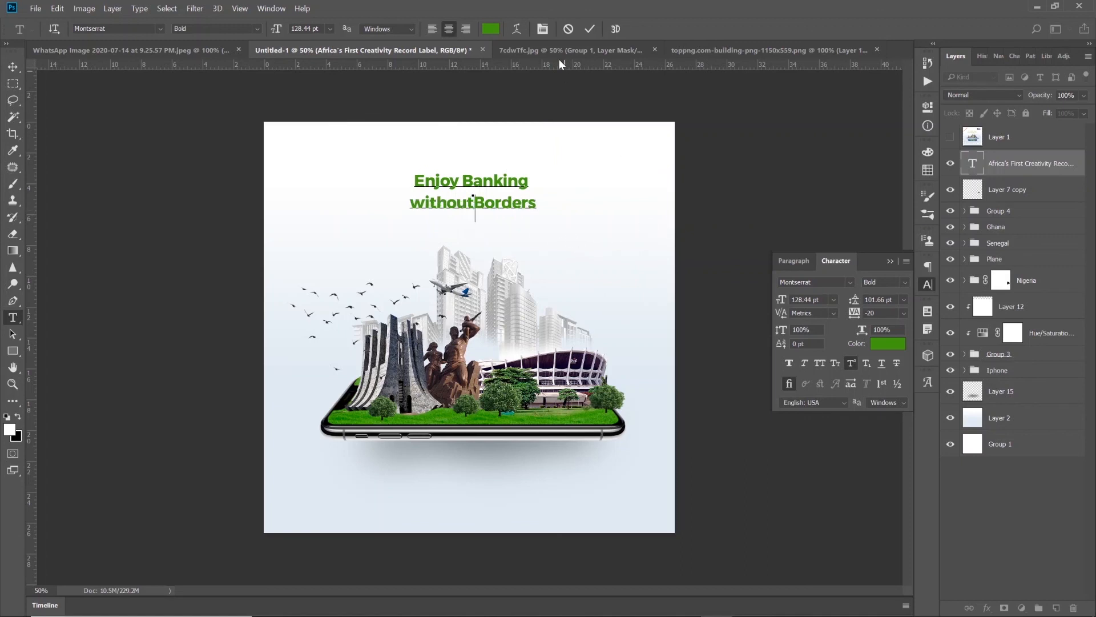
click(951, 141)
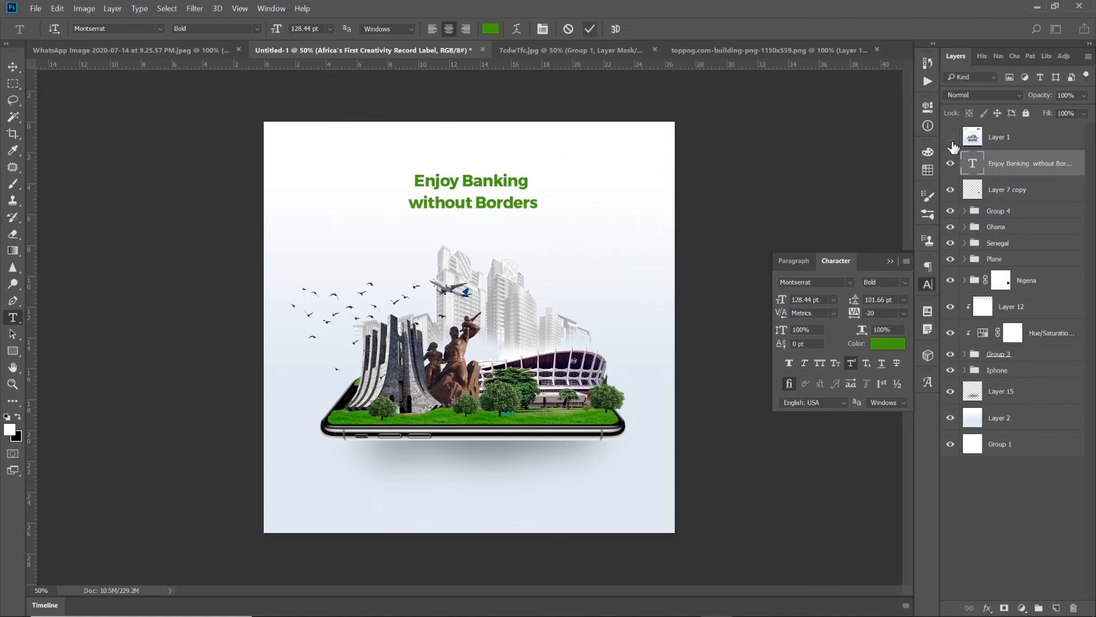
Step: Sample the light green of the reference artwork's headline in Layer 1 as the foreground colour, leaving that layer hidden
click(951, 137)
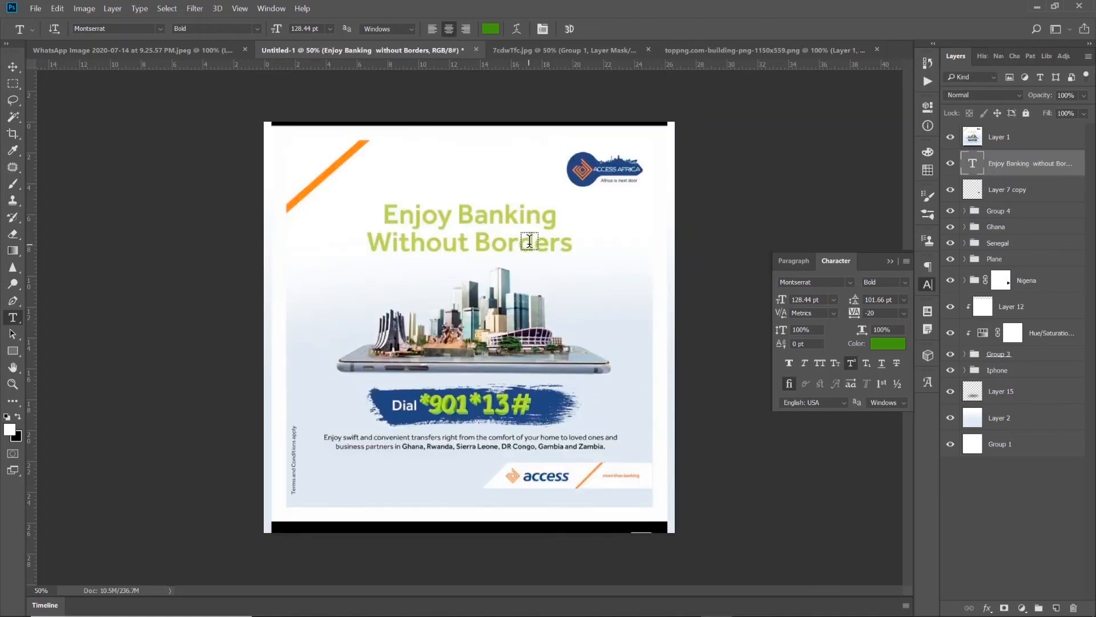
key(g)
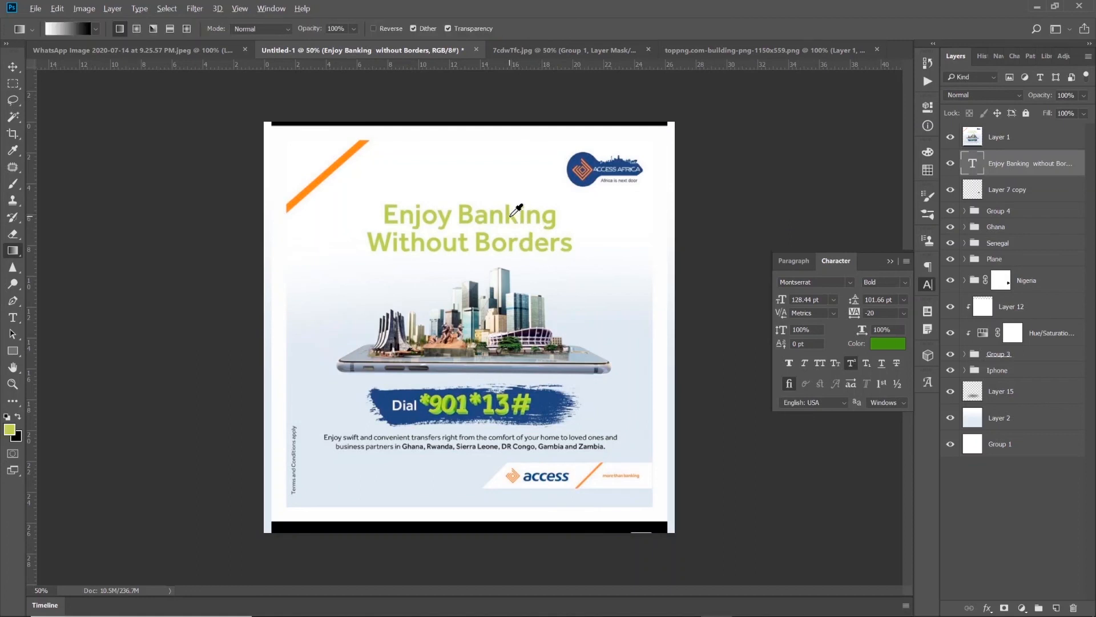
alt+click(512, 215)
click(950, 137)
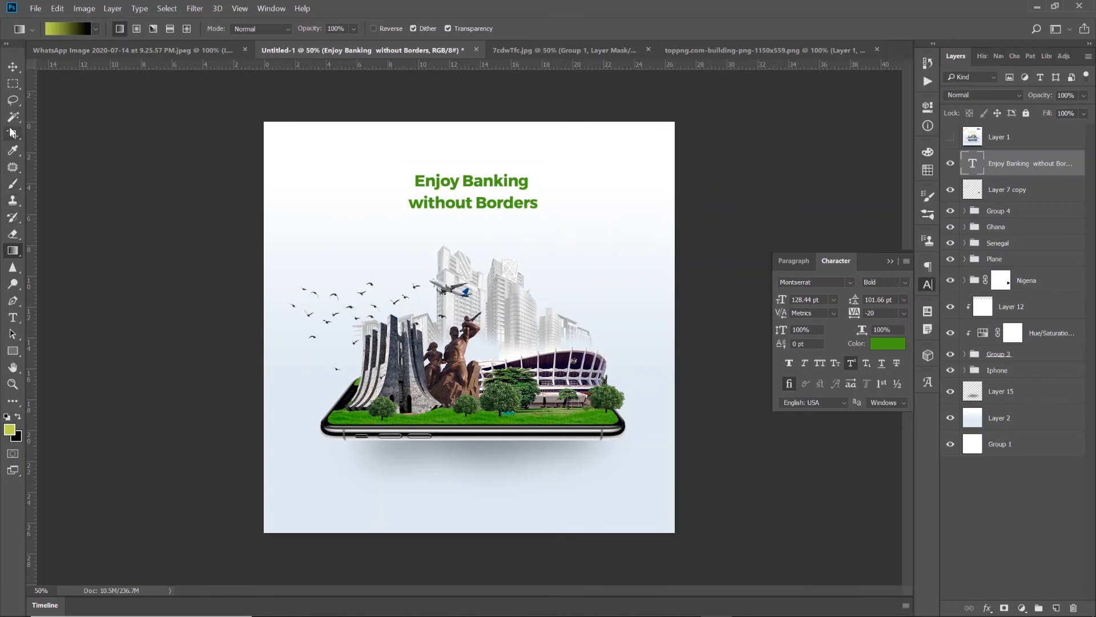
click(12, 318)
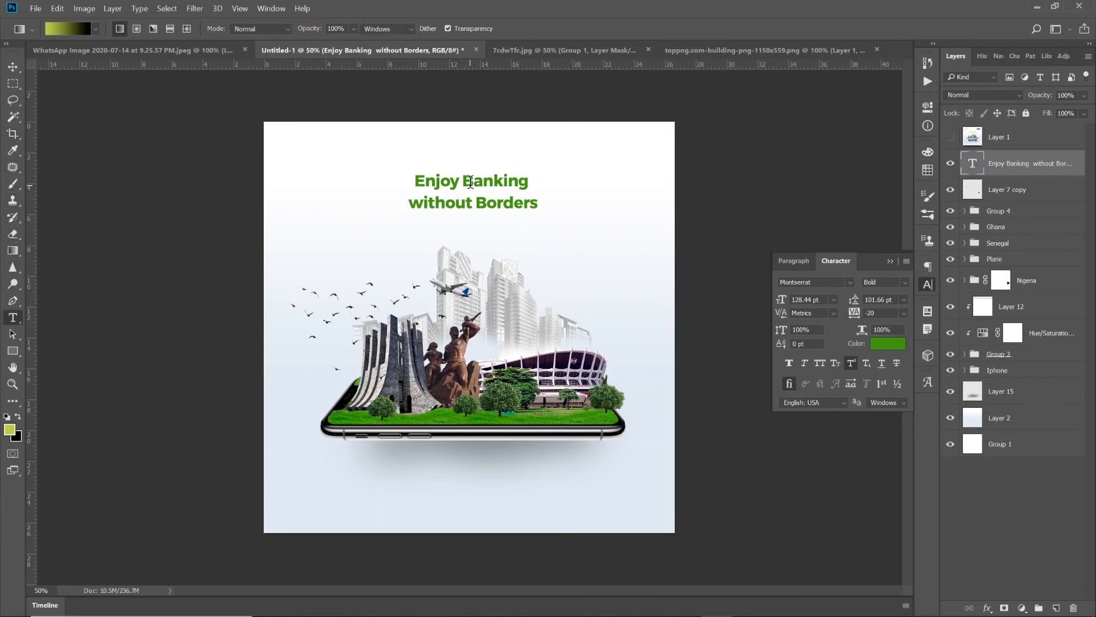
click(950, 137)
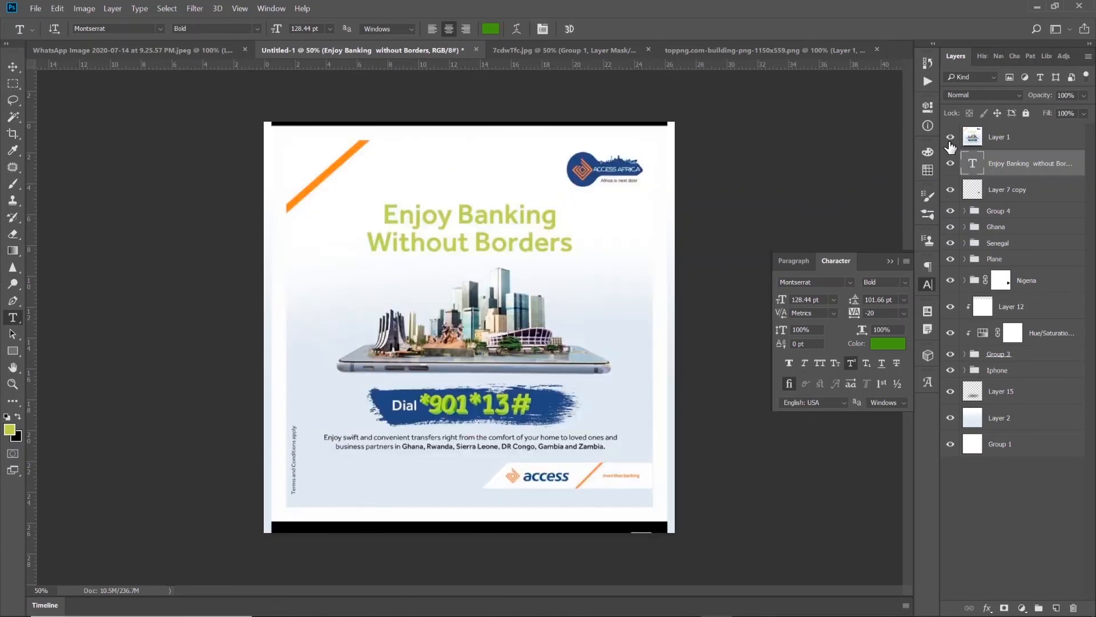
key(g)
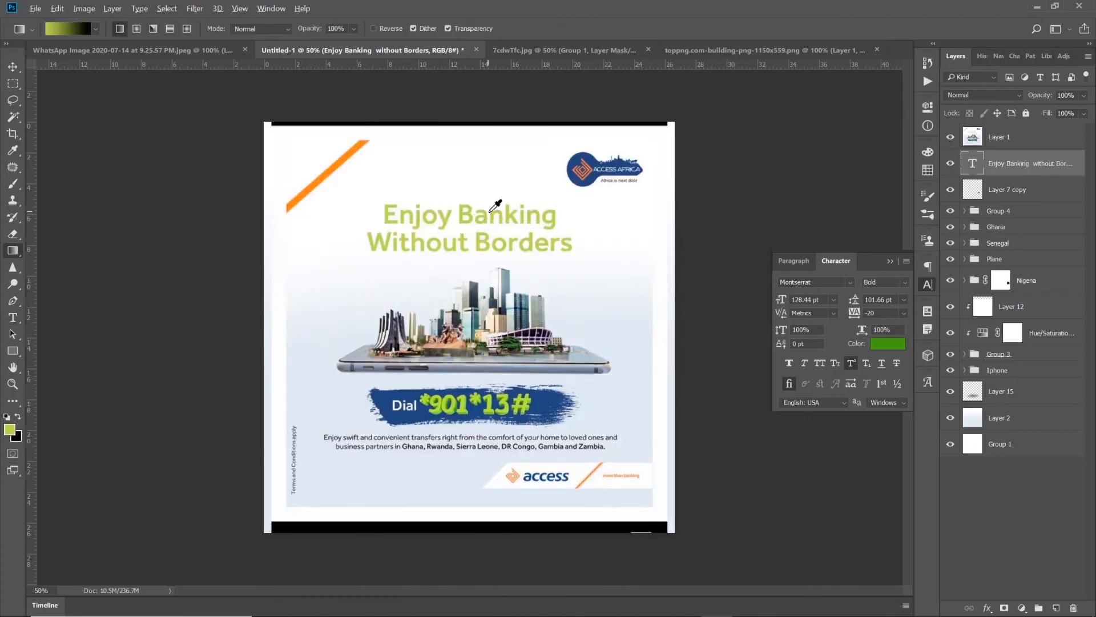
click(951, 138)
Step: Recolour the whole "Enjoy Banking without Borders" headline to light green #bad564
click(14, 318)
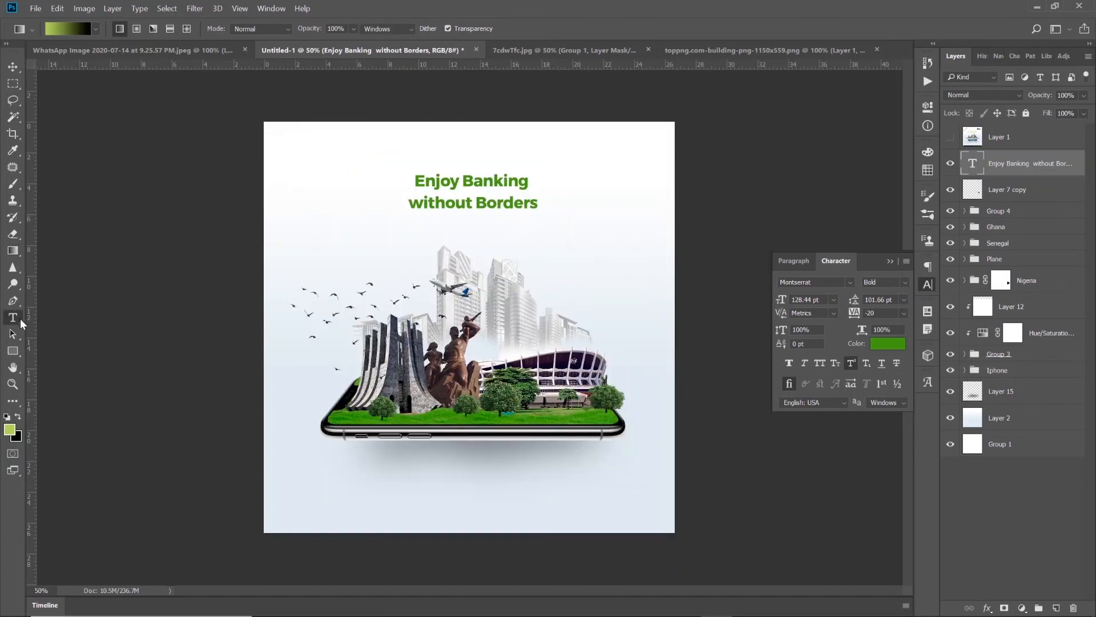
click(481, 197)
key(ctrl+a)
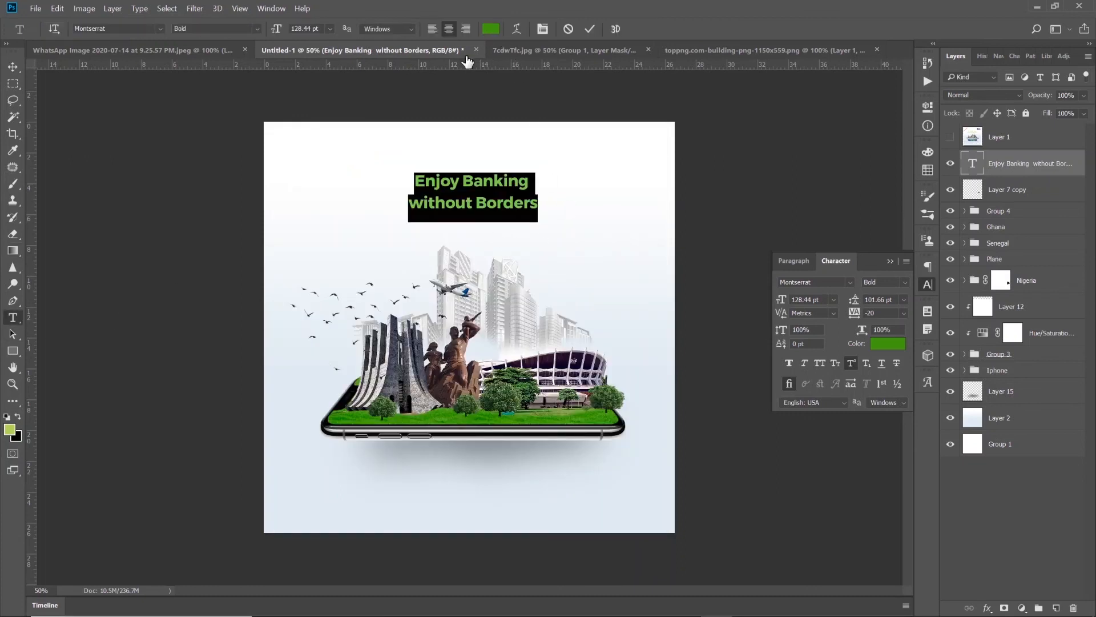
click(491, 29)
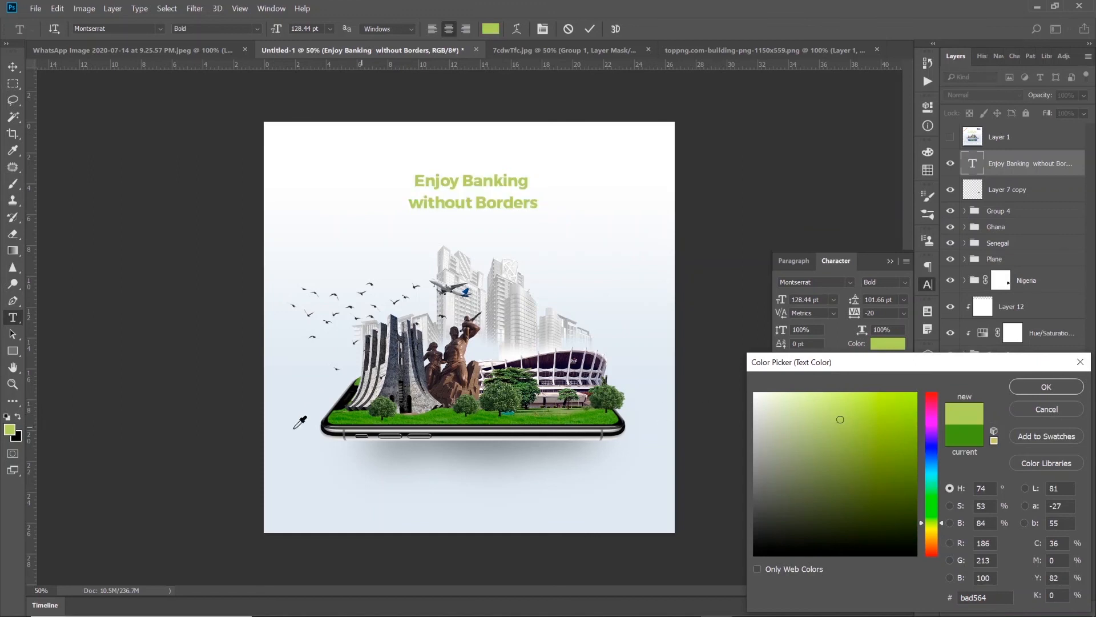
click(1023, 386)
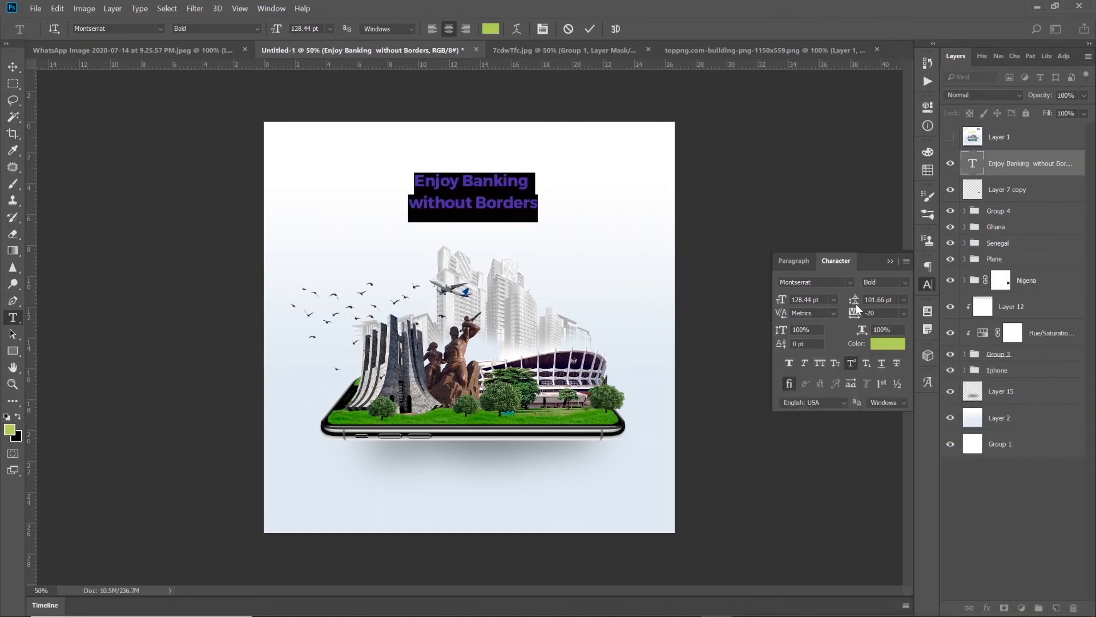
Step: Tighten the headline's leading to 86.66 pt and set its vertical scale to 106%
drag(856, 301, 843, 302)
drag(784, 337, 791, 337)
key(Return)
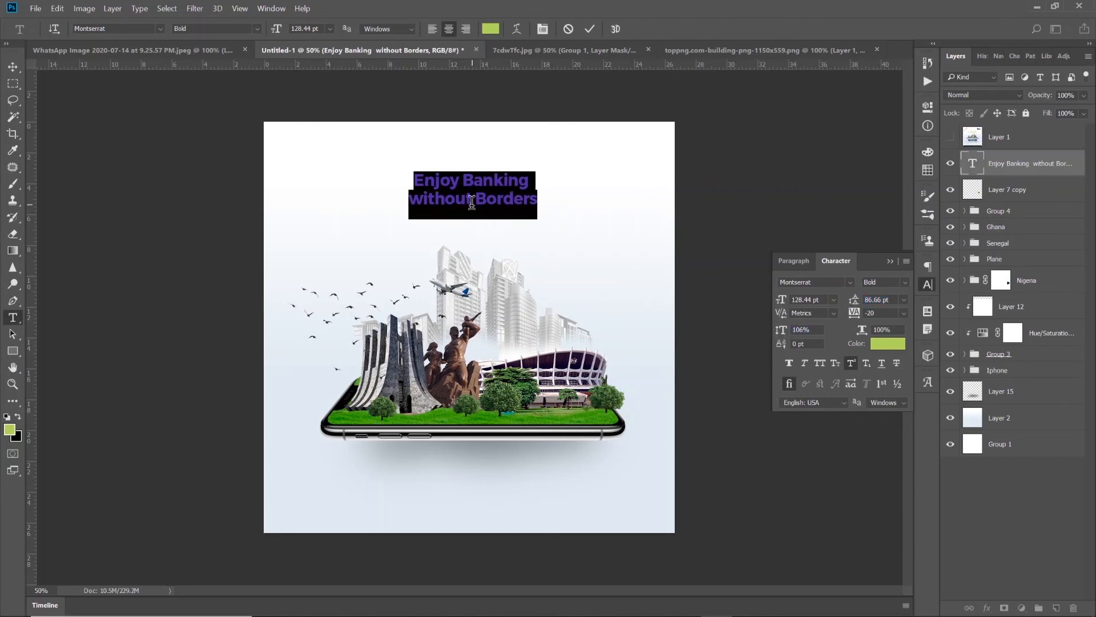
Step: Give only the word "without" a thin font weight and commit the headline text
drag(472, 200, 402, 198)
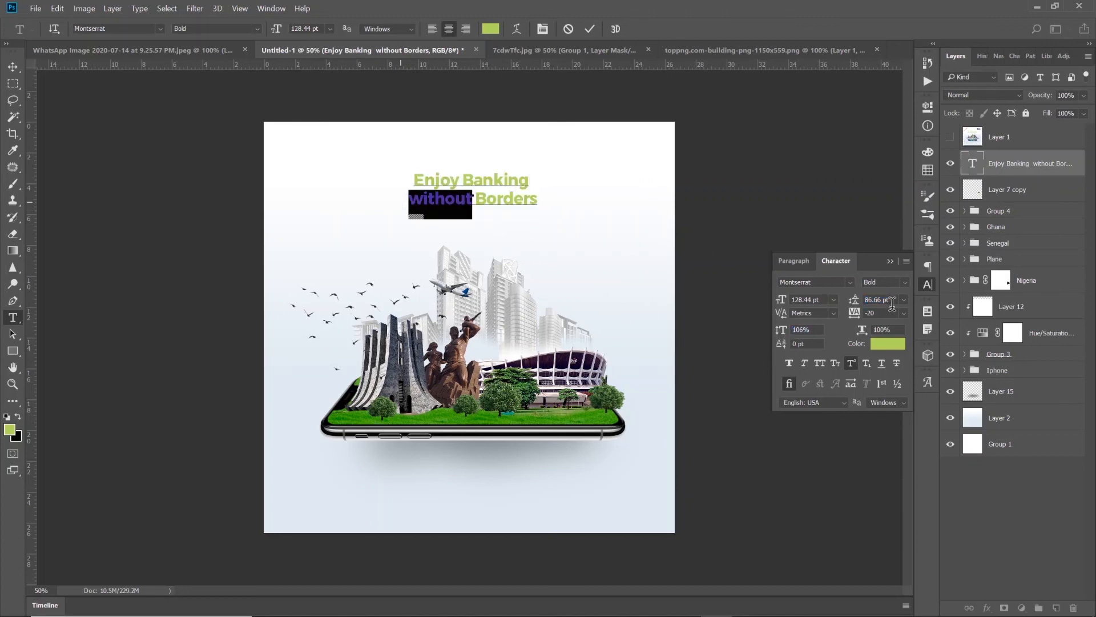
click(902, 283)
click(891, 314)
click(592, 28)
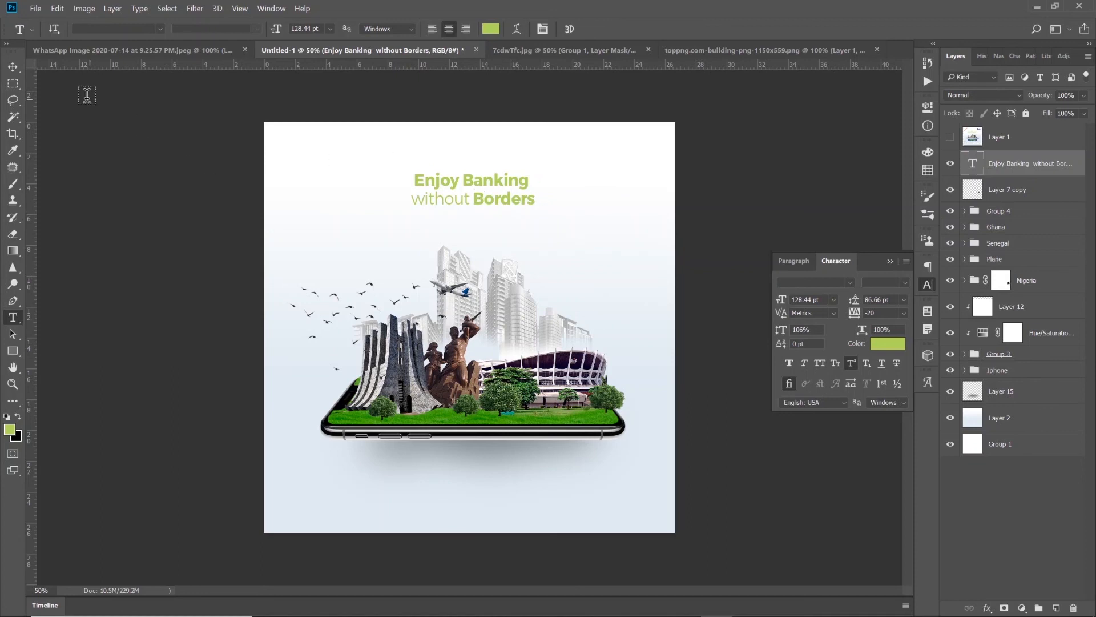
Step: Scale the headline proportionally to 163% and move it slightly down the canvas above the skyline
key(v)
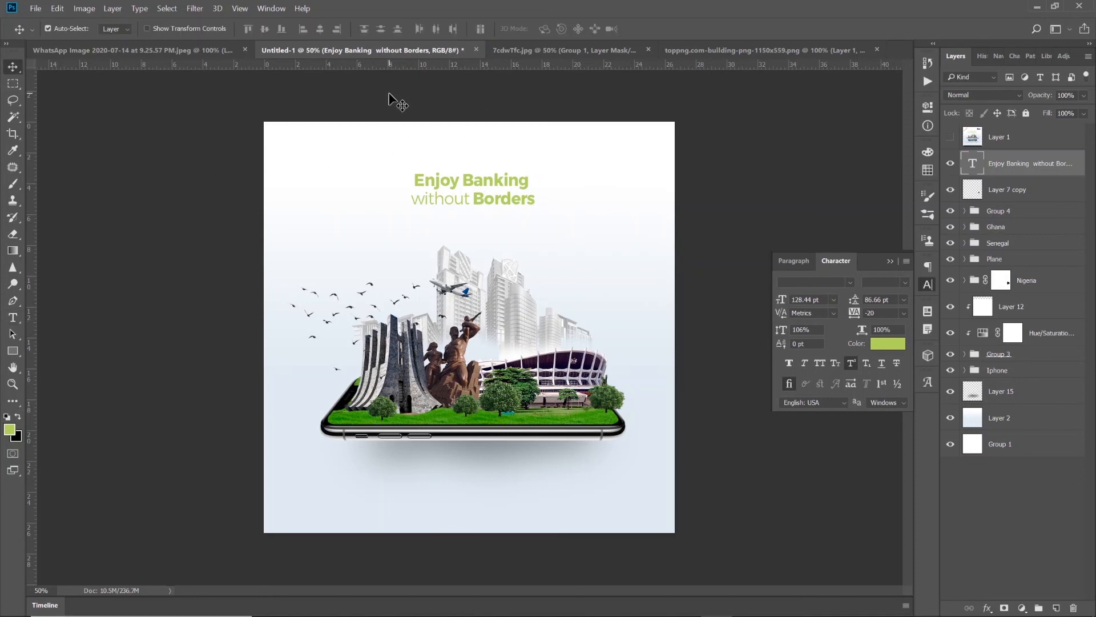
key(ctrl+t)
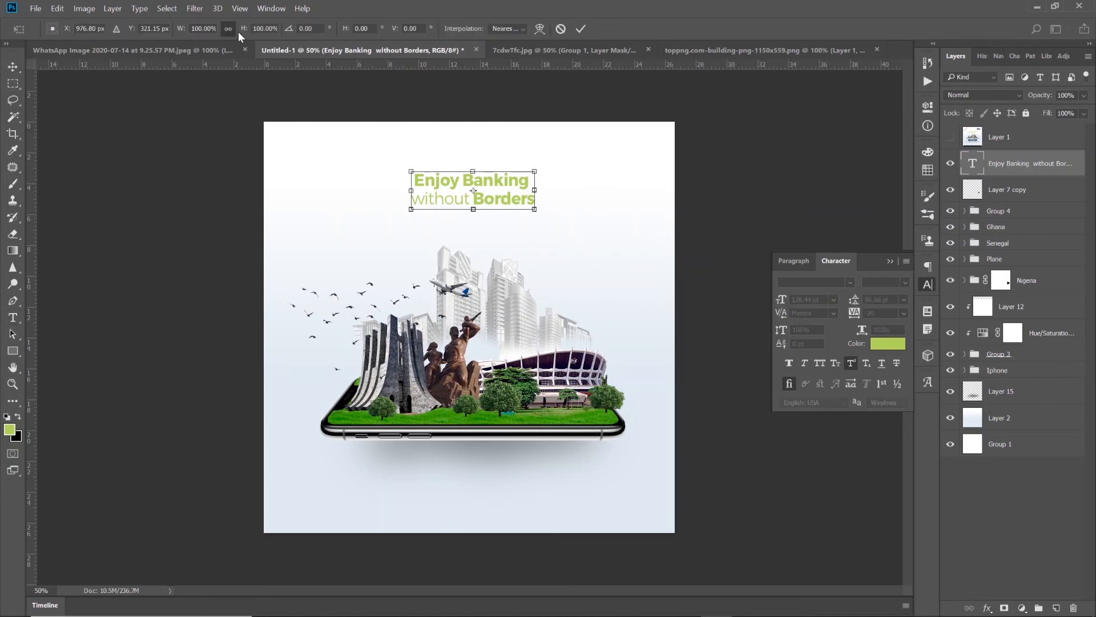
mouse_move(242, 28)
mouse_down()
mouse_move(299, 23)
mouse_move(231, 33)
mouse_up()
key(Return)
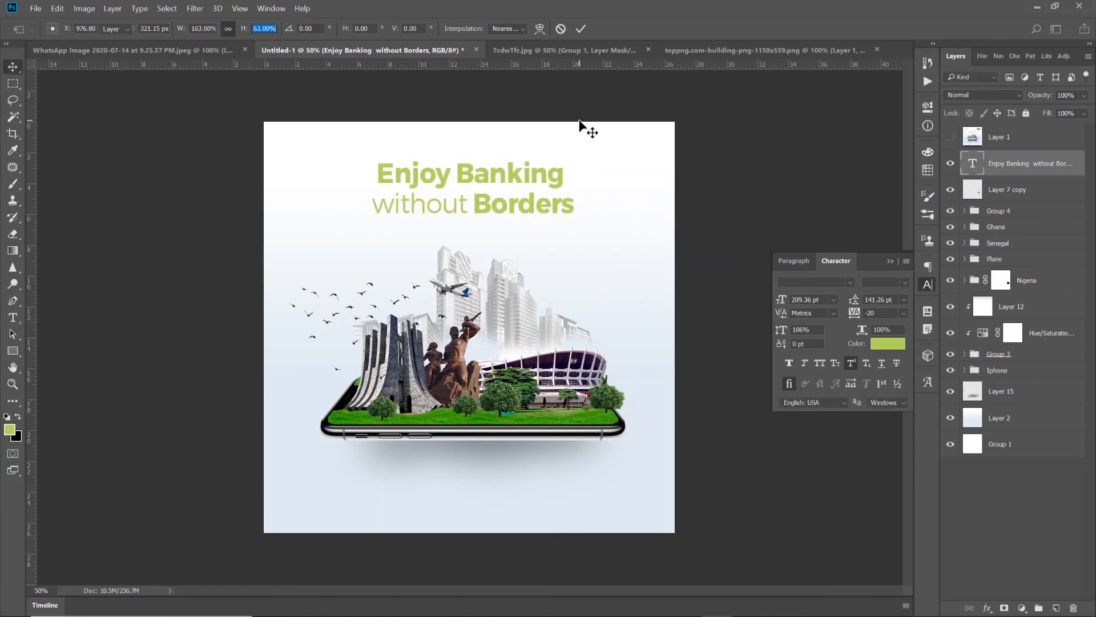
drag(488, 182, 491, 207)
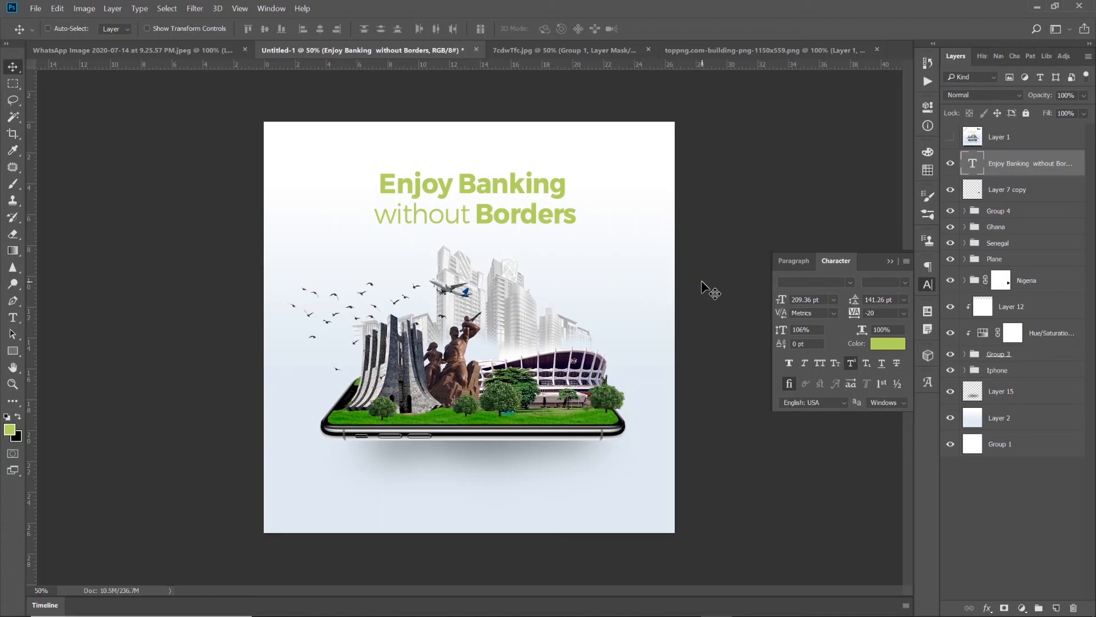
Step: Draw a light green rectangle about 1214 × 94 px just below the headline
click(12, 314)
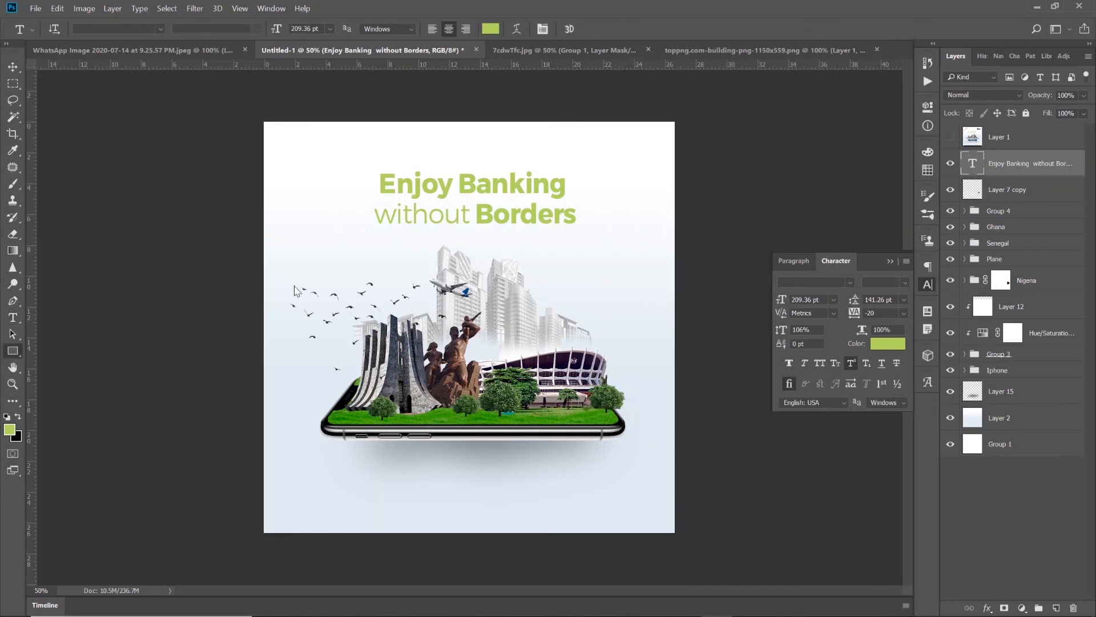
drag(367, 239, 628, 259)
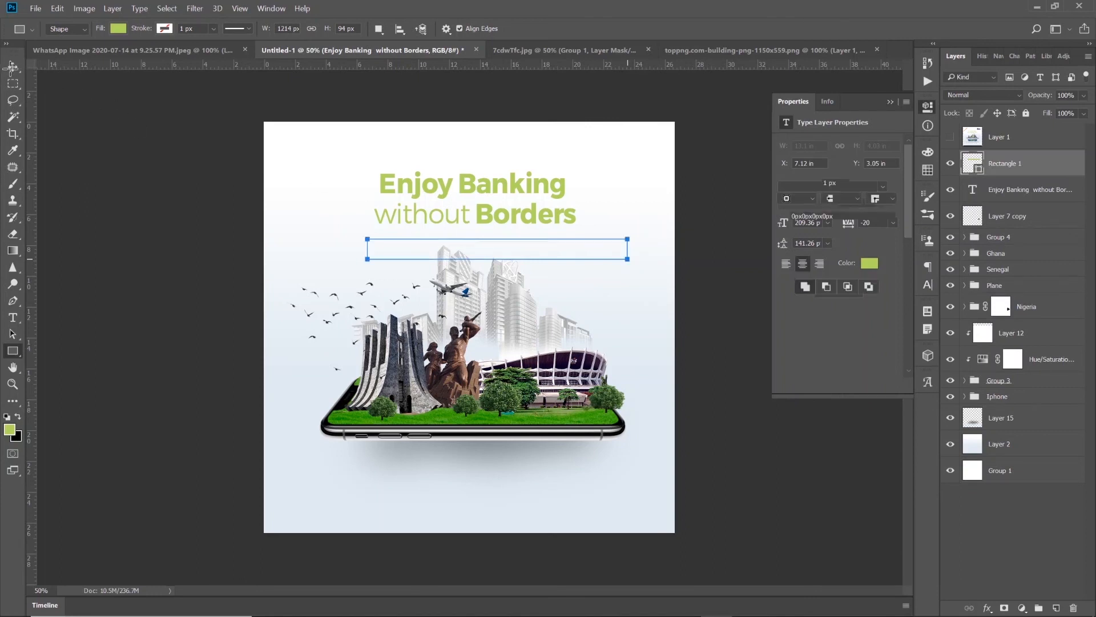
key(v)
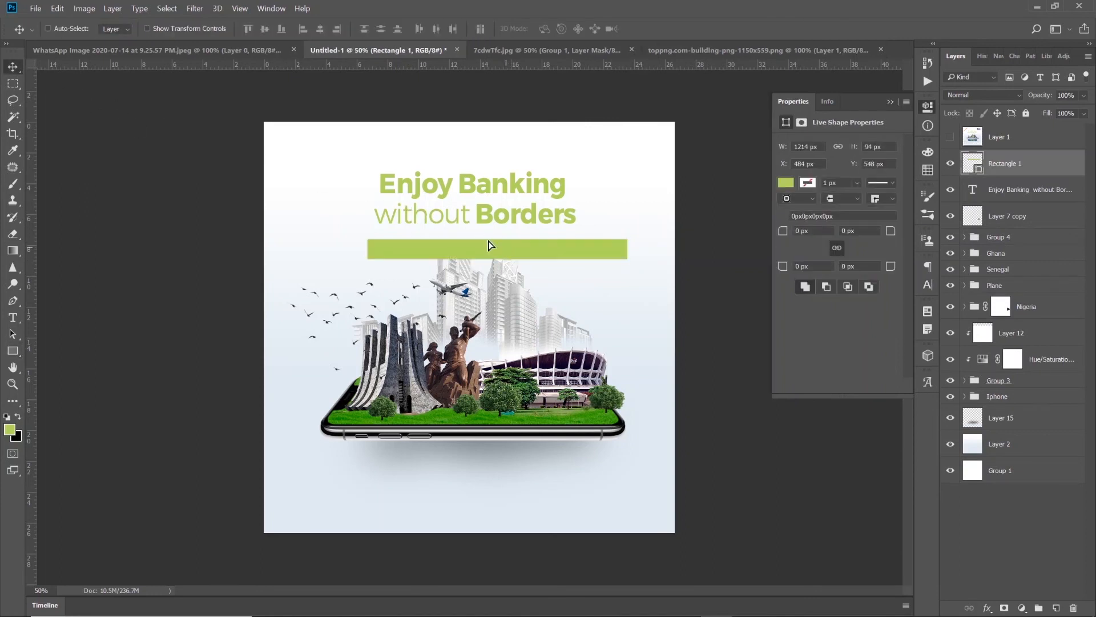
Step: Move the green rectangle to the canvas's upper-left corner and rotate it counterclockwise into a diagonal stripe
drag(508, 241, 366, 190)
key(ctrl+t)
drag(497, 238, 503, 92)
drag(339, 232, 304, 213)
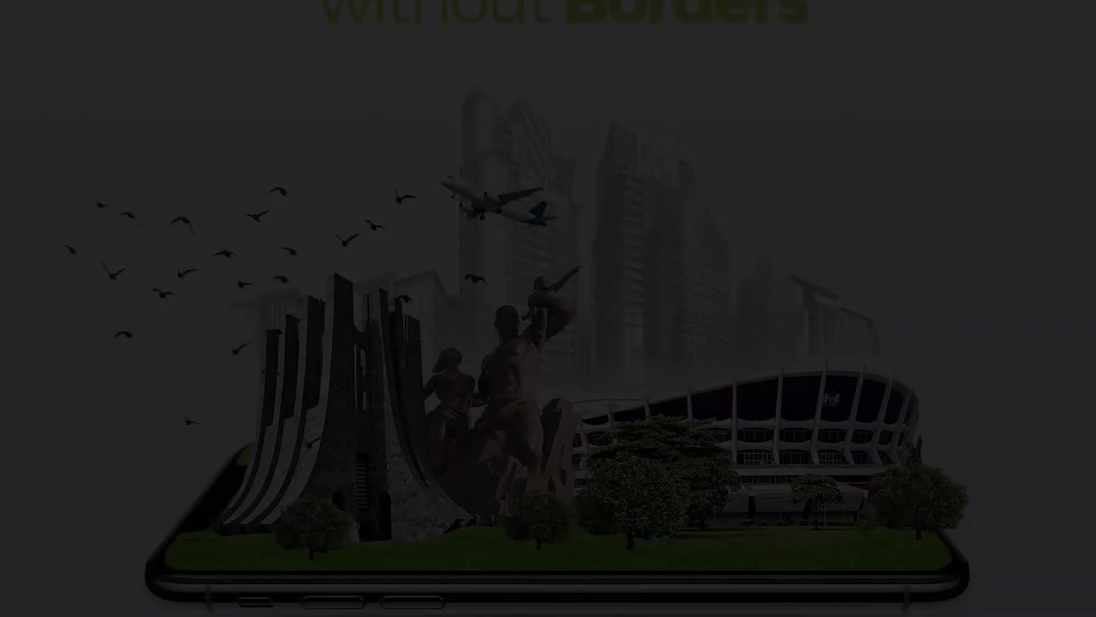